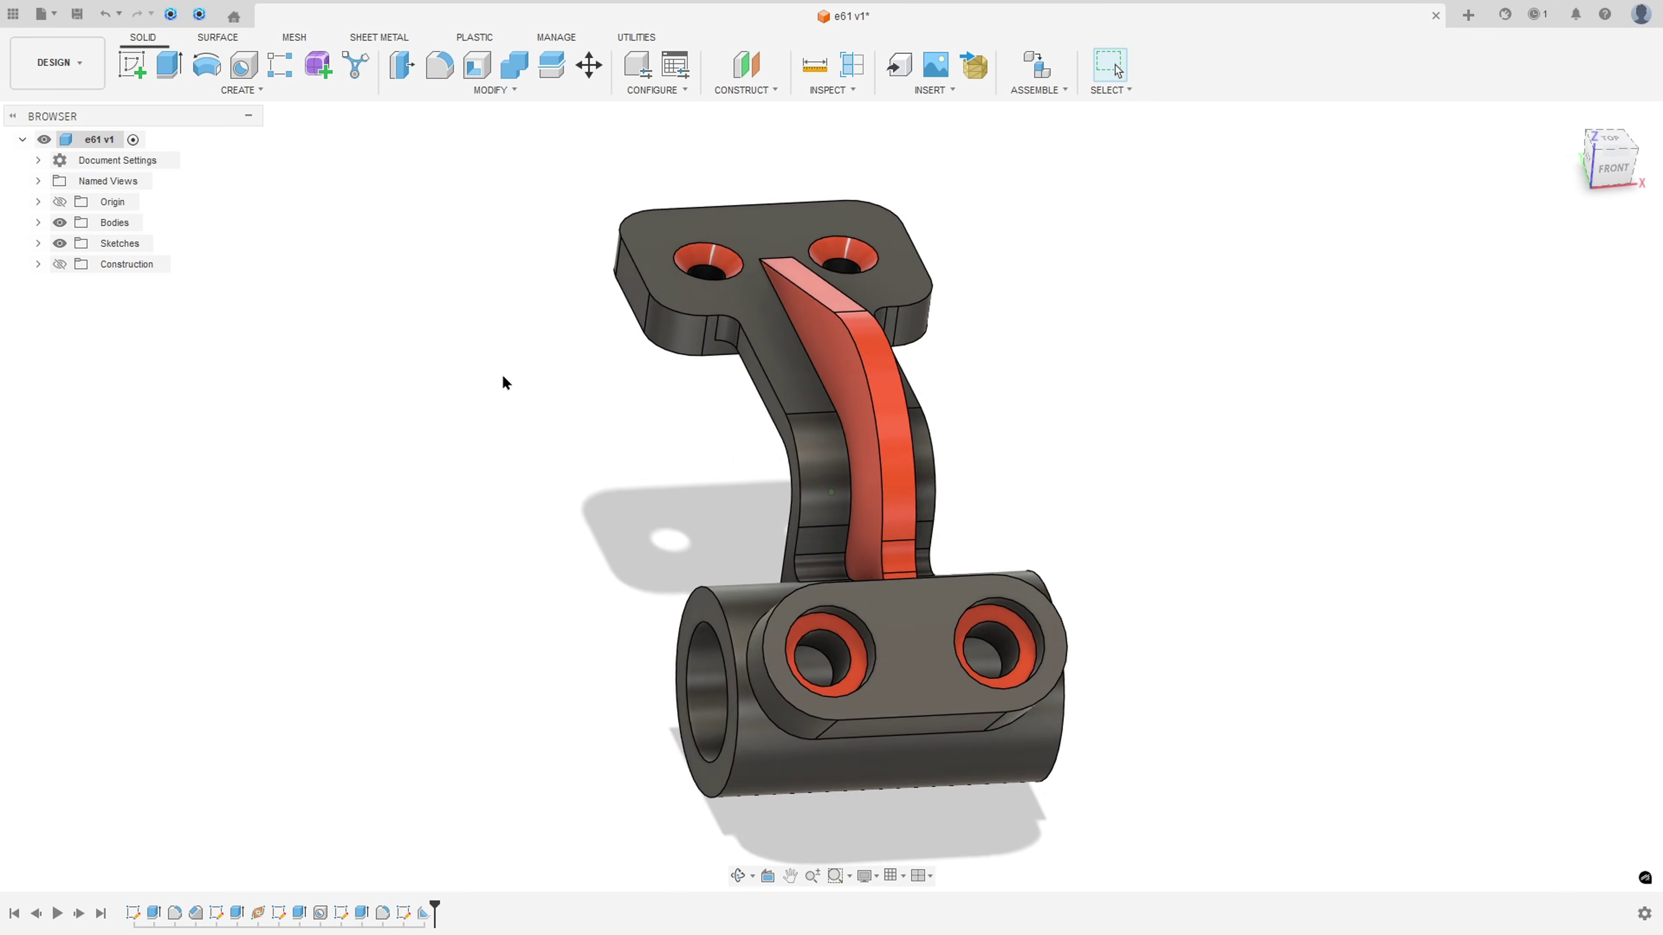
- Replay the finished bracket's timeline, then point out and outline the end plate in red on the Draw 61.pdf drawing
left_click(58, 913)
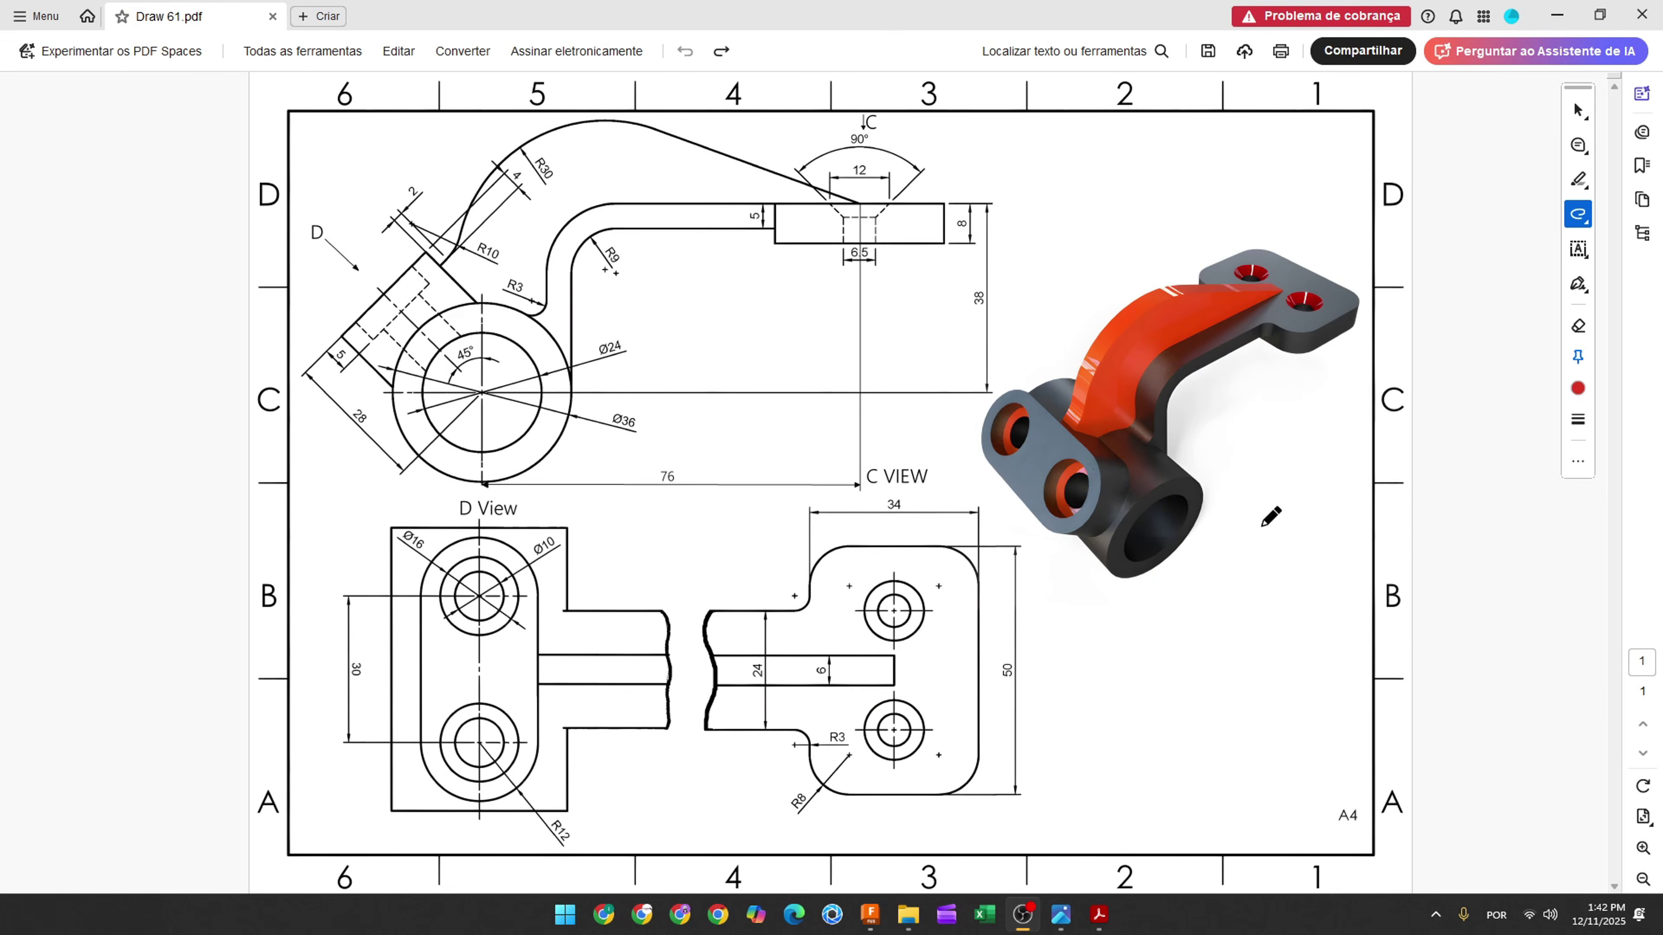
left_click_drag(1273, 586, 1267, 461)
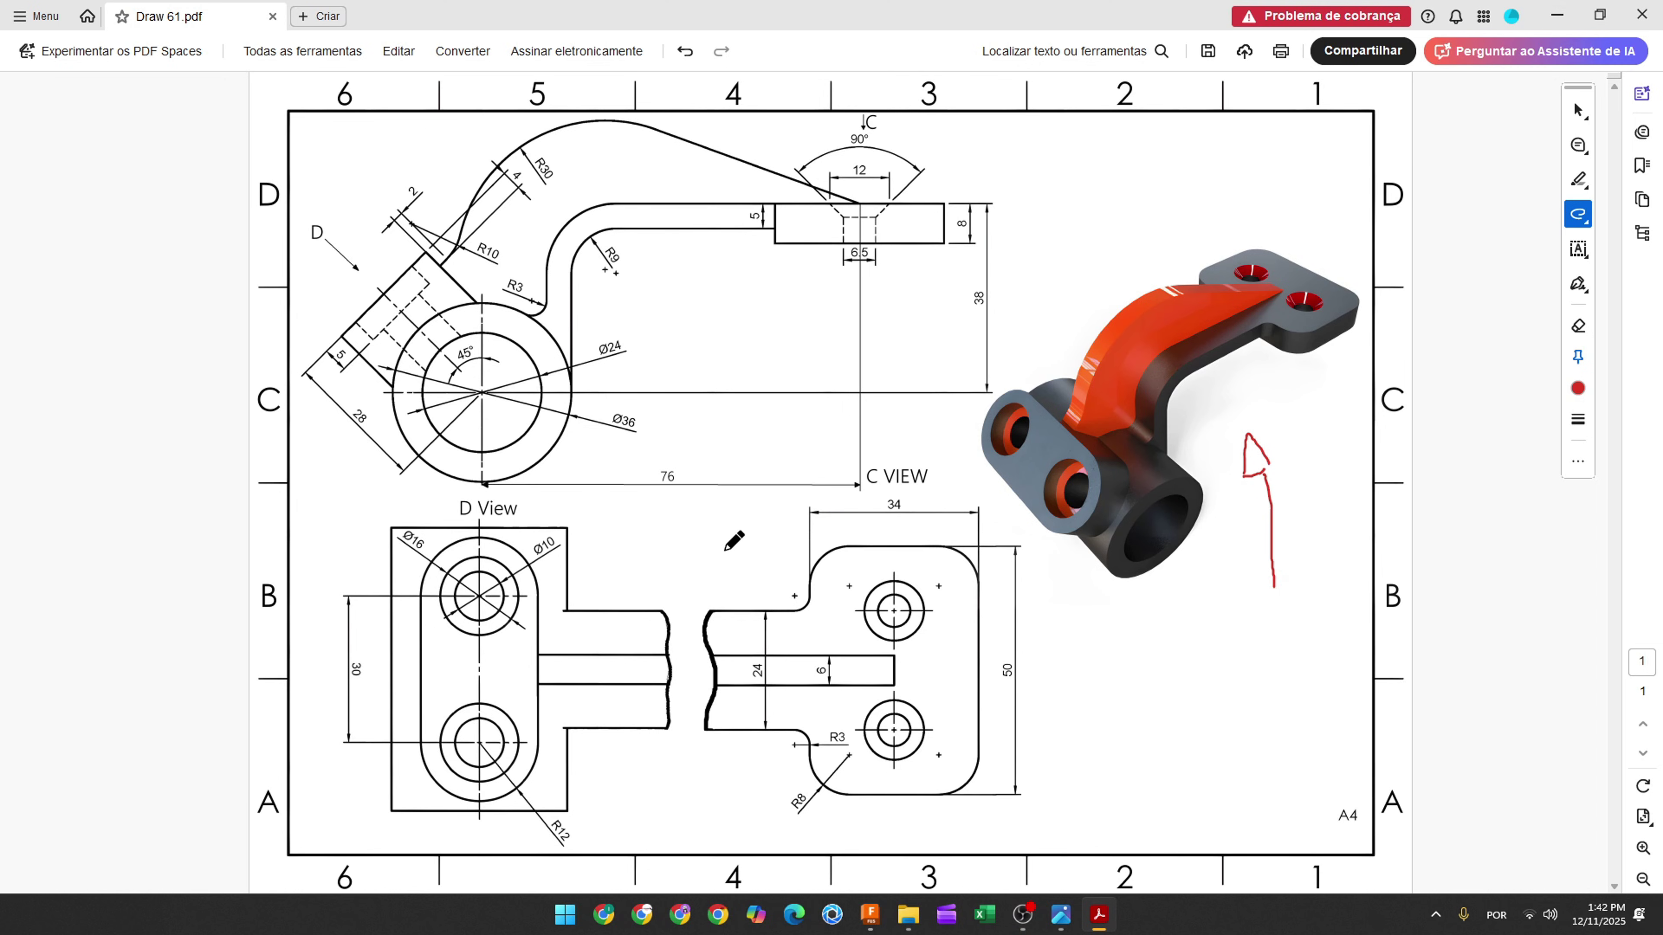
left_click_drag(718, 527, 771, 578)
mouse_move(809, 550)
left_mouse_down()
mouse_move(811, 796)
mouse_move(940, 794)
mouse_move(980, 753)
mouse_move(980, 549)
mouse_move(799, 545)
left_mouse_up()
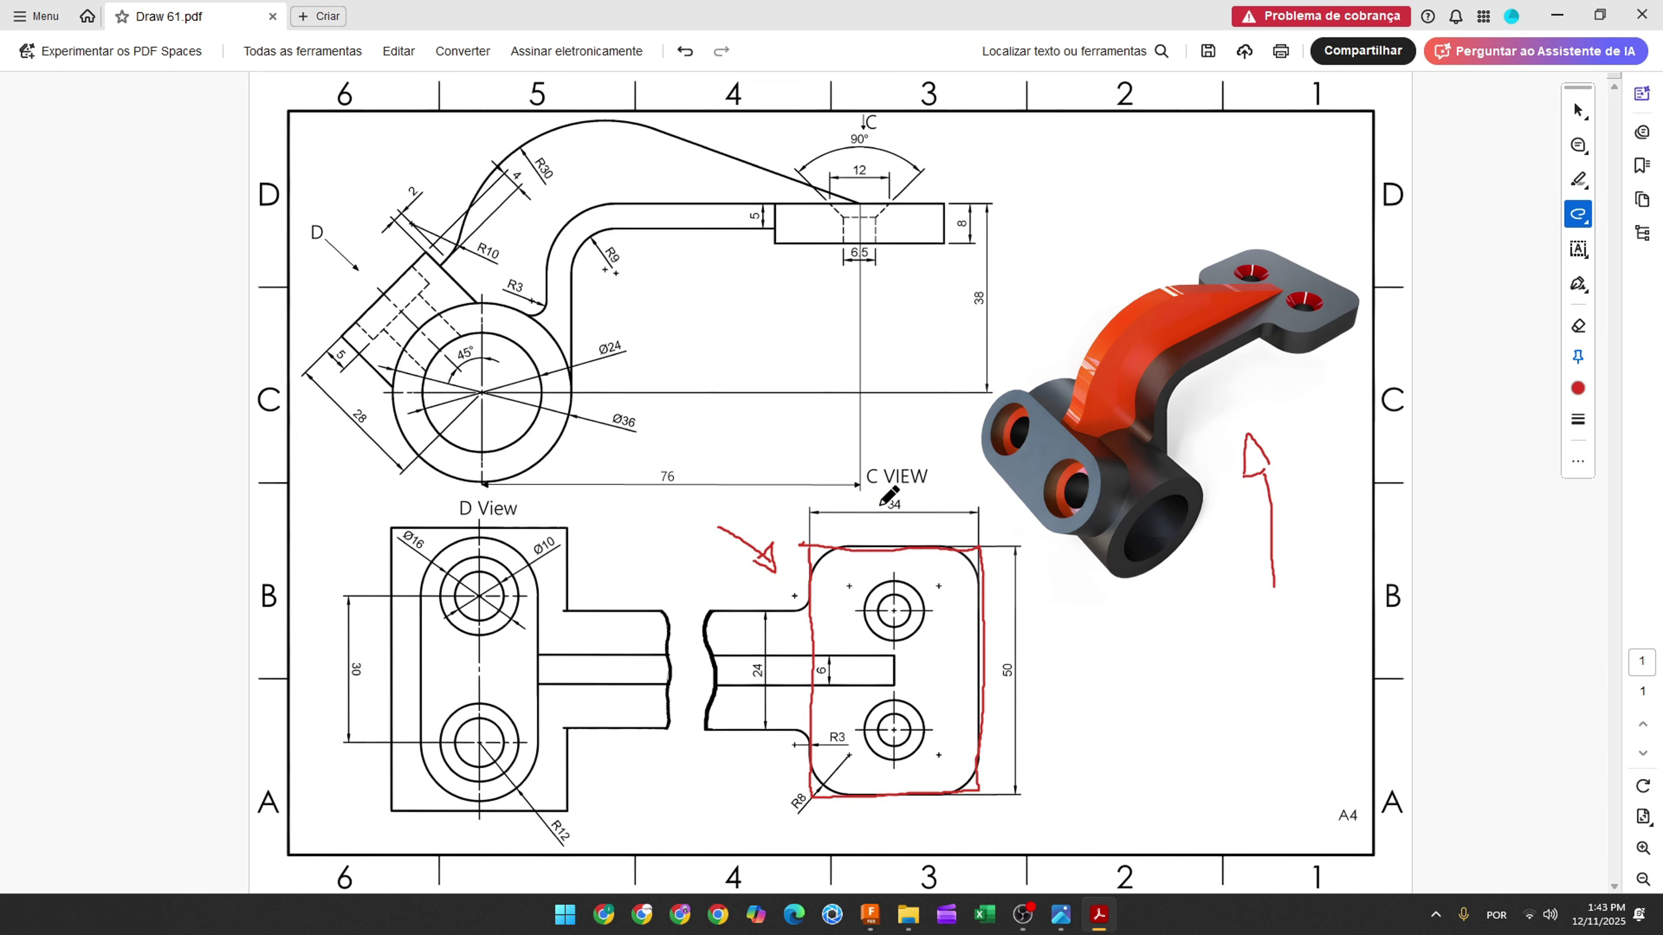
- Mark the end plate's 34 and 50 dimensions, centre lines and upper hole in red on the C View
left_click_drag(879, 505, 915, 504)
left_click_drag(810, 557, 811, 798)
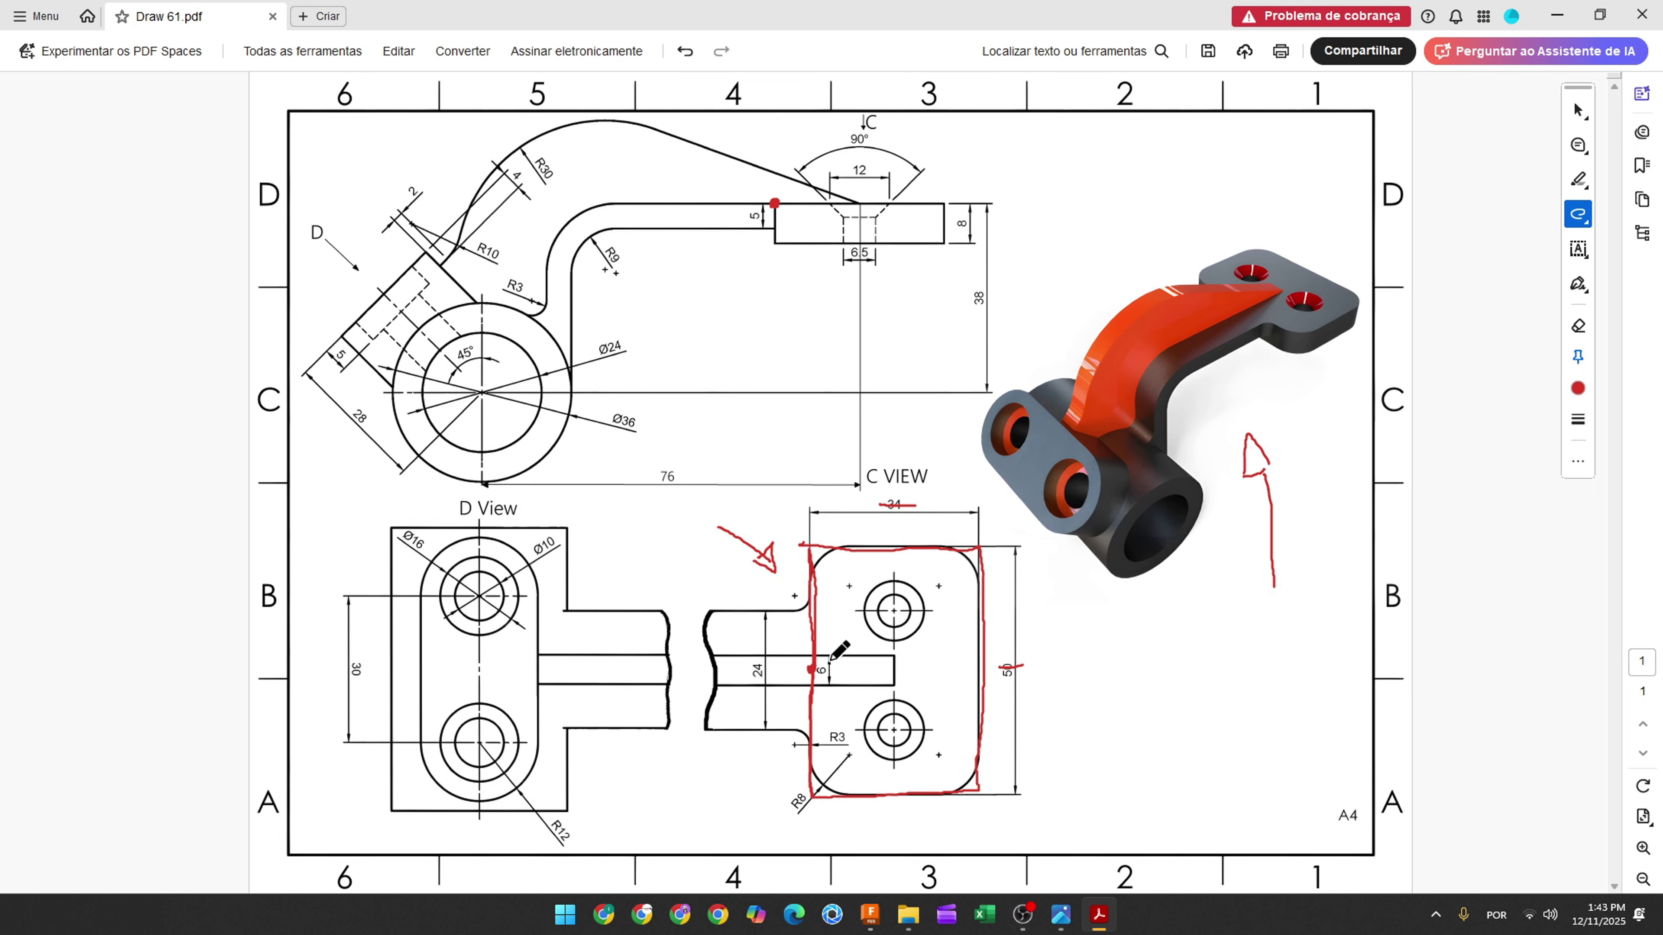
left_click_drag(814, 667, 983, 665)
left_click_drag(892, 547, 895, 799)
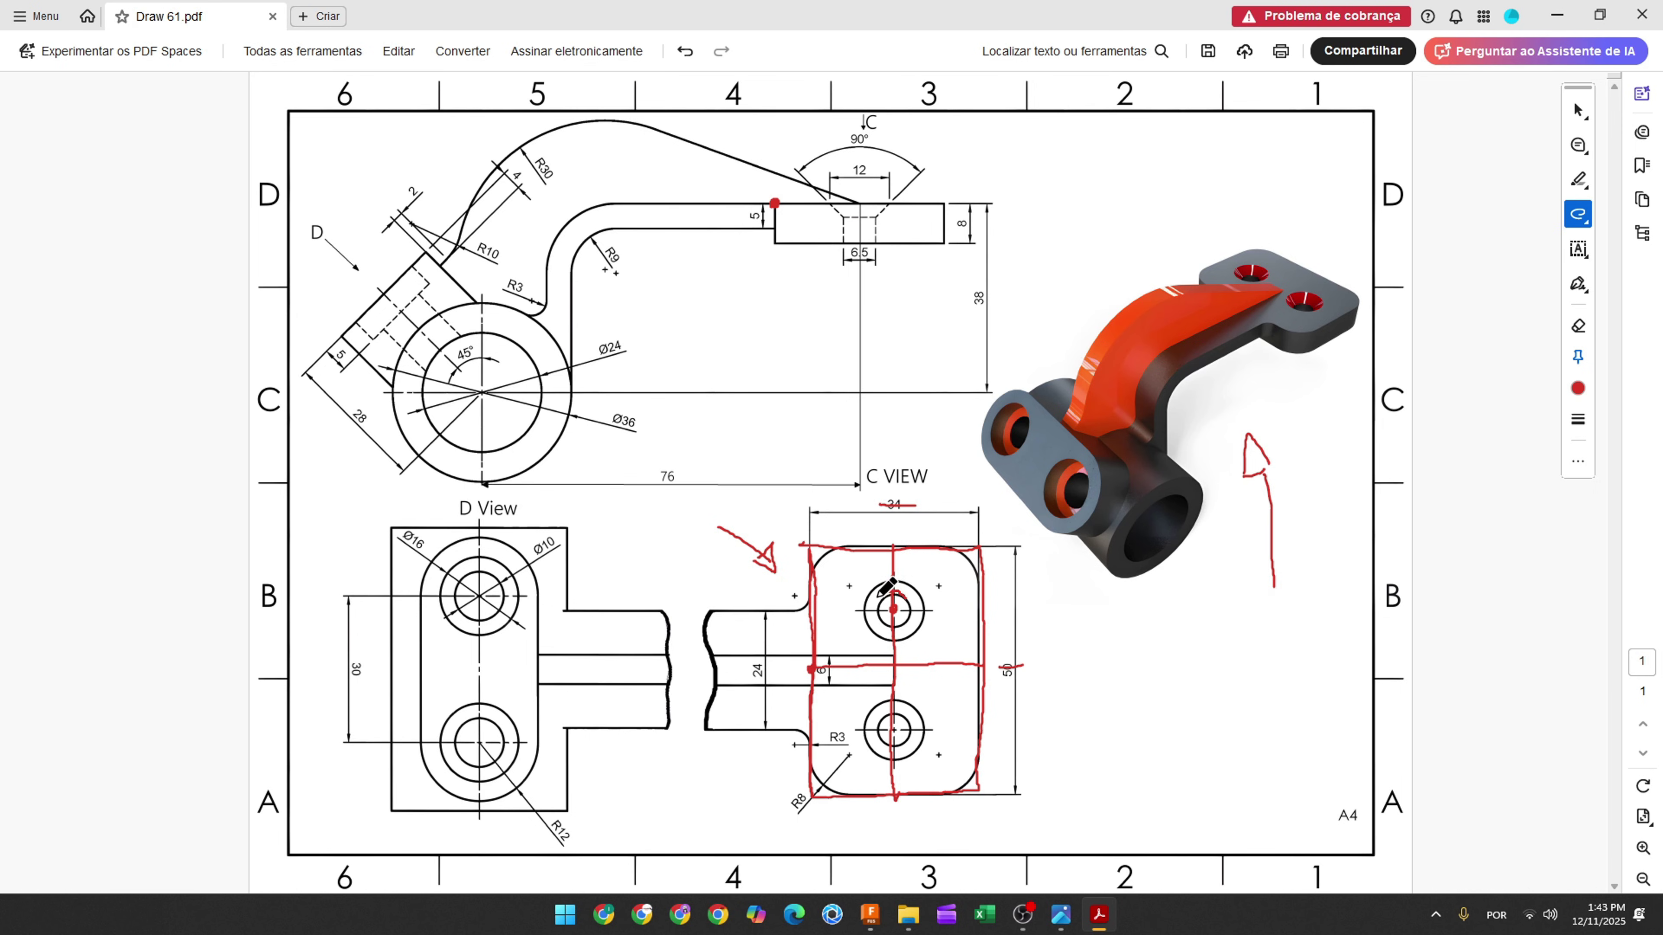
mouse_move(878, 597)
left_mouse_down()
mouse_move(886, 626)
mouse_move(888, 605)
left_mouse_up()
- Switch to Autodesk Fusion and start a new sketch on the horizontal XY plane
left_click(870, 914)
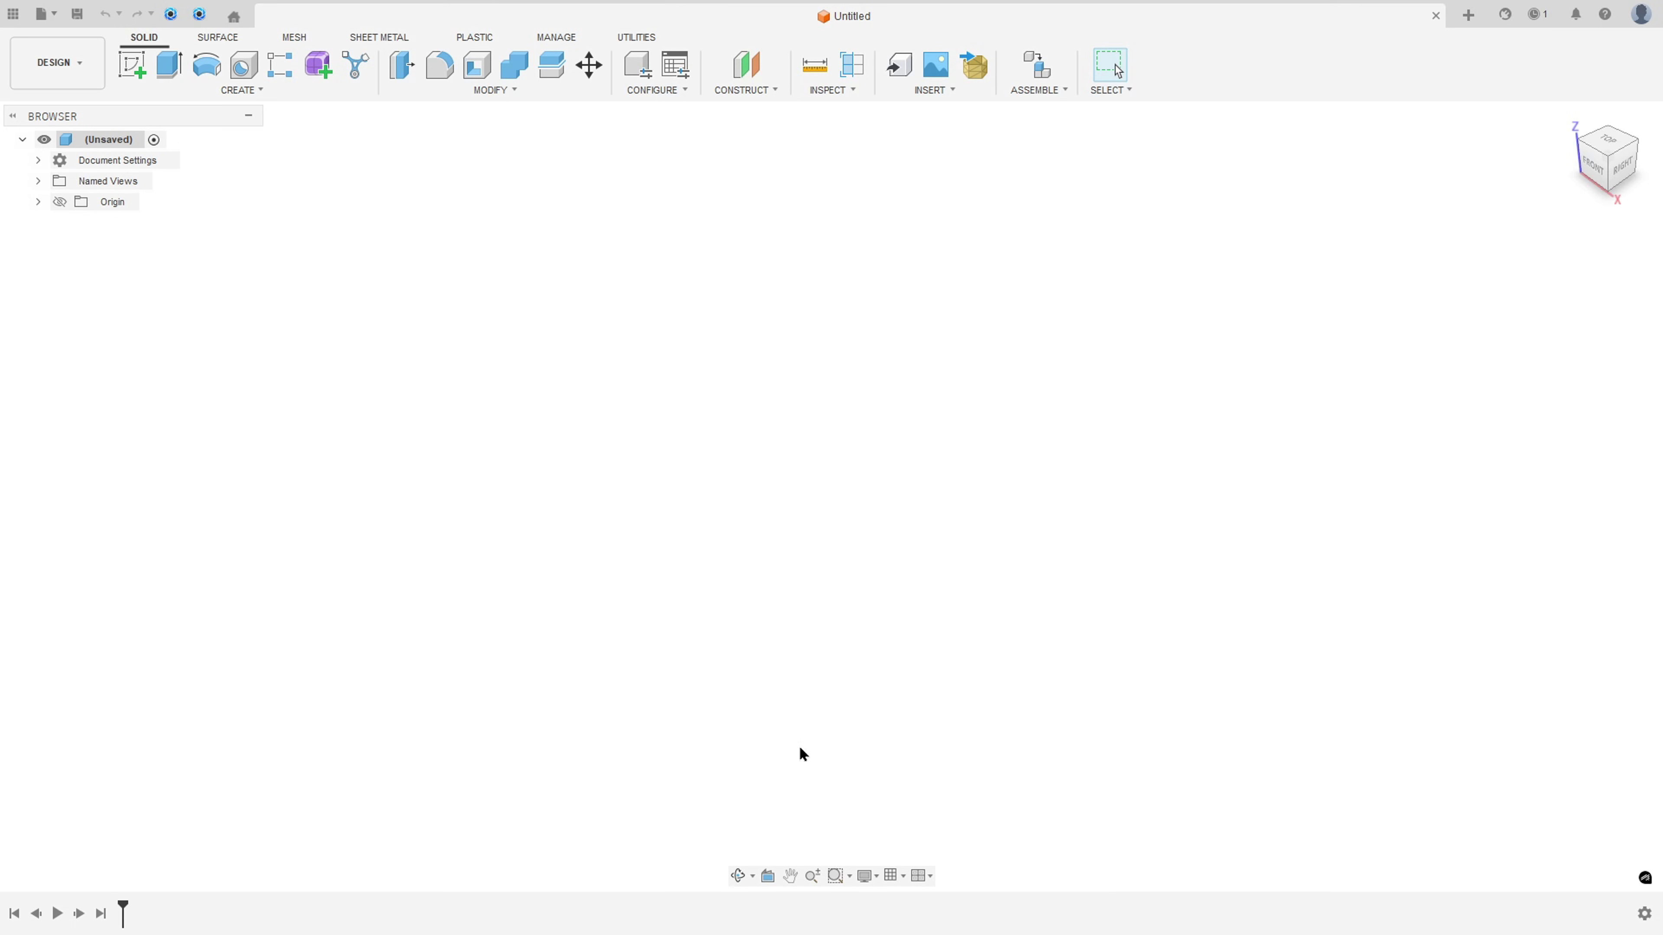
left_click(132, 64)
left_click(926, 481)
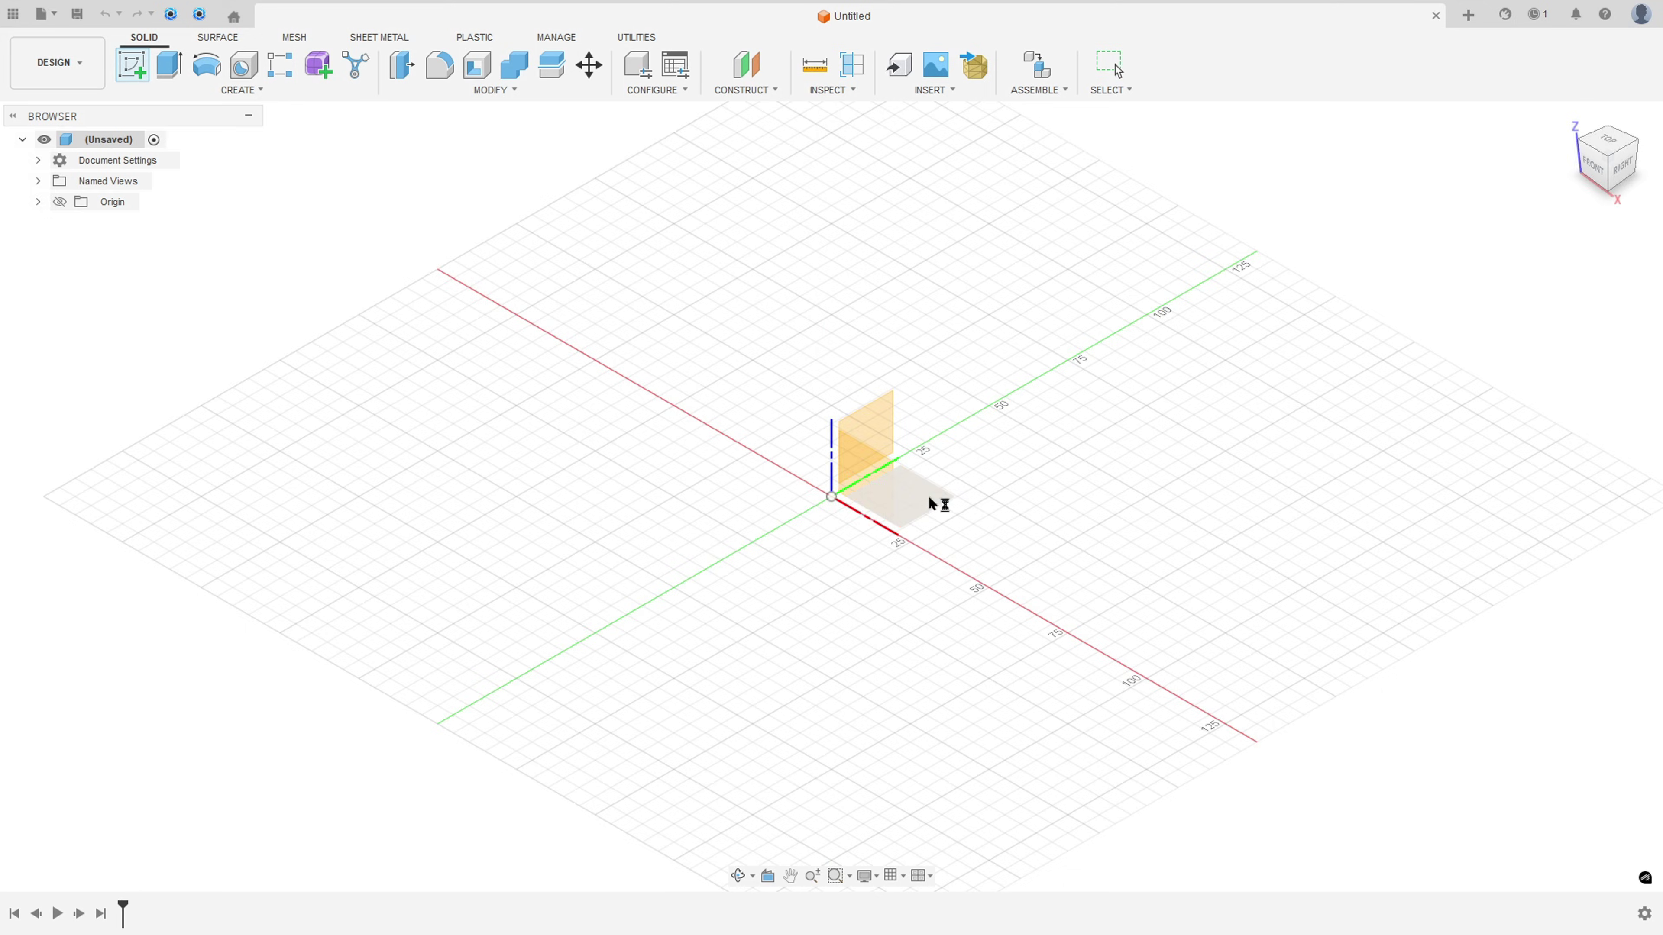
left_click(1651, 134)
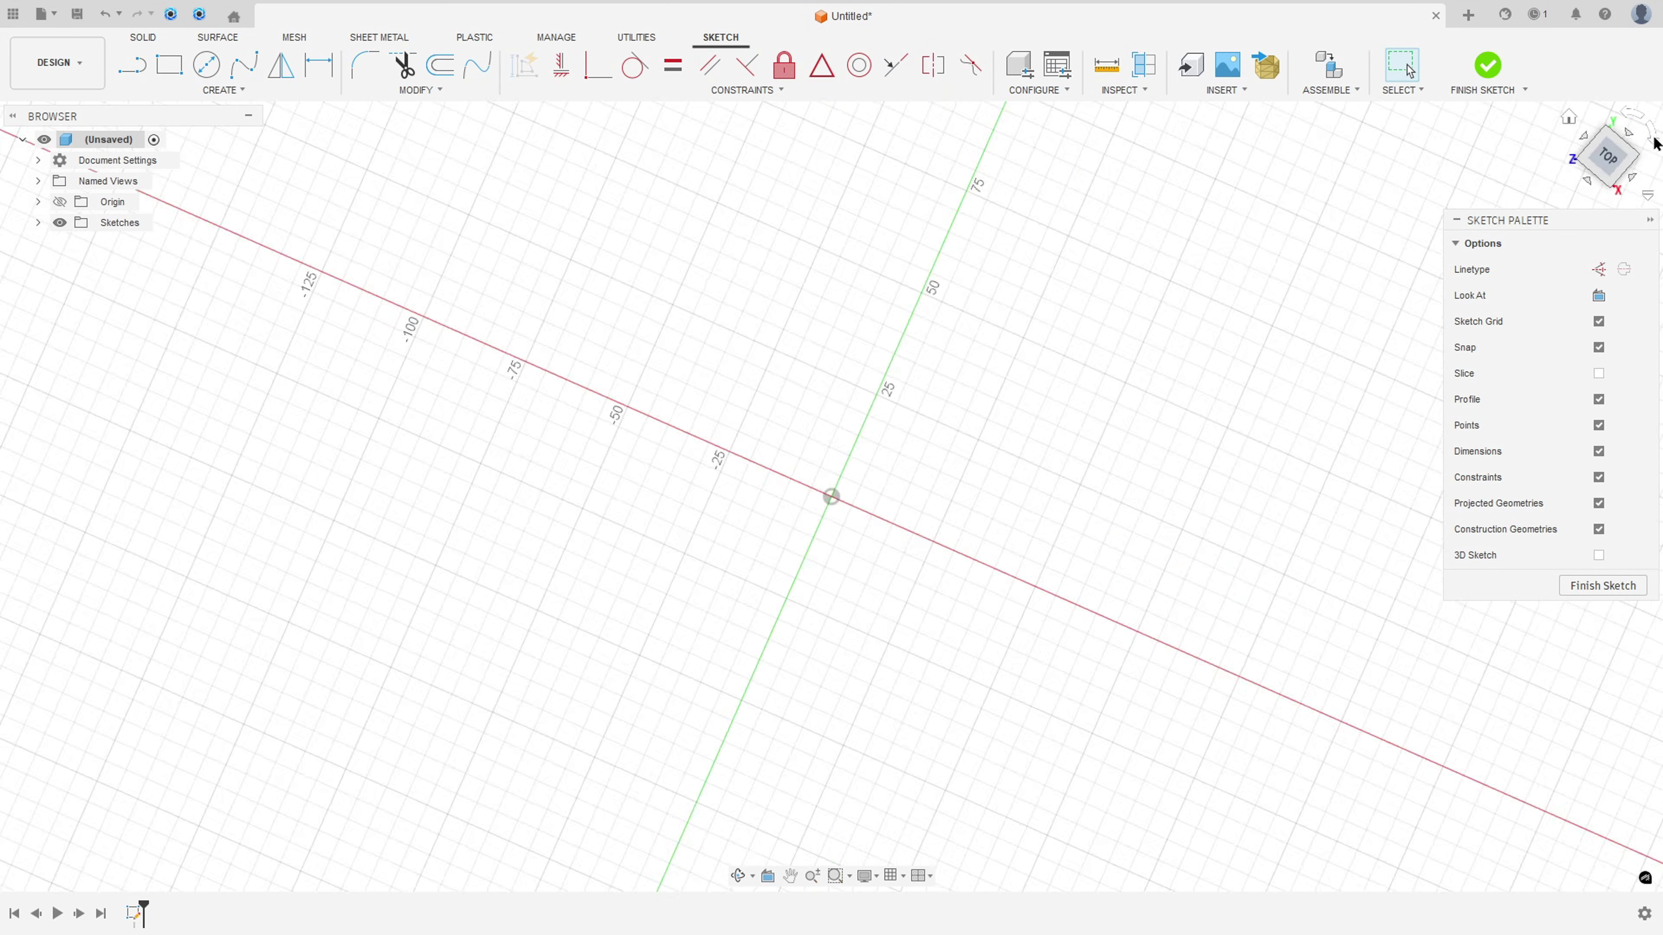
- Sketch a 34 mm by 50 mm two-point rectangle with one 50 mm side along the red axis
left_click(169, 65)
left_click(832, 385)
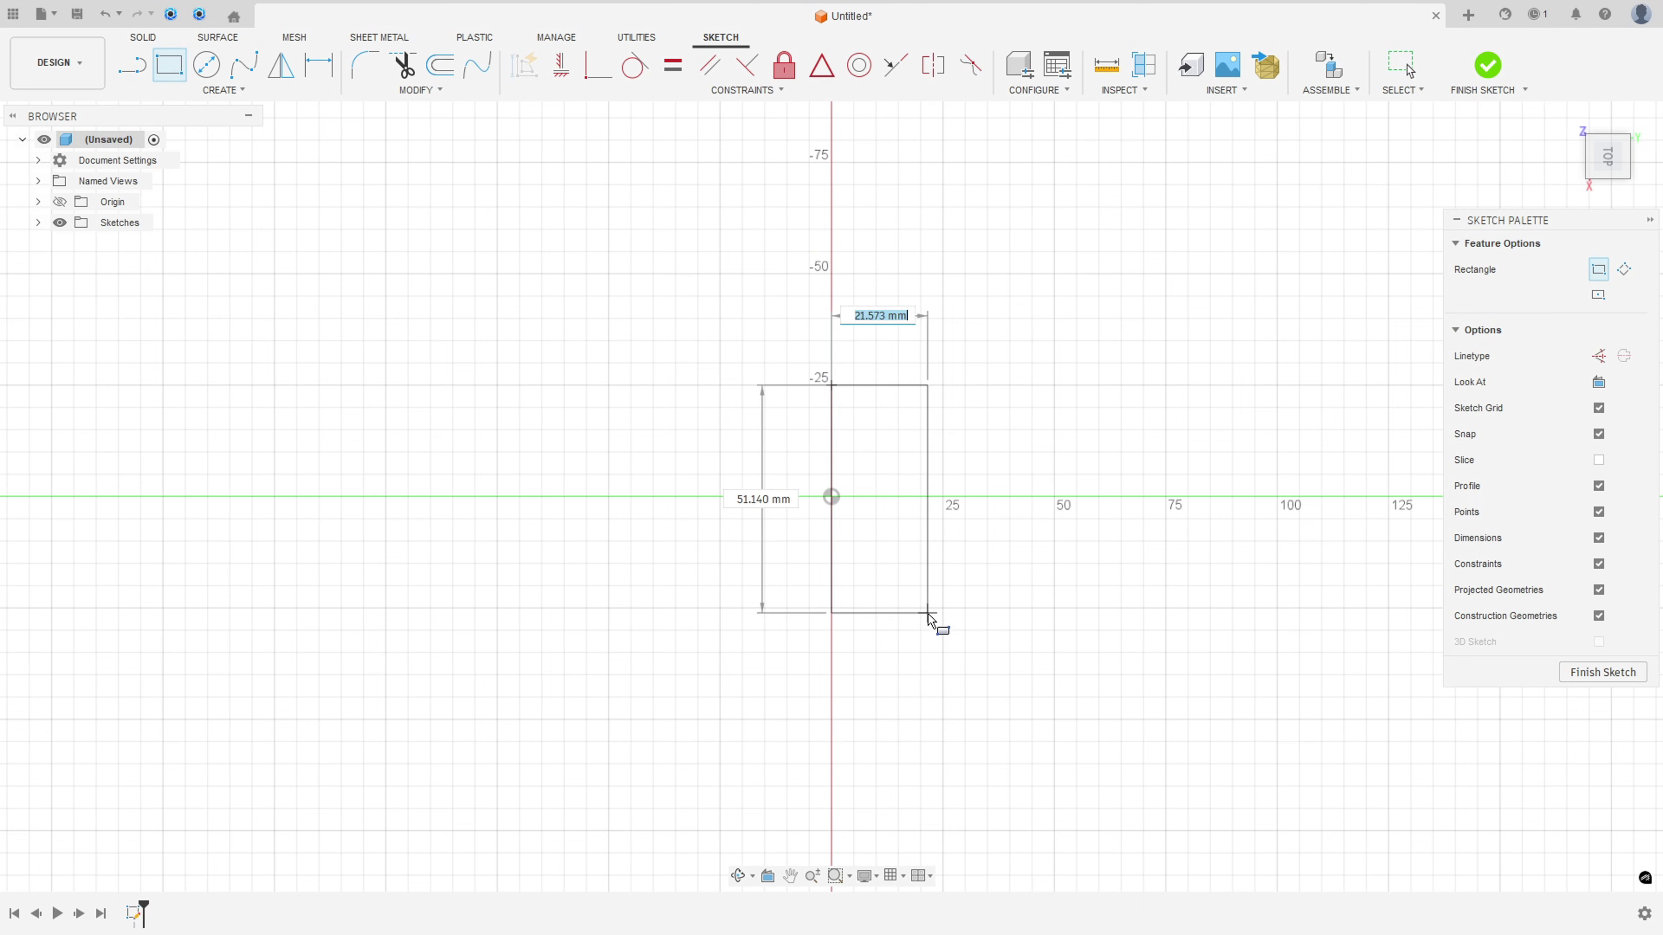
type("34")
key("Tab")
type("50")
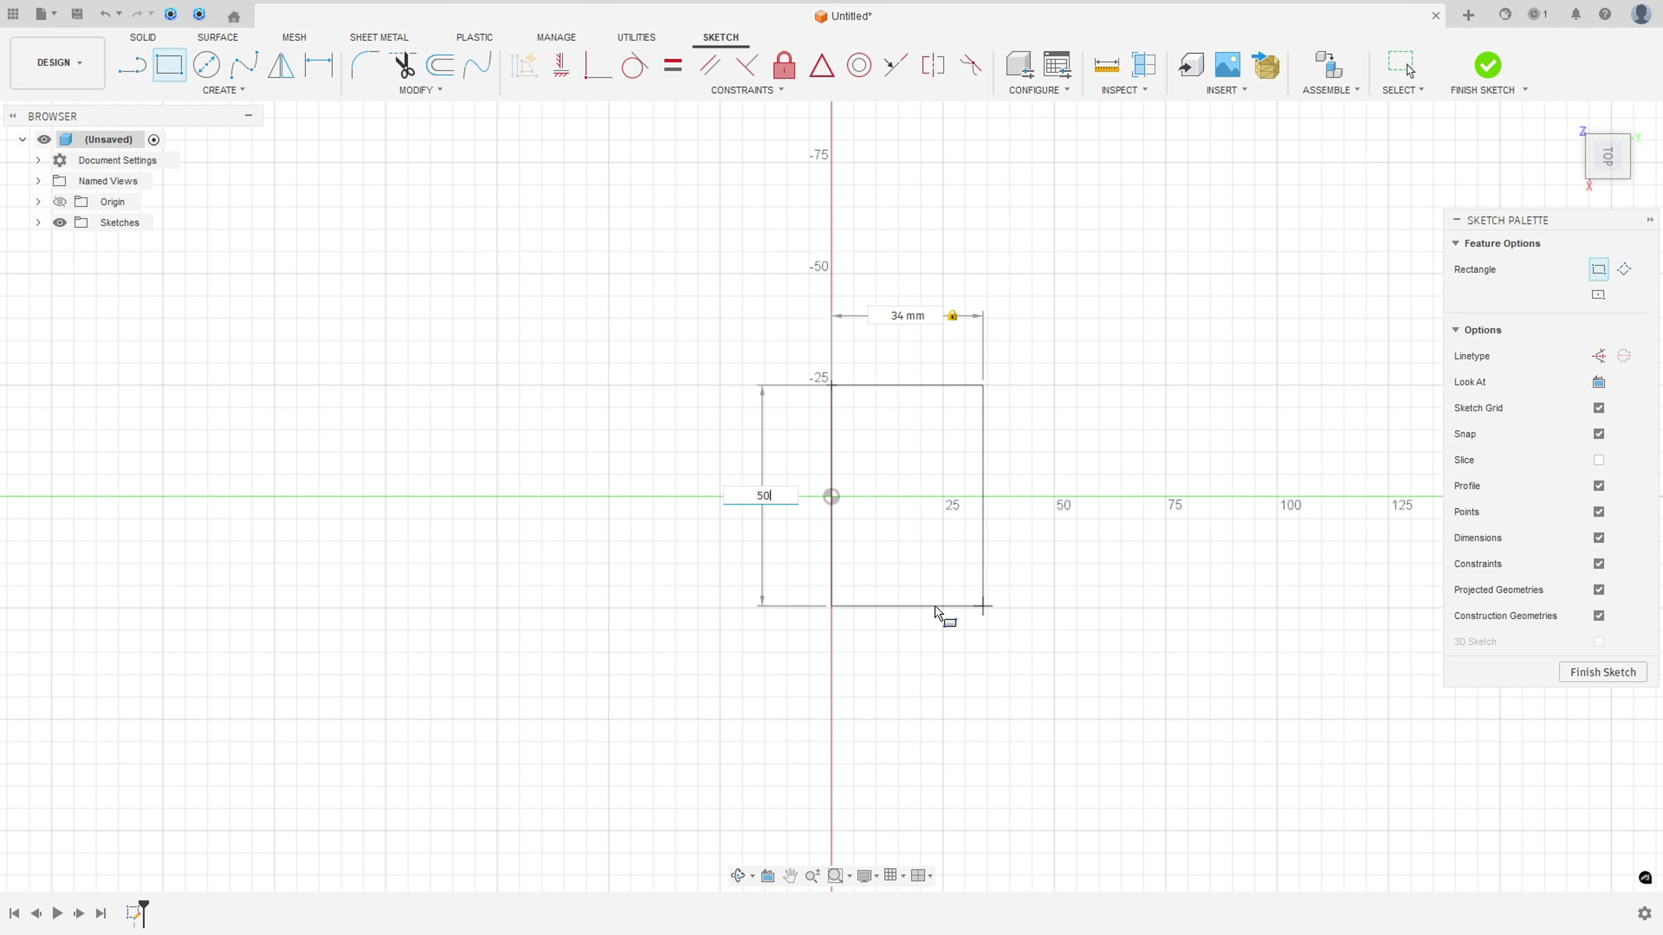
key("Return")
key("Escape")
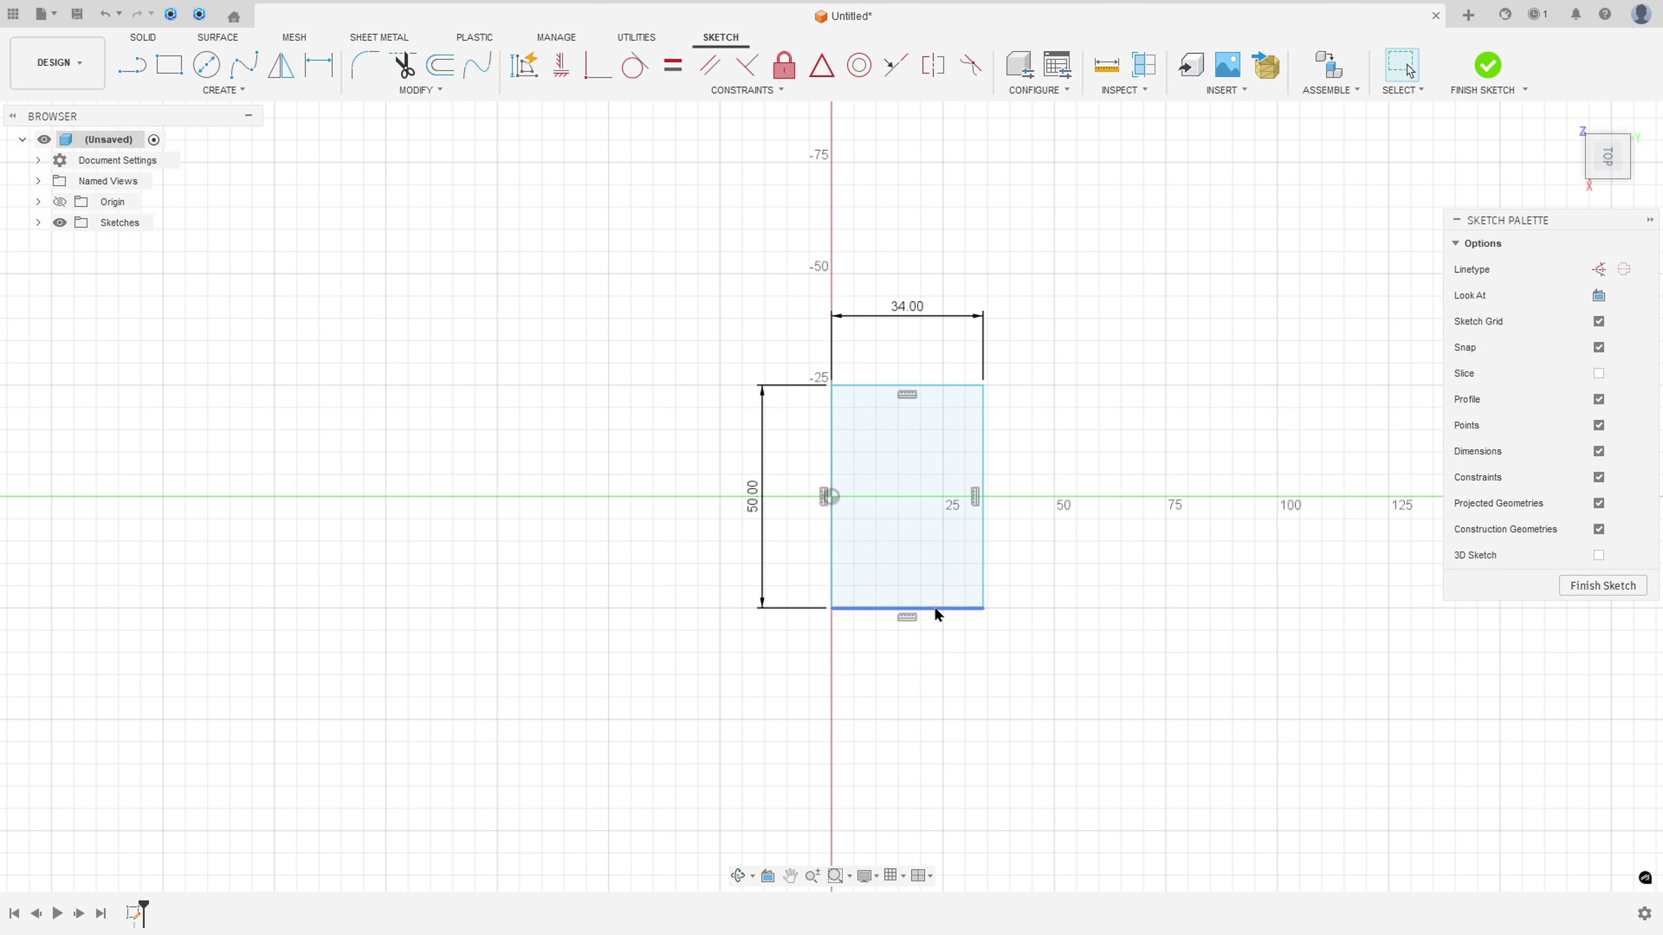
- Constrain the midpoint of the rectangle's left side to the origin and move the 50 mm dimension to the opposite side
left_click(819, 73)
left_click(836, 487)
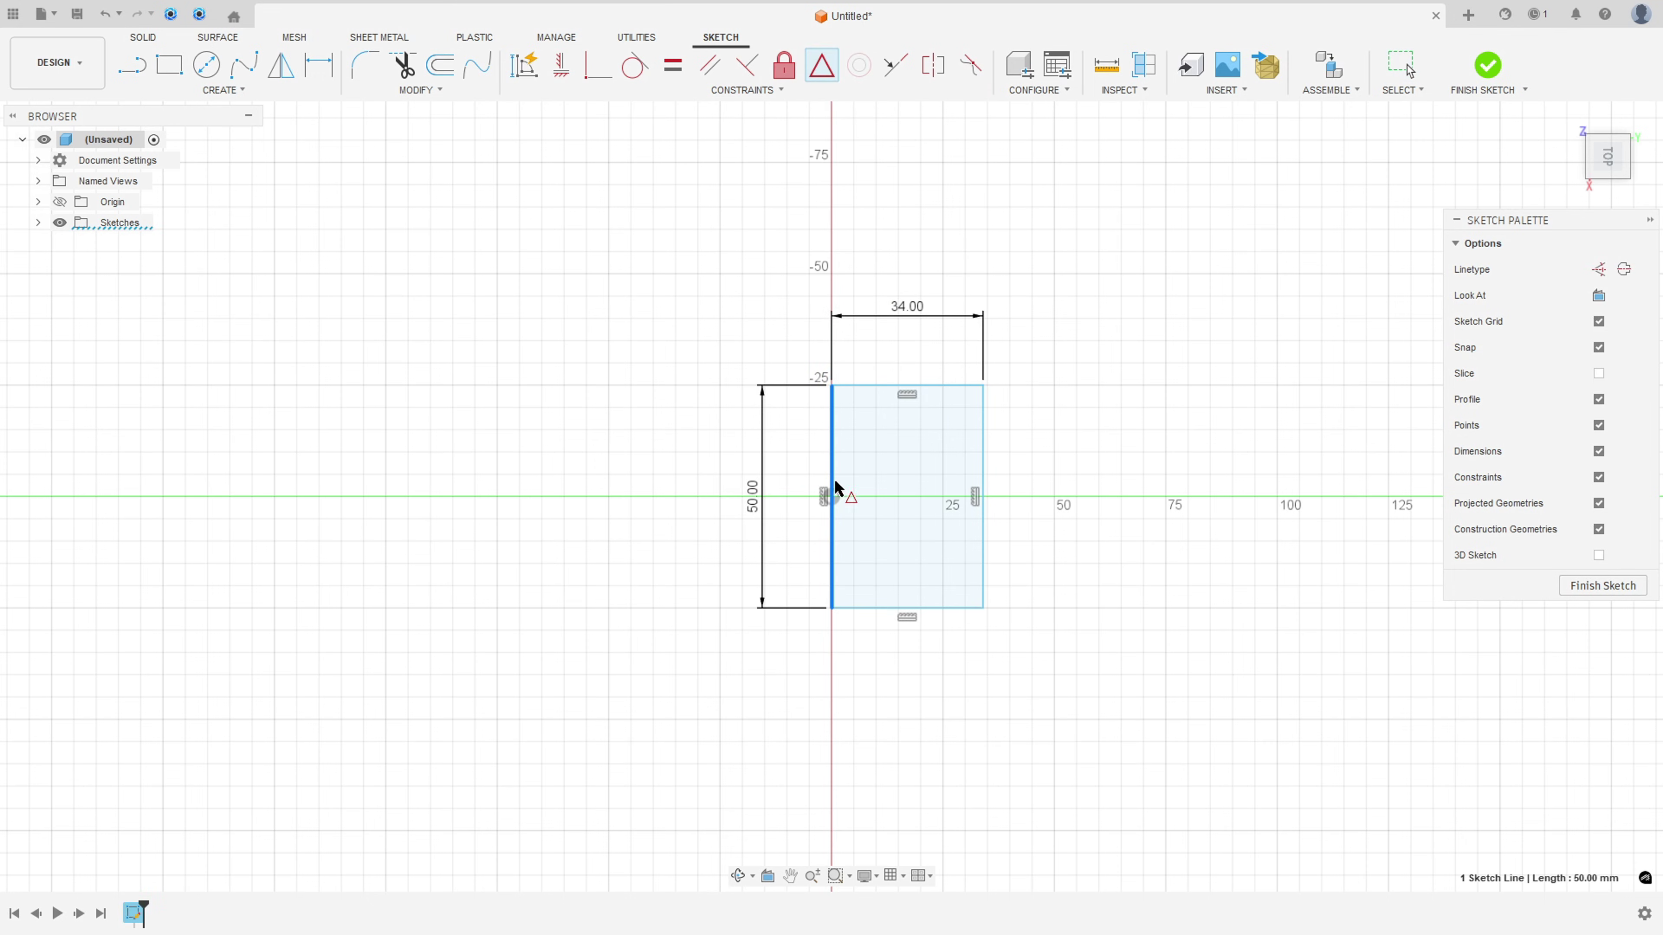
key("Escape")
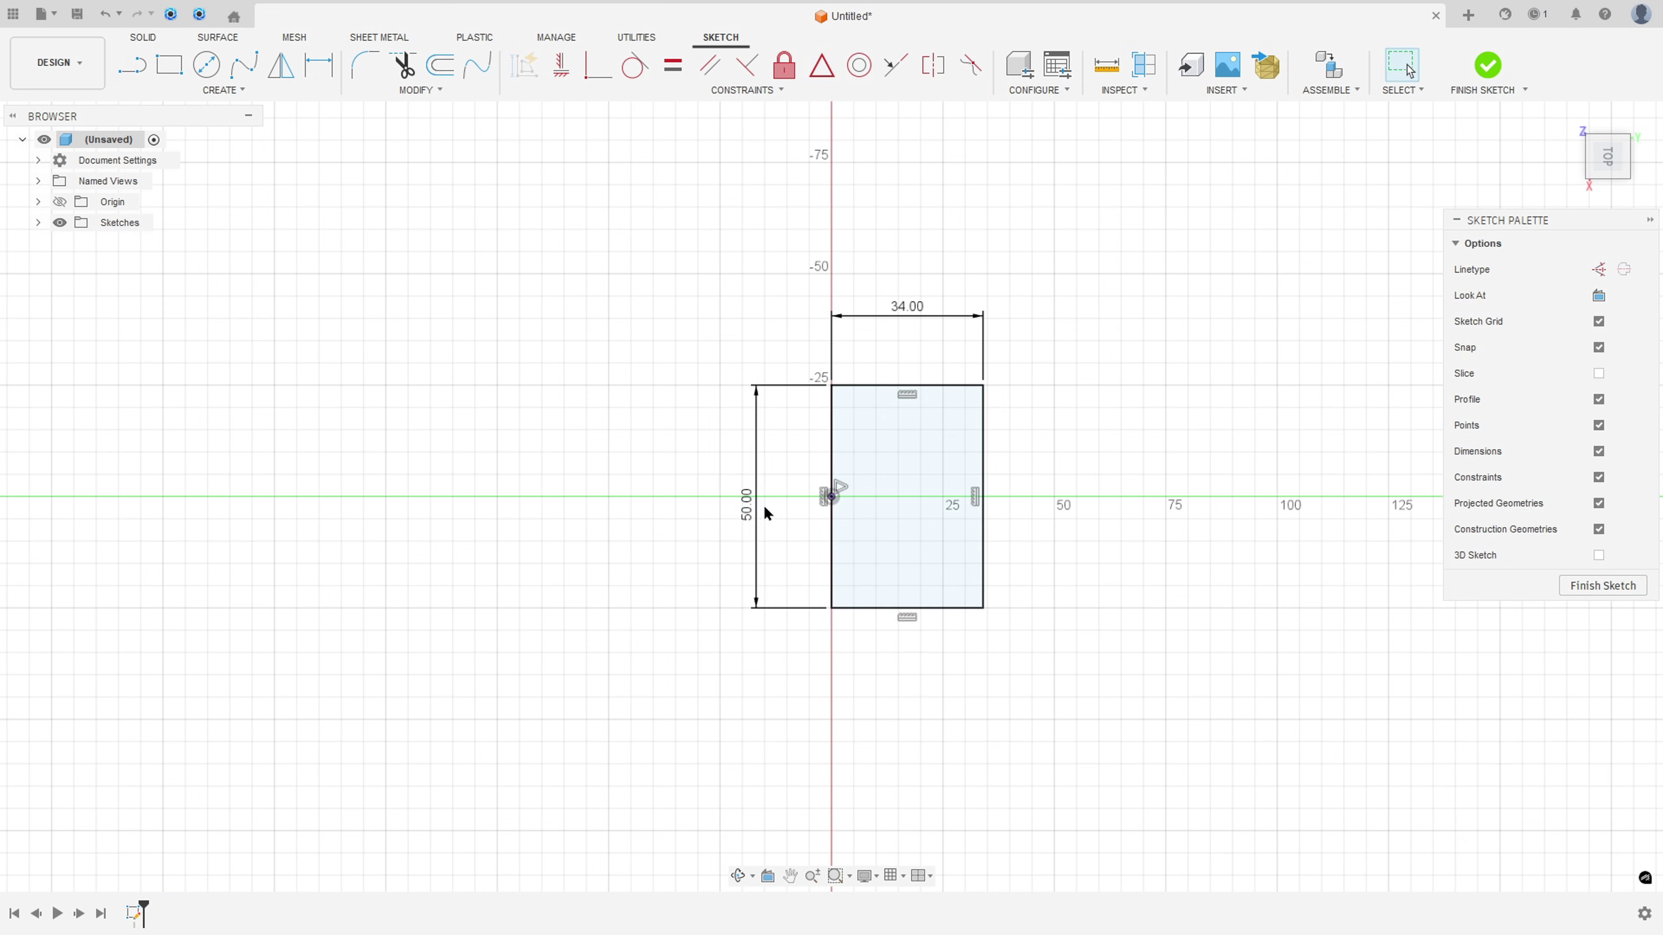
left_click_drag(767, 514, 1084, 476)
- Draw a vertical construction line between the rectangle's upper and lower edges and constrain its ends to their midpoints
left_click(131, 66)
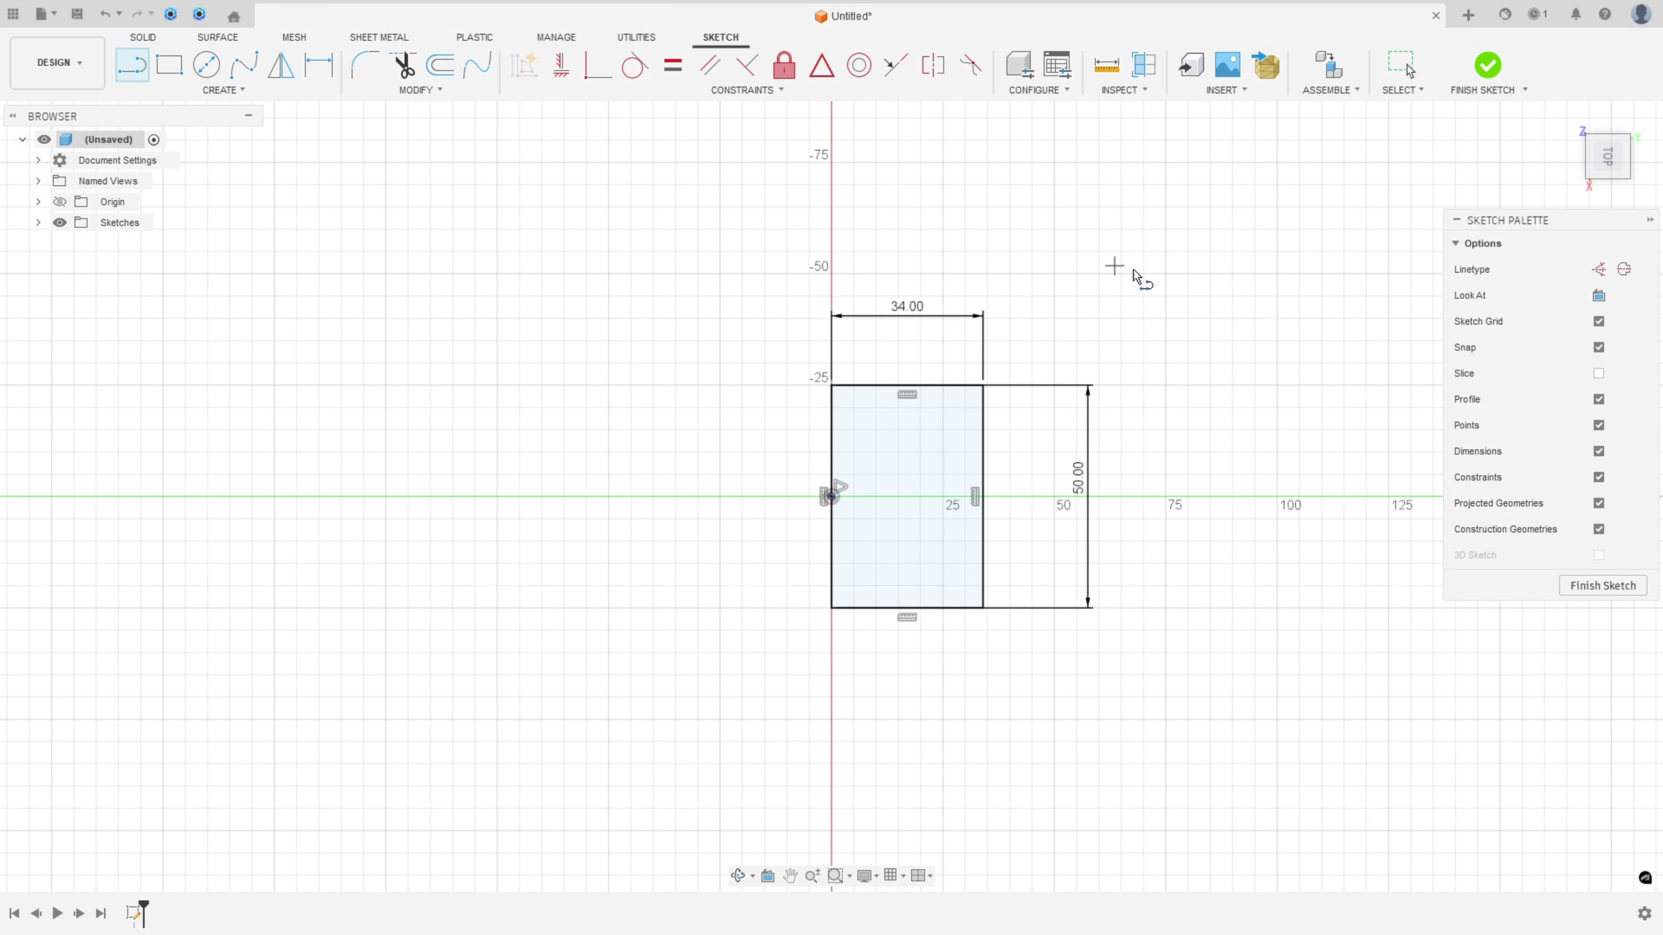
scroll(1087, 557, "up", 3)
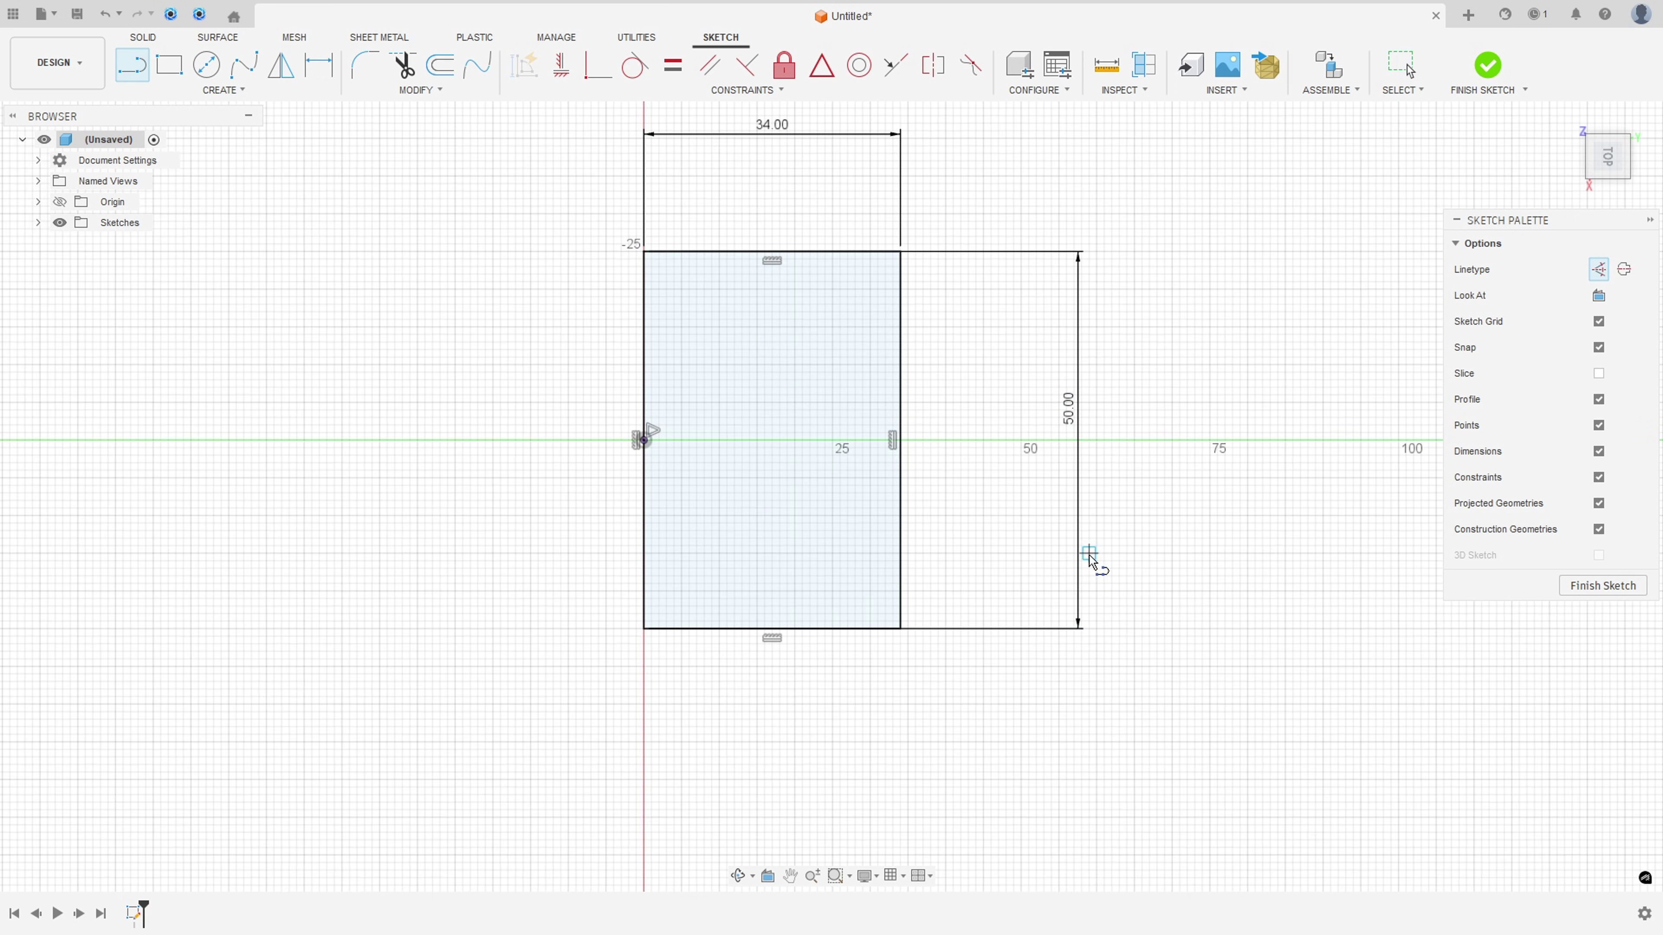
left_click(779, 250)
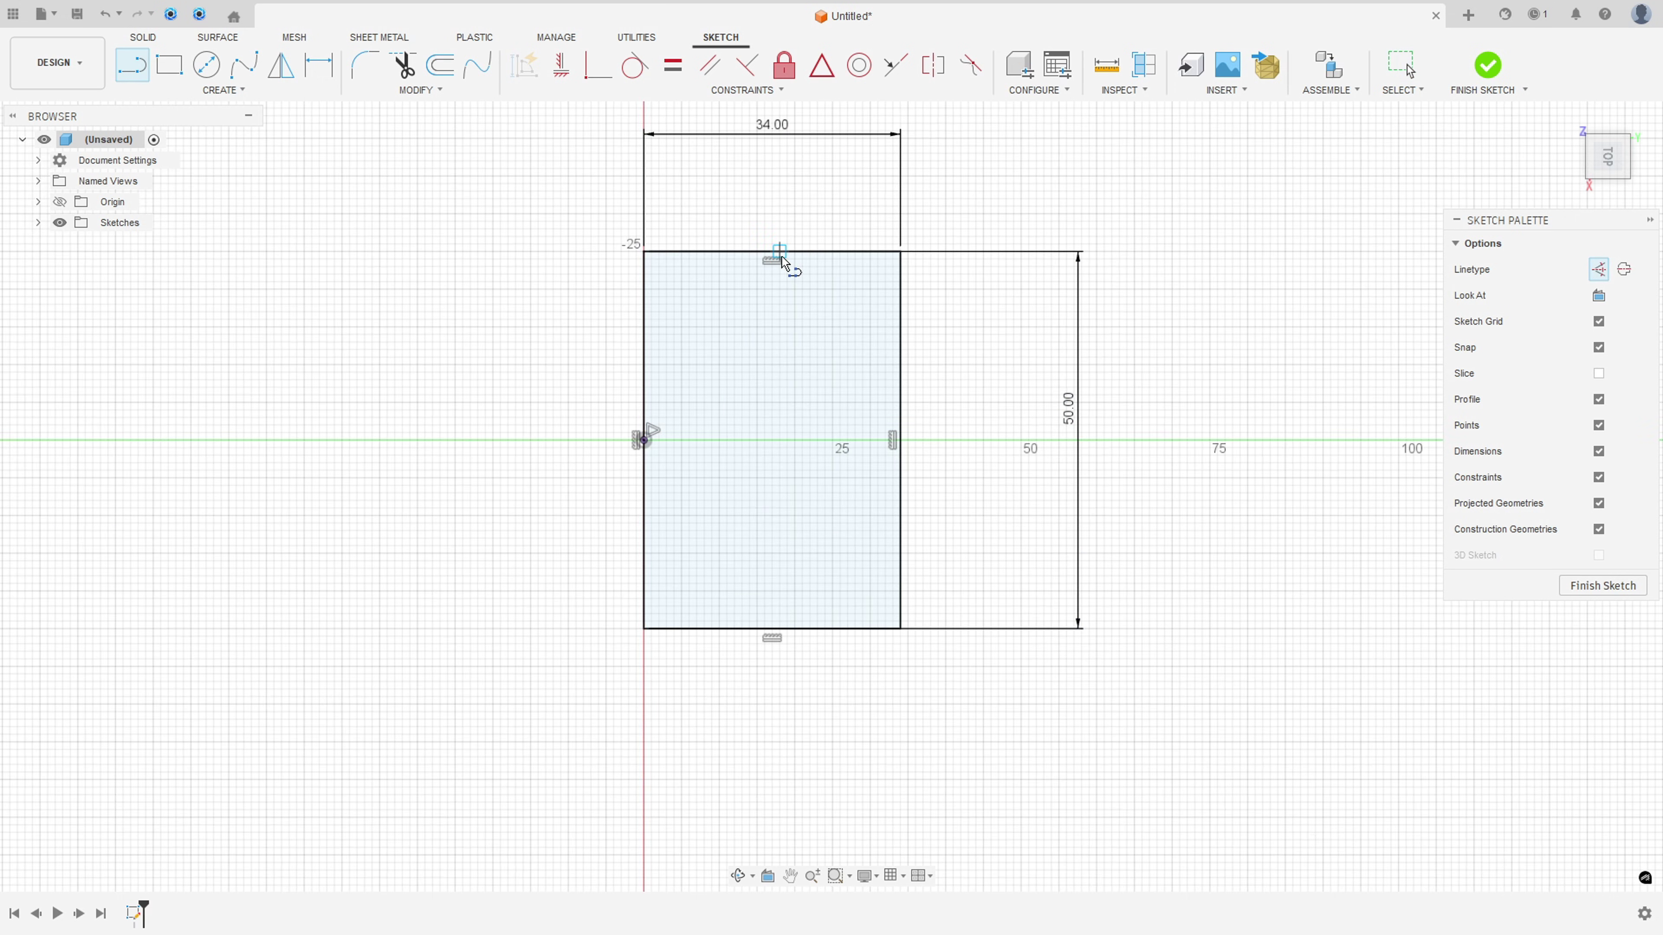
left_click(773, 630)
key("Escape")
left_click(821, 65)
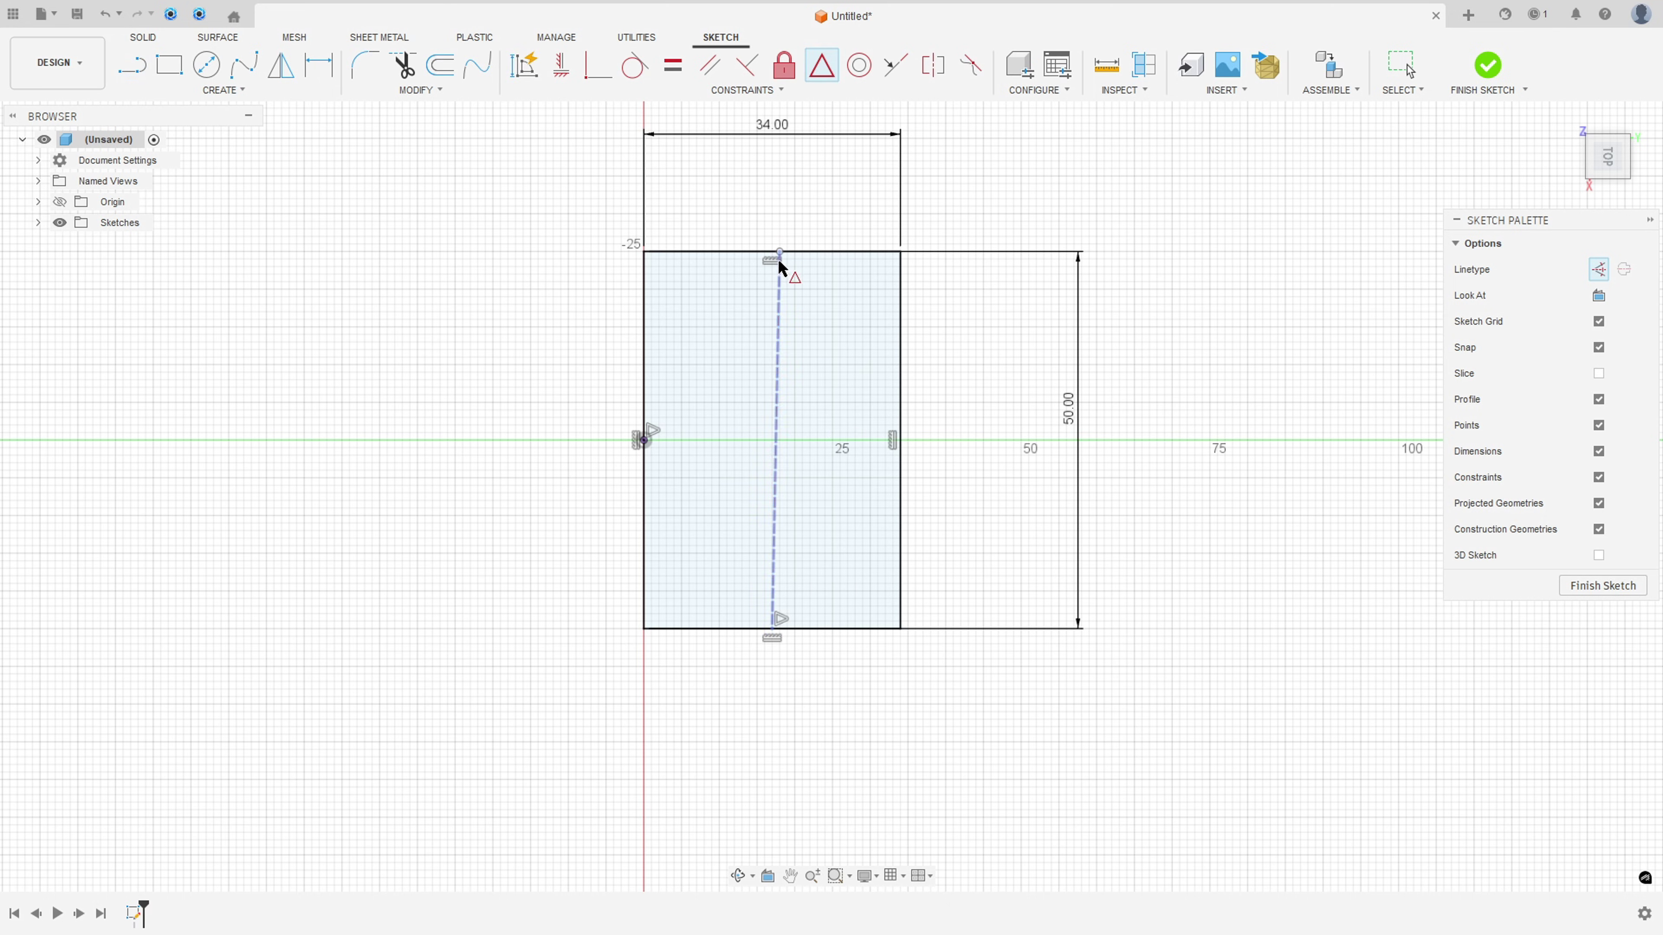
left_click(796, 253)
- Draw a horizontal construction line from the origin to the midpoint of the rectangle's opposite side
left_click(131, 66)
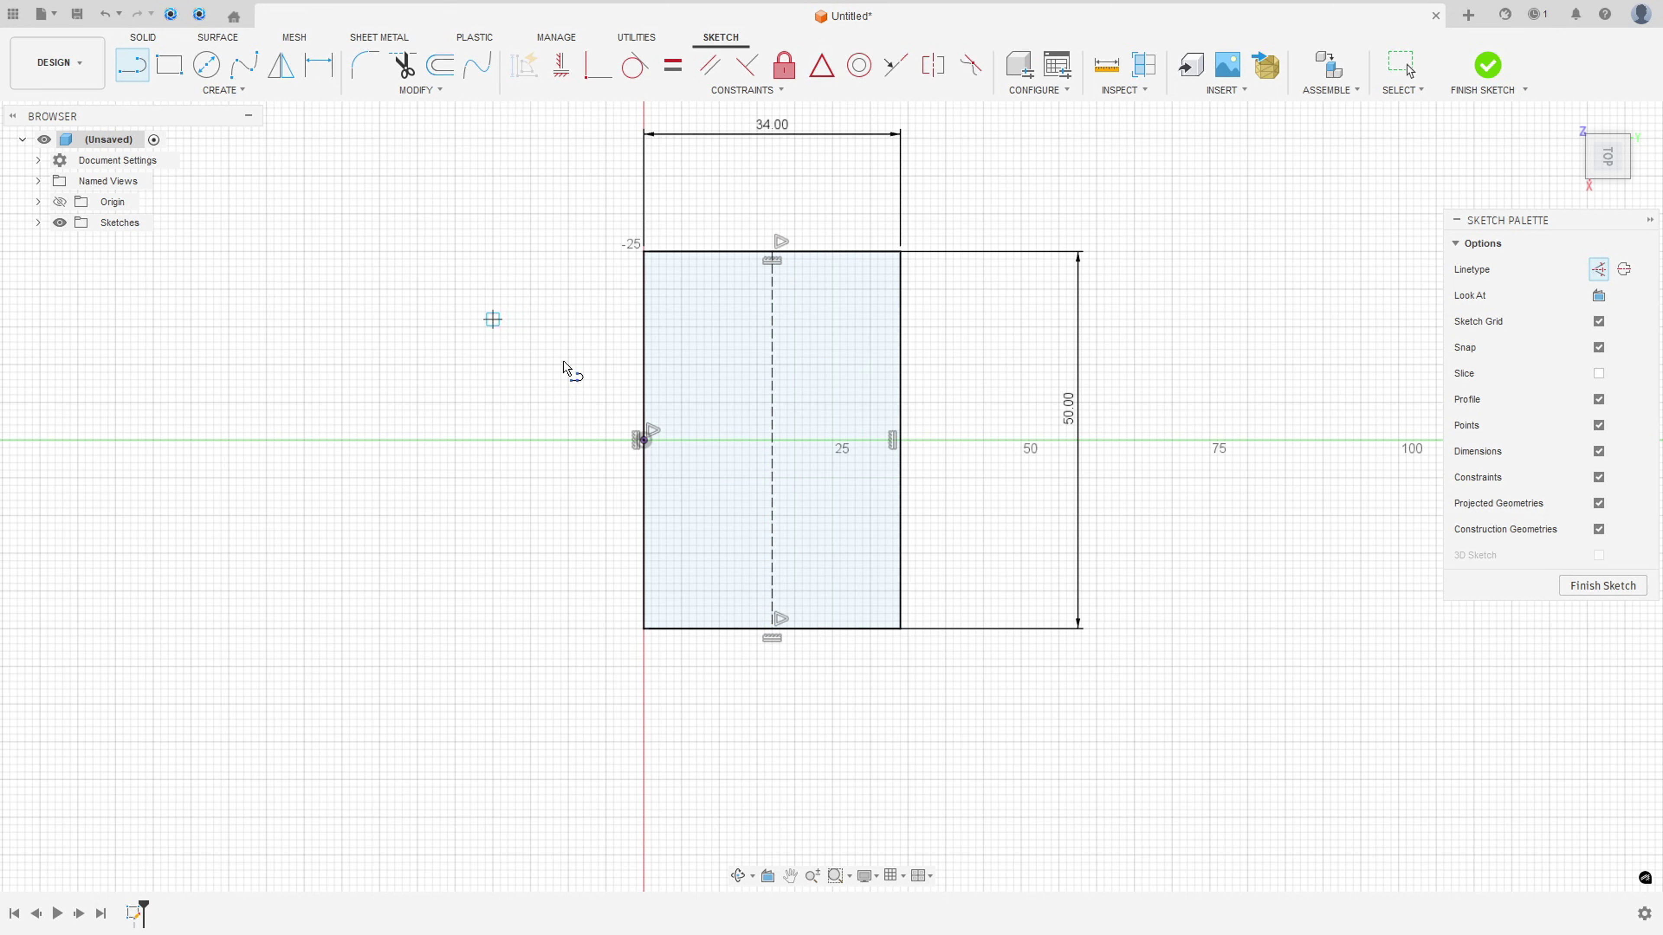
left_click(645, 440)
left_click(901, 440)
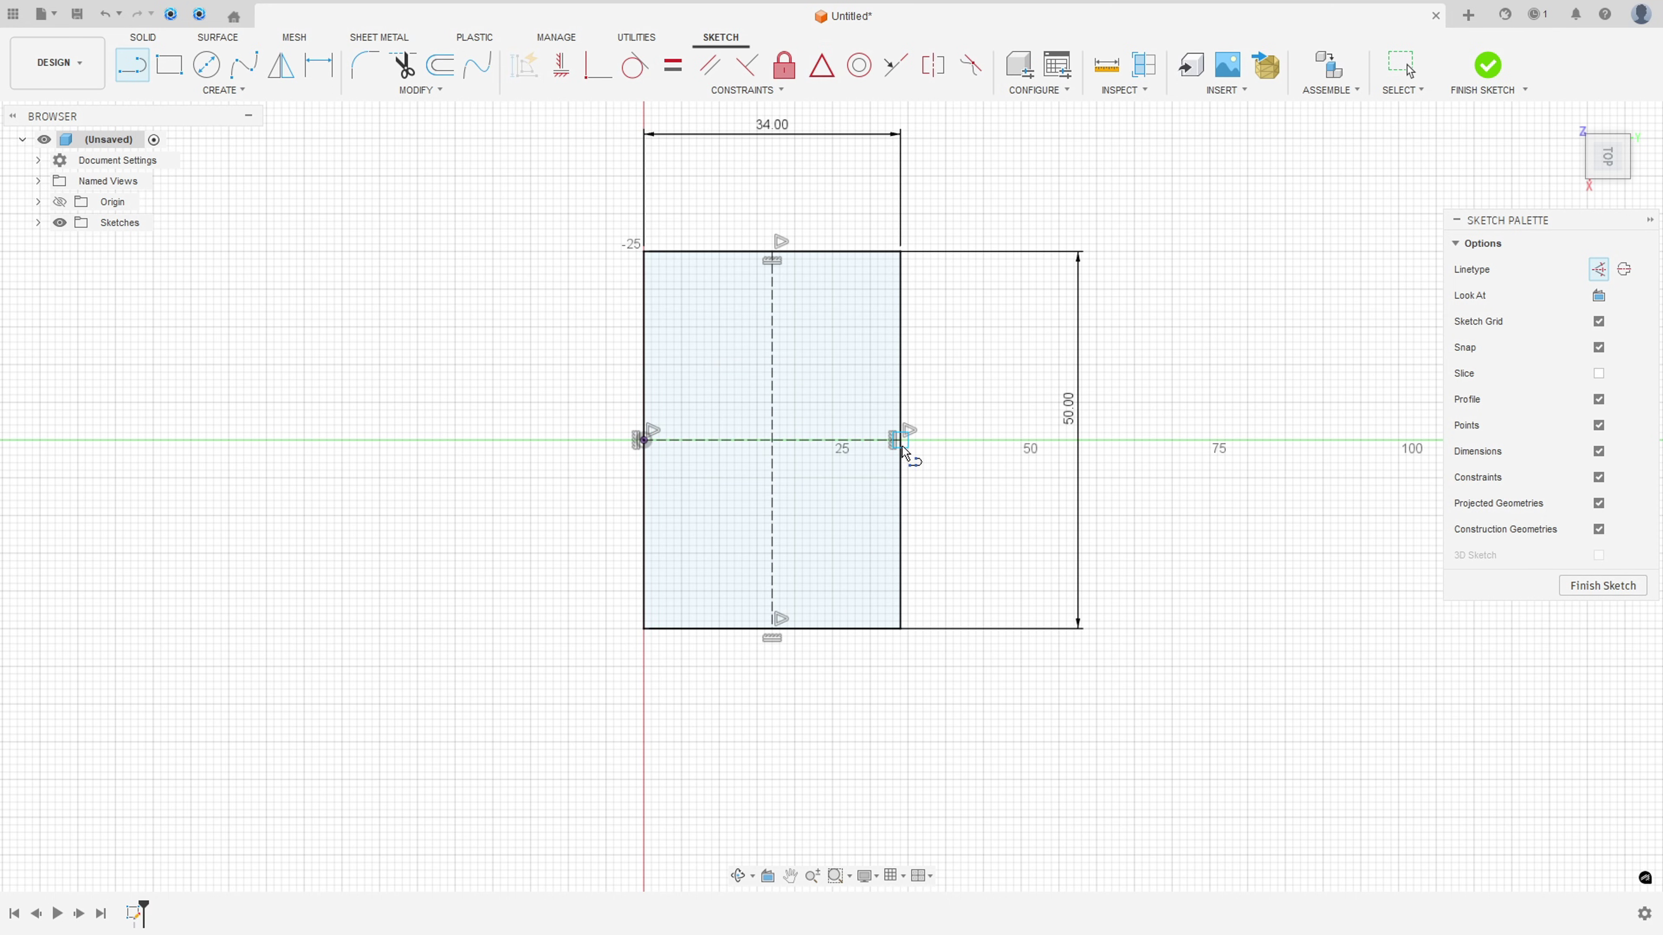
key("Escape")
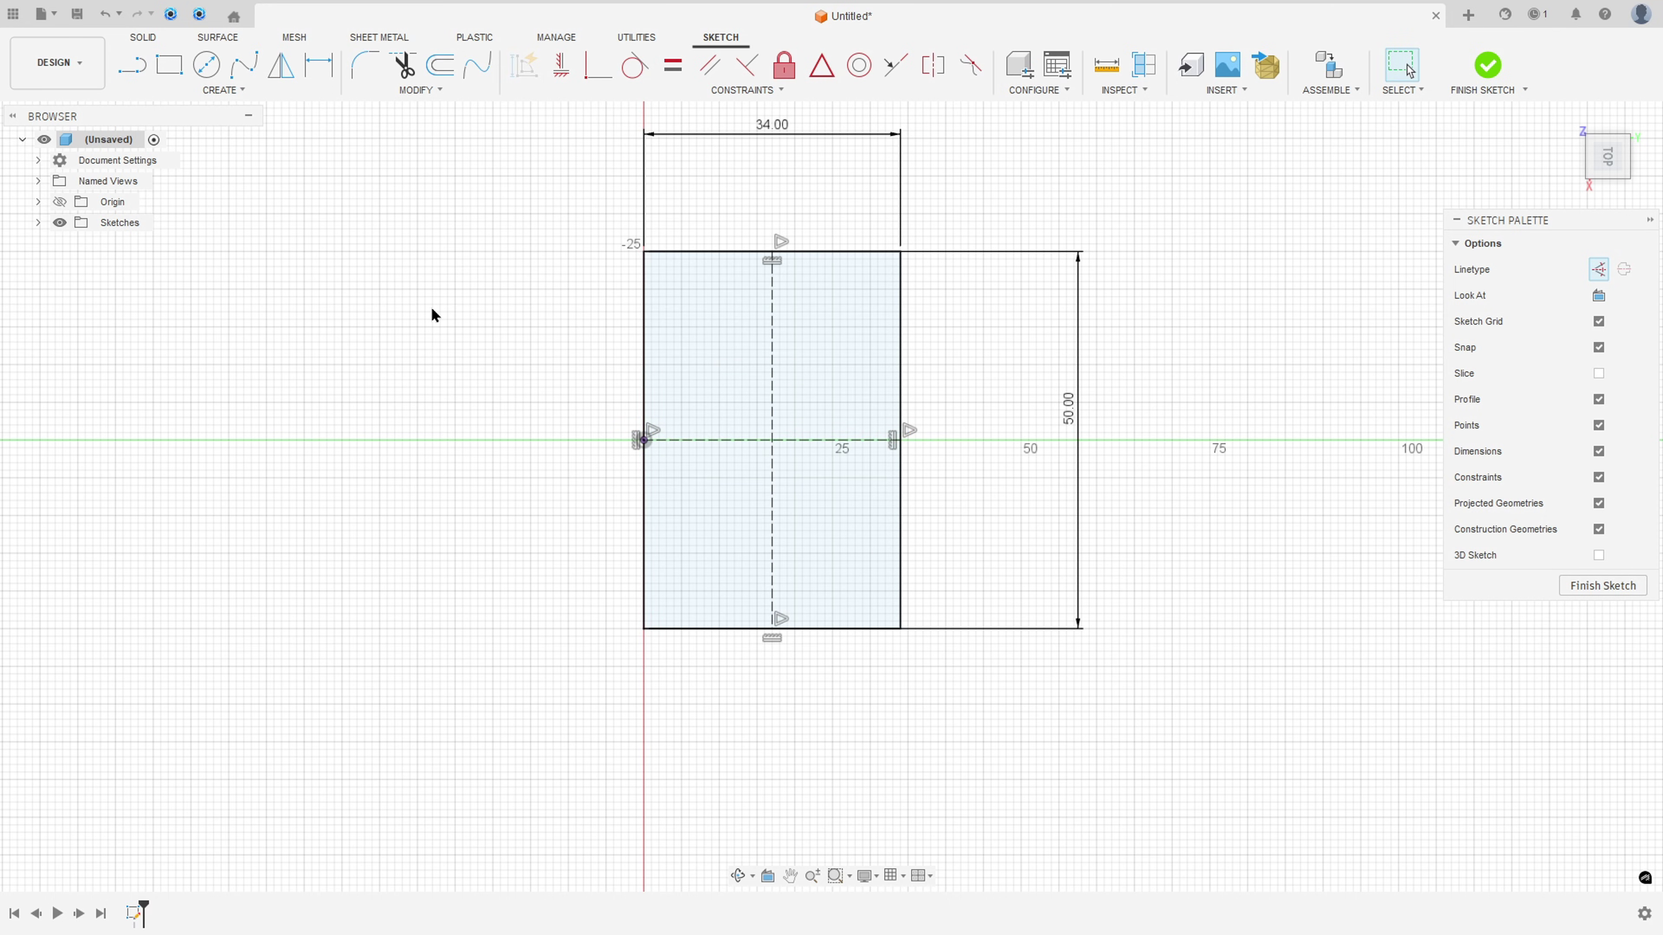
- Sketch a 6.5 mm diameter circle with normal lines on the vertical centre line's upper half and move its diameter label outside it
left_click(206, 65)
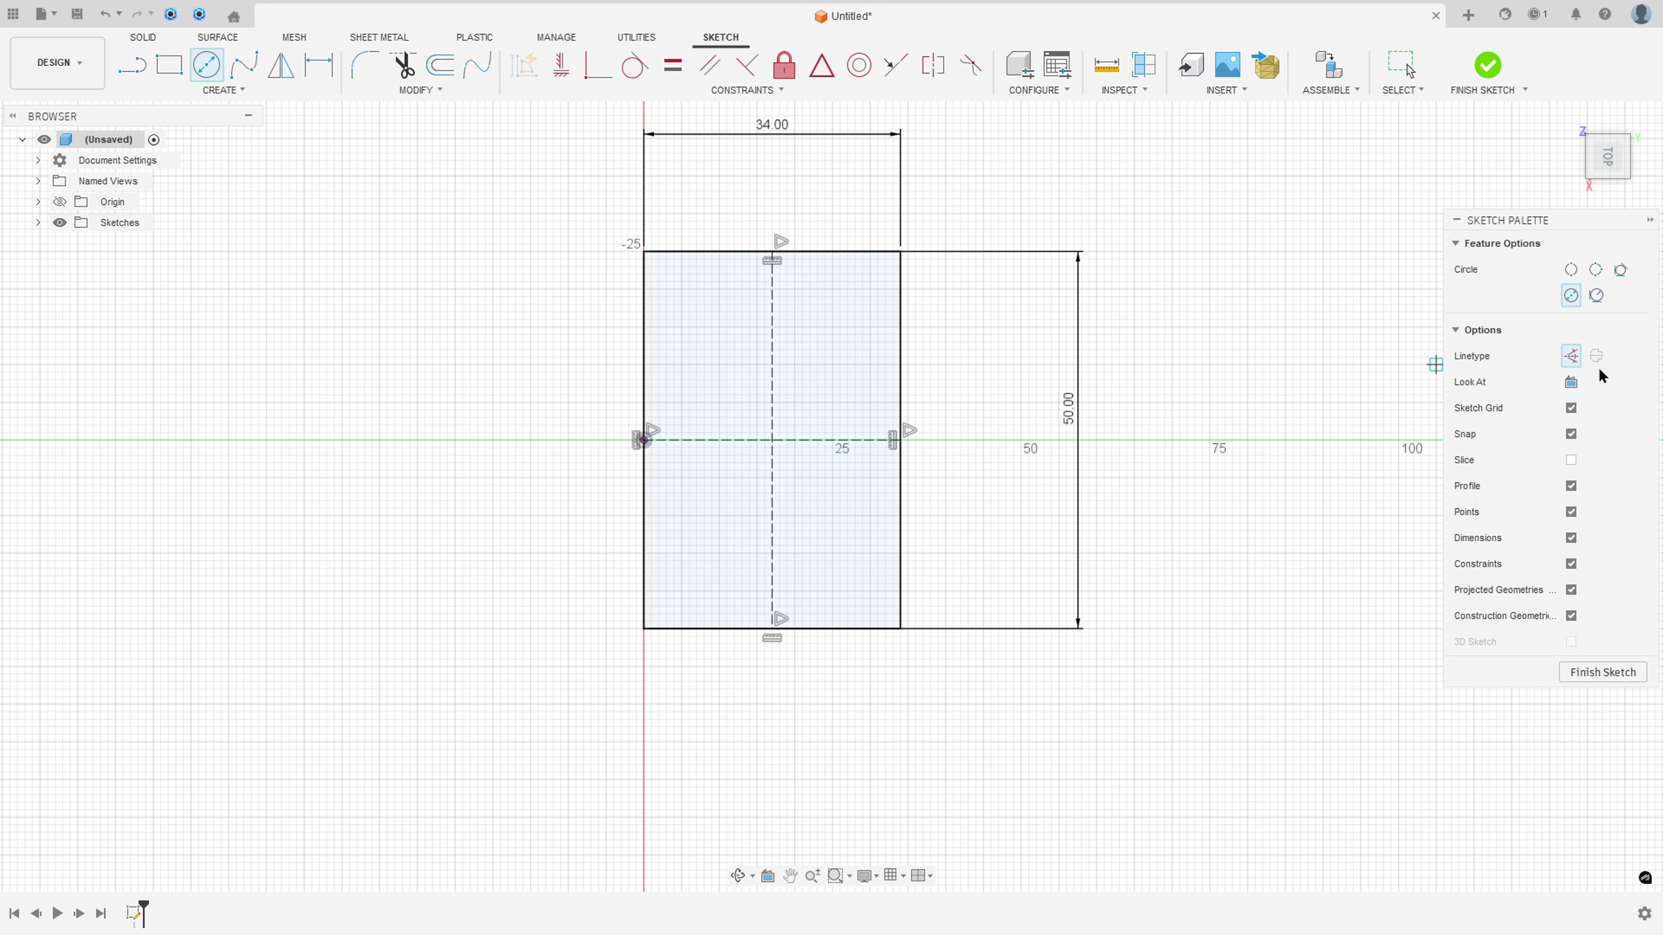
left_click(771, 356)
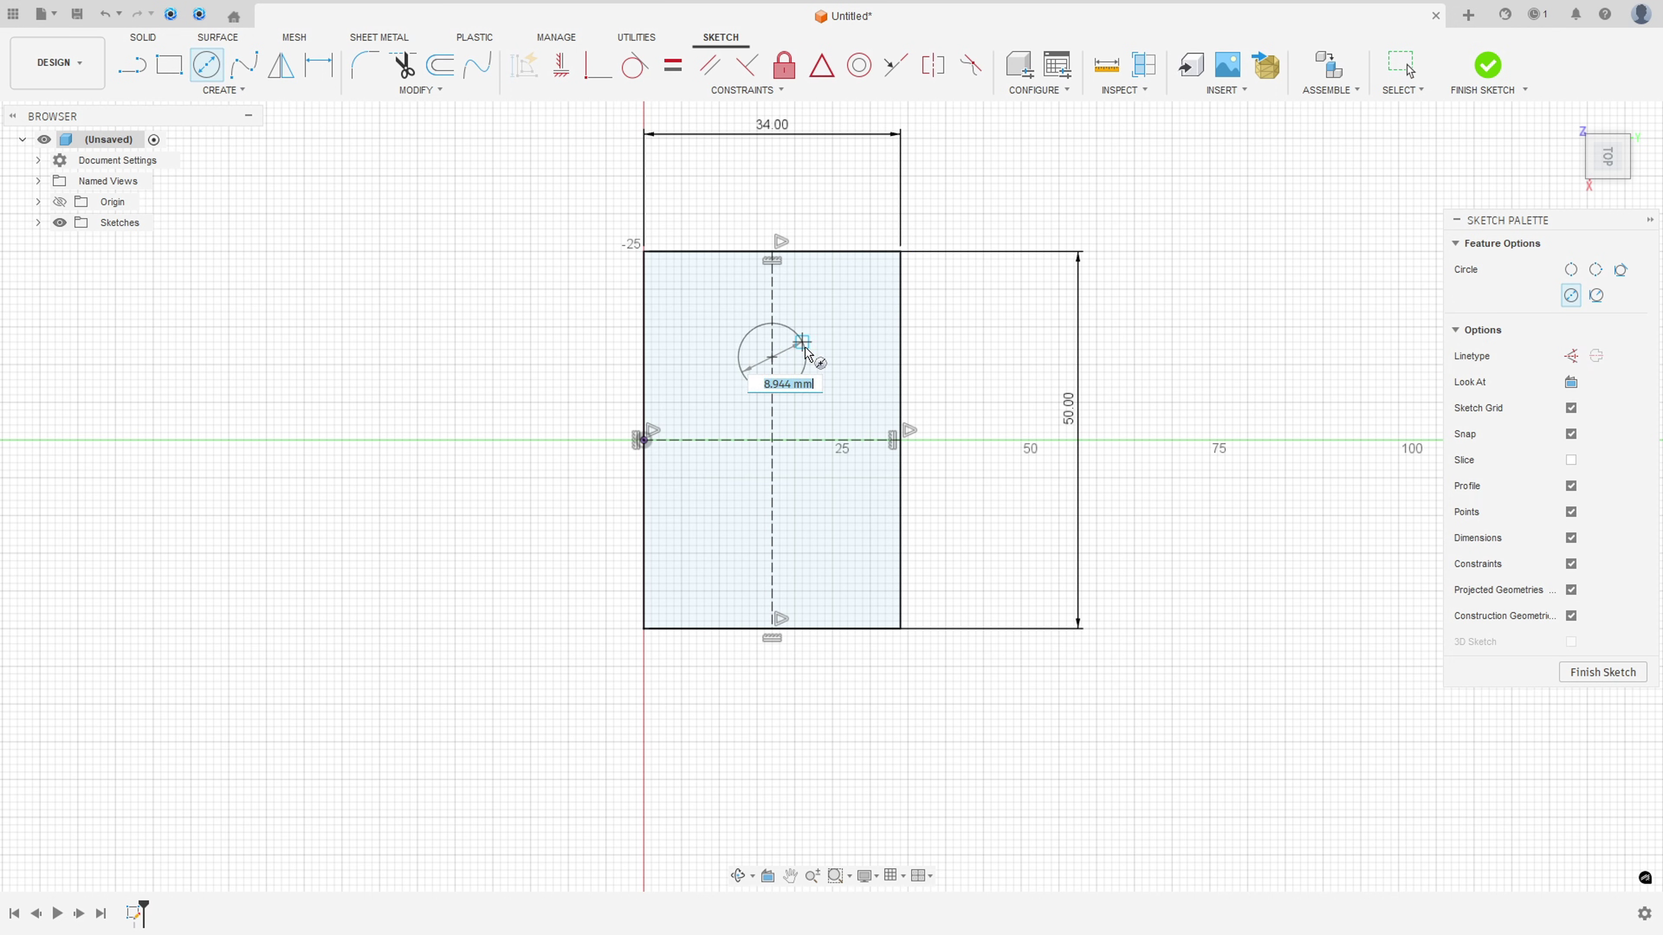
type("6.5")
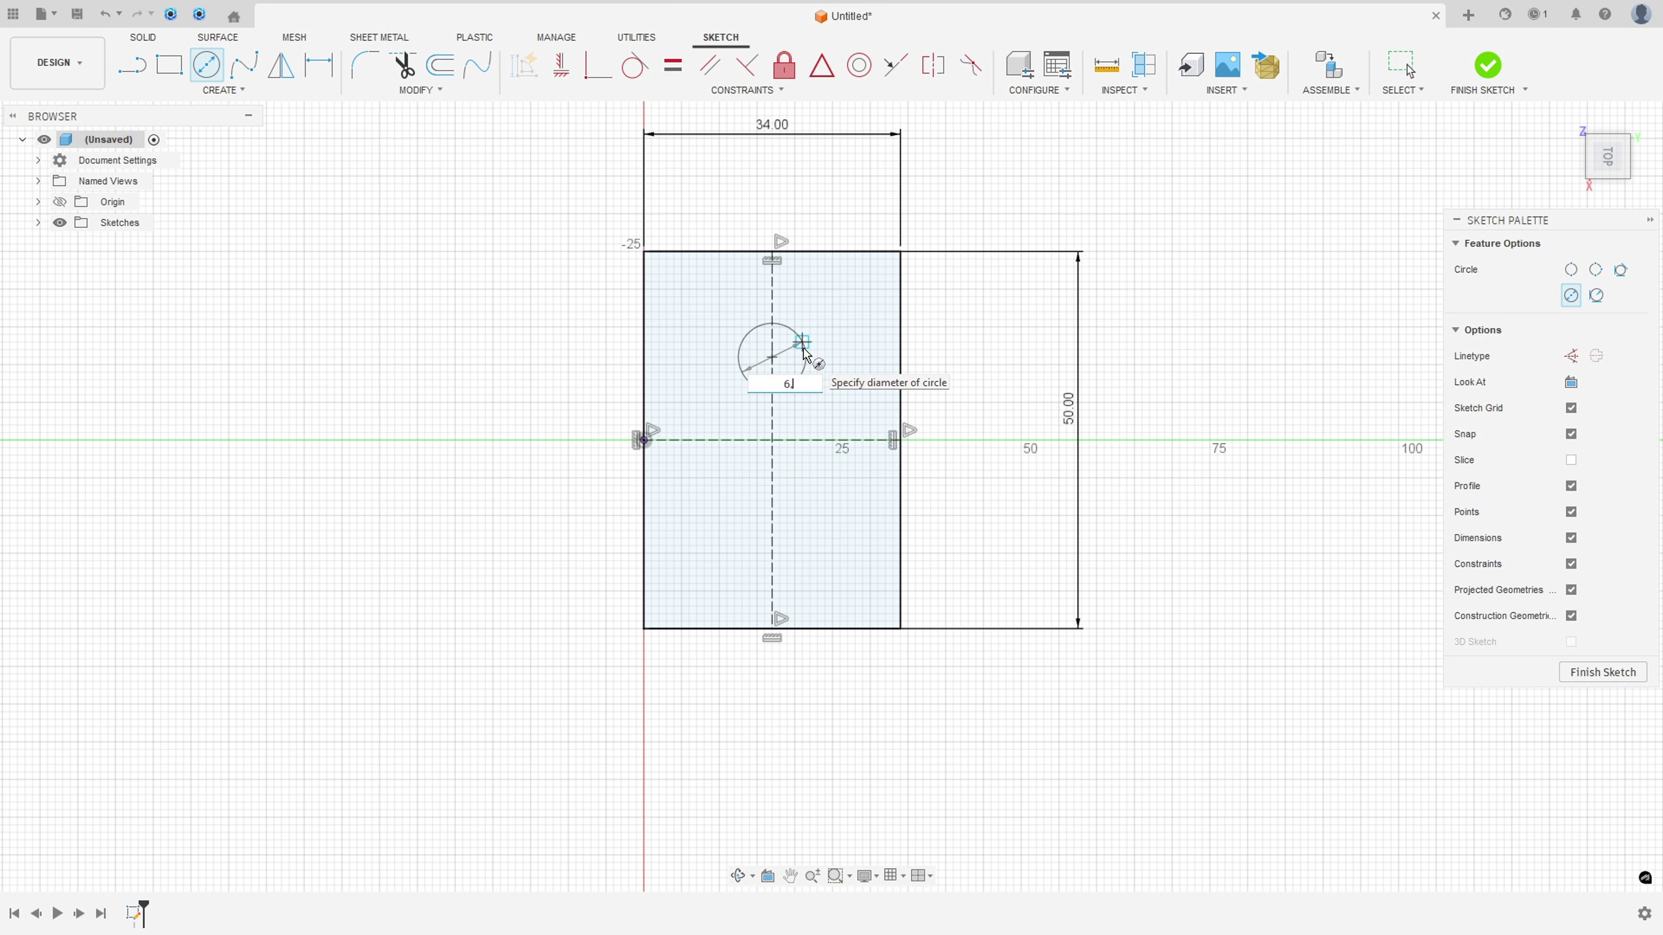
key("Return")
scroll(821, 335, "up", 3)
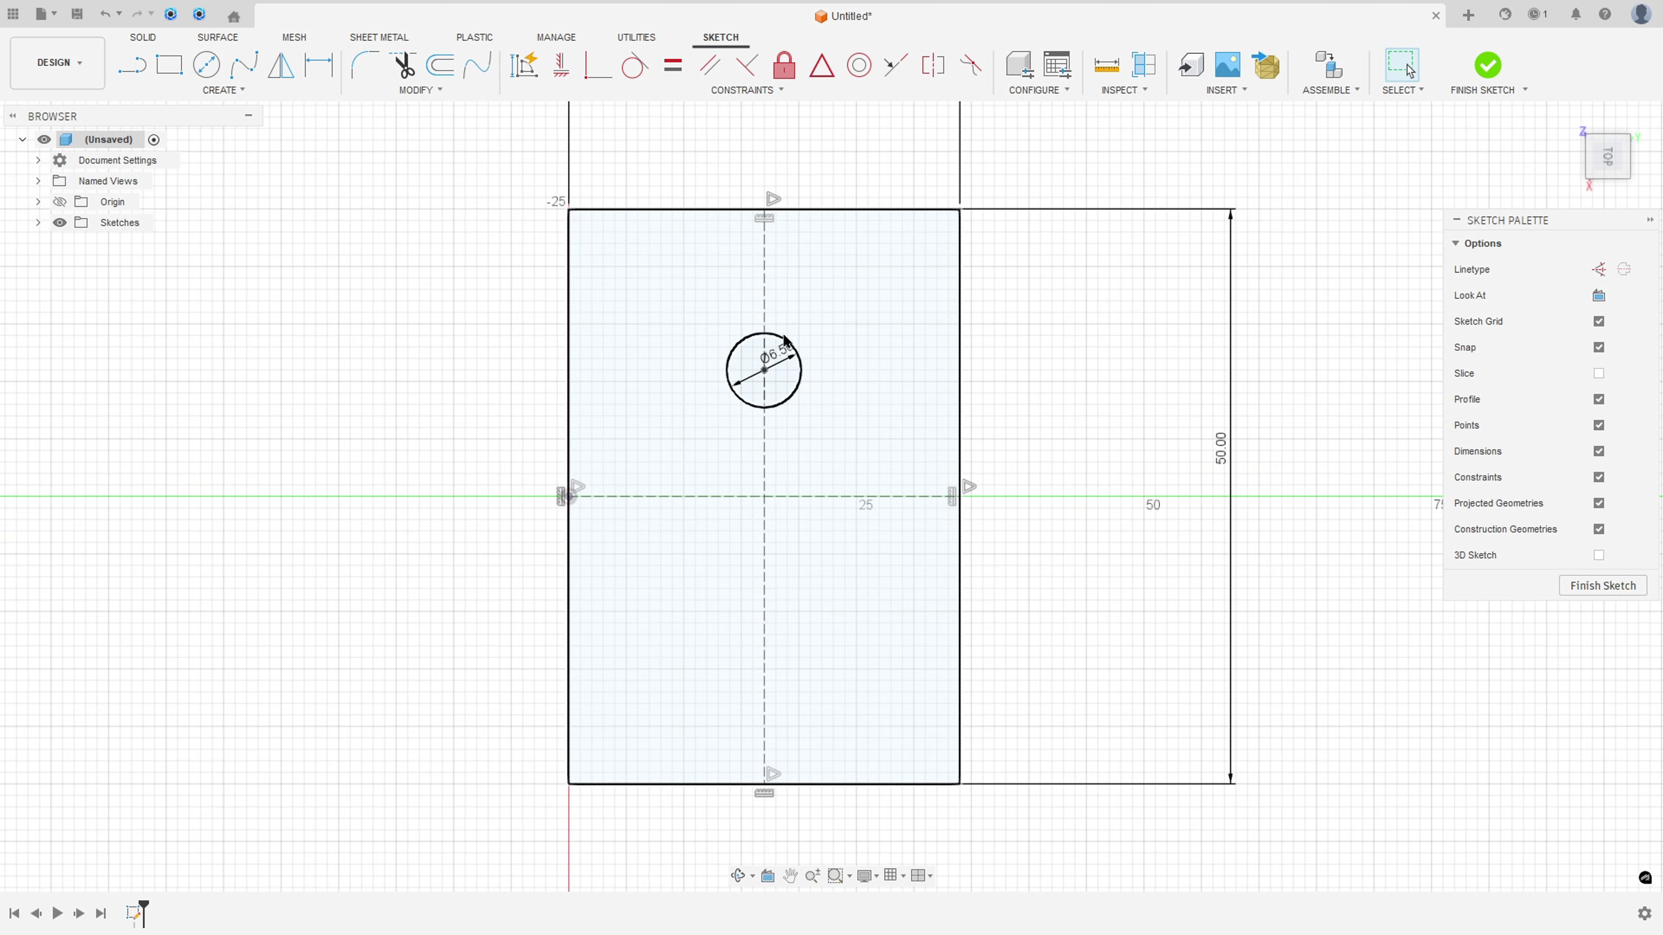
left_click_drag(783, 348, 865, 337)
scroll(1321, 423, "down", 1)
scroll(1321, 423, "down", 1)
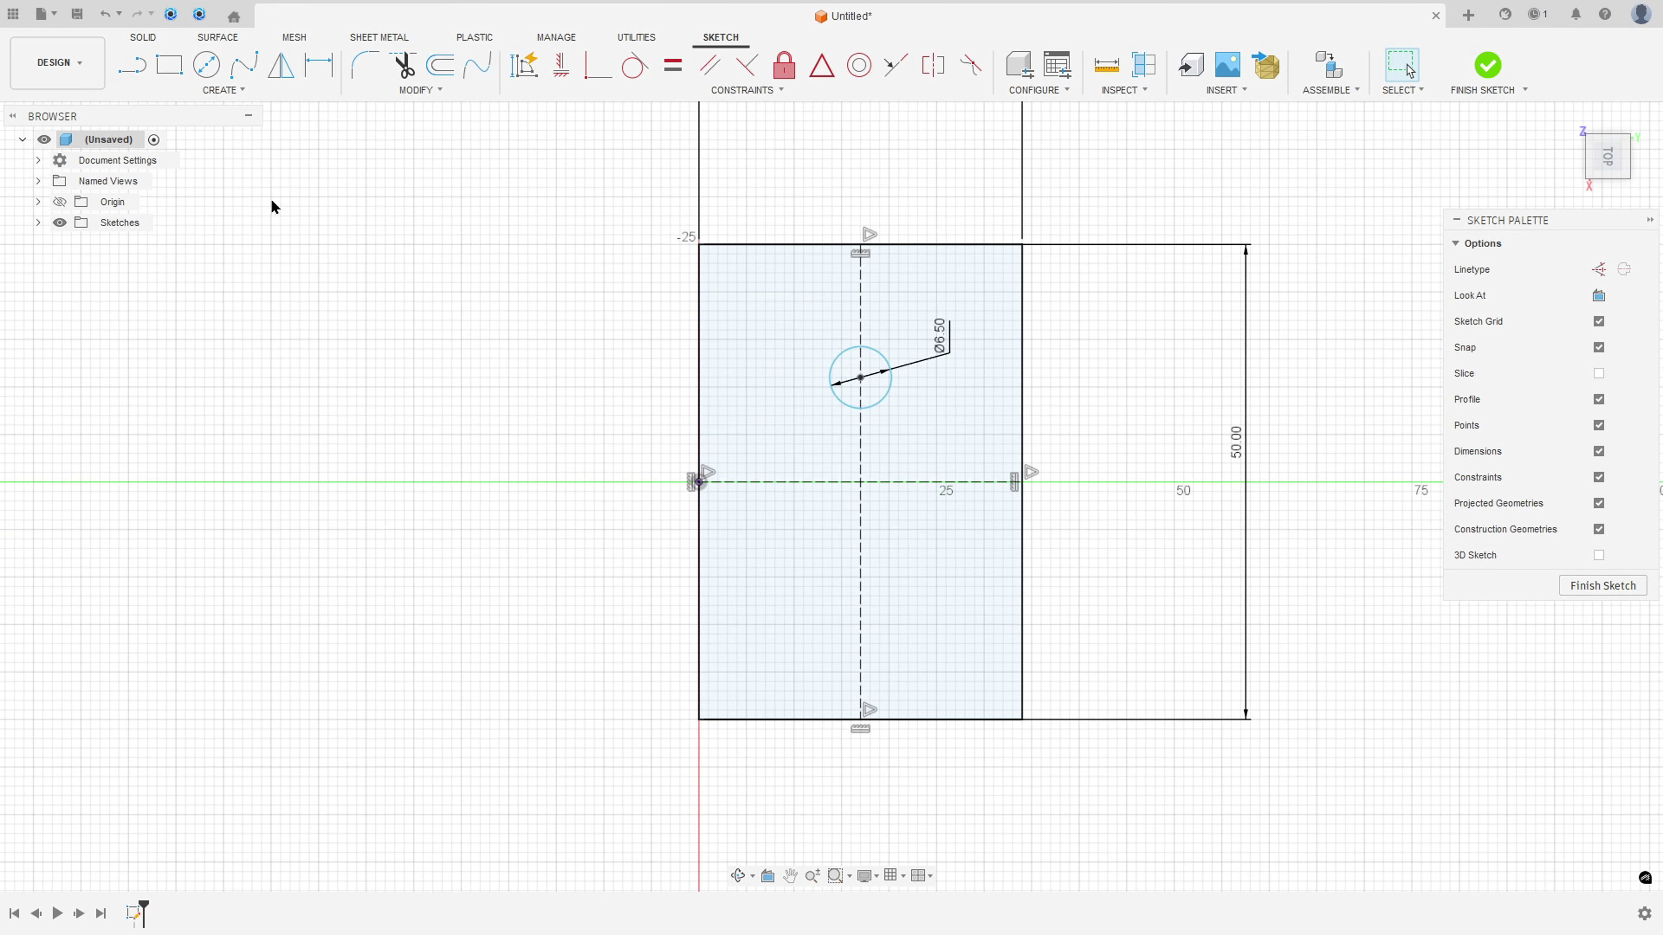
- Dimension the circle's centre 12 mm above the horizontal centre line
left_click(319, 65)
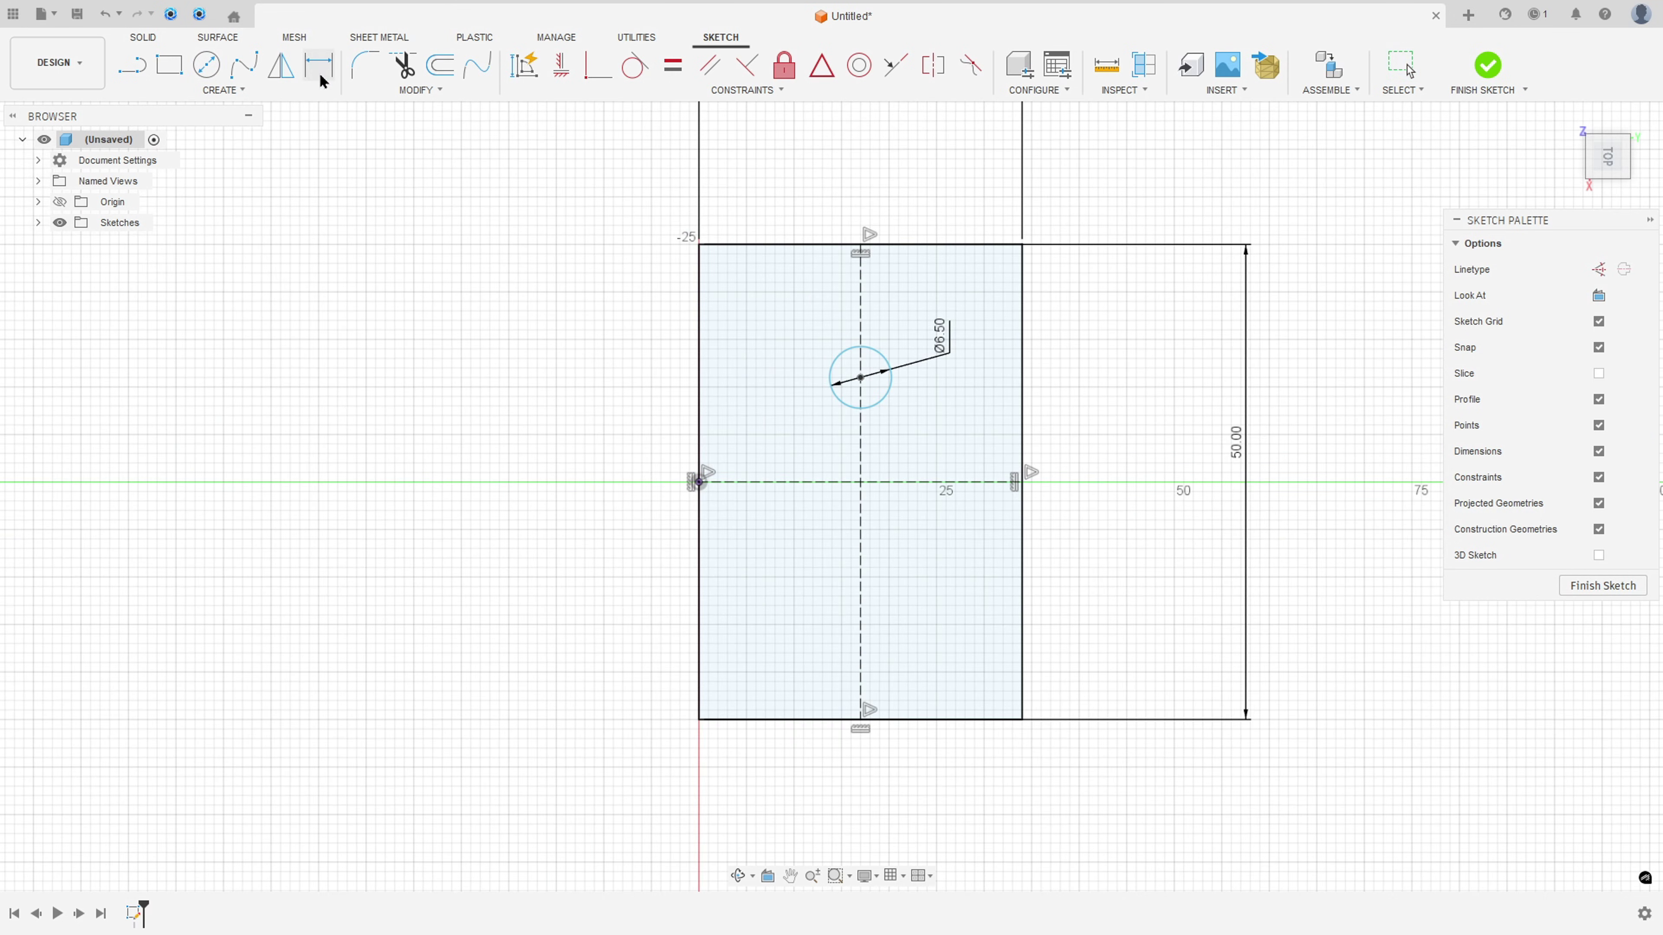
left_click(868, 392)
left_click(809, 482)
left_click(597, 420)
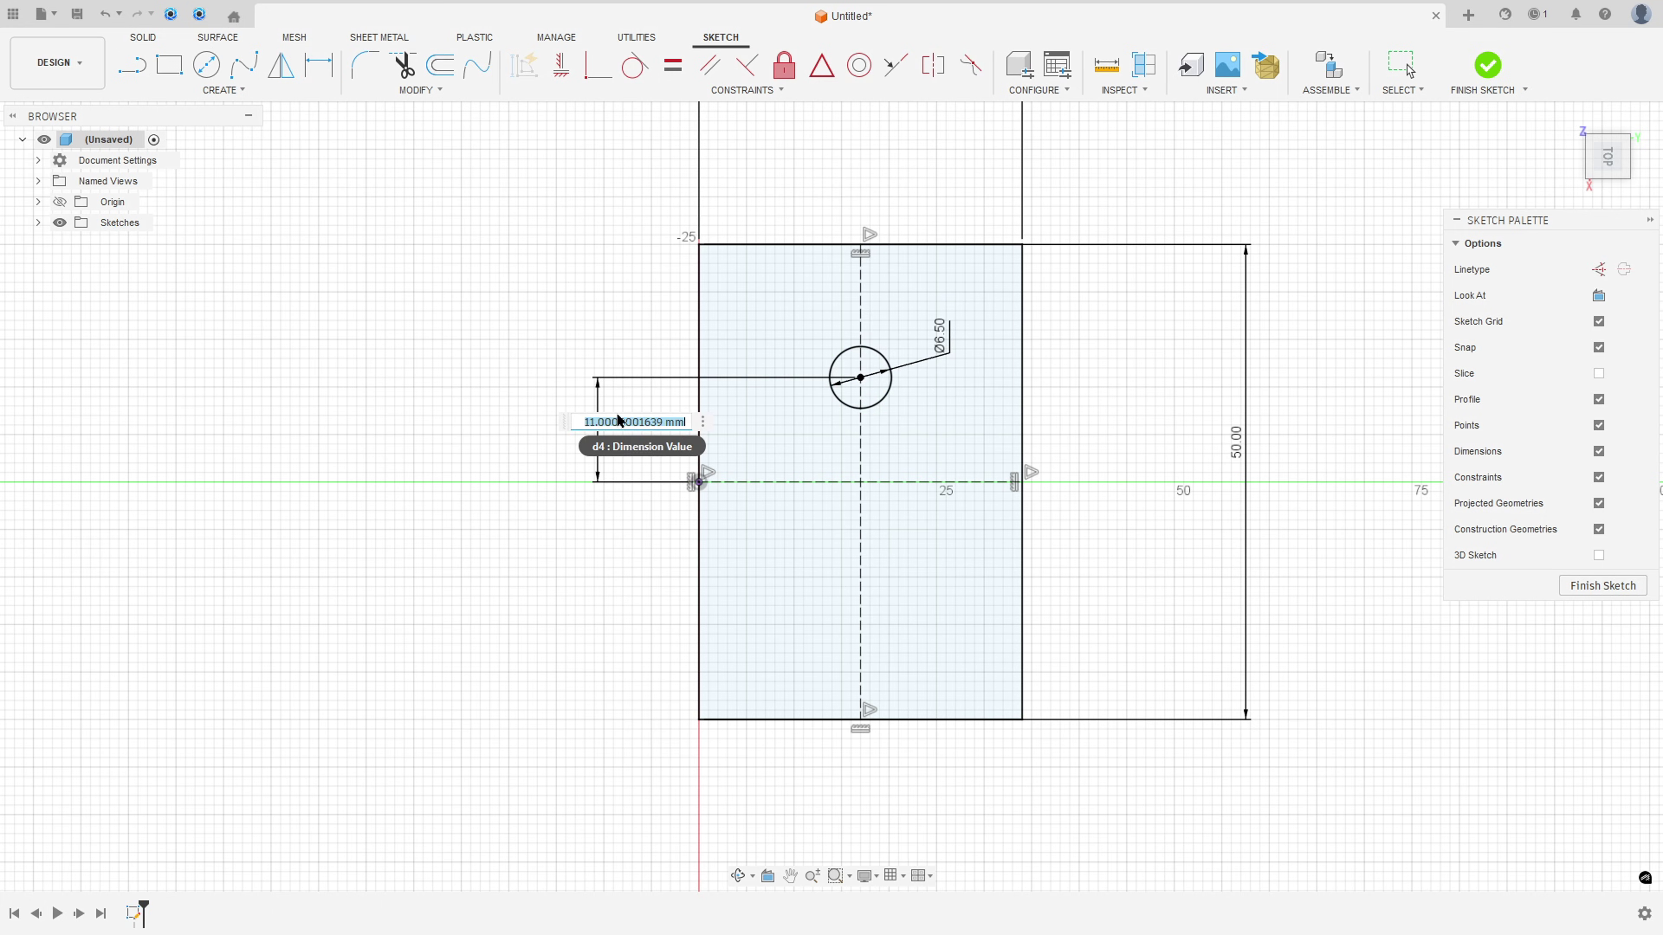
type("12")
key("Return")
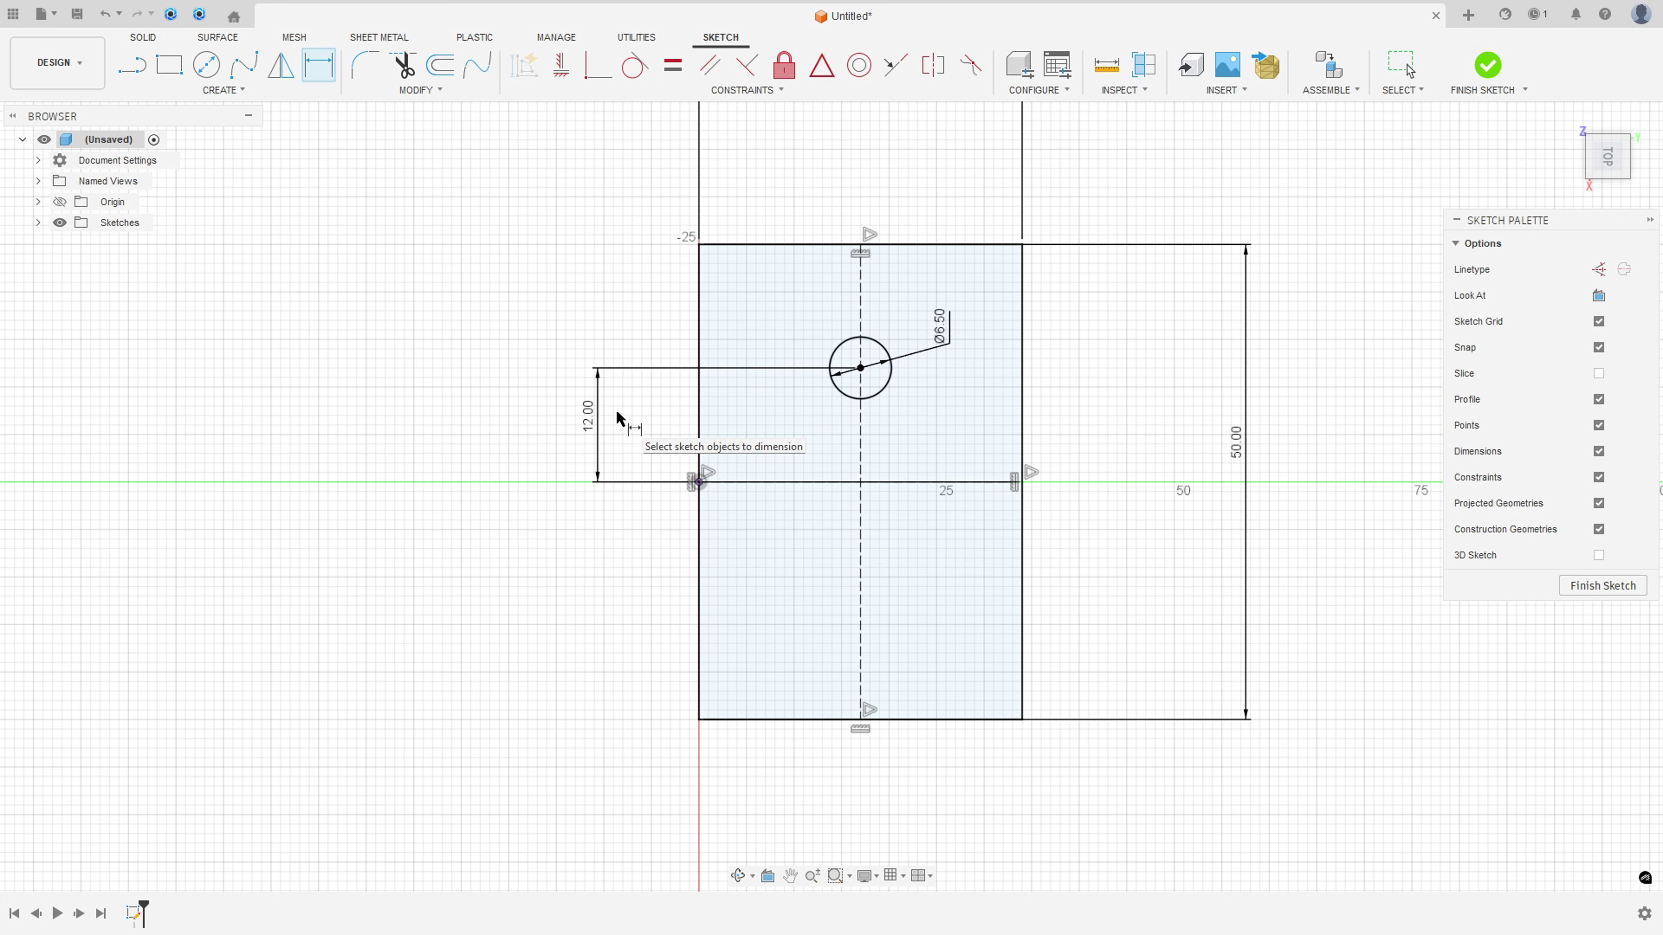
- Mirror the 6.5 mm circle about the horizontal centre line
left_click(282, 65)
left_click(890, 392)
left_click(1304, 270)
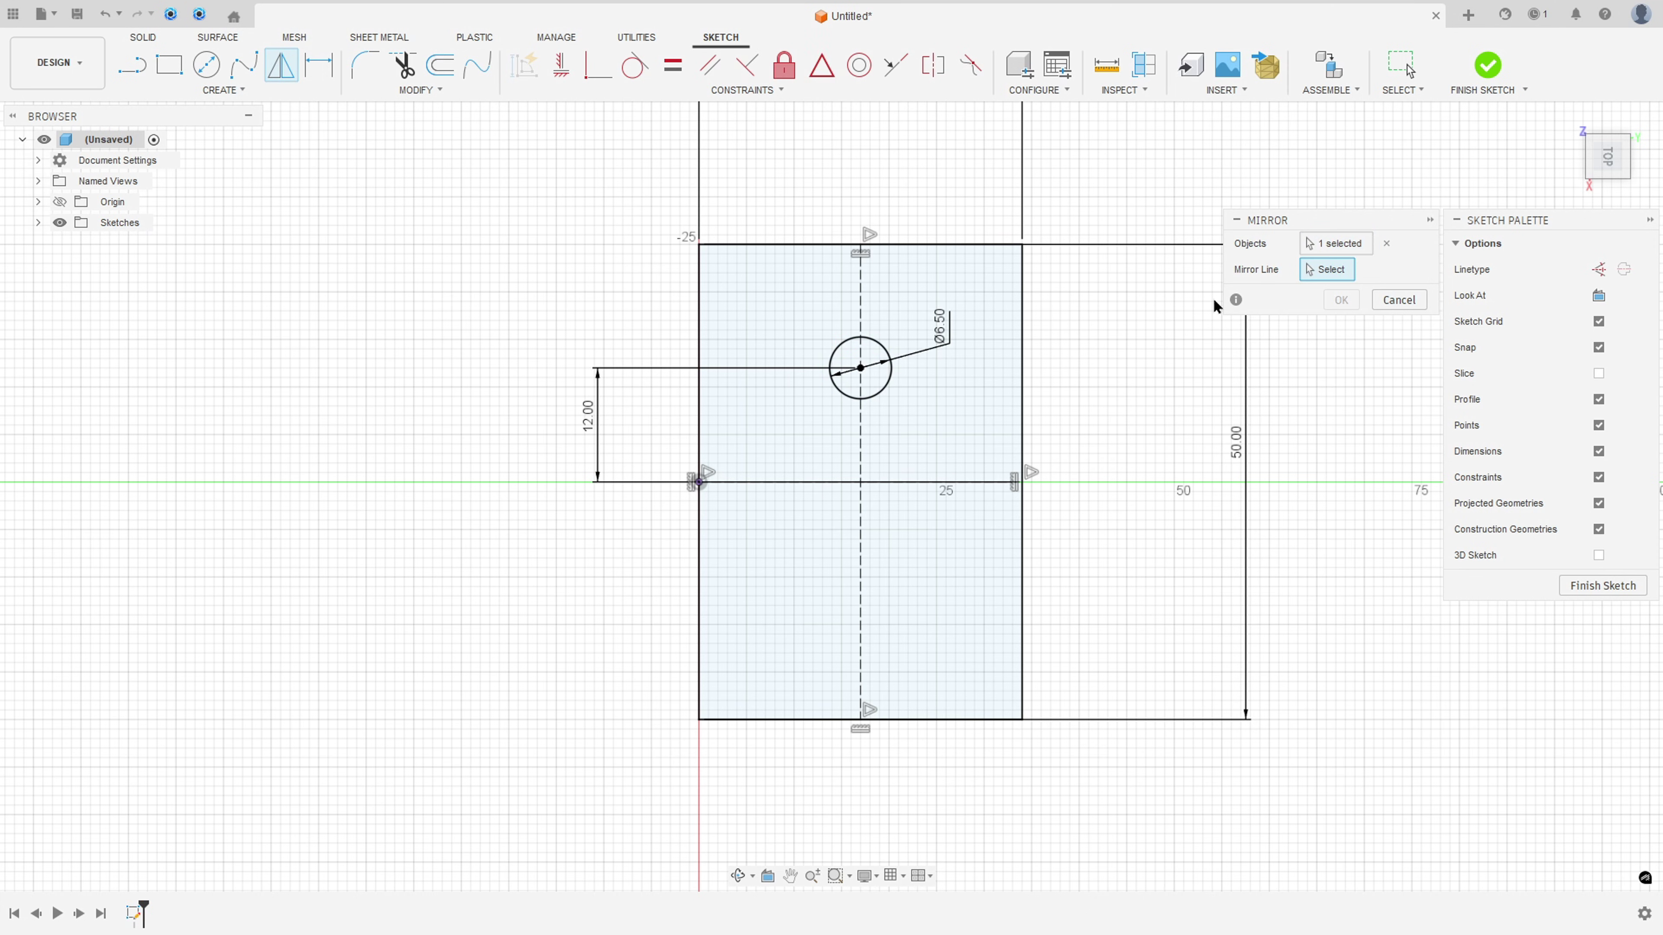
left_click(934, 481)
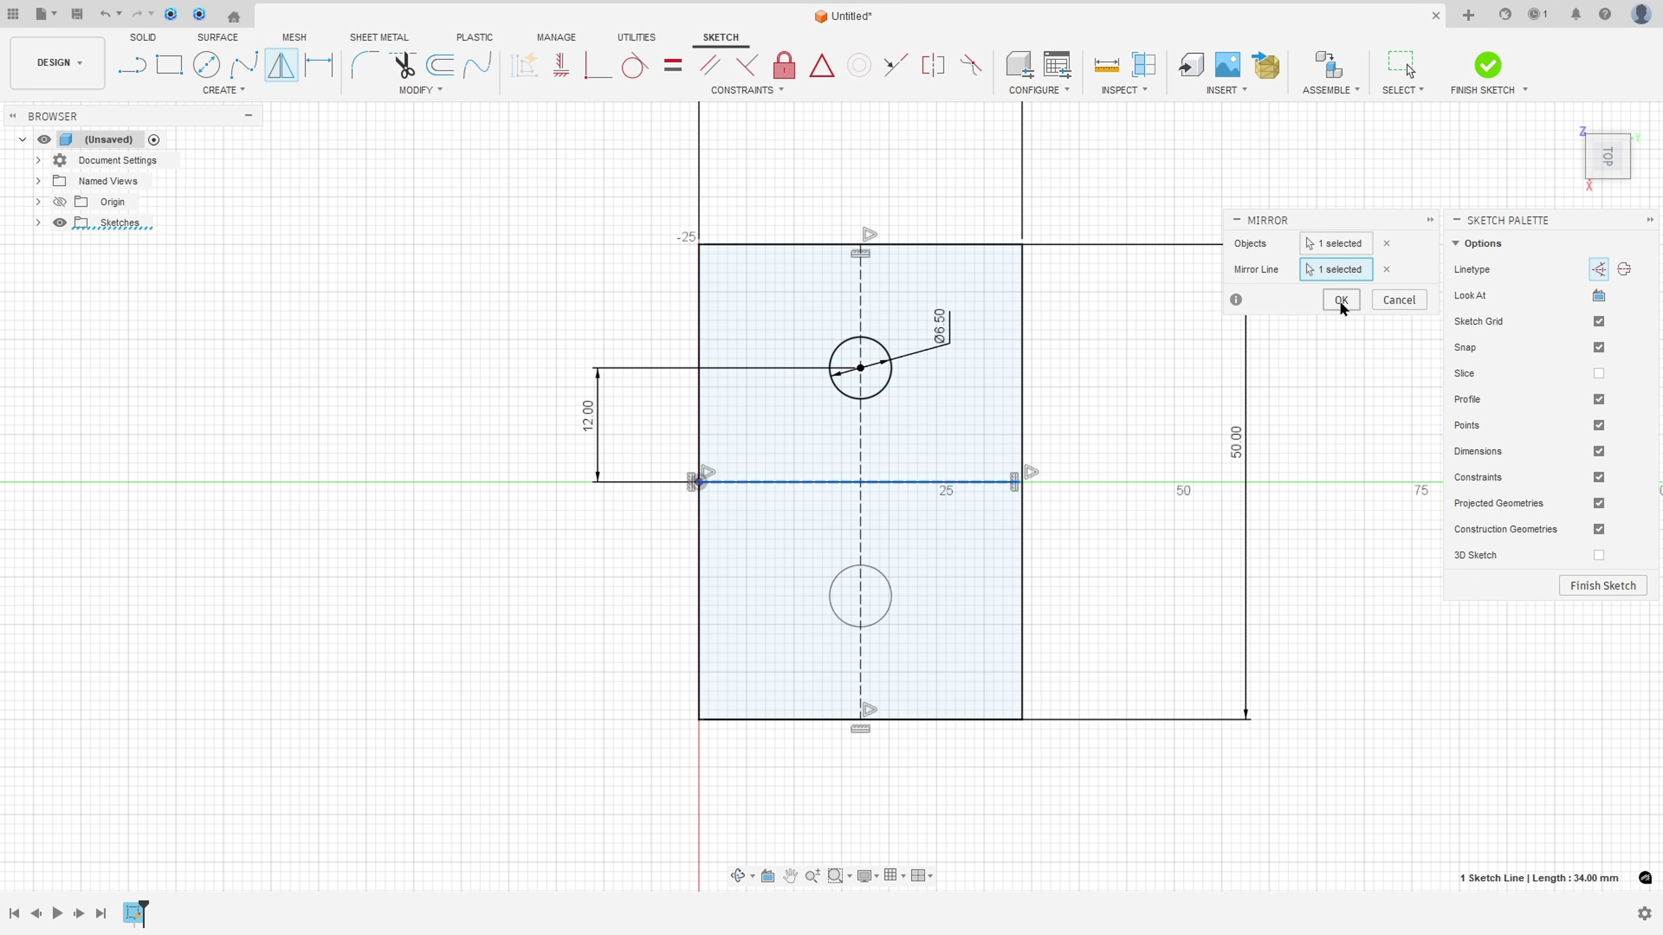
left_click(1340, 300)
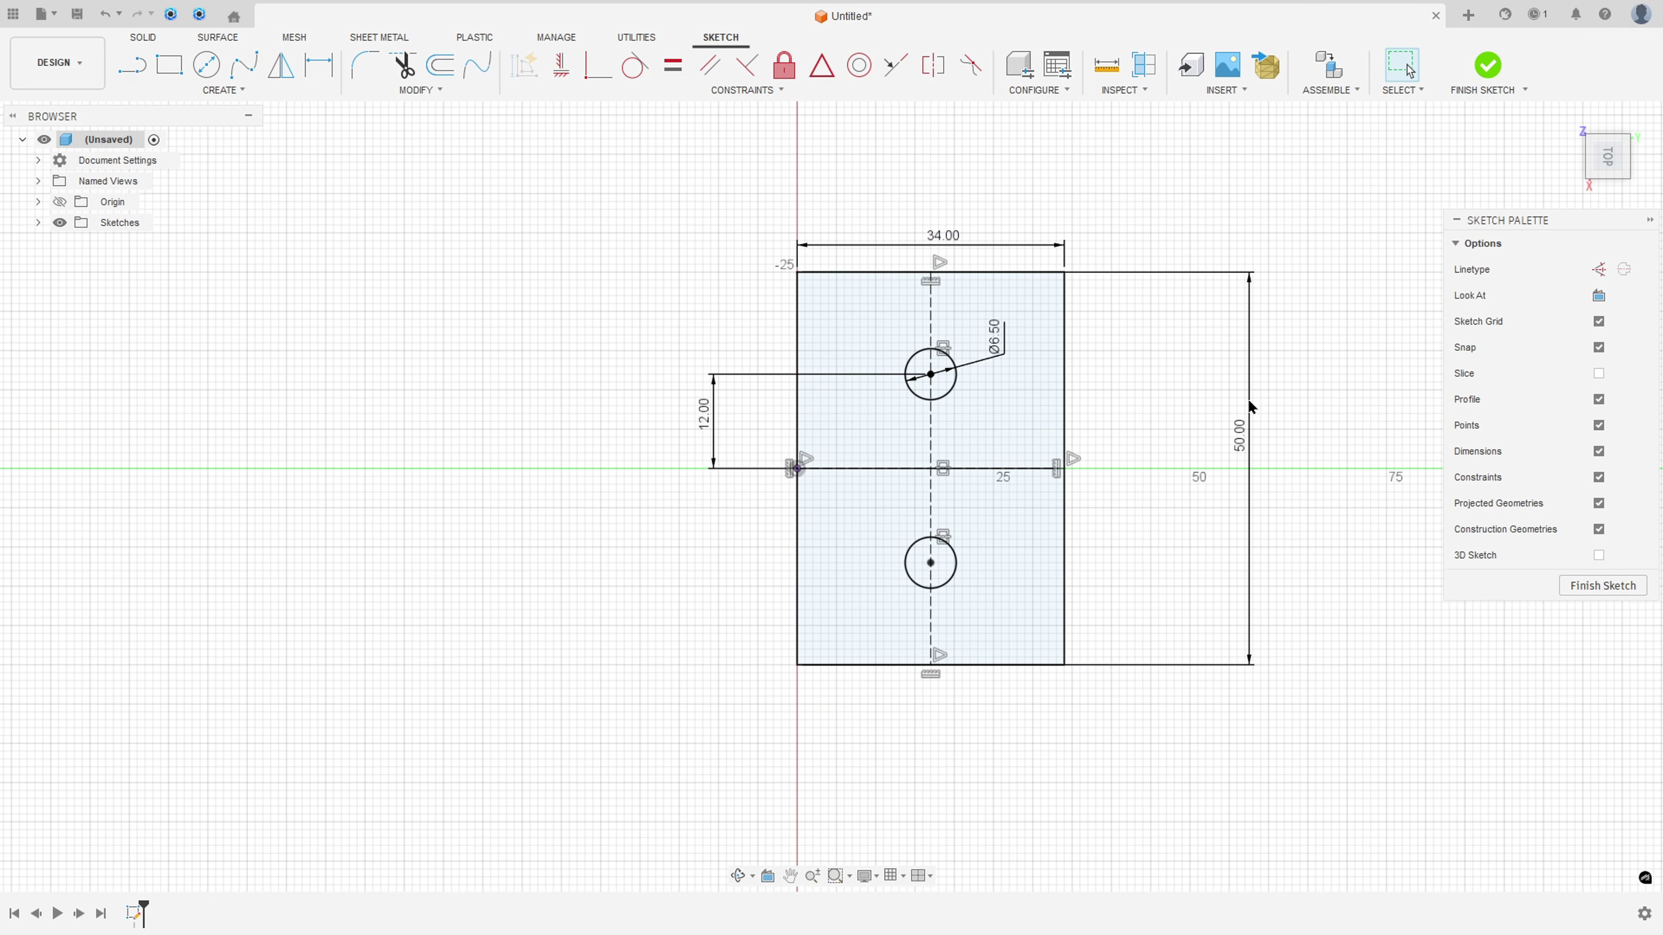
- Move the 50 mm and 12 mm dimensions closer to the rectangle and finish the sketch
left_click_drag(1239, 440, 1099, 436)
left_click_drag(704, 400, 767, 429)
scroll(1087, 422, "up", 2)
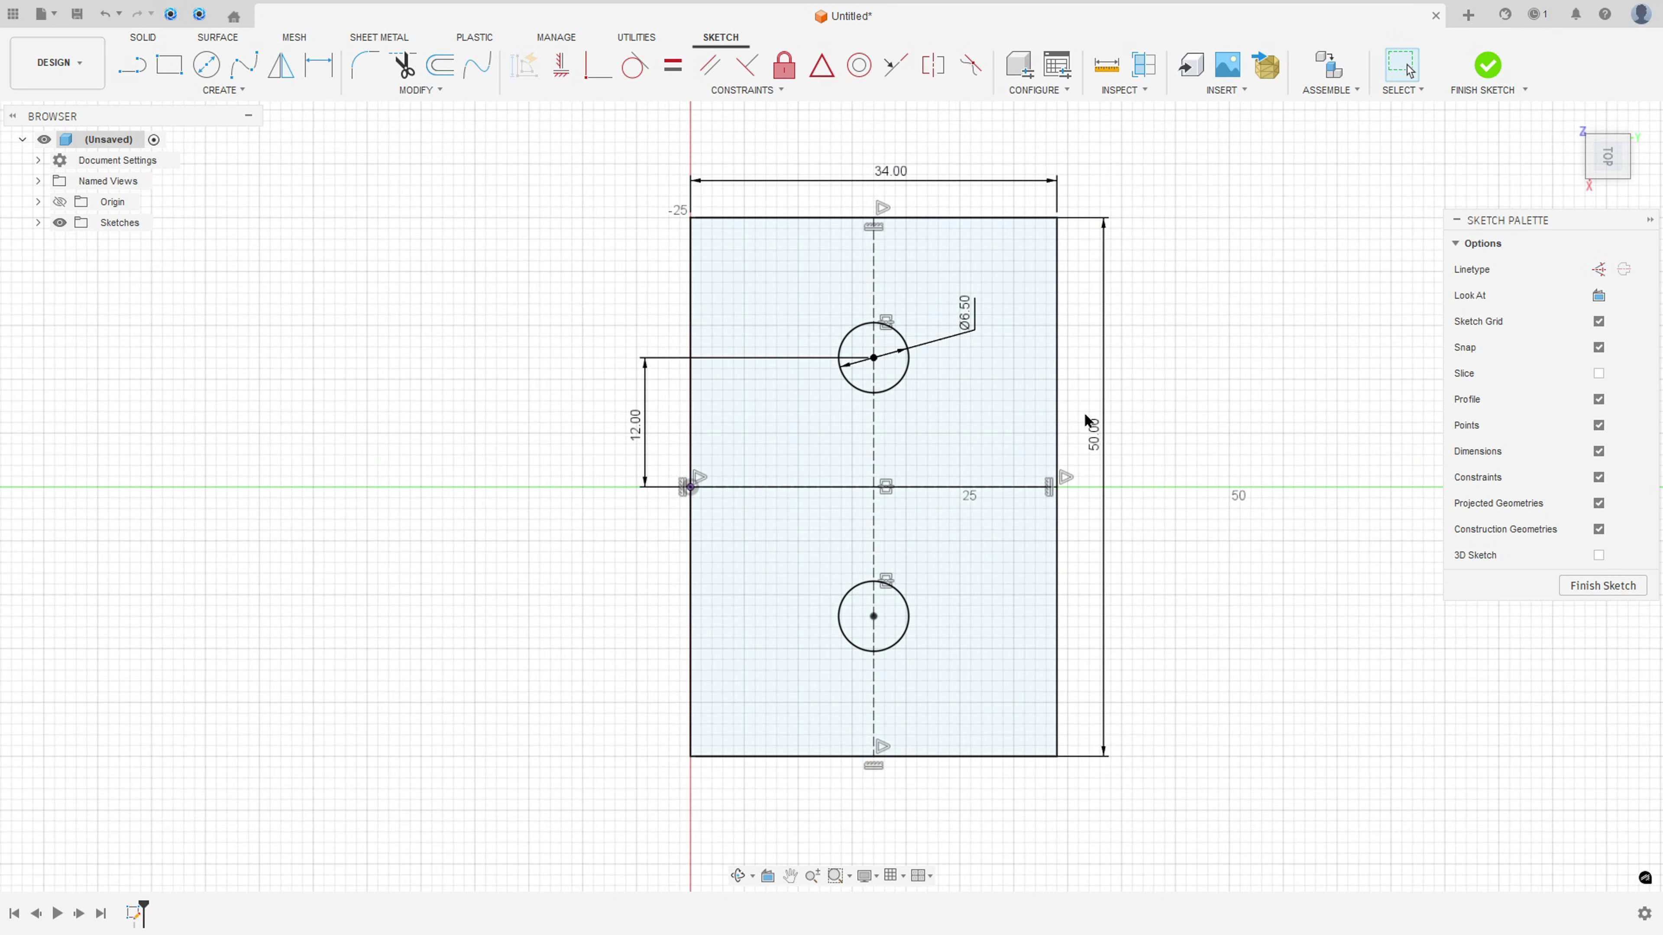
left_click(1486, 65)
- Mark the plate's thickness on the drawing and extrude the rectangular profile around the two holes -8 mm as a new body in Fusion
left_click(1568, 118)
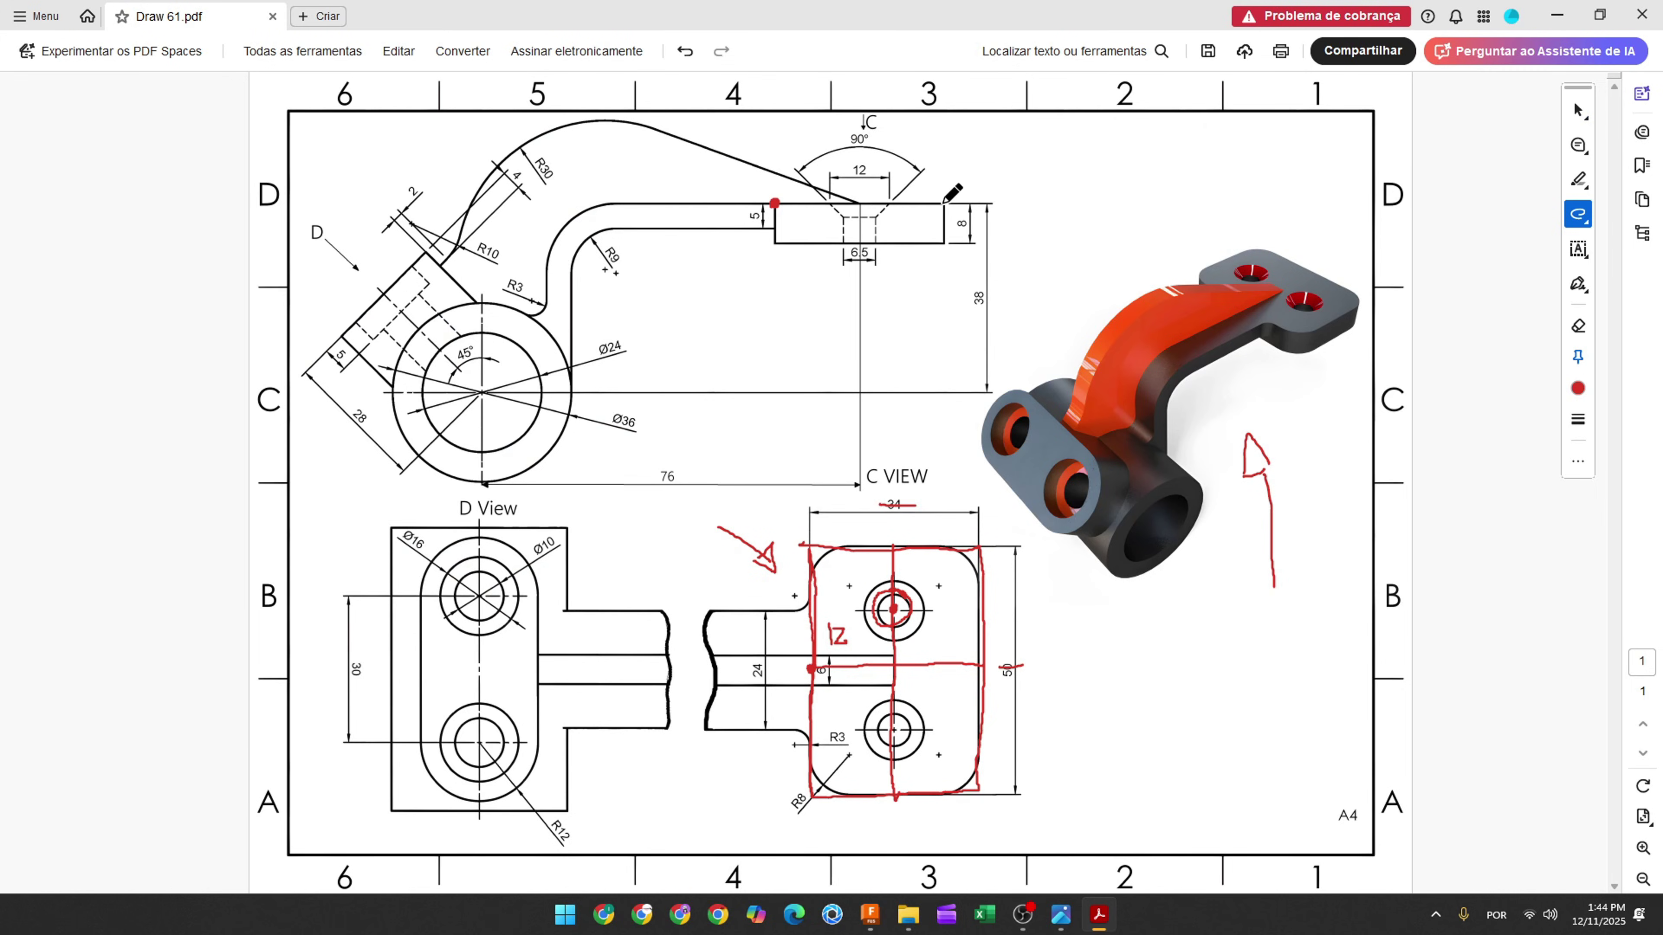
left_click_drag(943, 229, 940, 245)
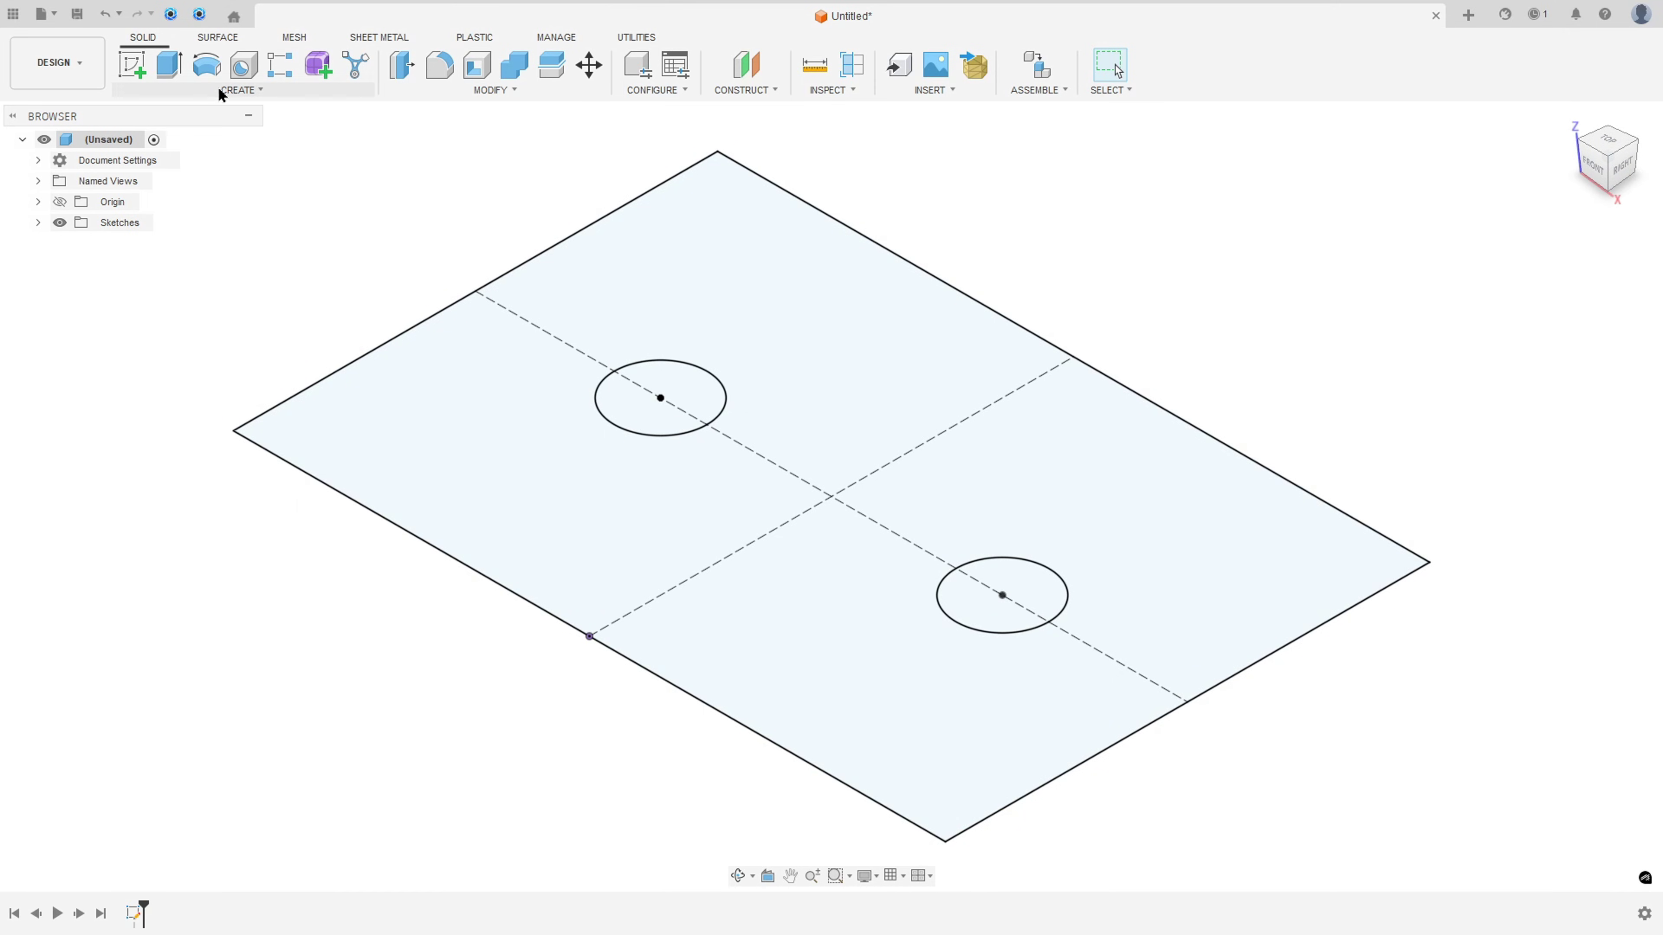
left_click(175, 66)
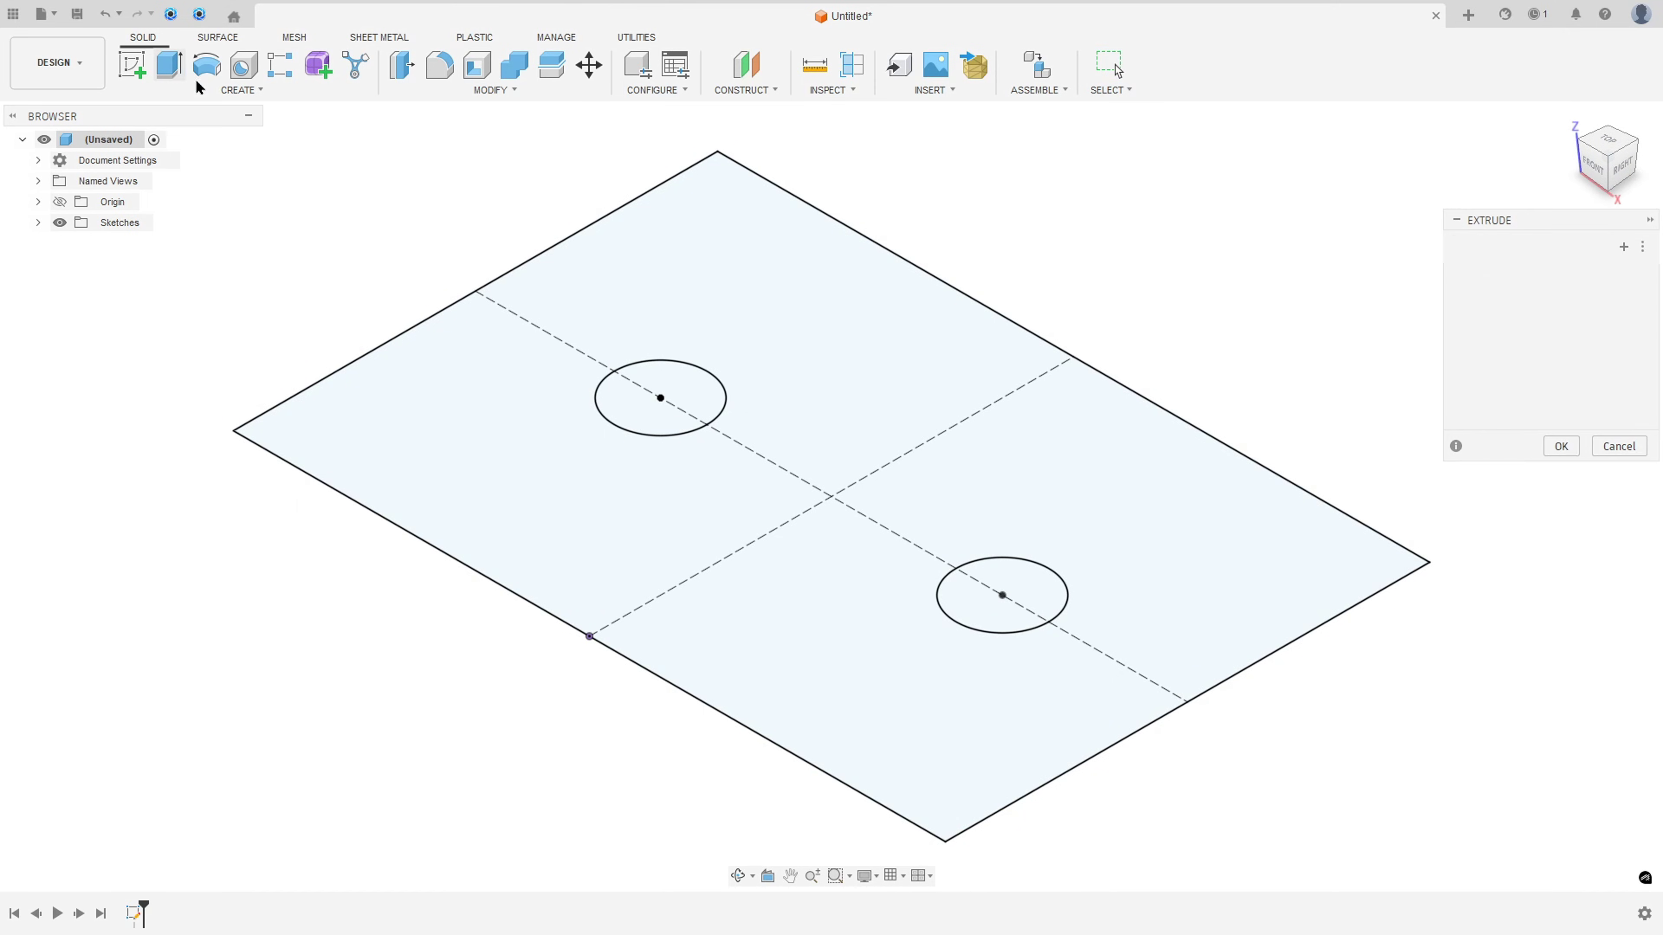
left_click(761, 268)
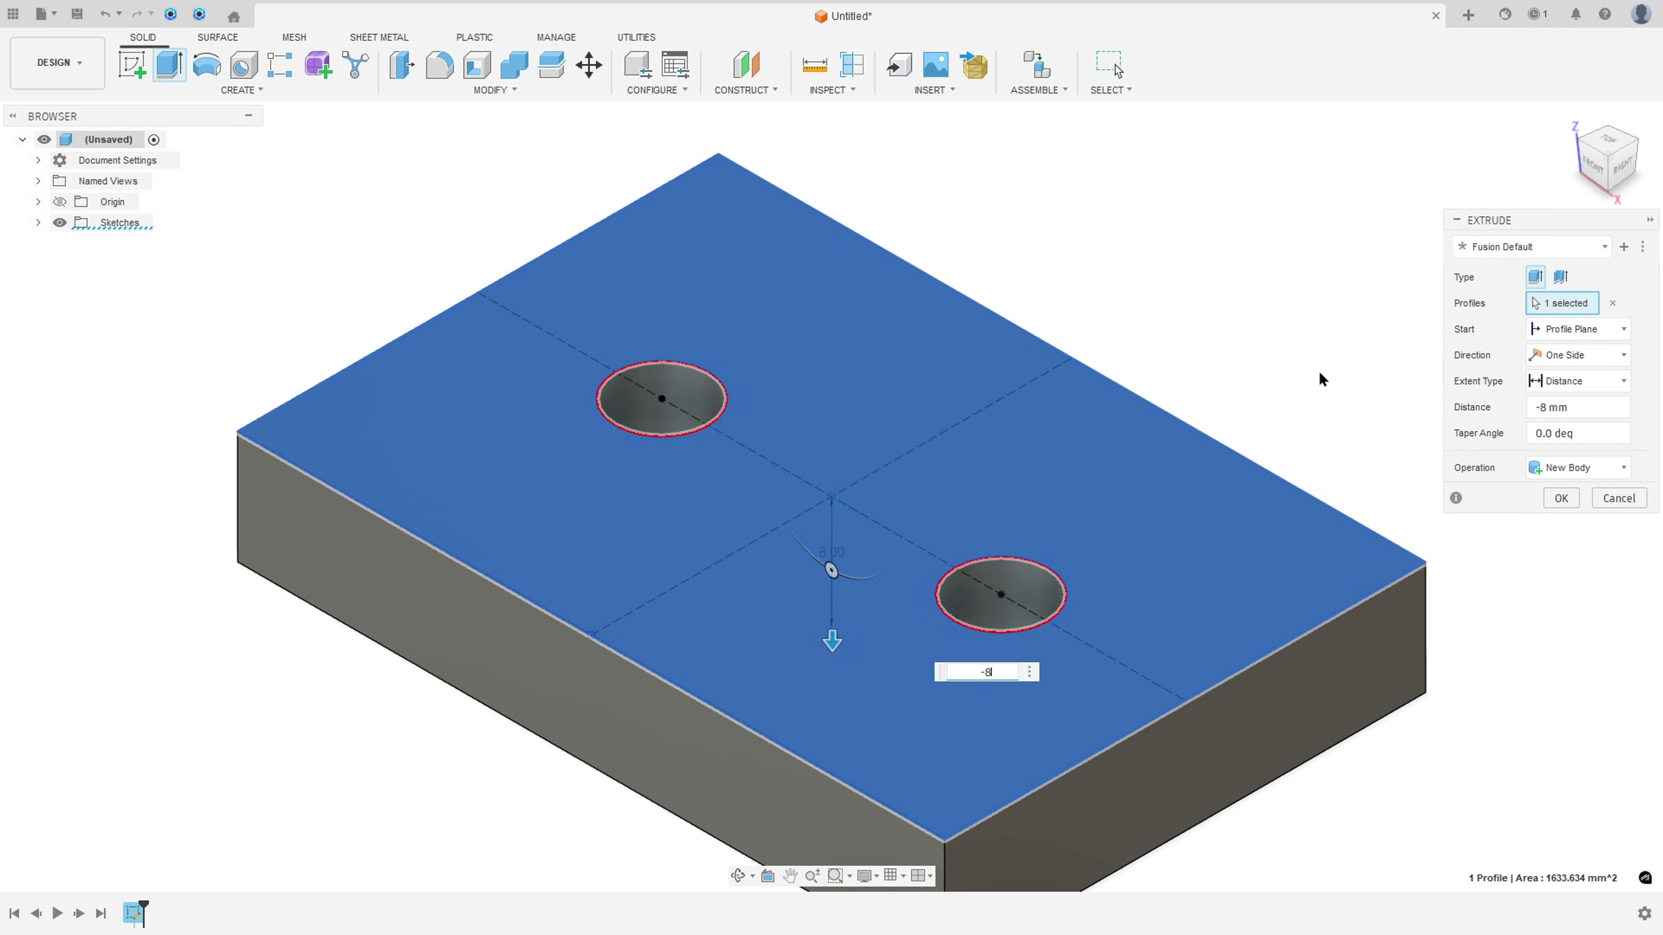
scroll(1255, 411, "down", 2)
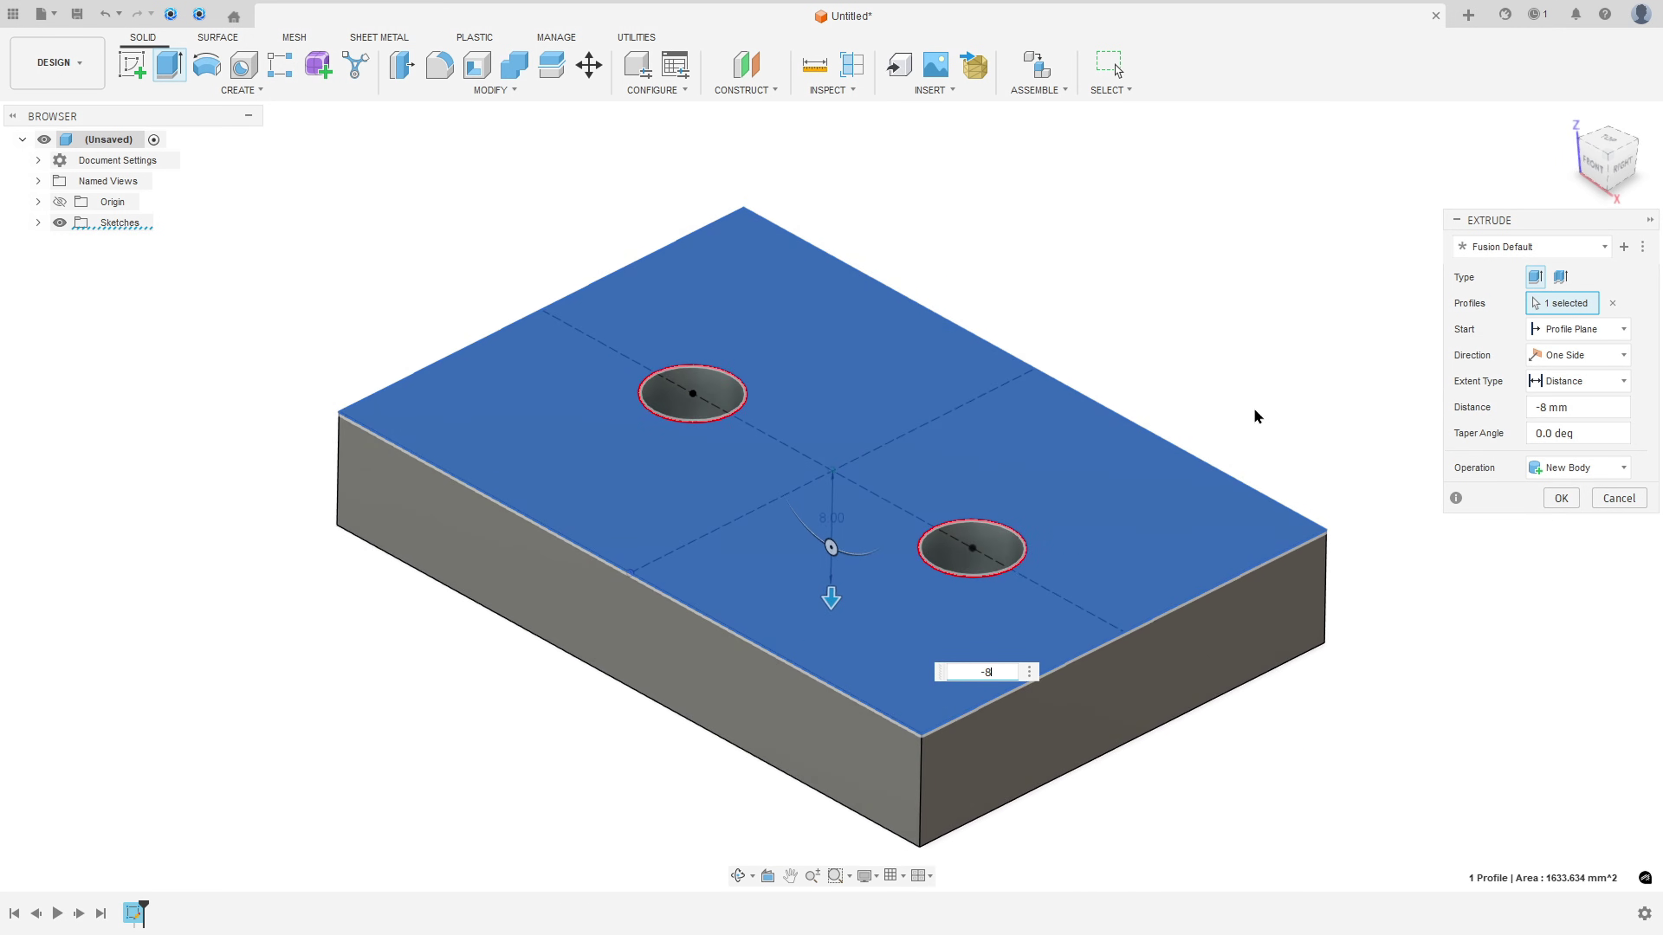
left_click(1560, 498)
- Fillet the plate's four vertical corner edges with an 8 mm radius
middle_click_drag(1338, 380, 141, 705, "shift")
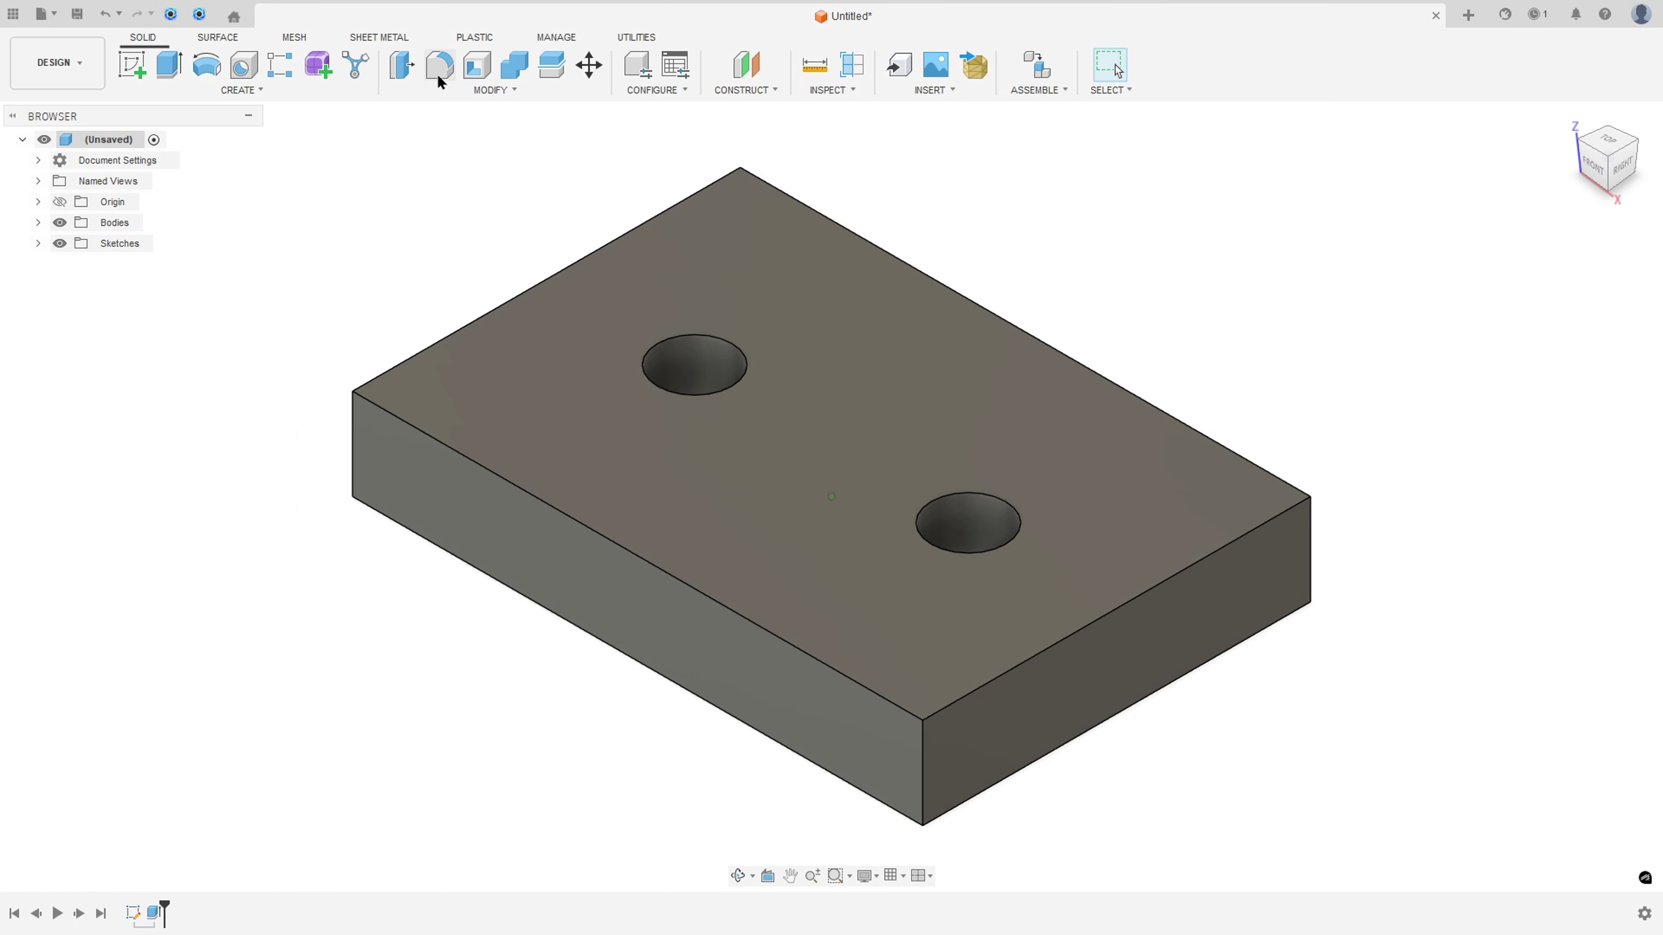
left_click(439, 72)
left_click(352, 461)
left_click(924, 750)
middle_click_drag(1208, 685, 1415, 643, "shift")
left_click(1148, 685)
left_click(1202, 346)
type("8")
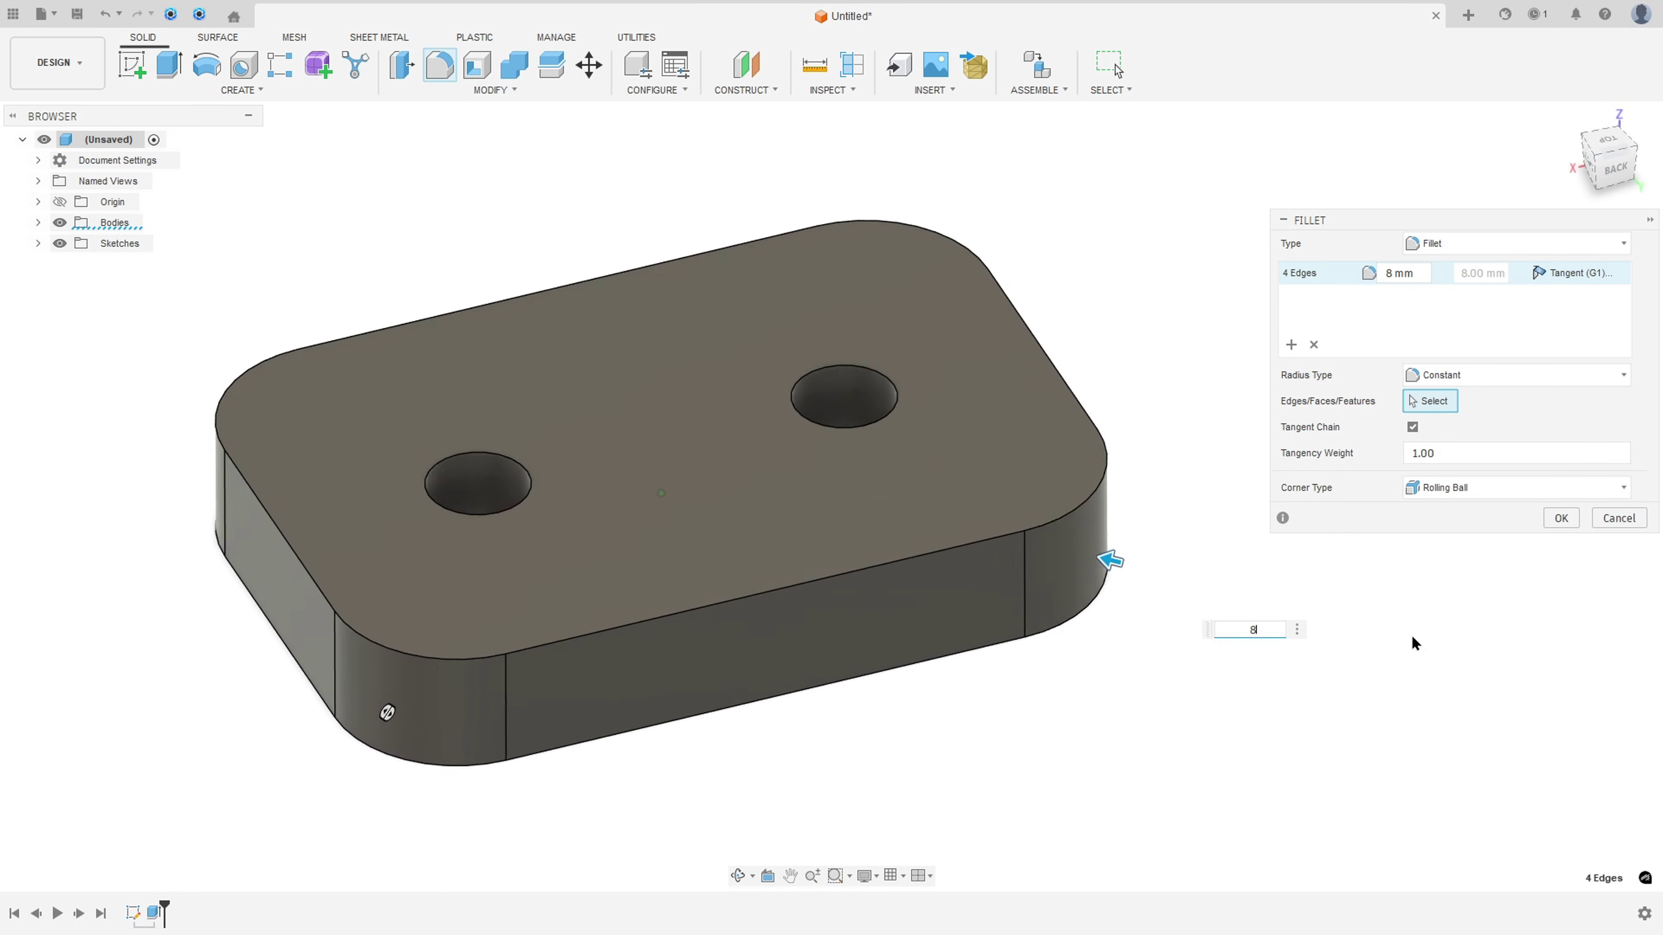
left_click(1573, 521)
- Trace the countersink outline in the side view of the Draw 61 PDF and return to Fusion
mouse_move(1379, 515)
middle_mouse_down("shift")
mouse_move(1235, 482)
mouse_move(1151, 509)
middle_mouse_up("shift")
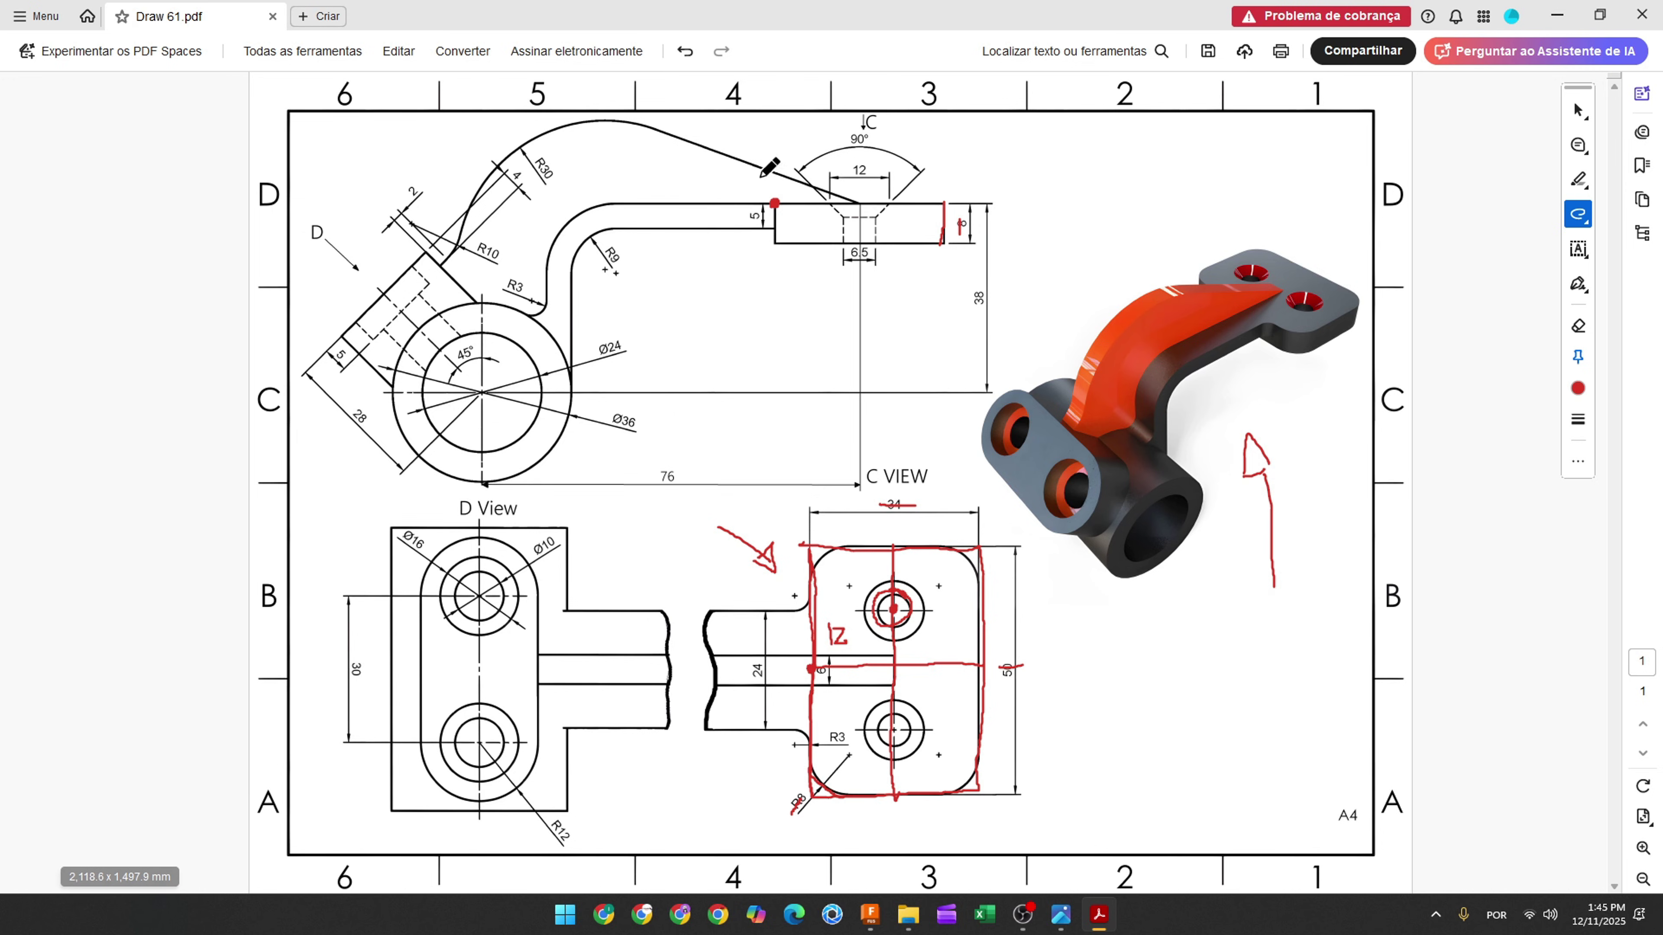
mouse_move(827, 205)
left_mouse_down()
mouse_move(844, 221)
mouse_move(889, 204)
left_mouse_up()
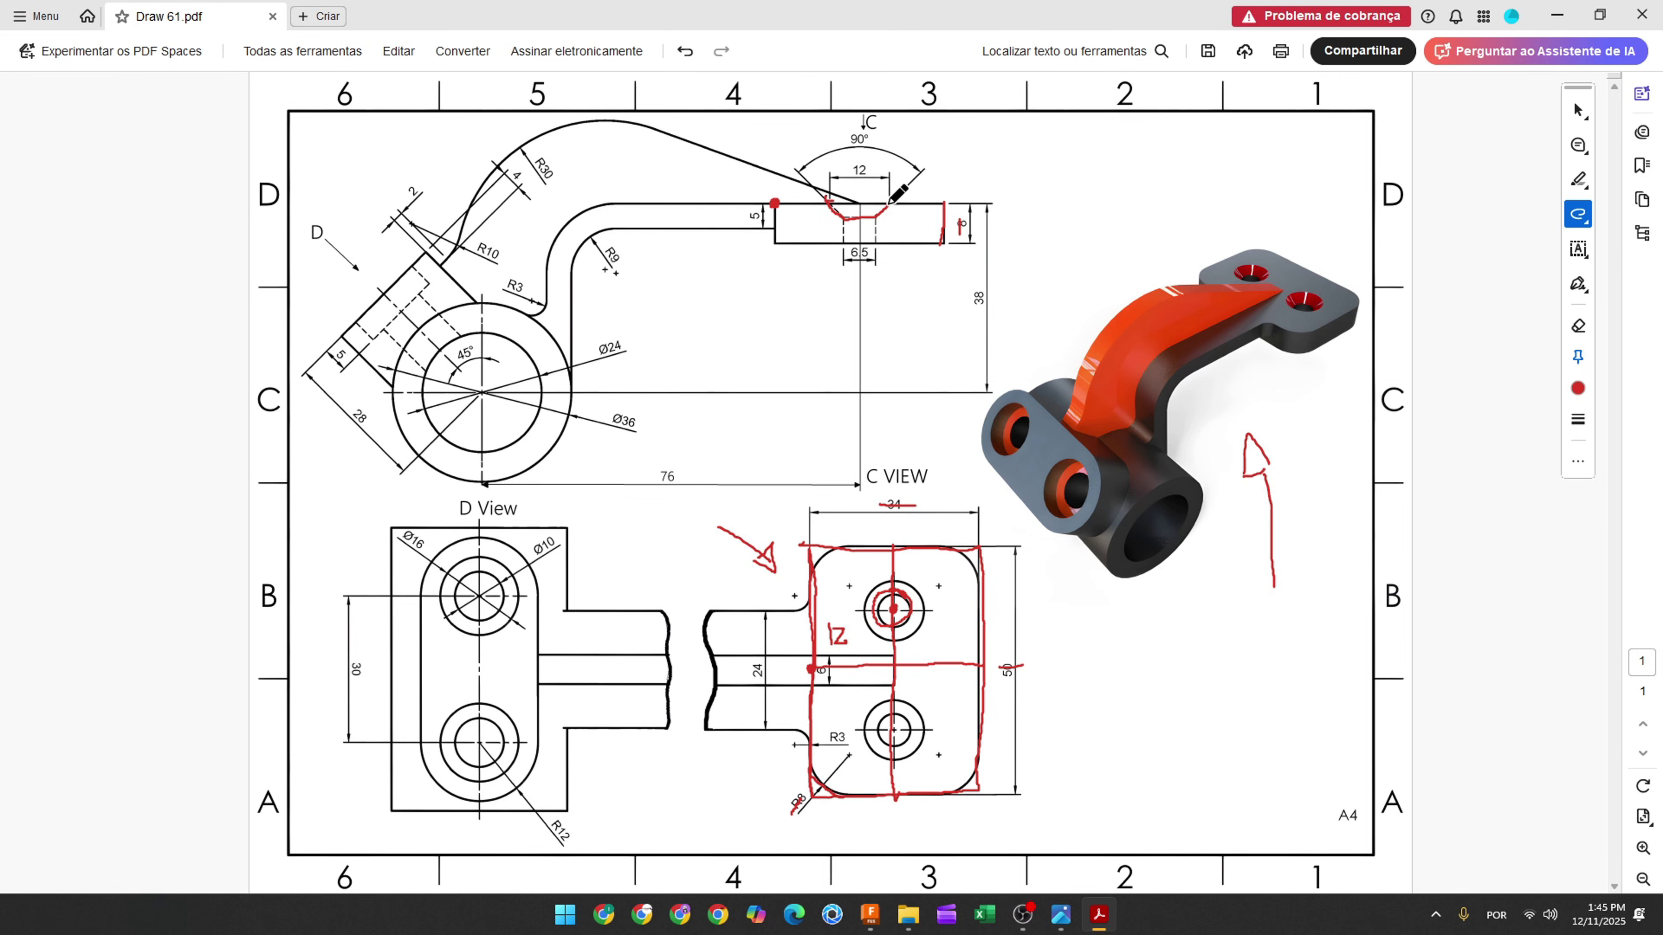
left_click(871, 922)
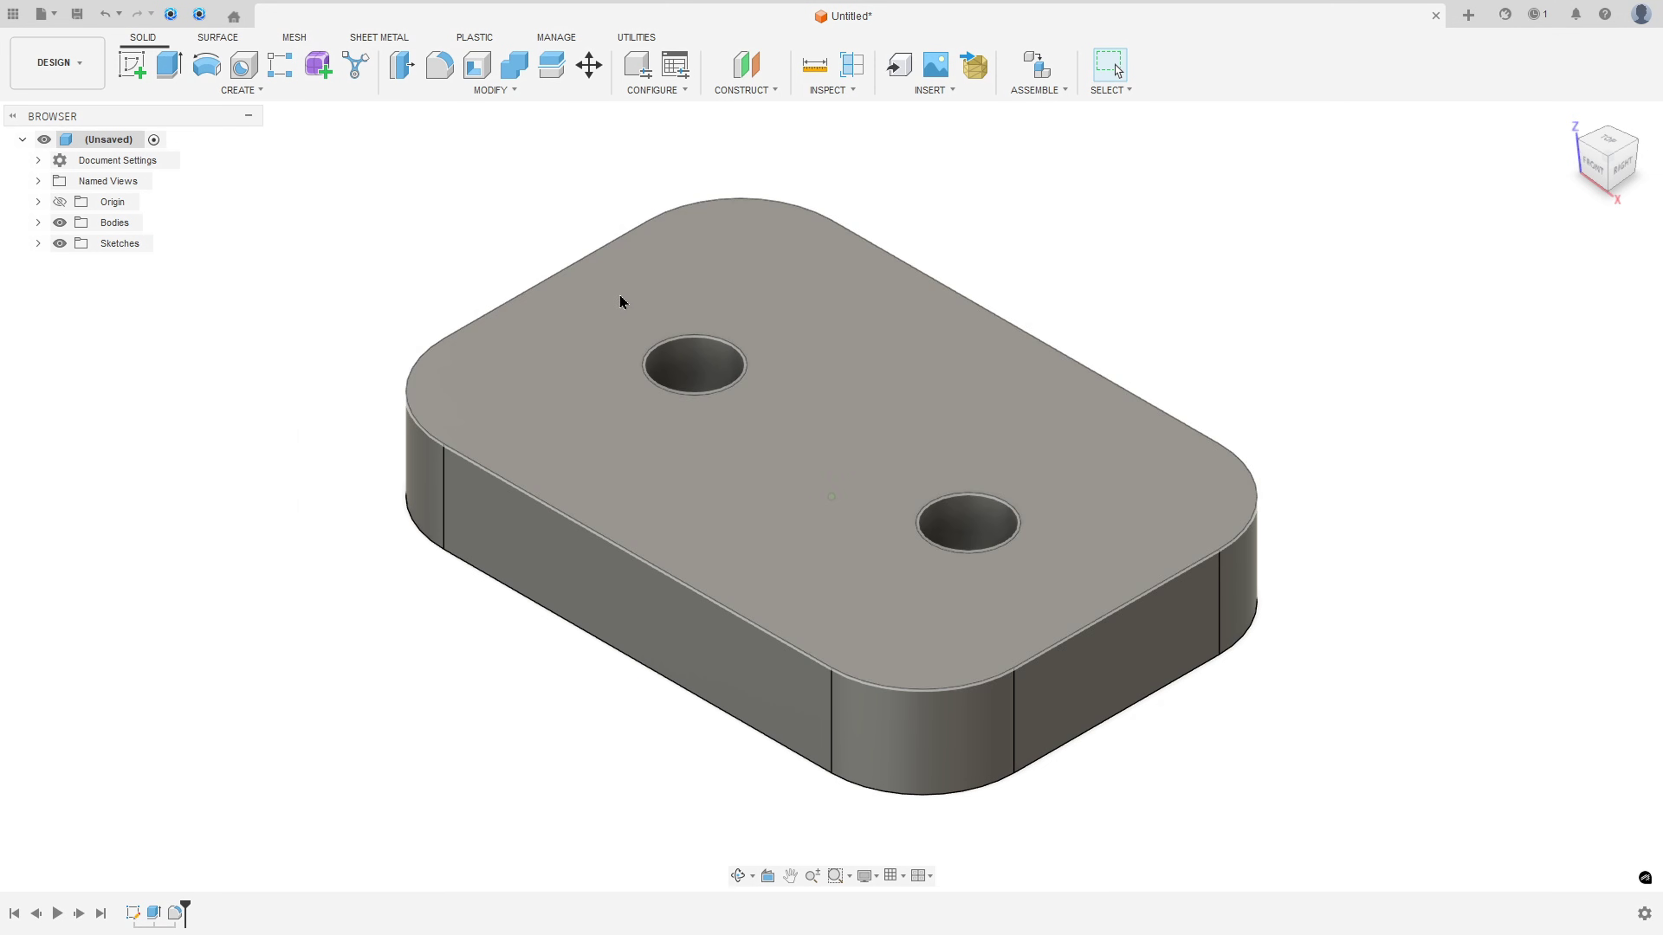
- Chamfer the upper edges of both plate holes with an equal distance of 2.75 mm
left_click(467, 92)
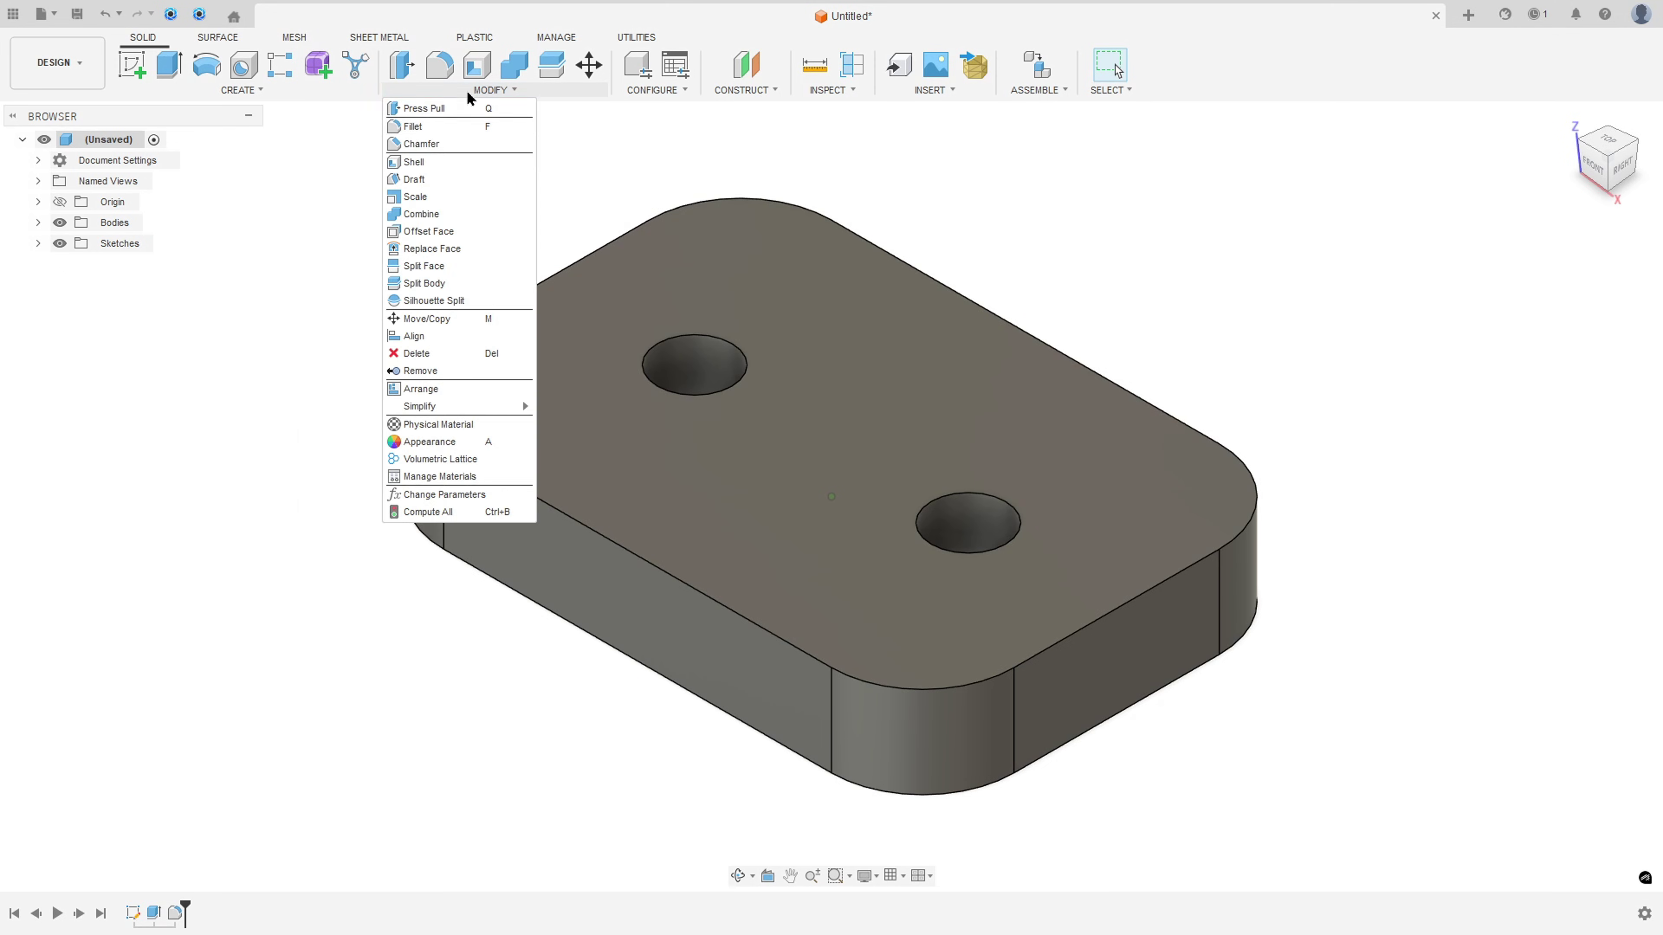
left_click(422, 143)
left_click(679, 338)
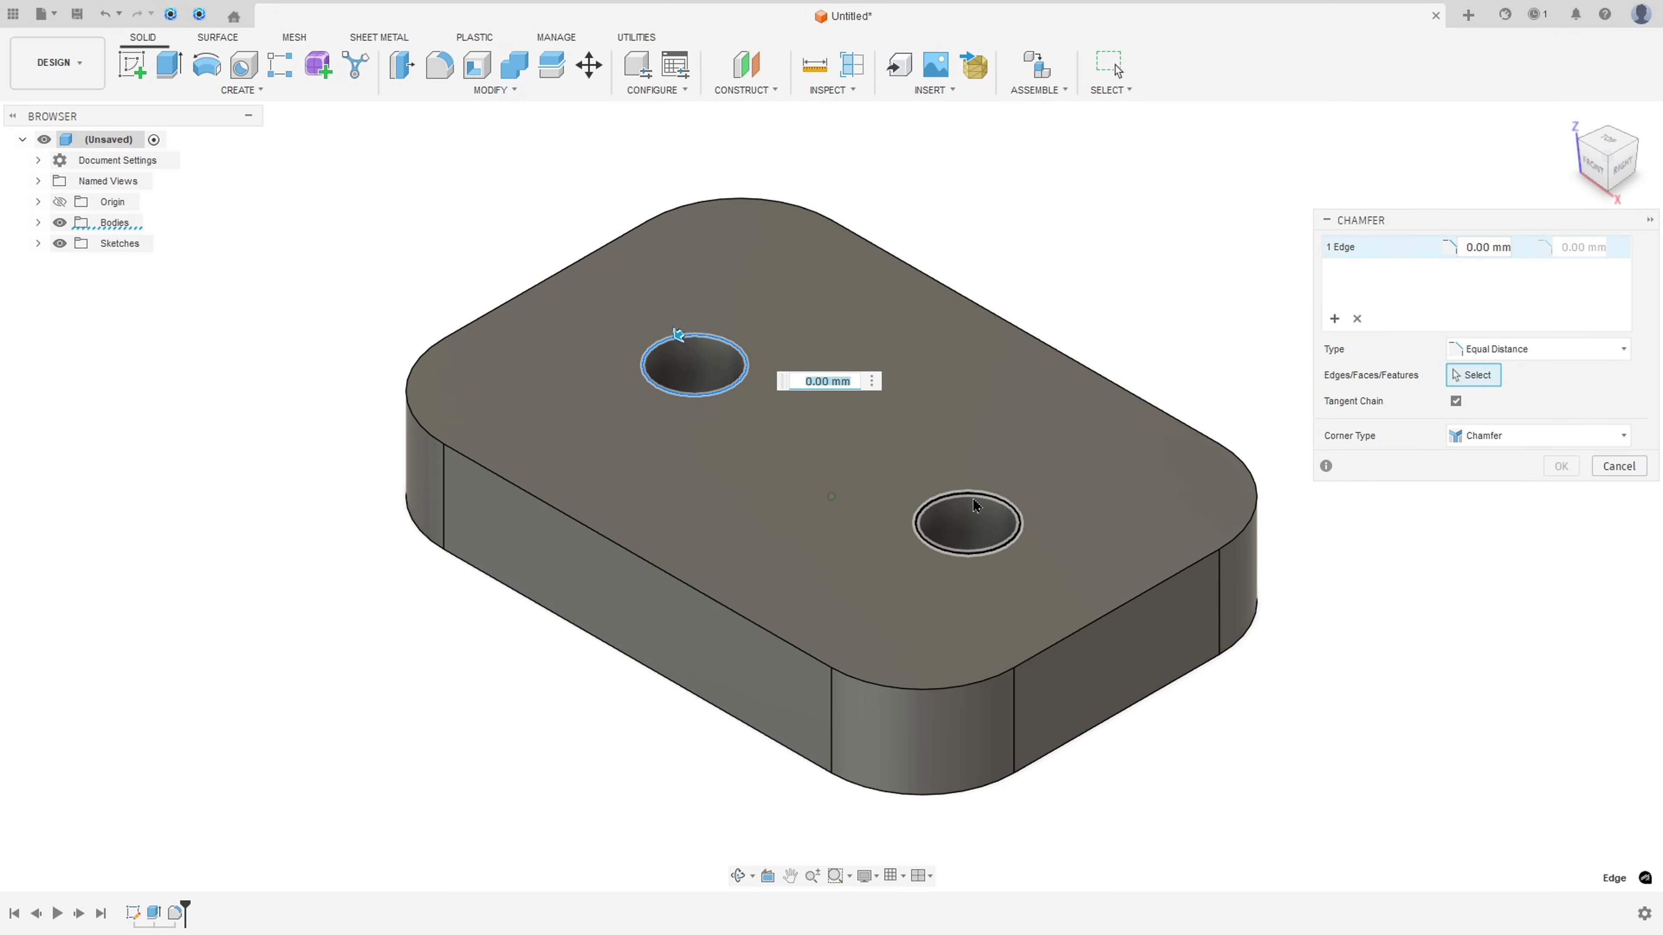
left_click(967, 495)
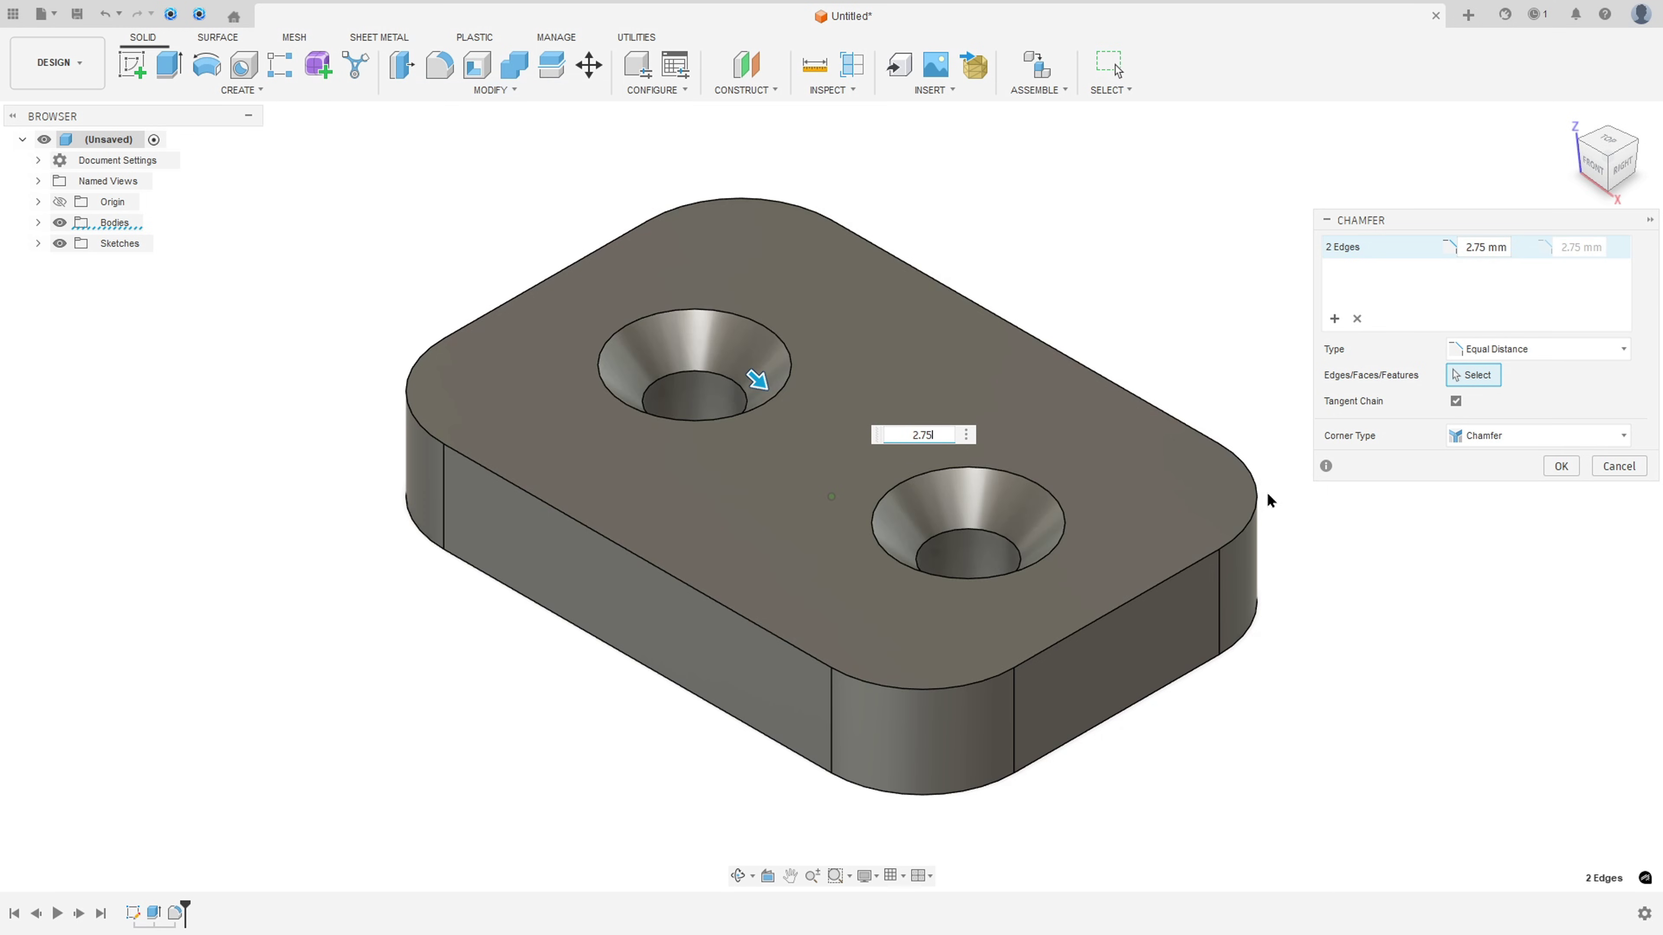
left_click(1572, 472)
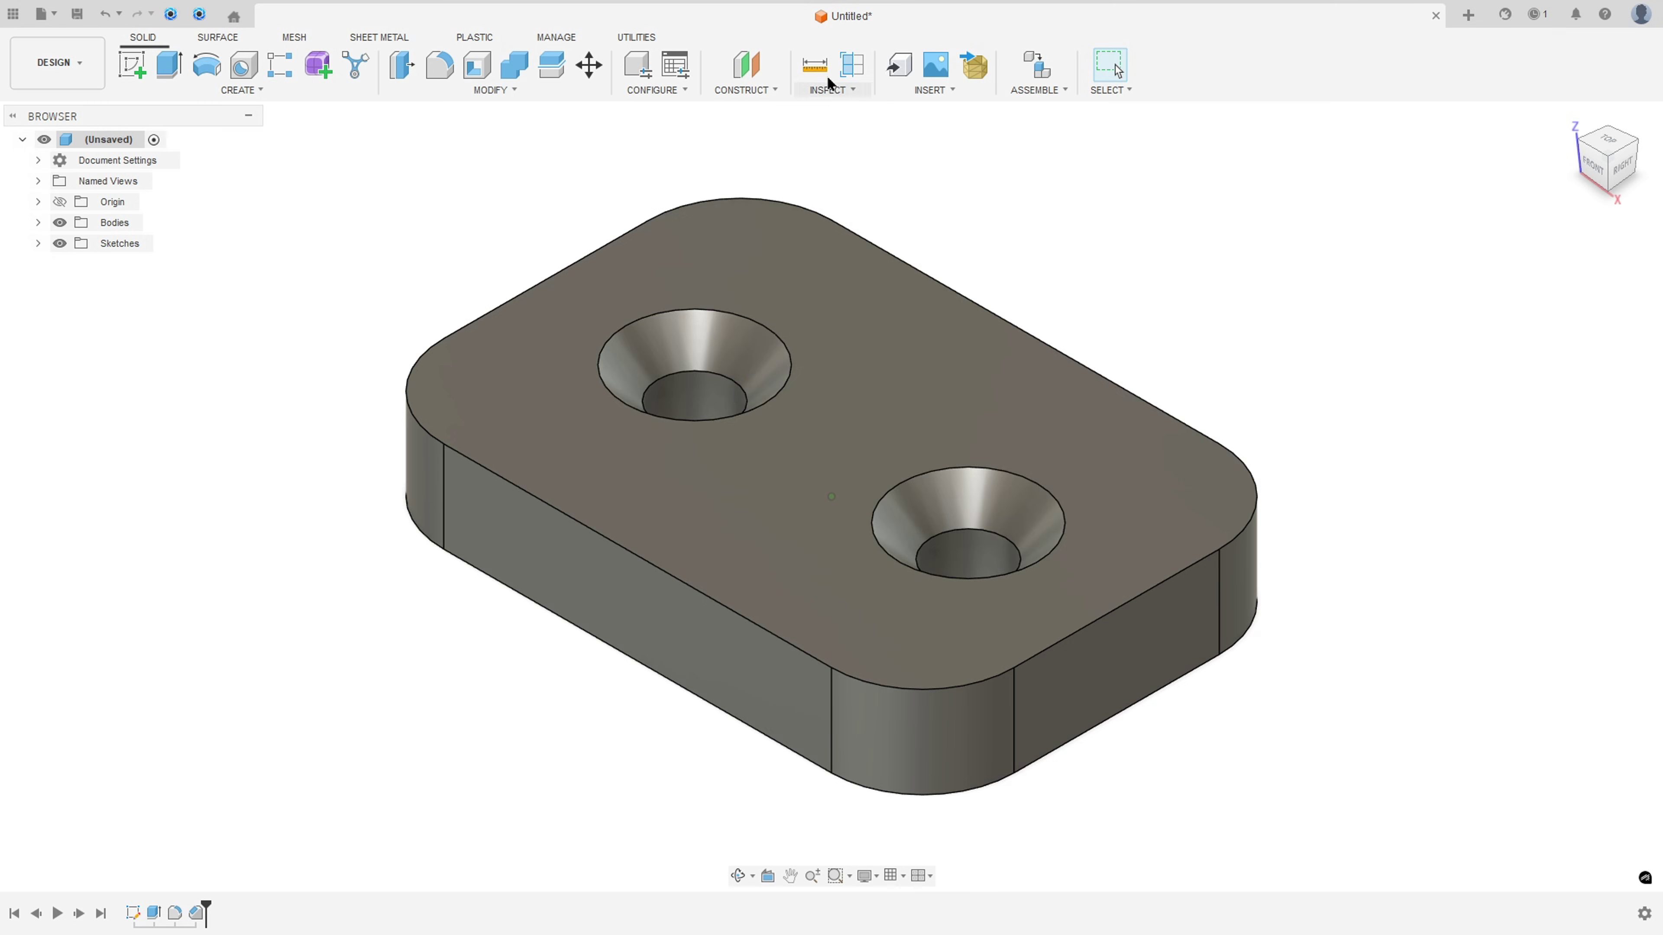
- Measure the outer diameter of one chamfered hole on the plate's upper face
left_click(814, 65)
left_click(678, 313)
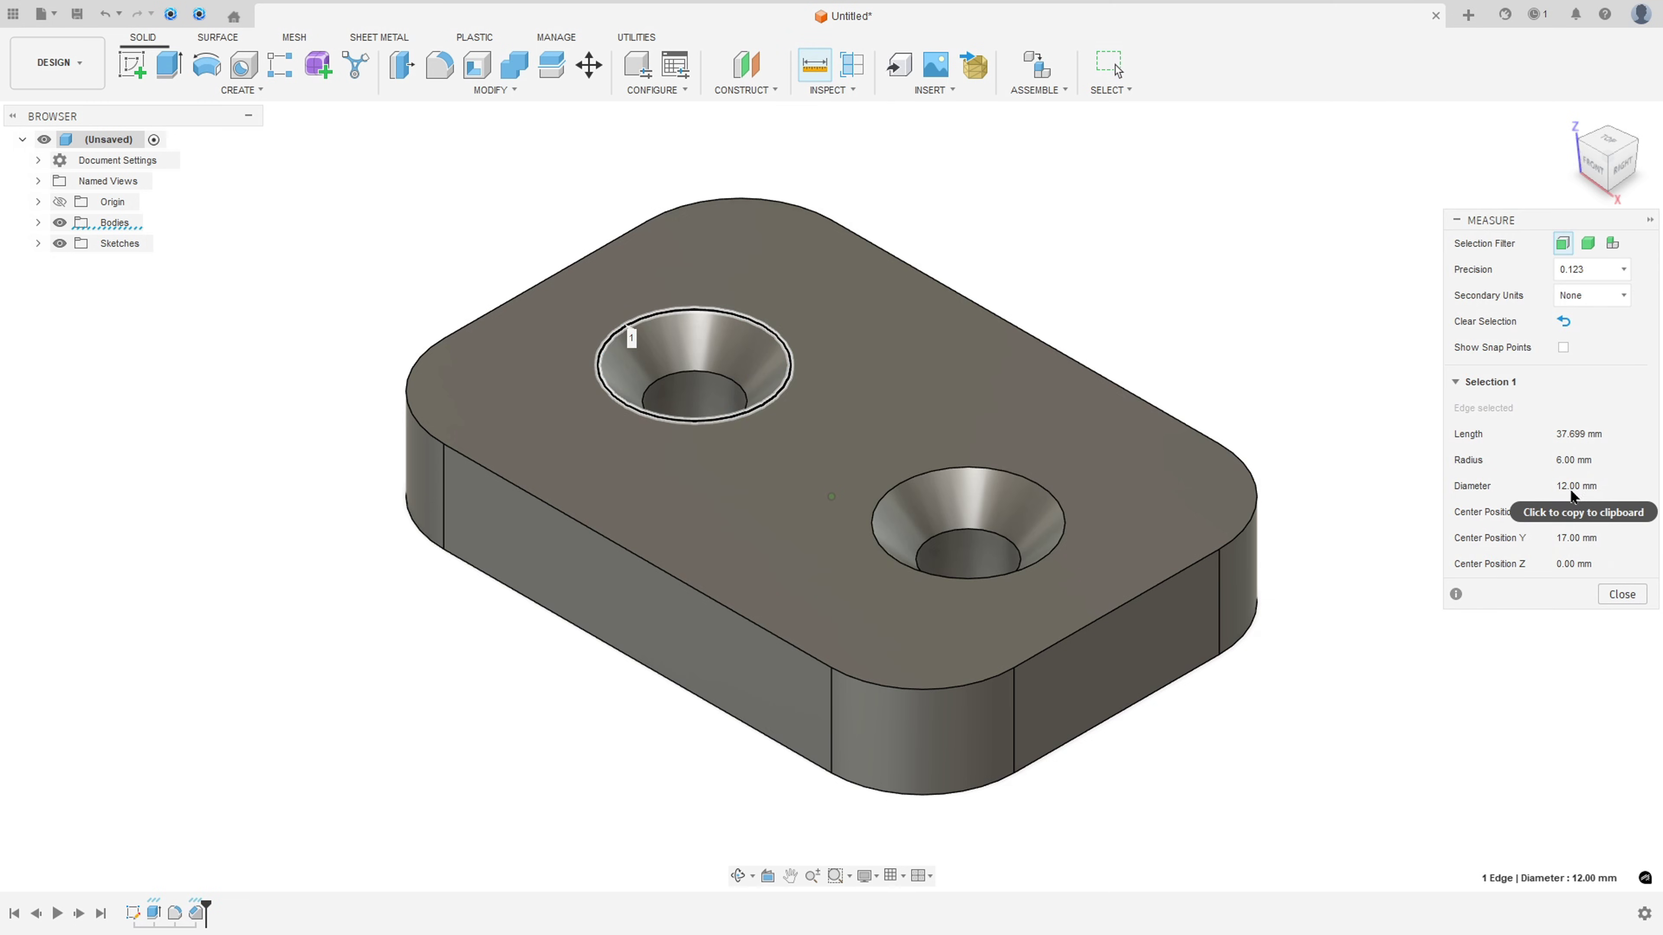
left_click(1625, 600)
- Mark up the tube's outer circle and centre, the plate's upper face, the 38 mm height and the hole's centre line in the Draw 61 PDF
middle_click_drag(1427, 404, 1405, 425, "shift")
middle_click_drag(1405, 424, 1405, 423, "shift")
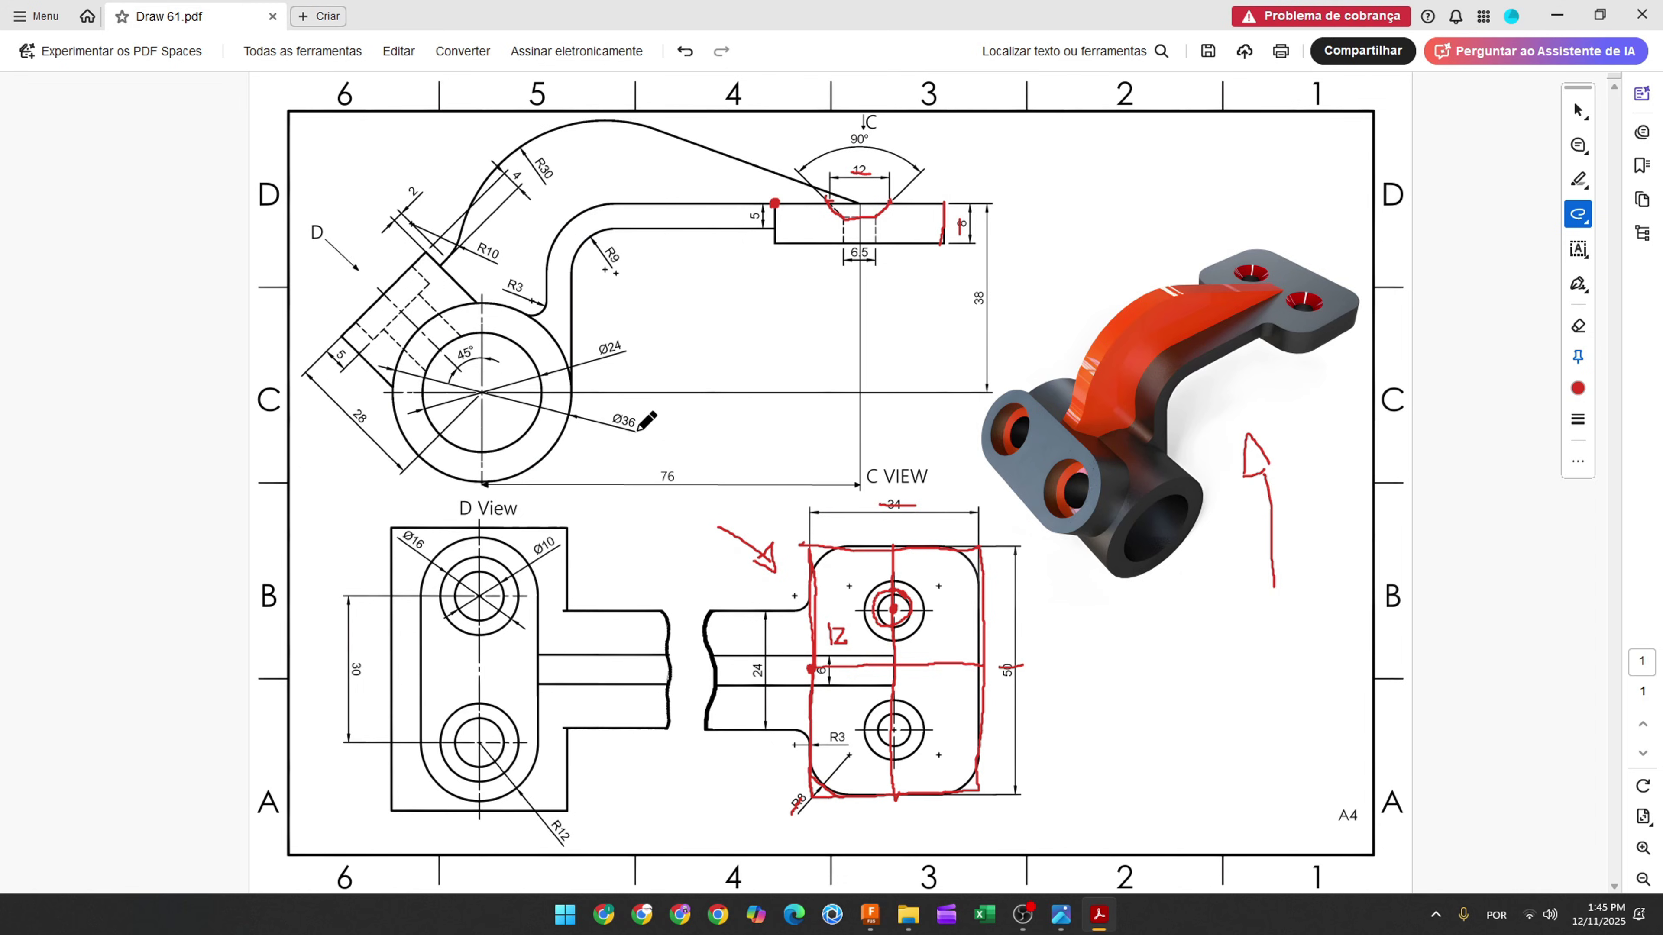
mouse_move(501, 303)
left_mouse_down()
mouse_move(412, 324)
mouse_move(387, 388)
mouse_move(405, 440)
mouse_move(453, 475)
mouse_move(530, 460)
mouse_move(568, 412)
mouse_move(555, 335)
mouse_move(499, 301)
left_mouse_up()
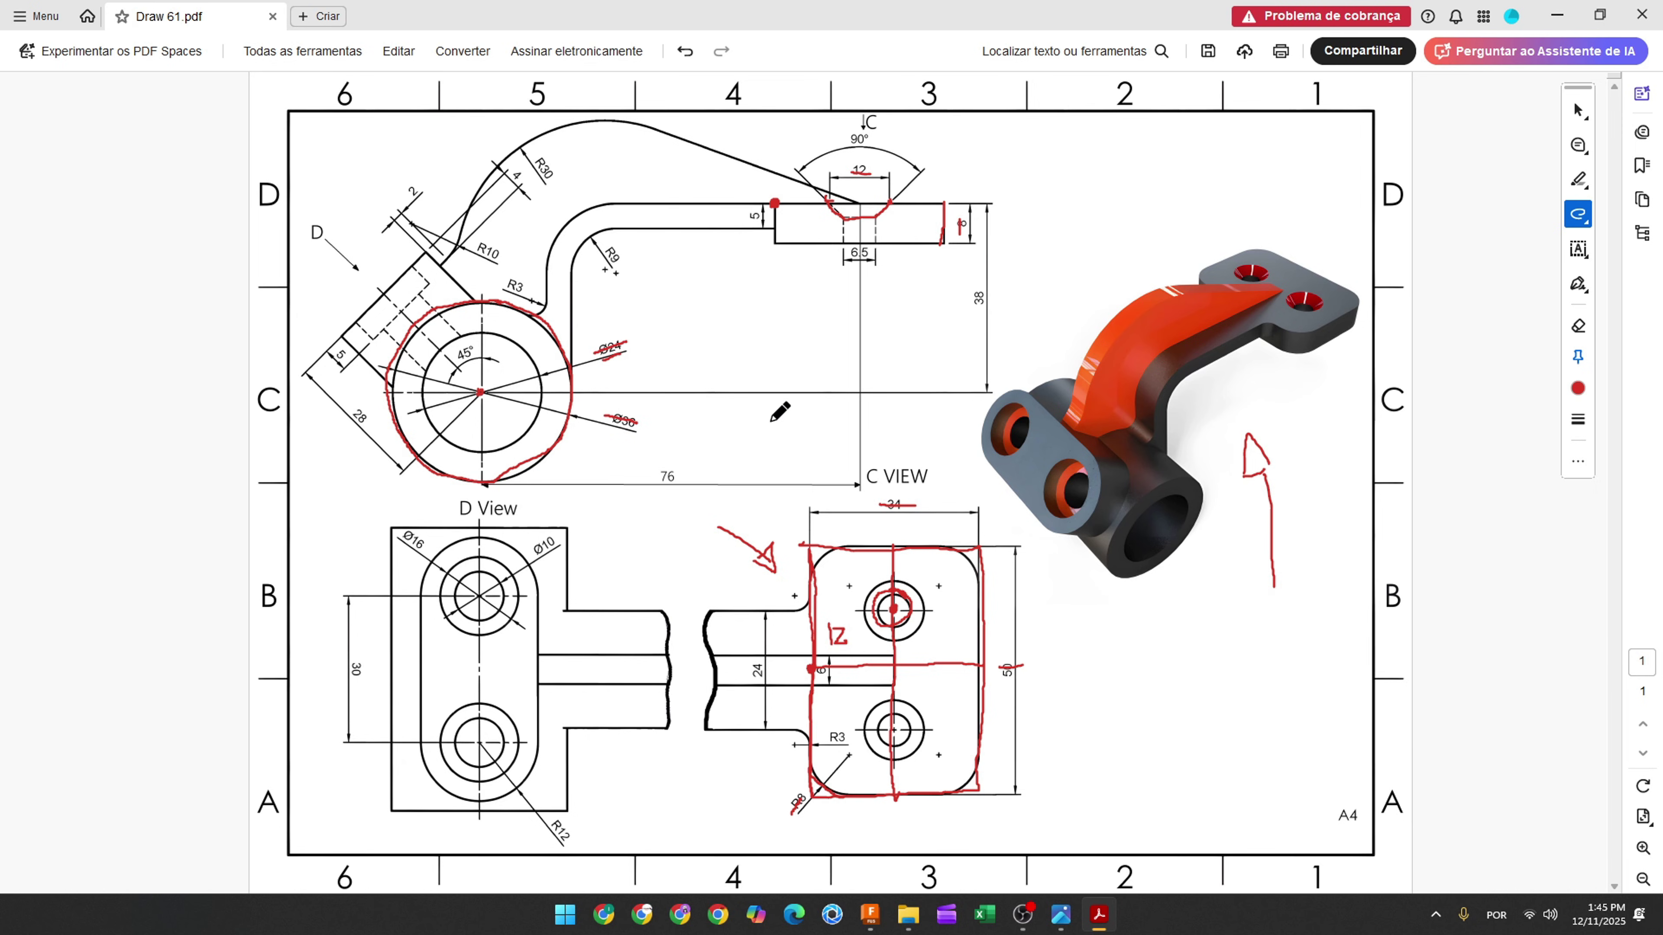
left_click(481, 392)
left_click_drag(804, 207, 851, 203)
left_click_drag(981, 287, 982, 302)
left_click_drag(859, 203, 858, 256)
- Return to Fusion and start a sketch on the vertical YZ origin plane
left_click(869, 914)
left_click(132, 65)
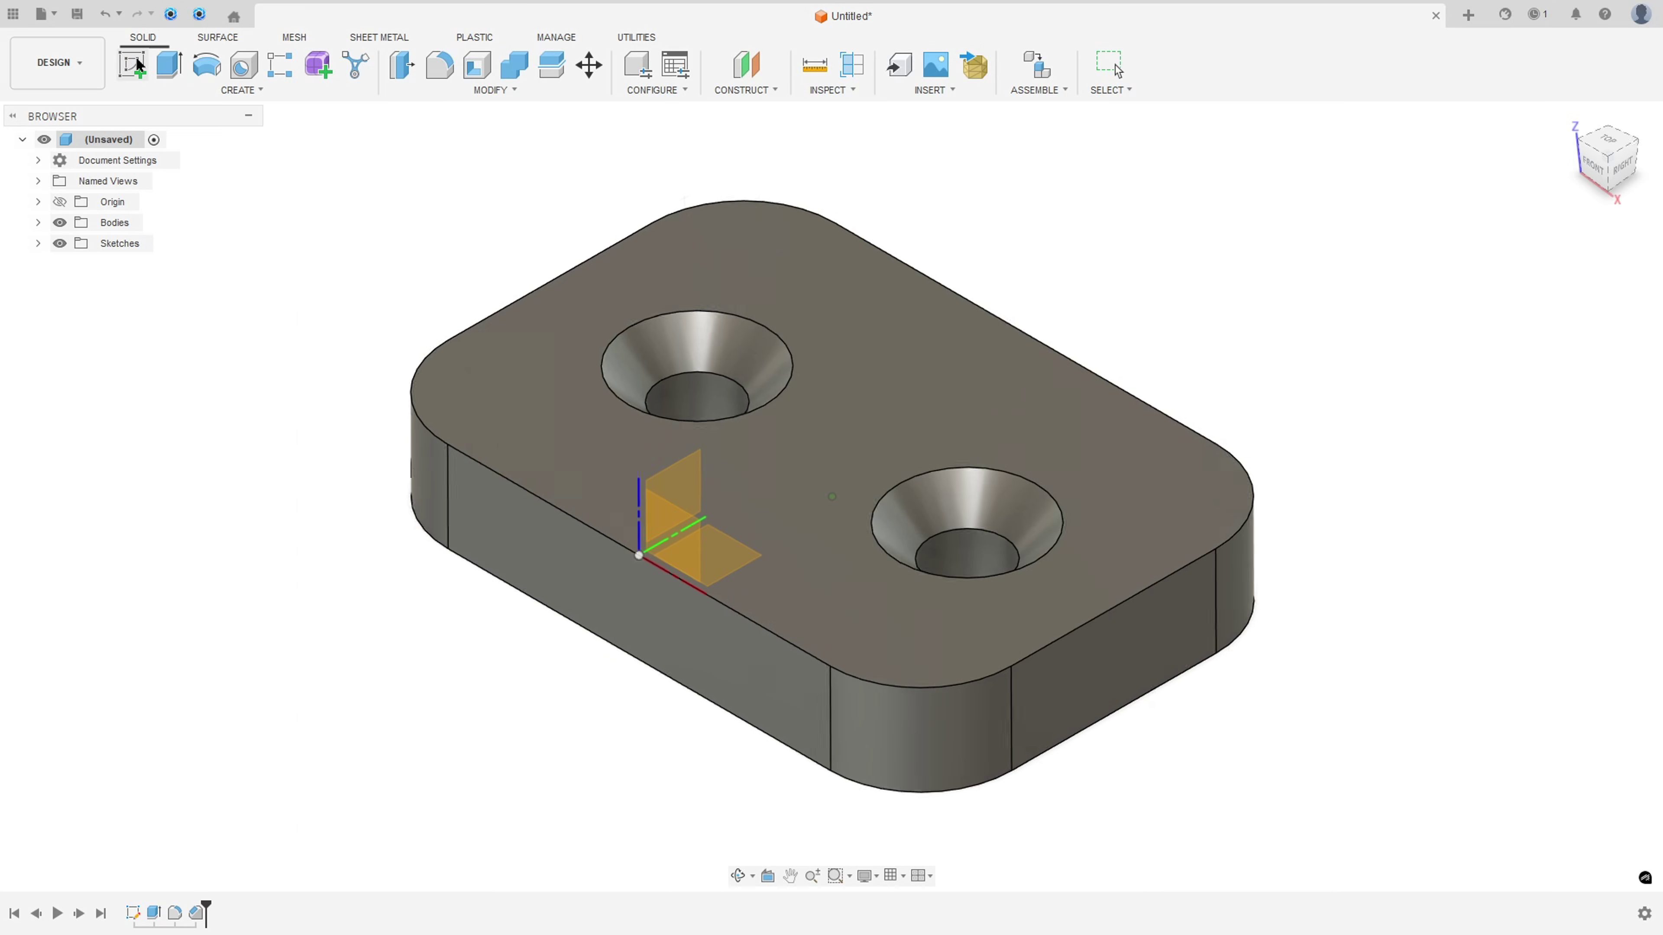
left_click(698, 476)
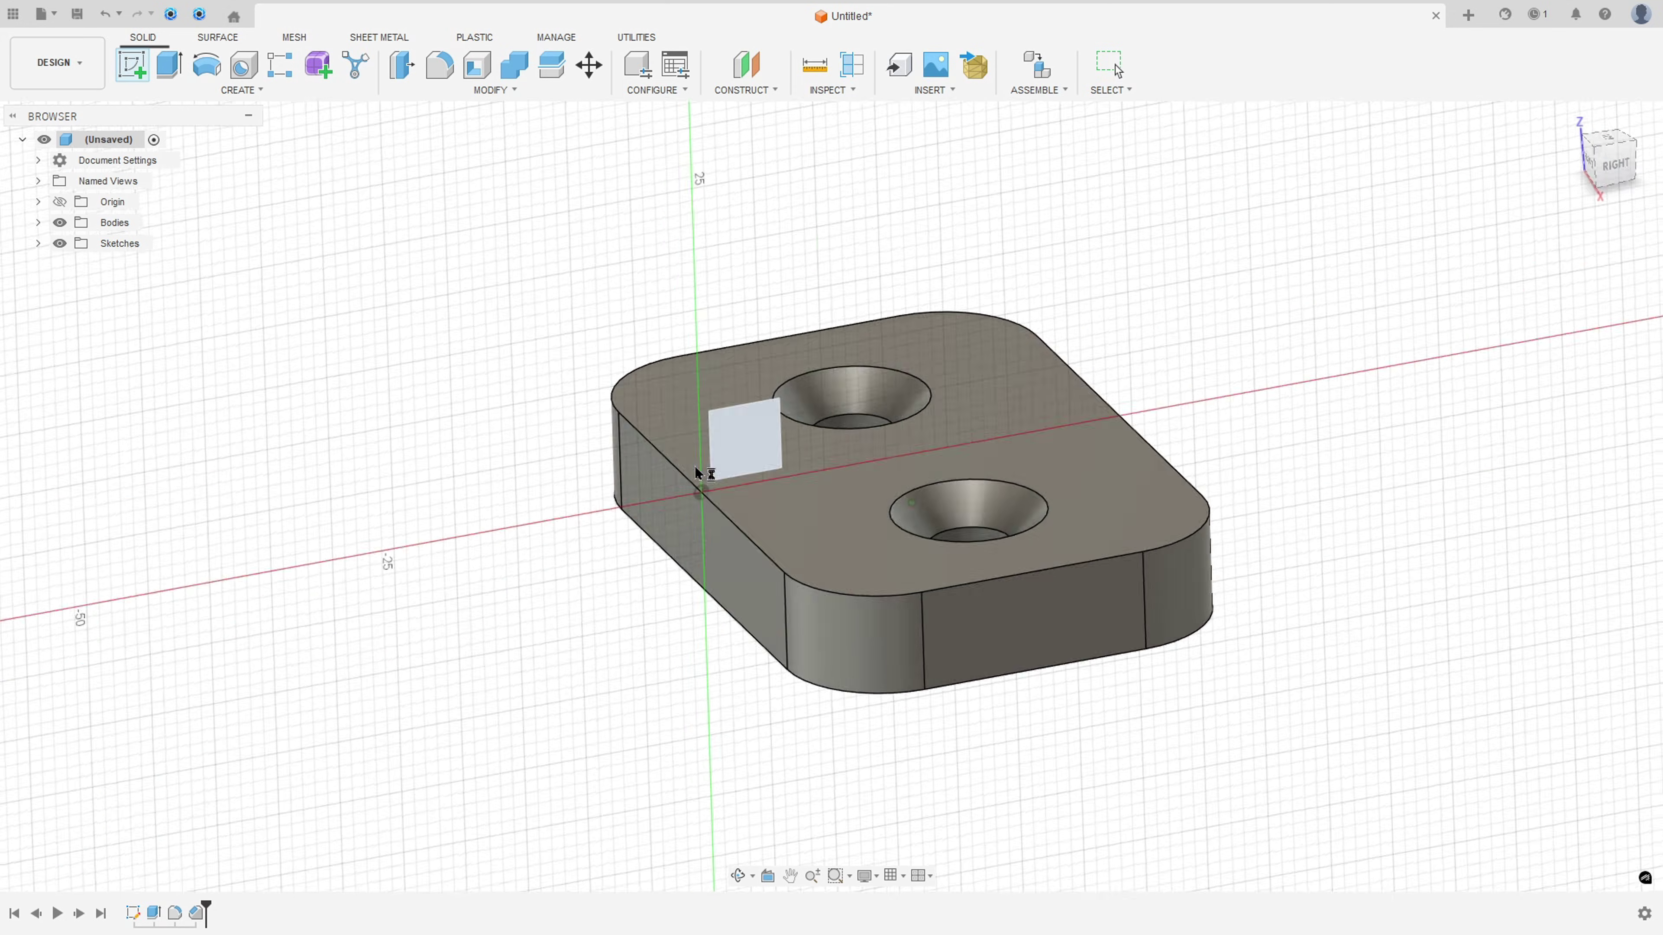
- Project the point on a hole's edge at the plate's underside into the sketch and restore the right-side view
left_click(216, 89)
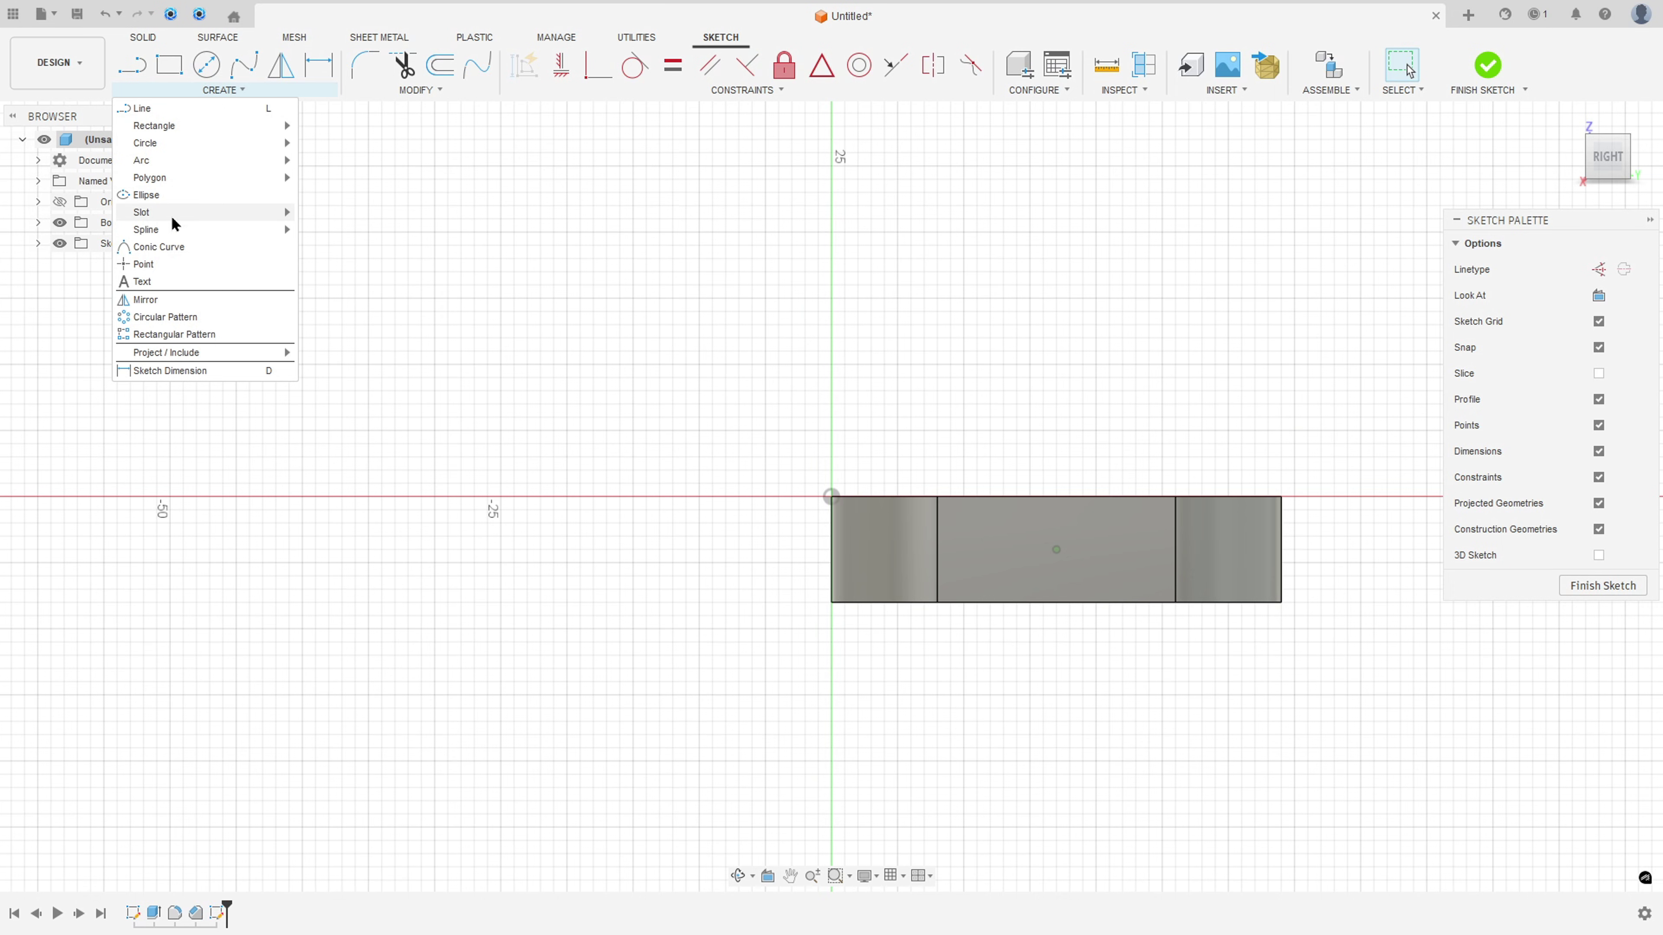
mouse_move(186, 359)
left_click(323, 353)
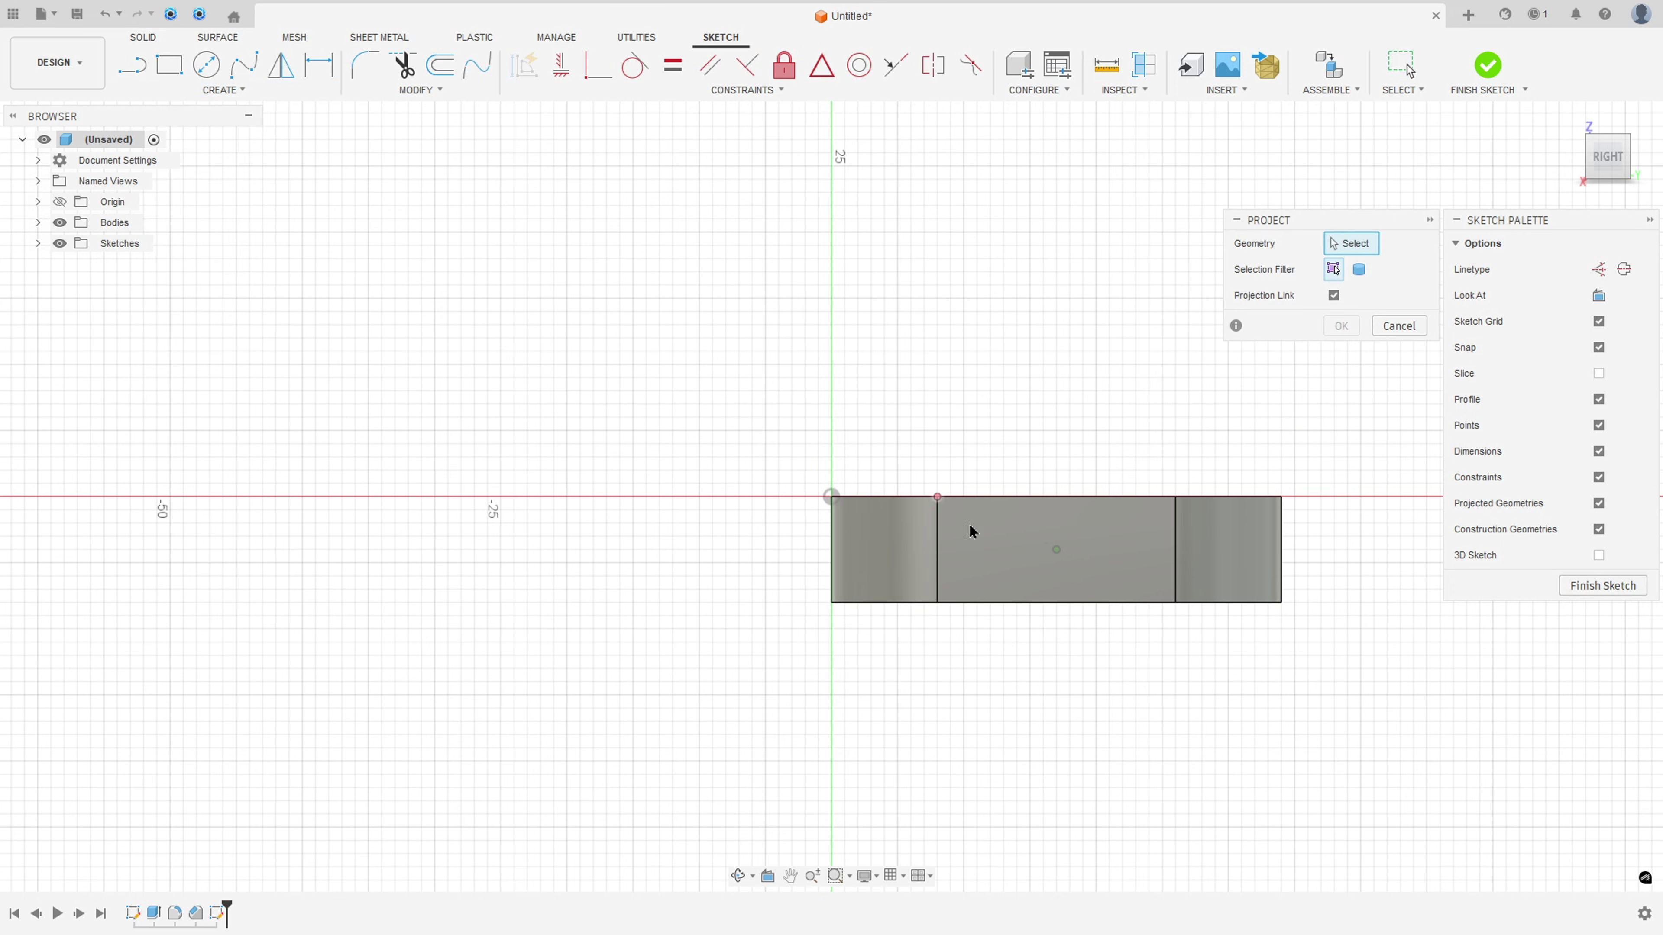
mouse_move(1035, 583)
middle_mouse_down("shift")
mouse_move(1030, 537)
mouse_move(1045, 569)
middle_mouse_up("shift")
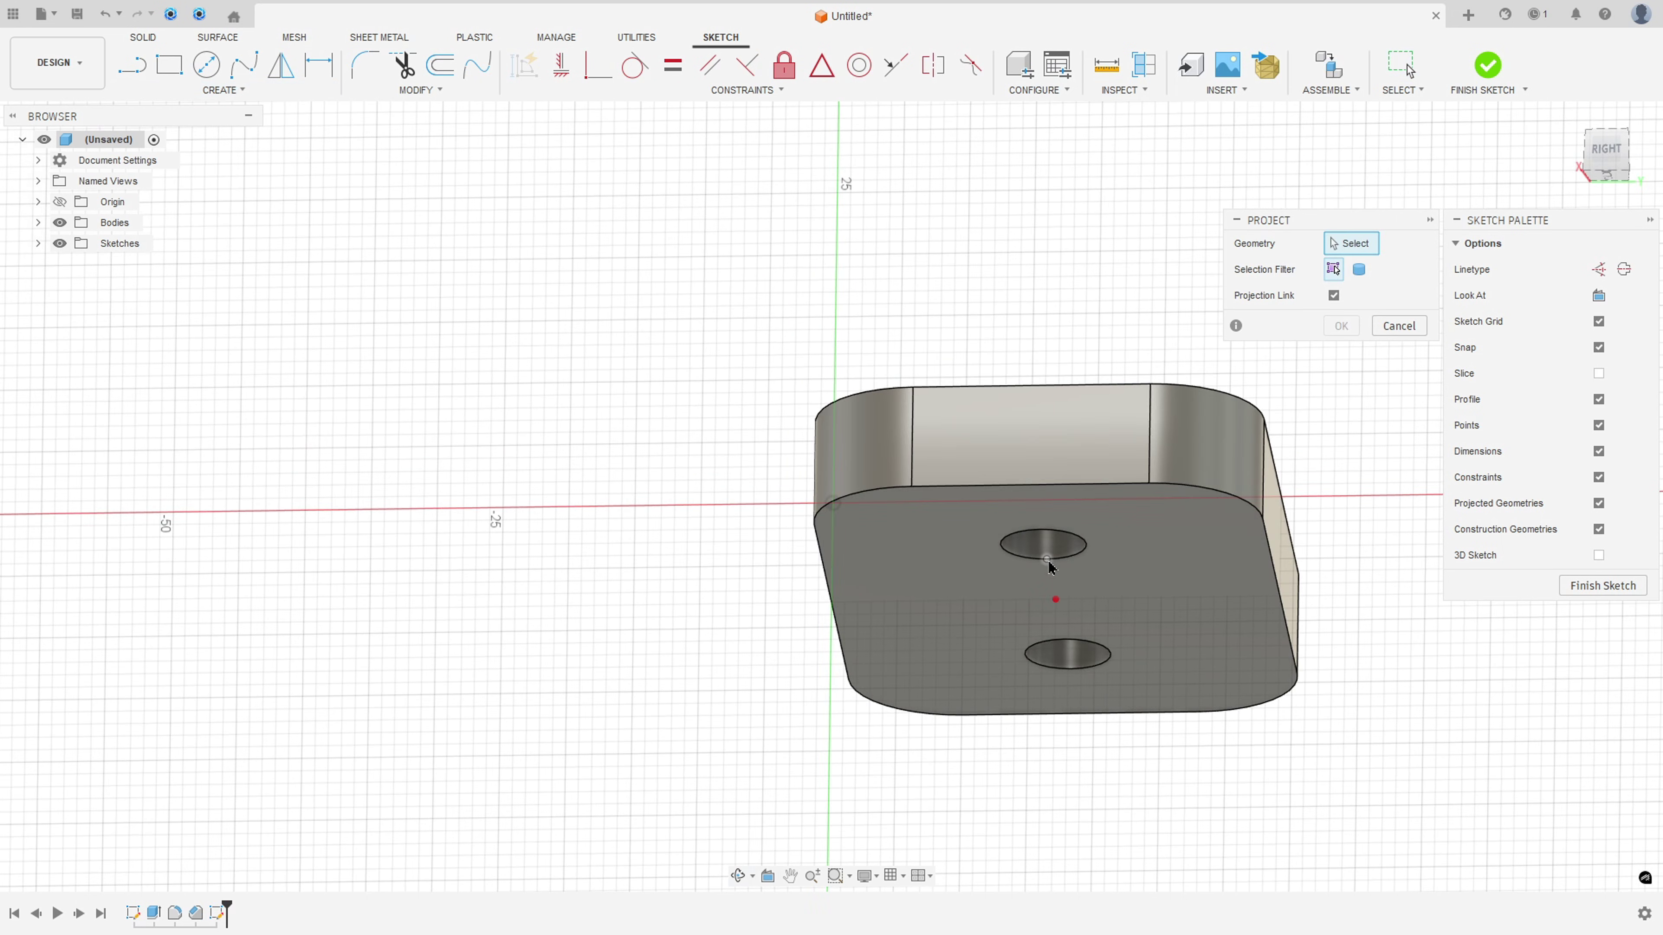
left_click(1046, 559)
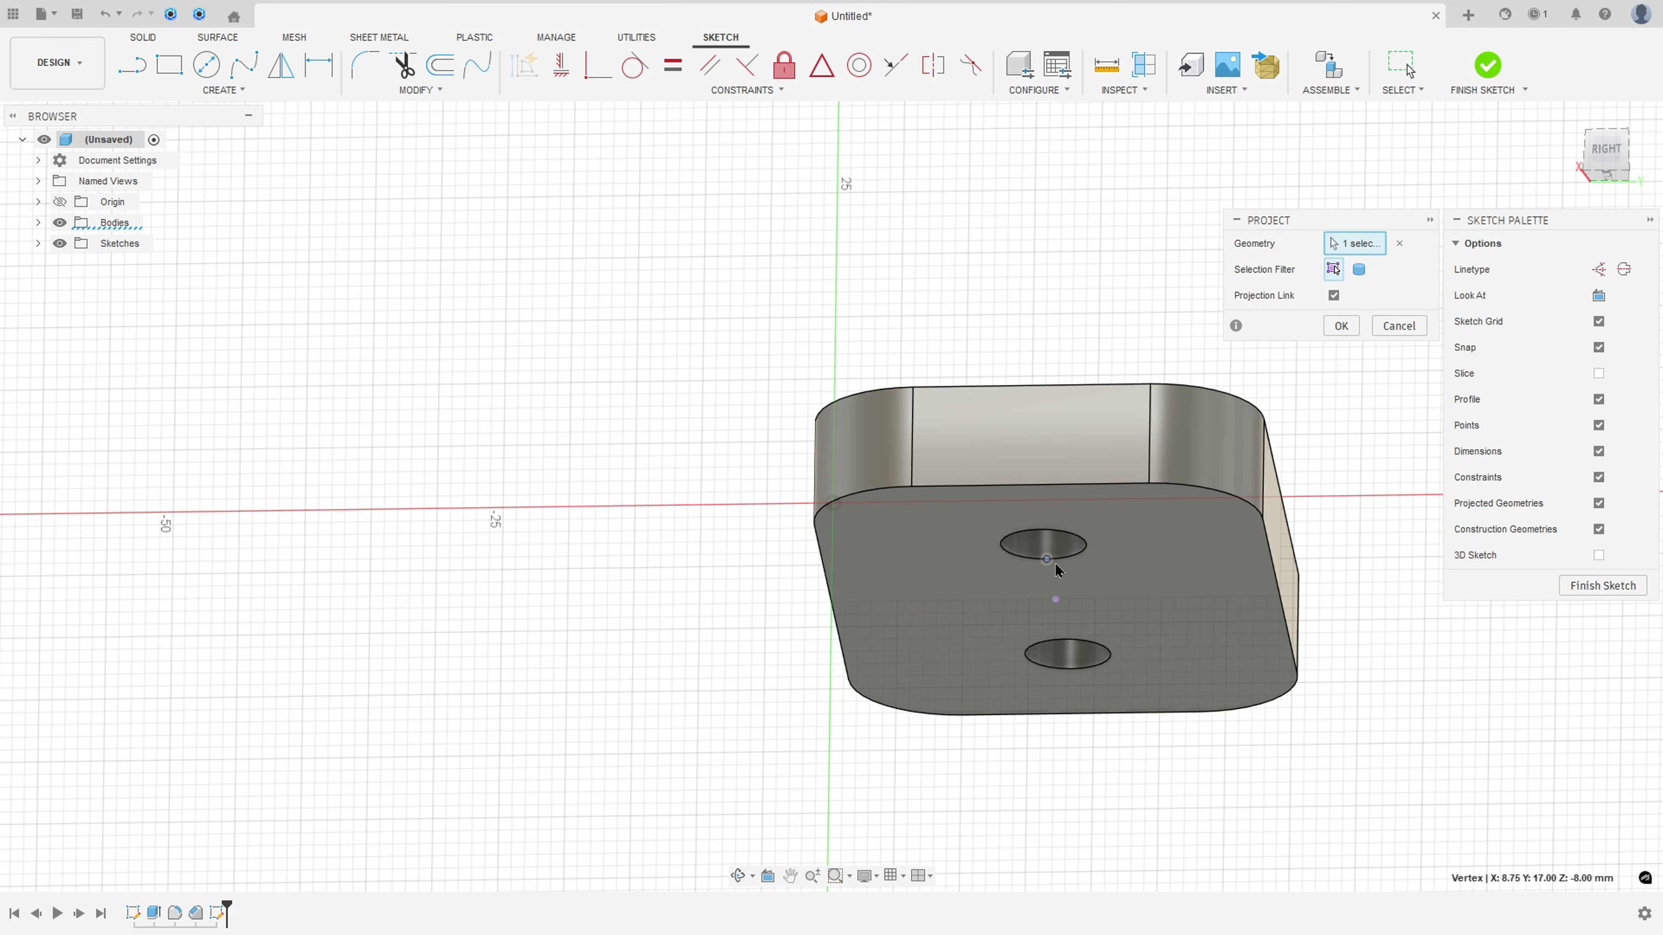
left_click(1335, 329)
left_click(1606, 150)
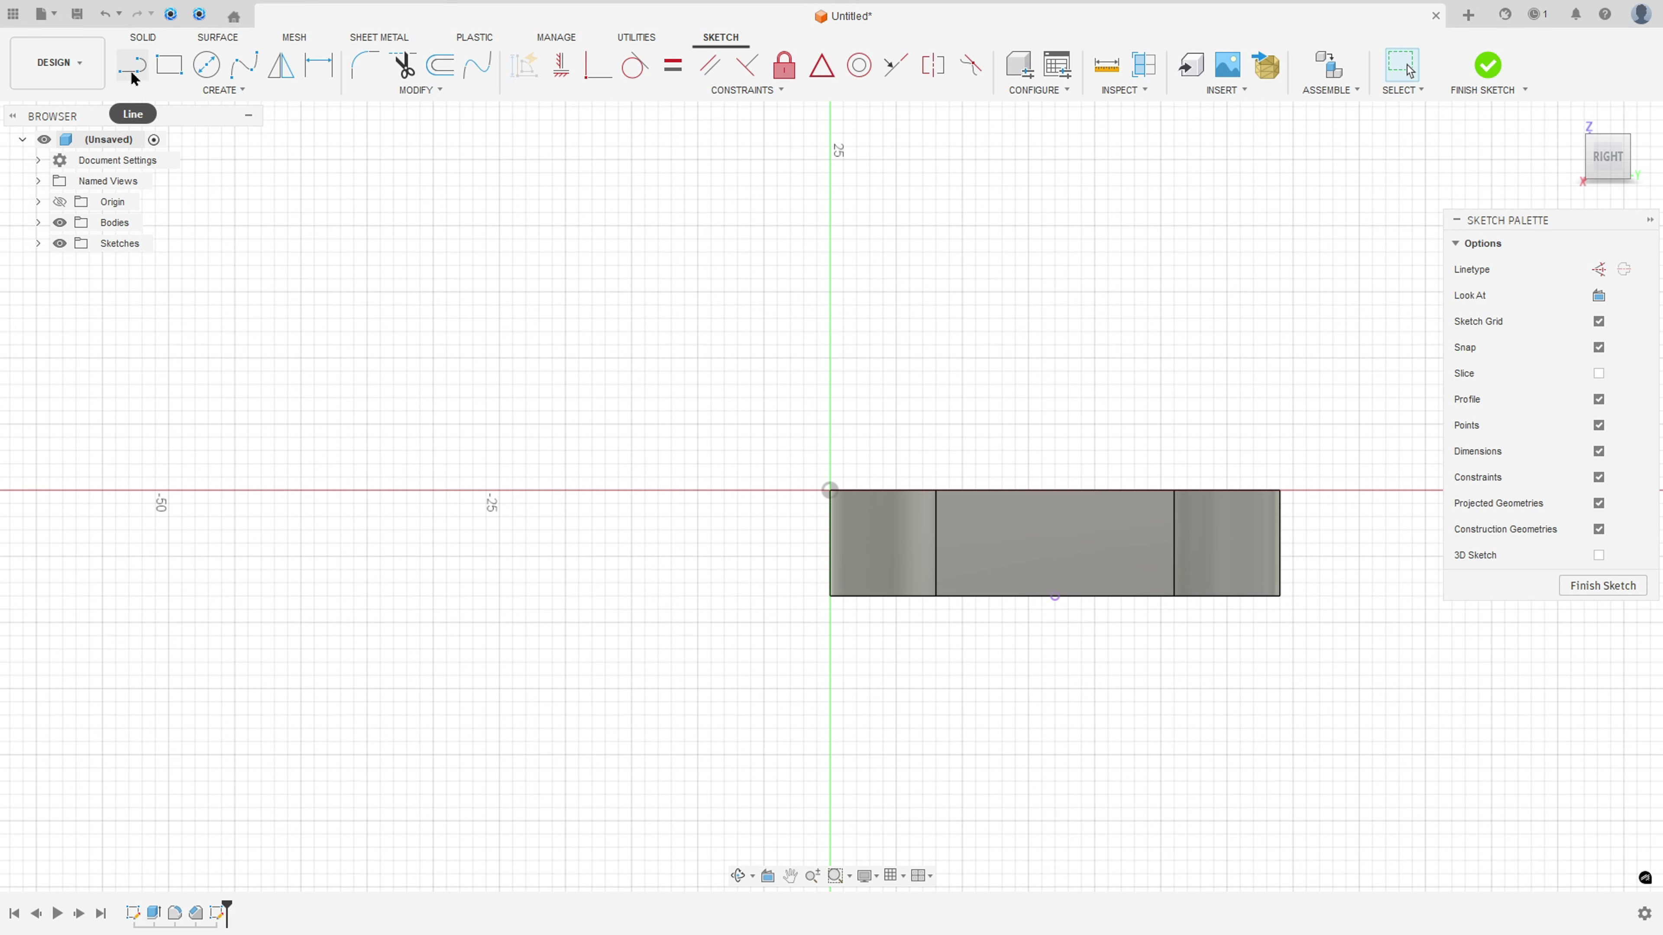
- Sketch a 24 mm diameter circle below the plate, on the far side of the vertical axis
left_click(206, 64)
scroll(553, 556, "down", 1)
scroll(559, 555, "down", 1)
middle_click_drag(592, 623, 690, 473)
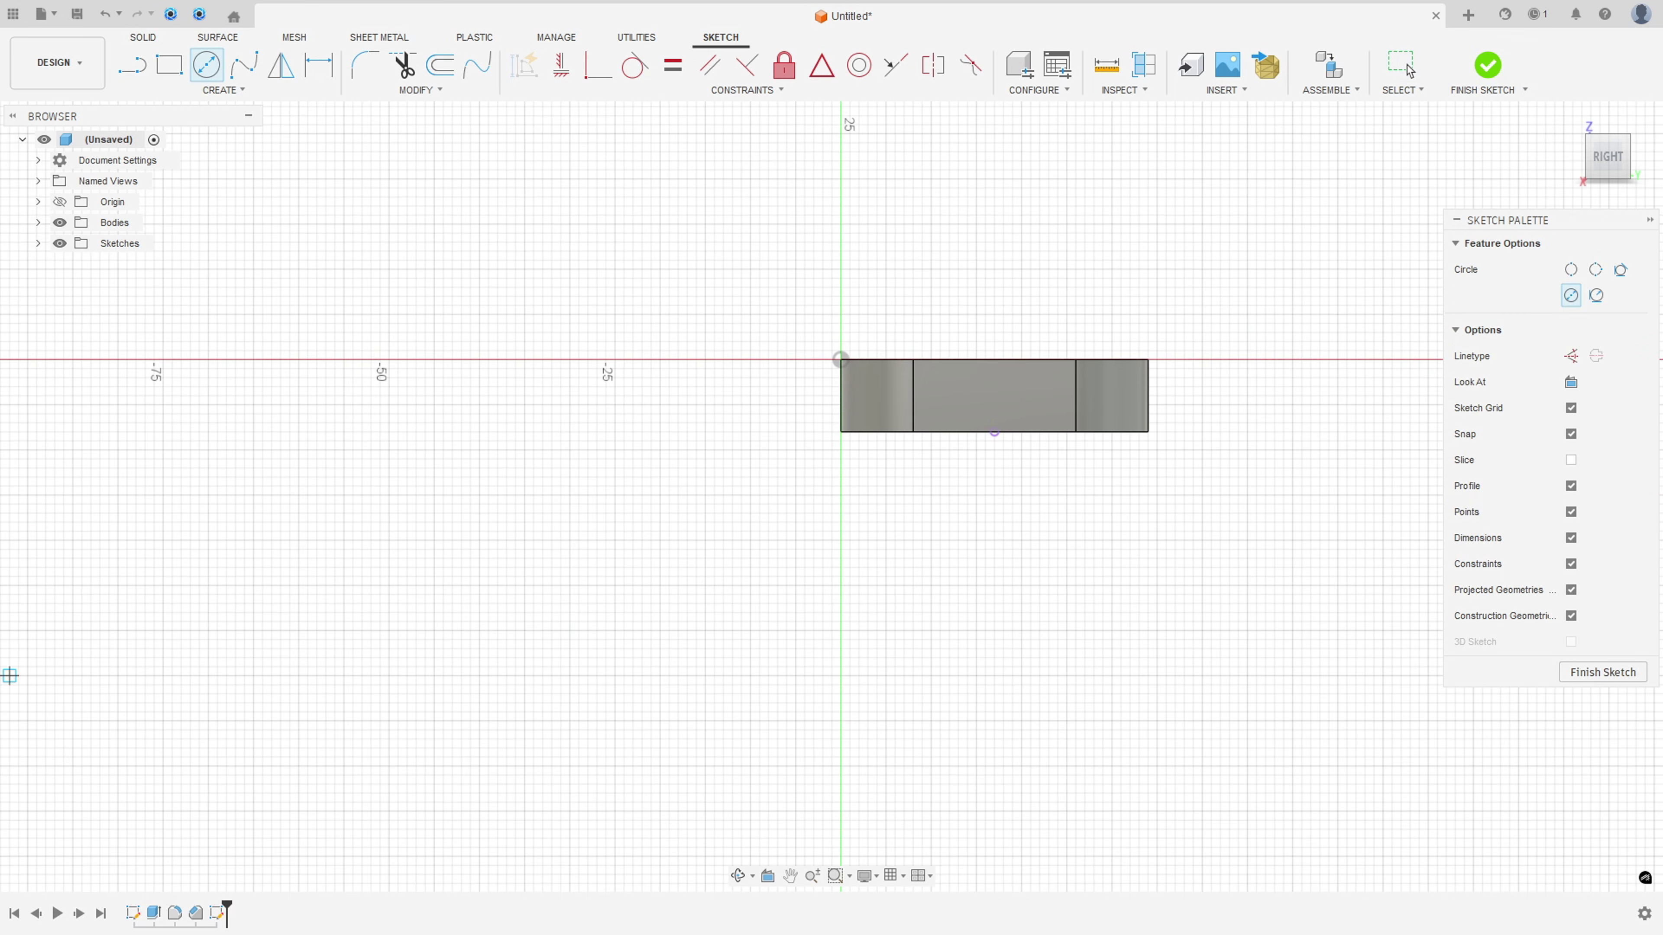
left_click(551, 630)
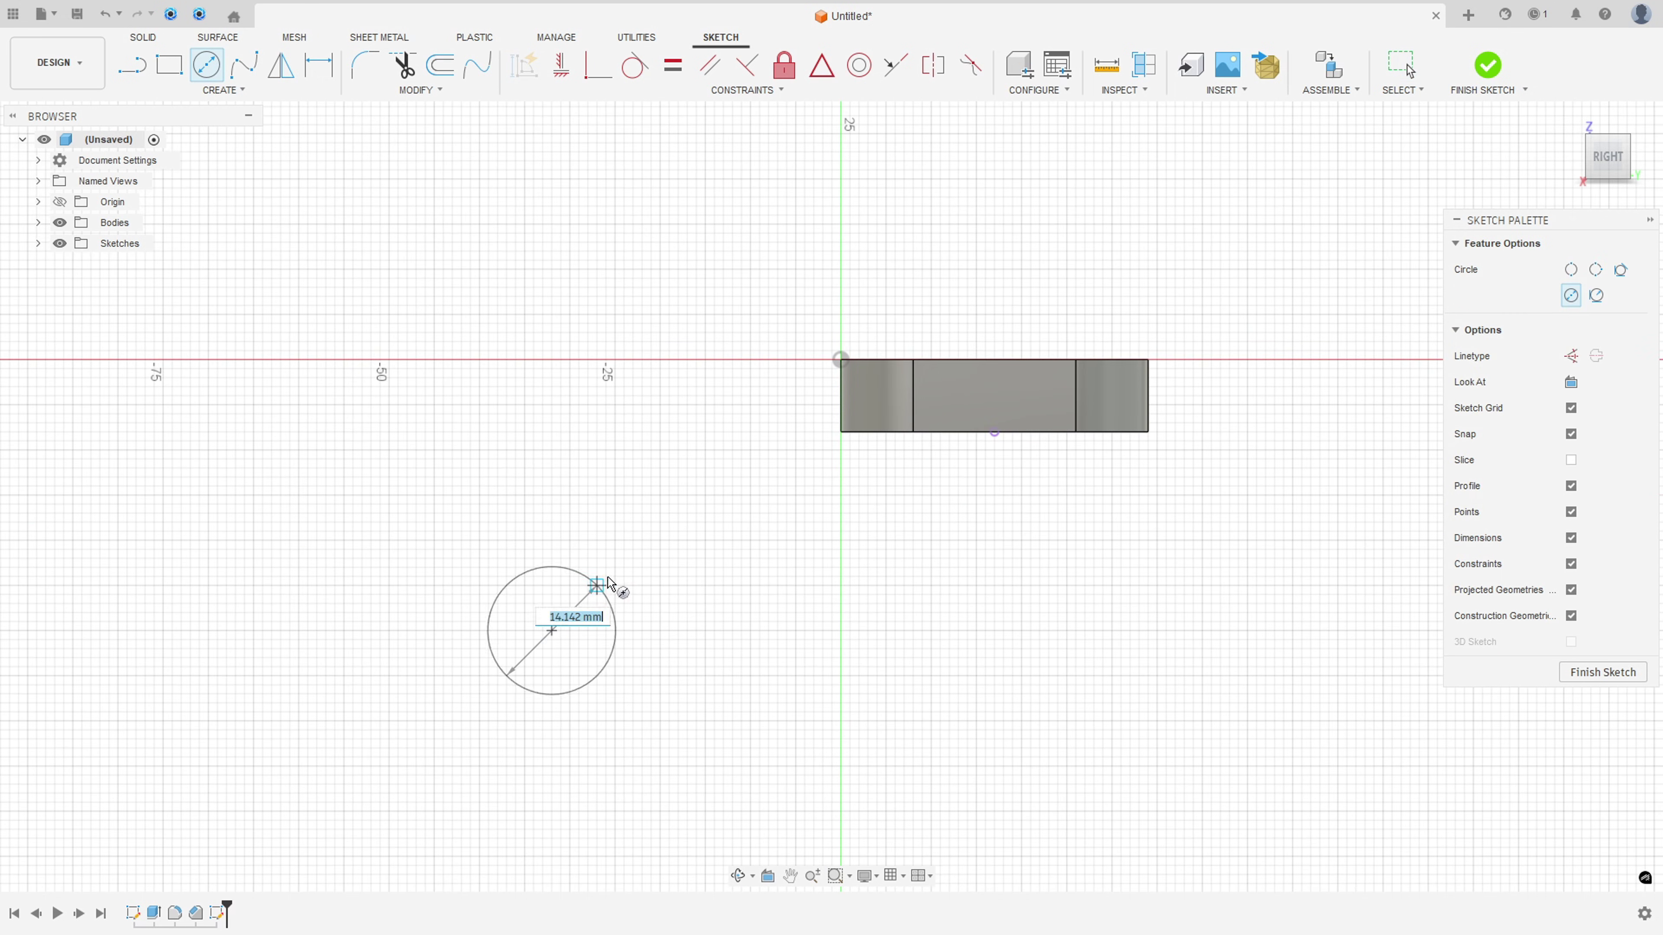
type("24")
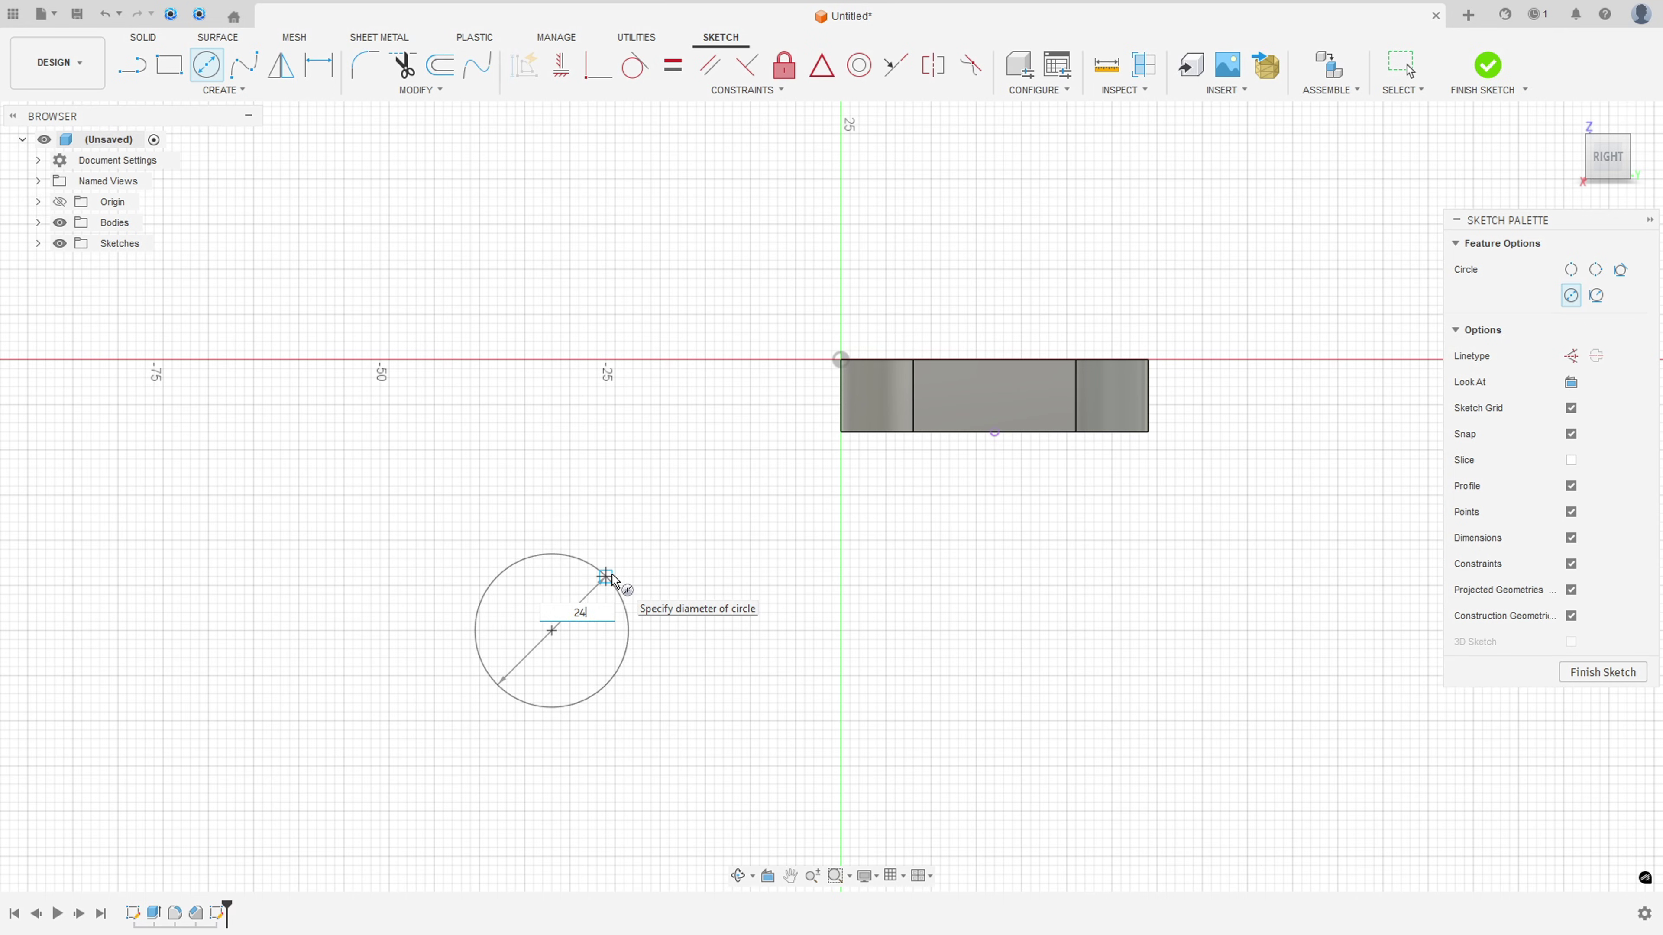
key("Return")
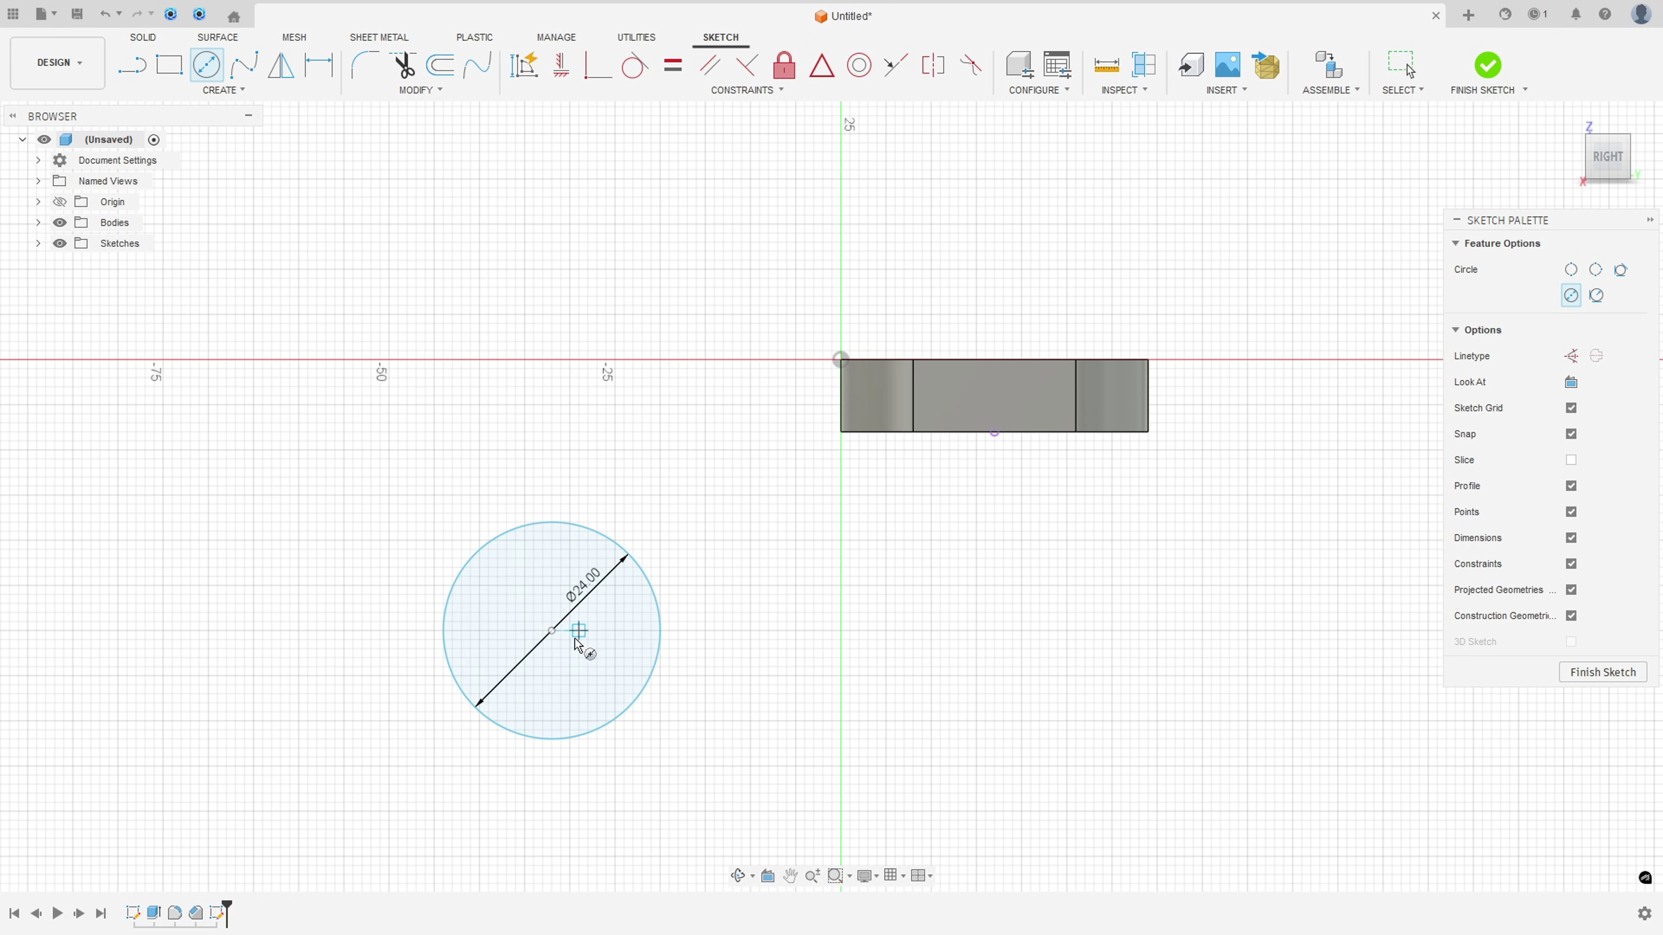
- Add a concentric 36 mm diameter circle and move both diameter labels outside the circles
left_click(551, 630)
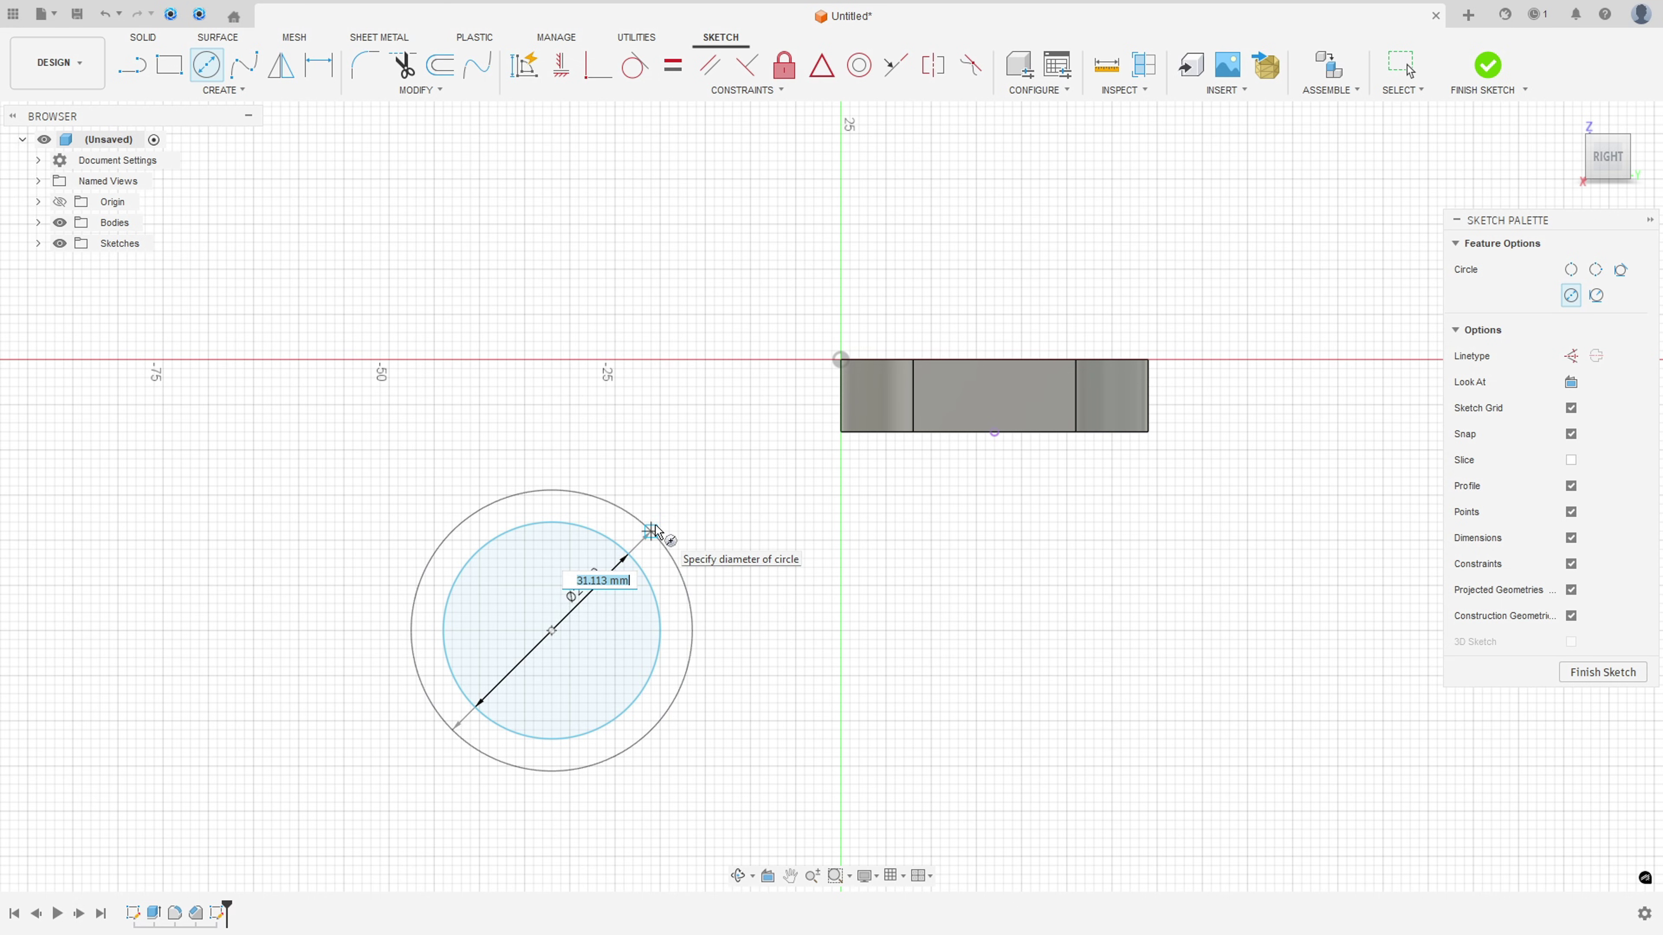
type("36")
key("Return")
key("Escape")
left_click_drag(605, 569, 731, 516)
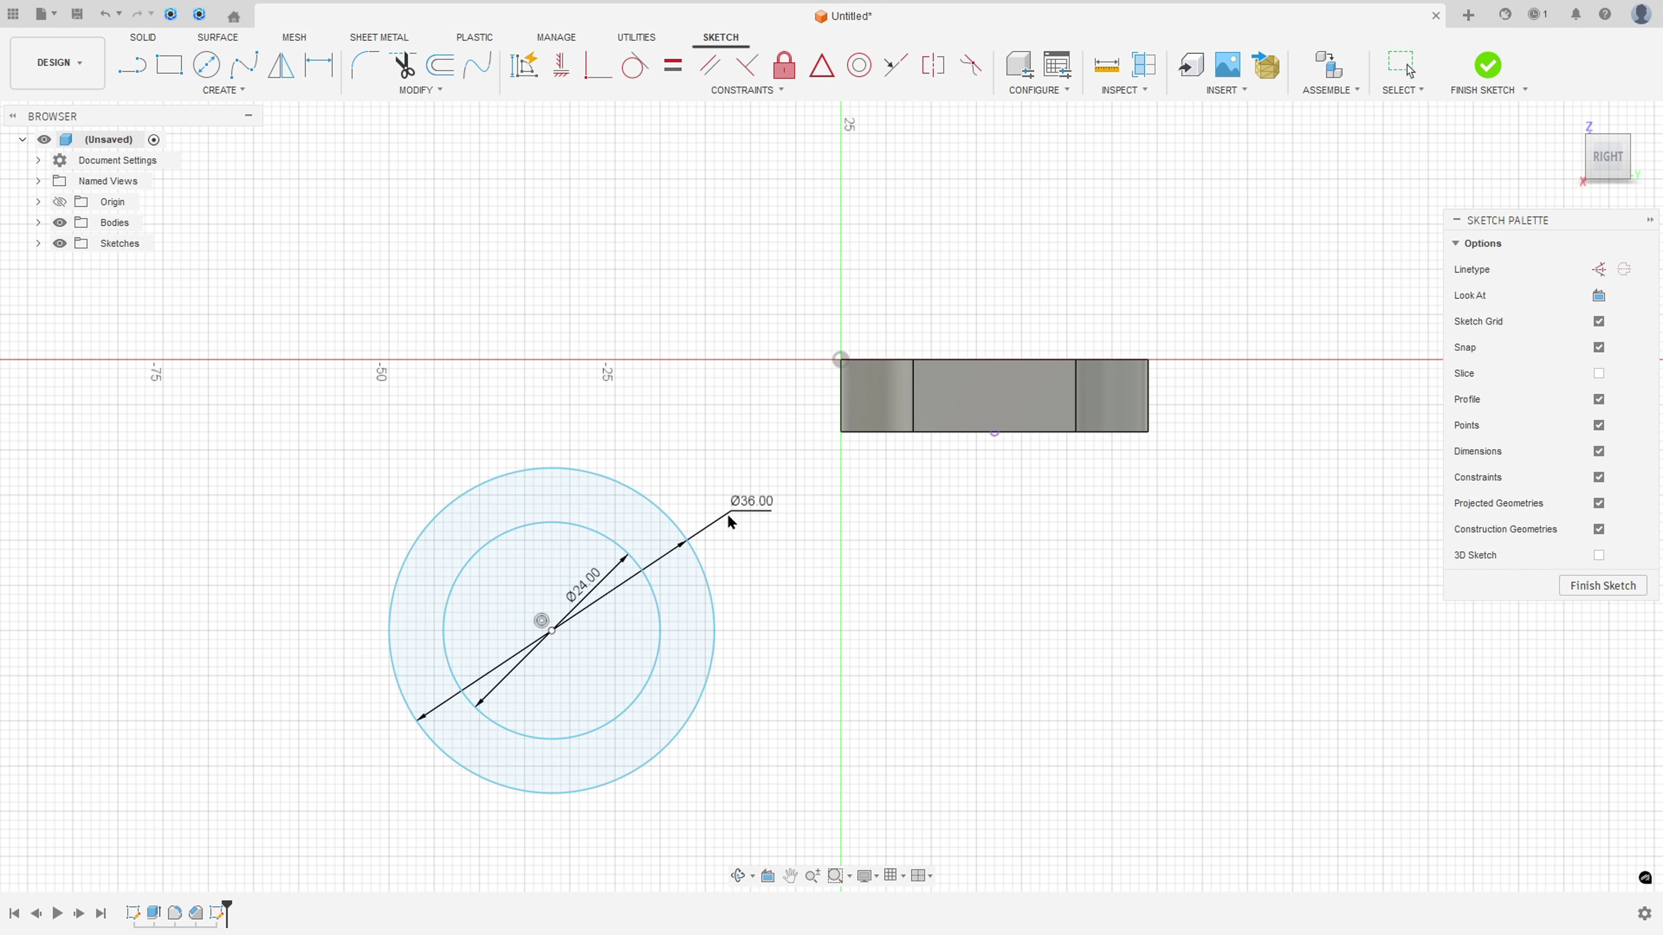
left_click_drag(583, 589, 779, 675)
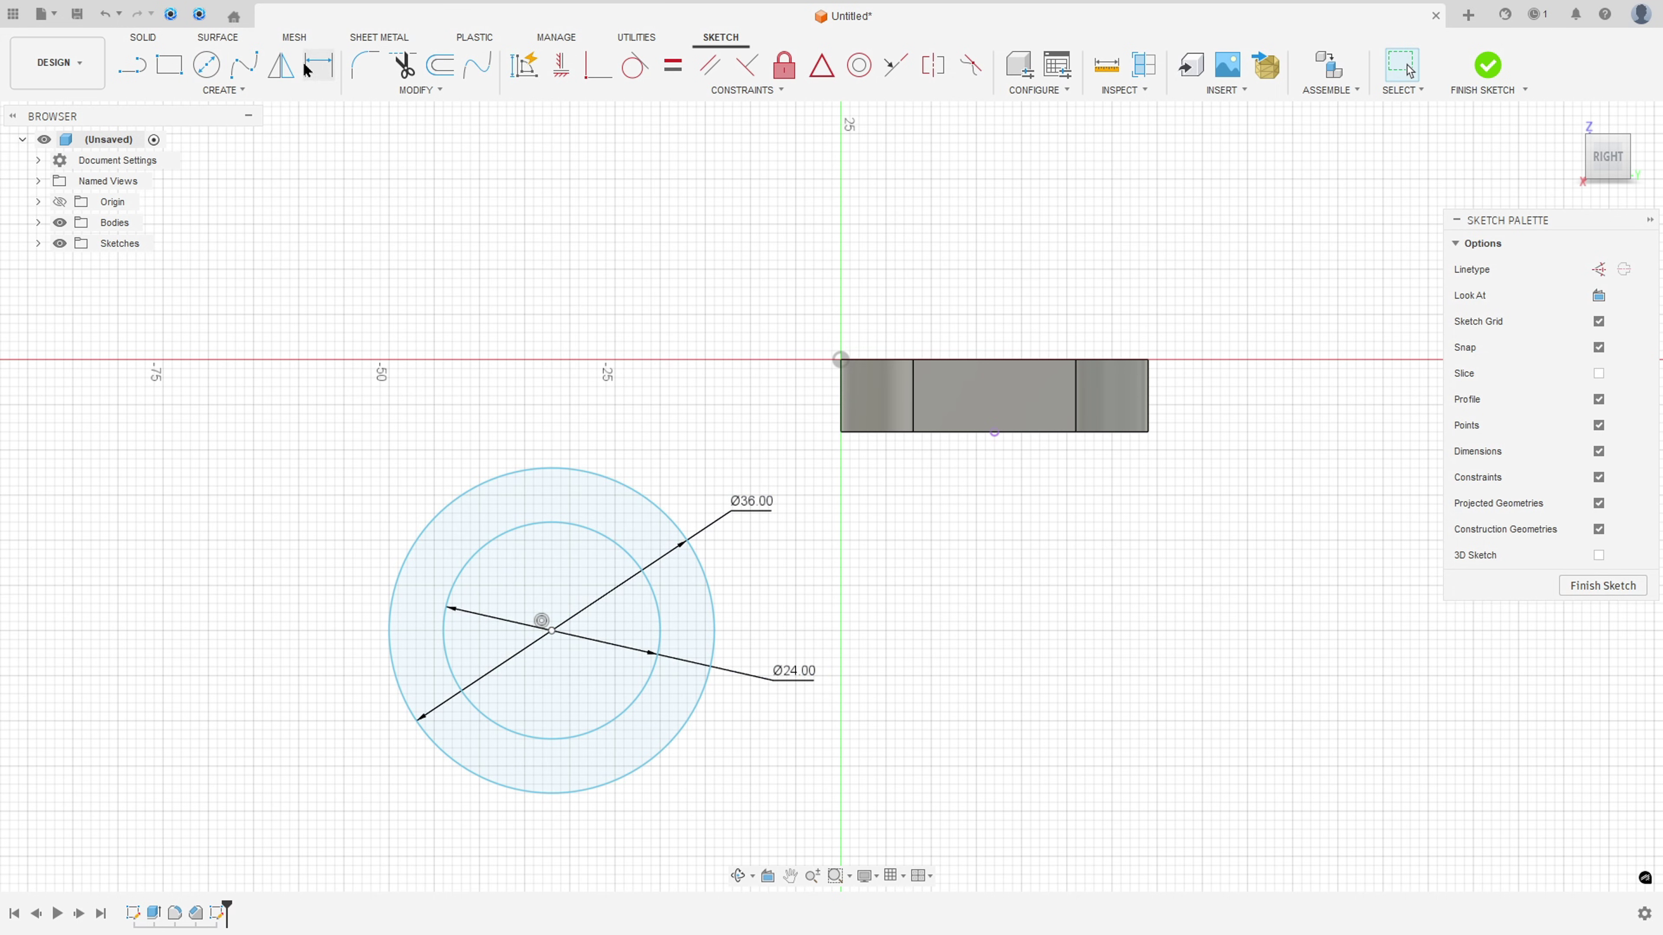
- Dimension the circles' centre 38 mm vertically below the origin
key("d")
left_click(551, 630)
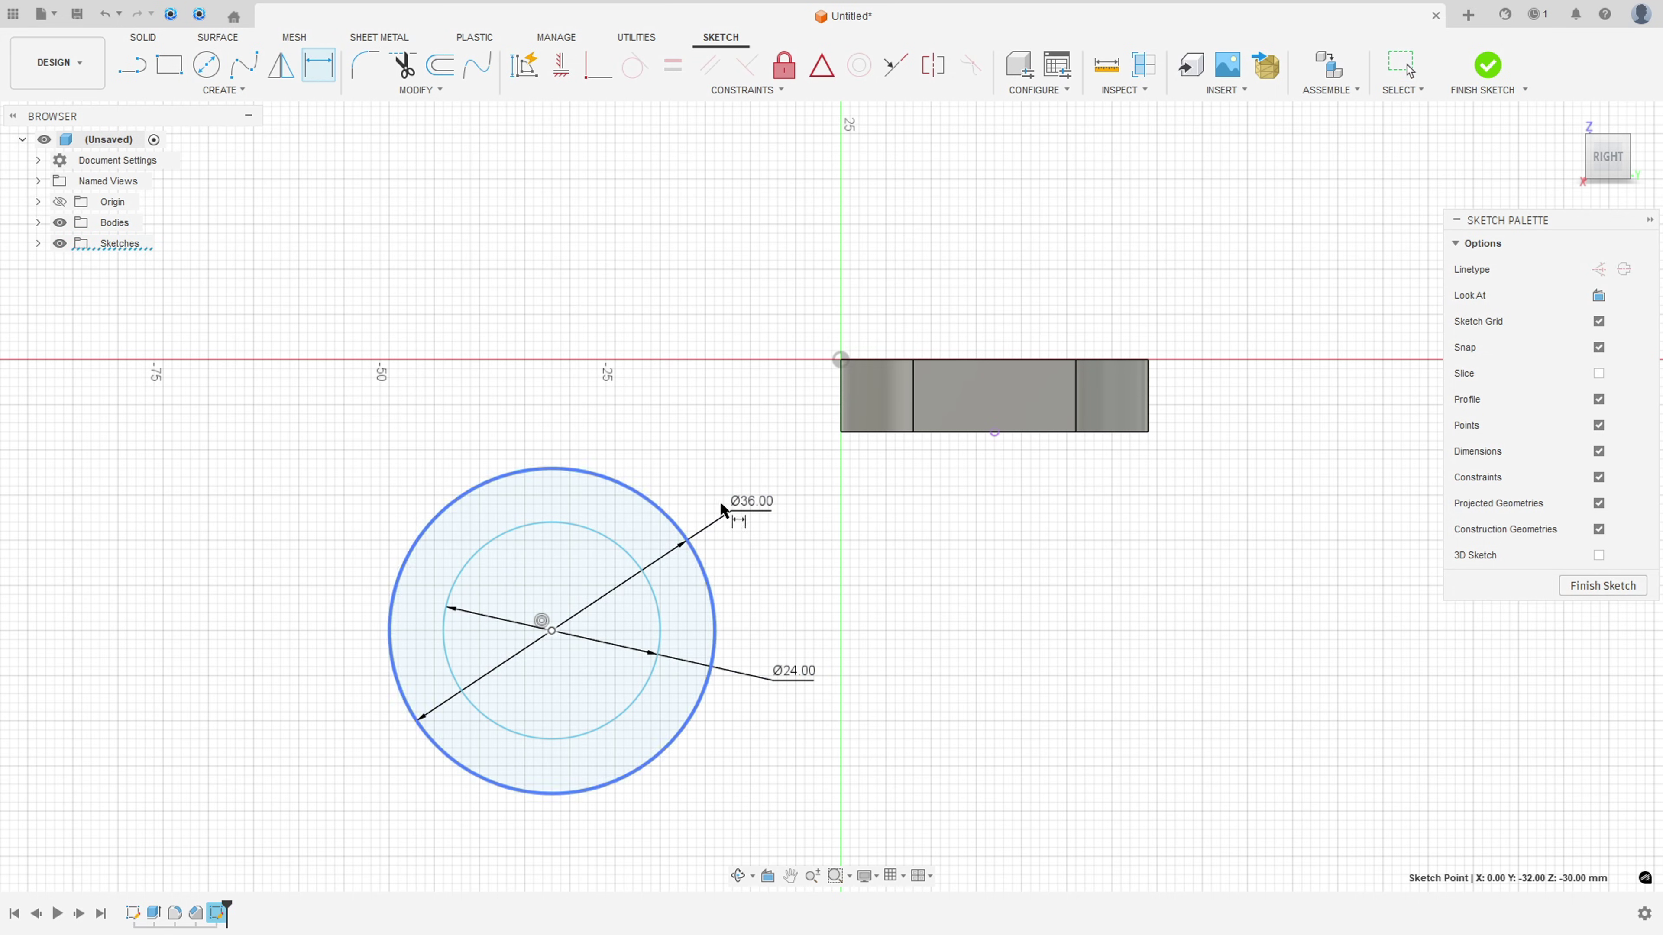
left_click(842, 360)
left_click(1239, 481)
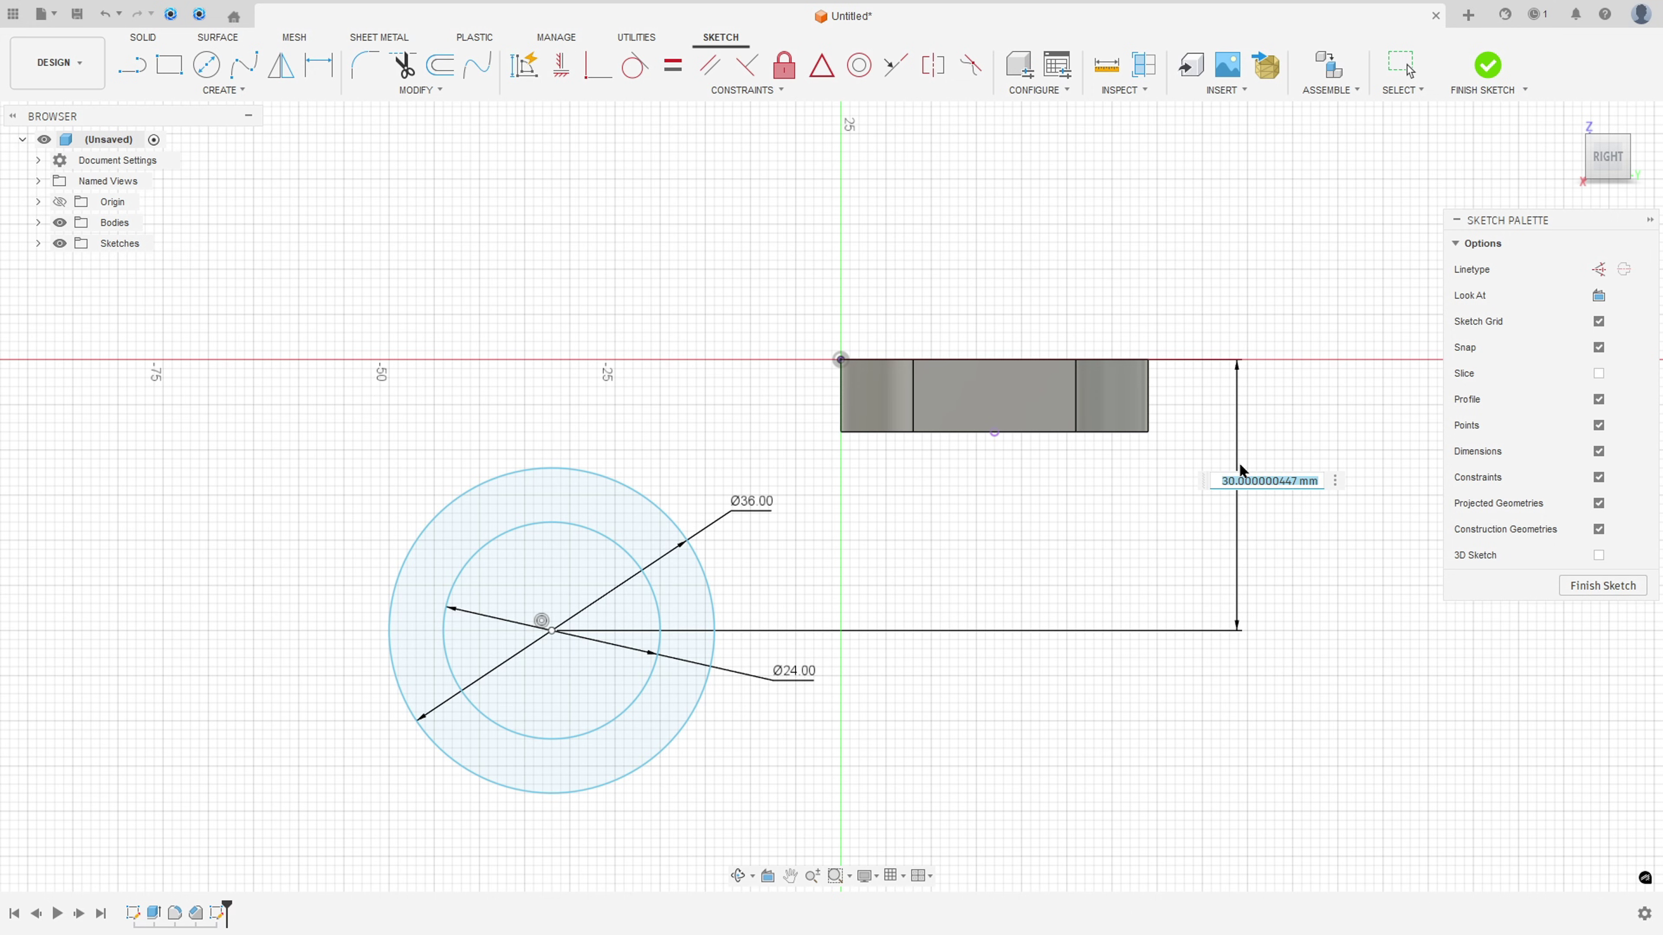
type("38")
key("Return")
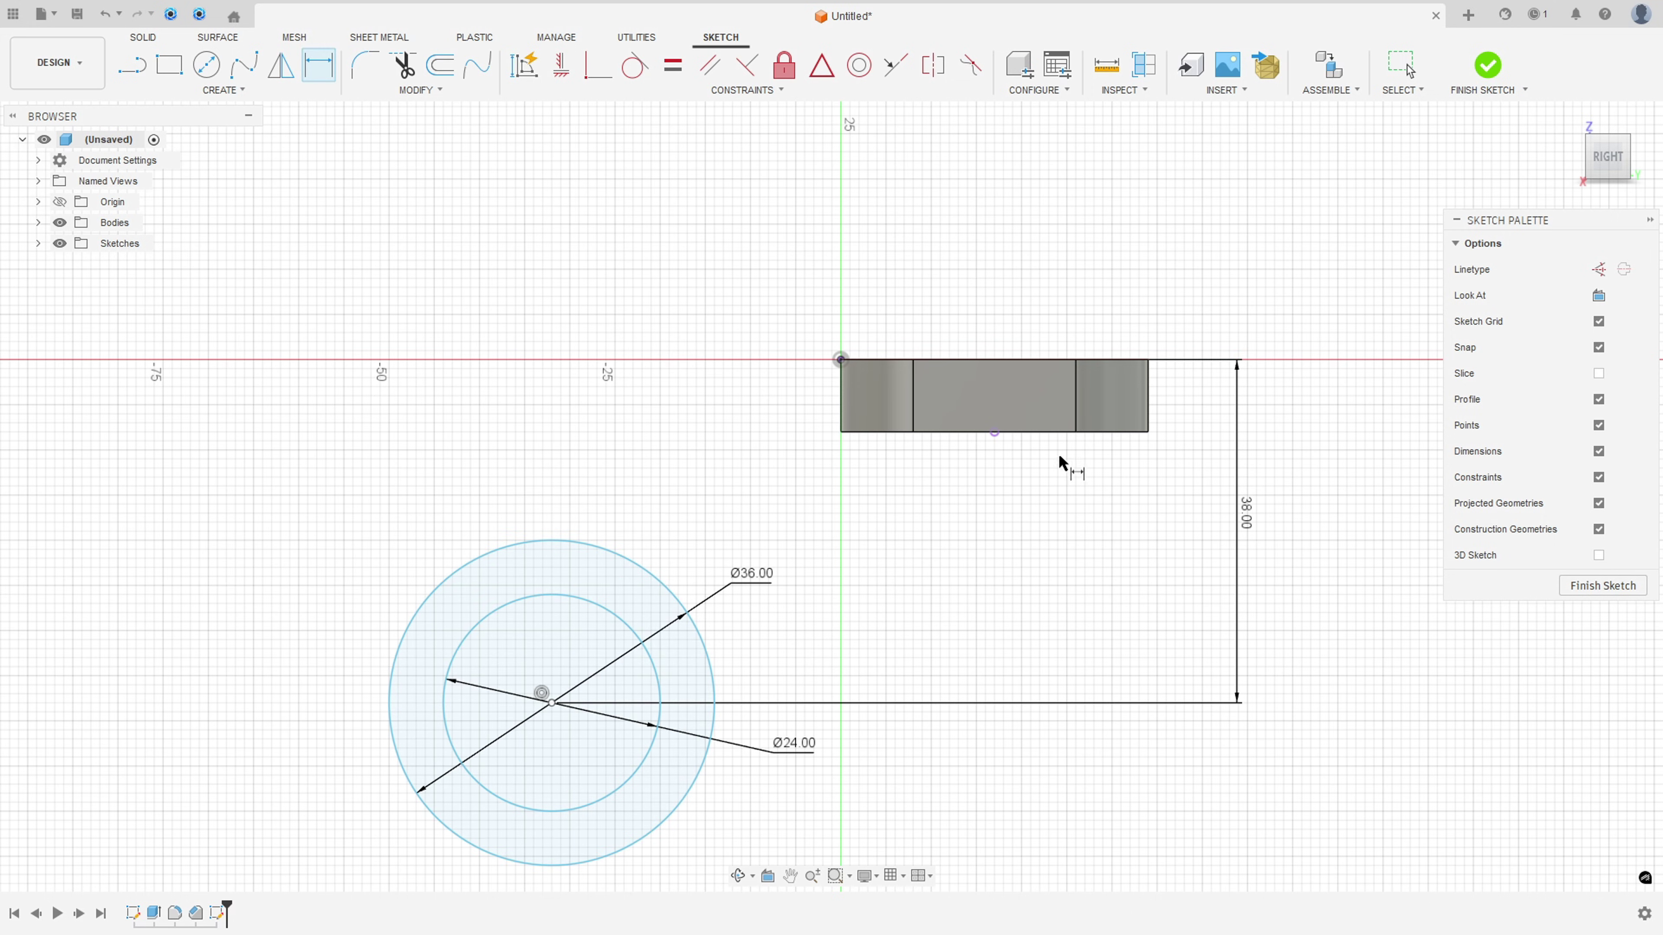
- Dimension the circles' centre 76 mm horizontally from the projected hole point, and switch to the Draw 61 PDF
left_click(994, 432)
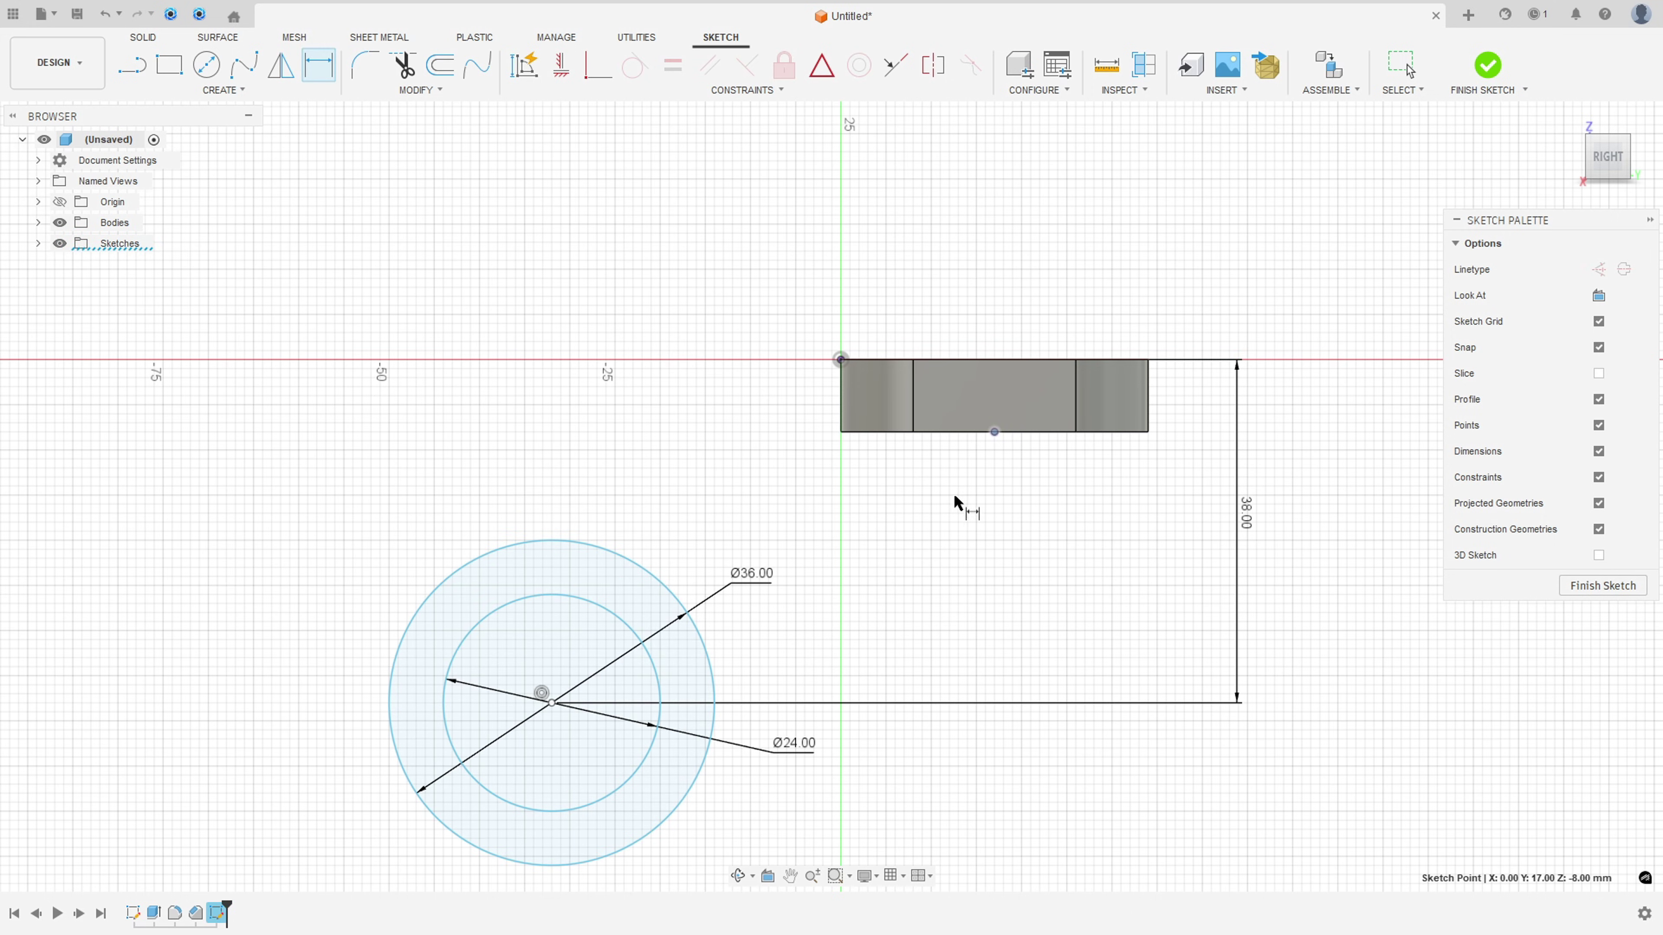
left_click(552, 704)
middle_click_drag(667, 809, 660, 533)
left_click(760, 698)
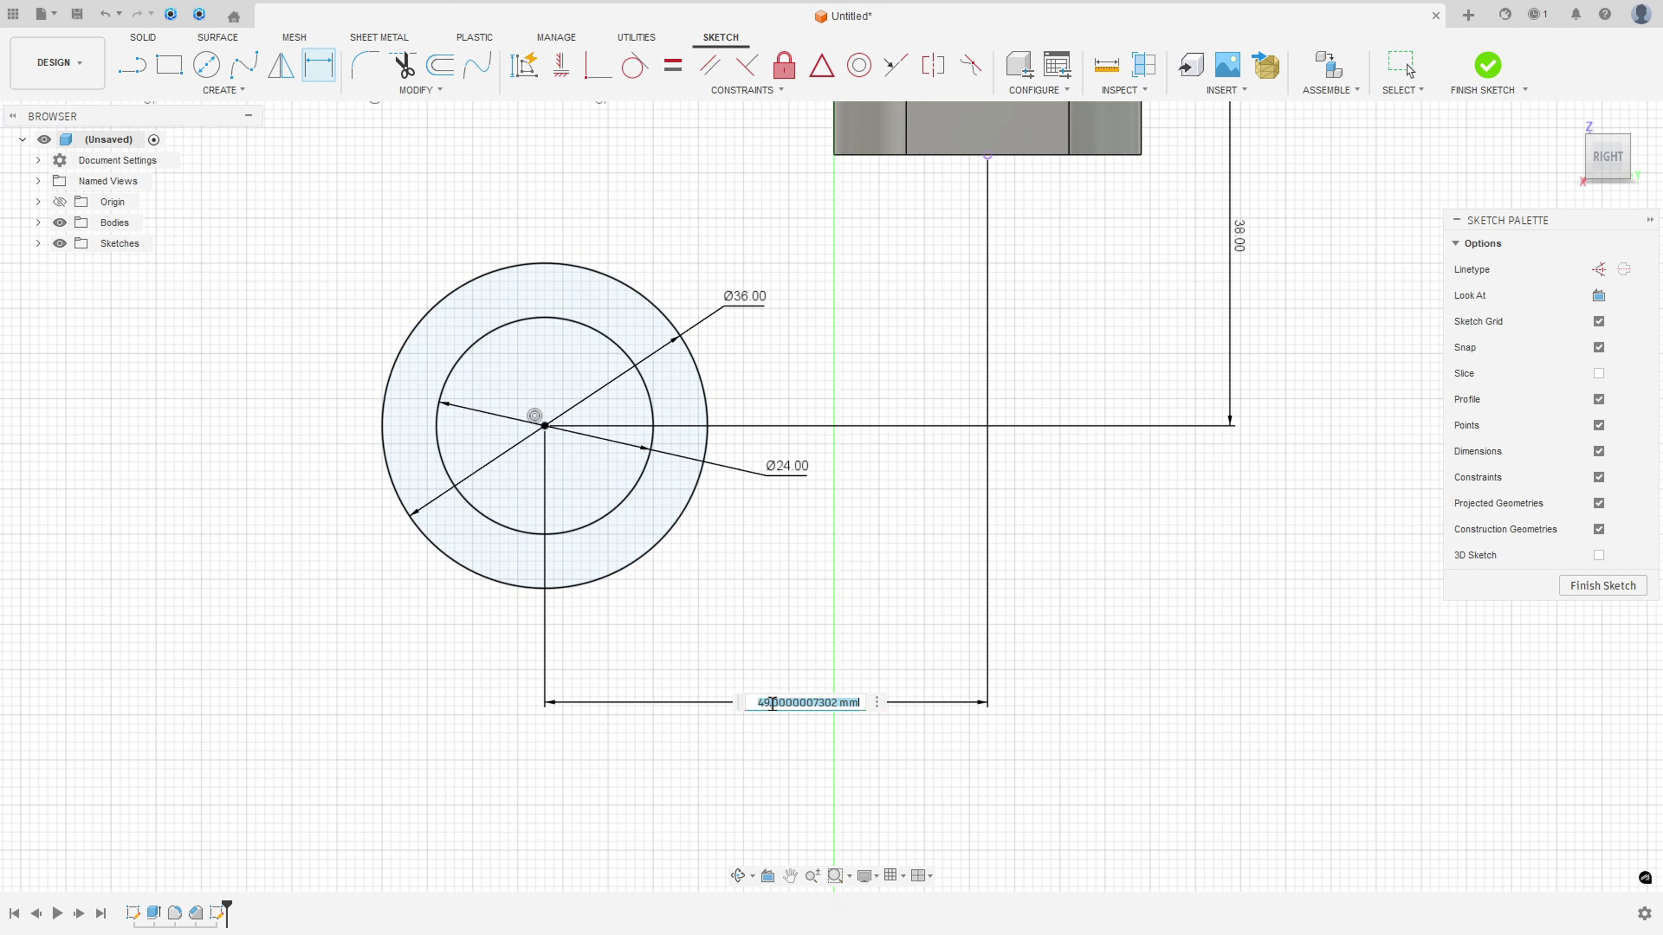
type("76")
key("Return")
scroll(549, 668, "down", 3)
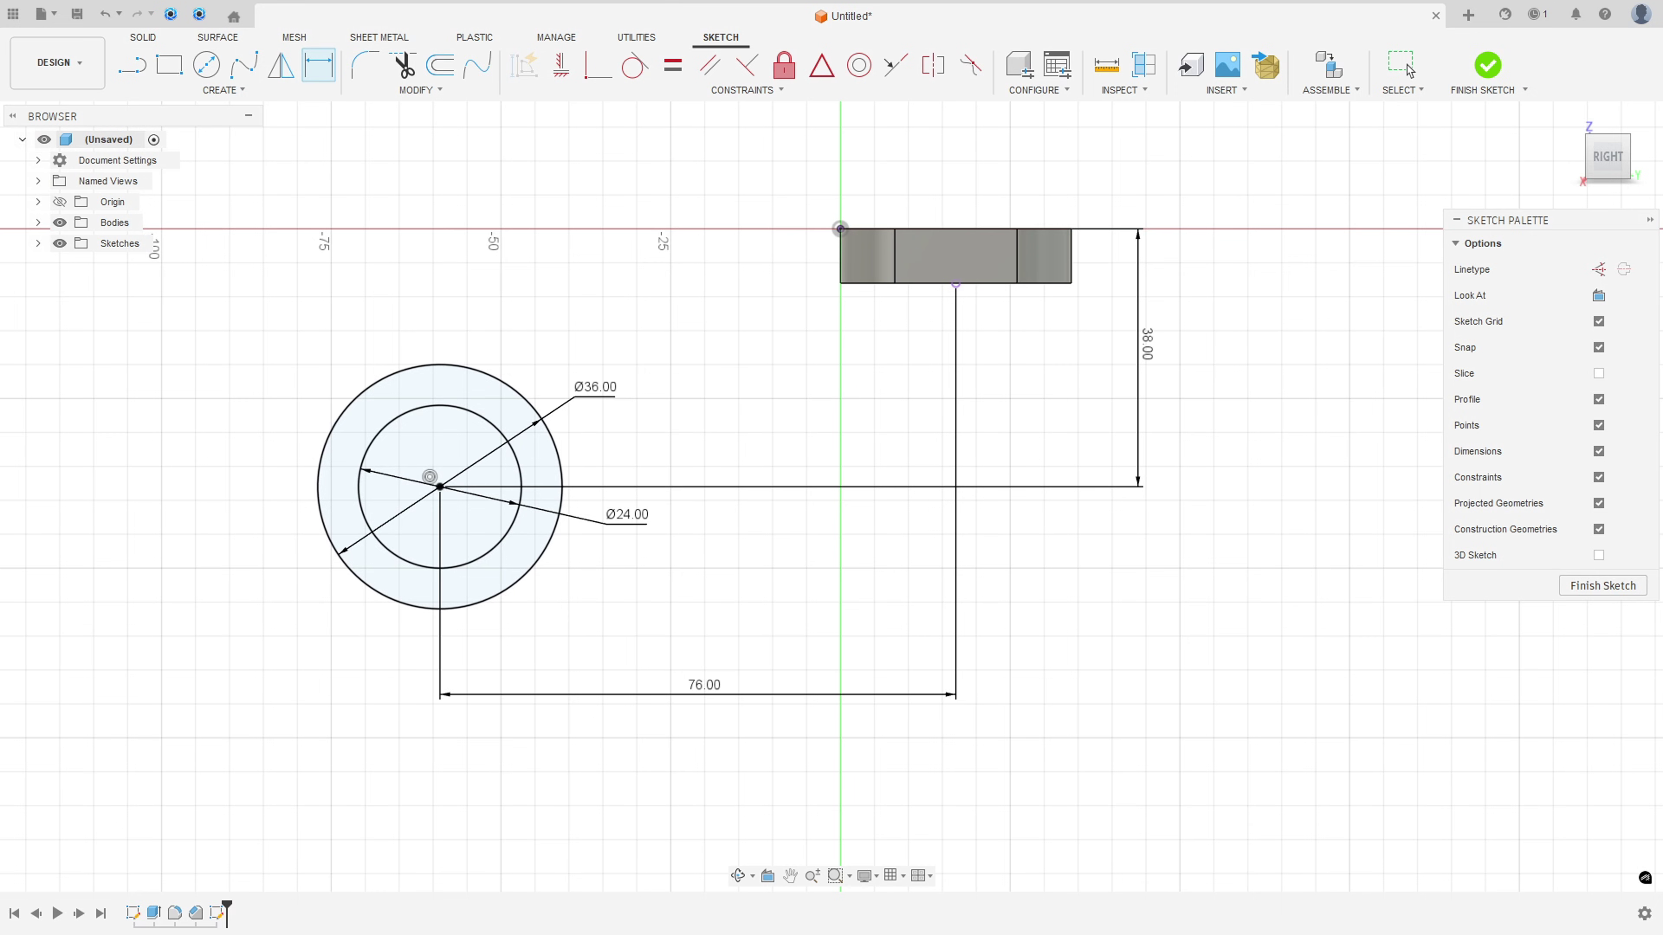
key("alt+Tab")
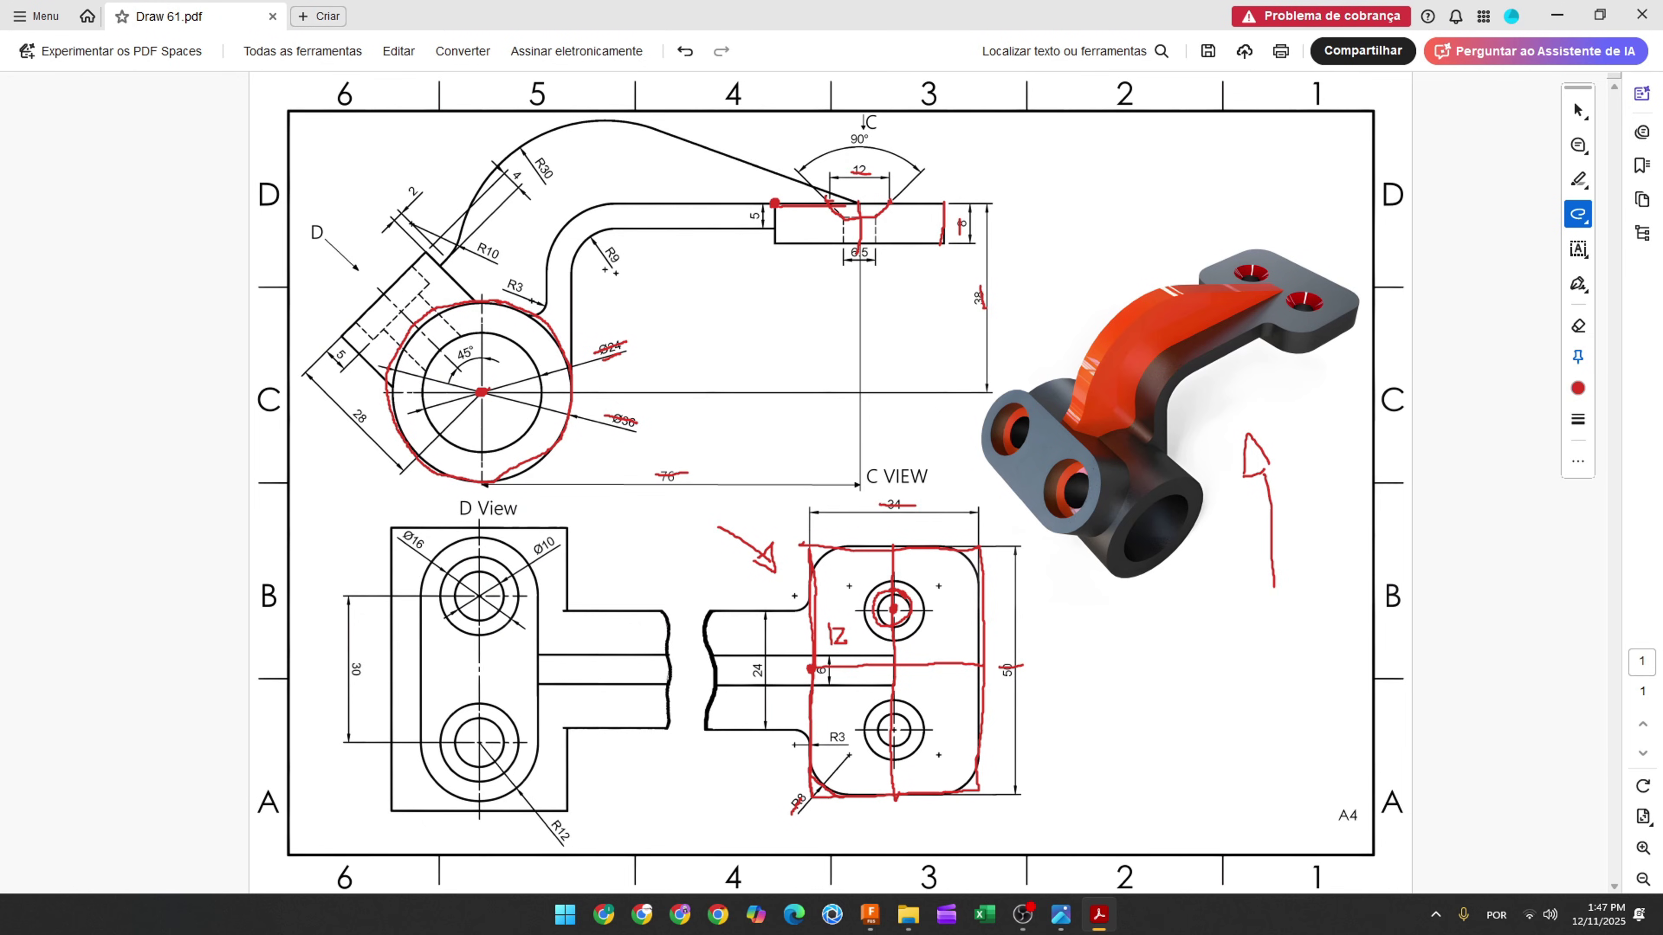
left_click_drag(378, 290, 474, 382)
left_click_drag(339, 342, 377, 302)
key("ctrl+z")
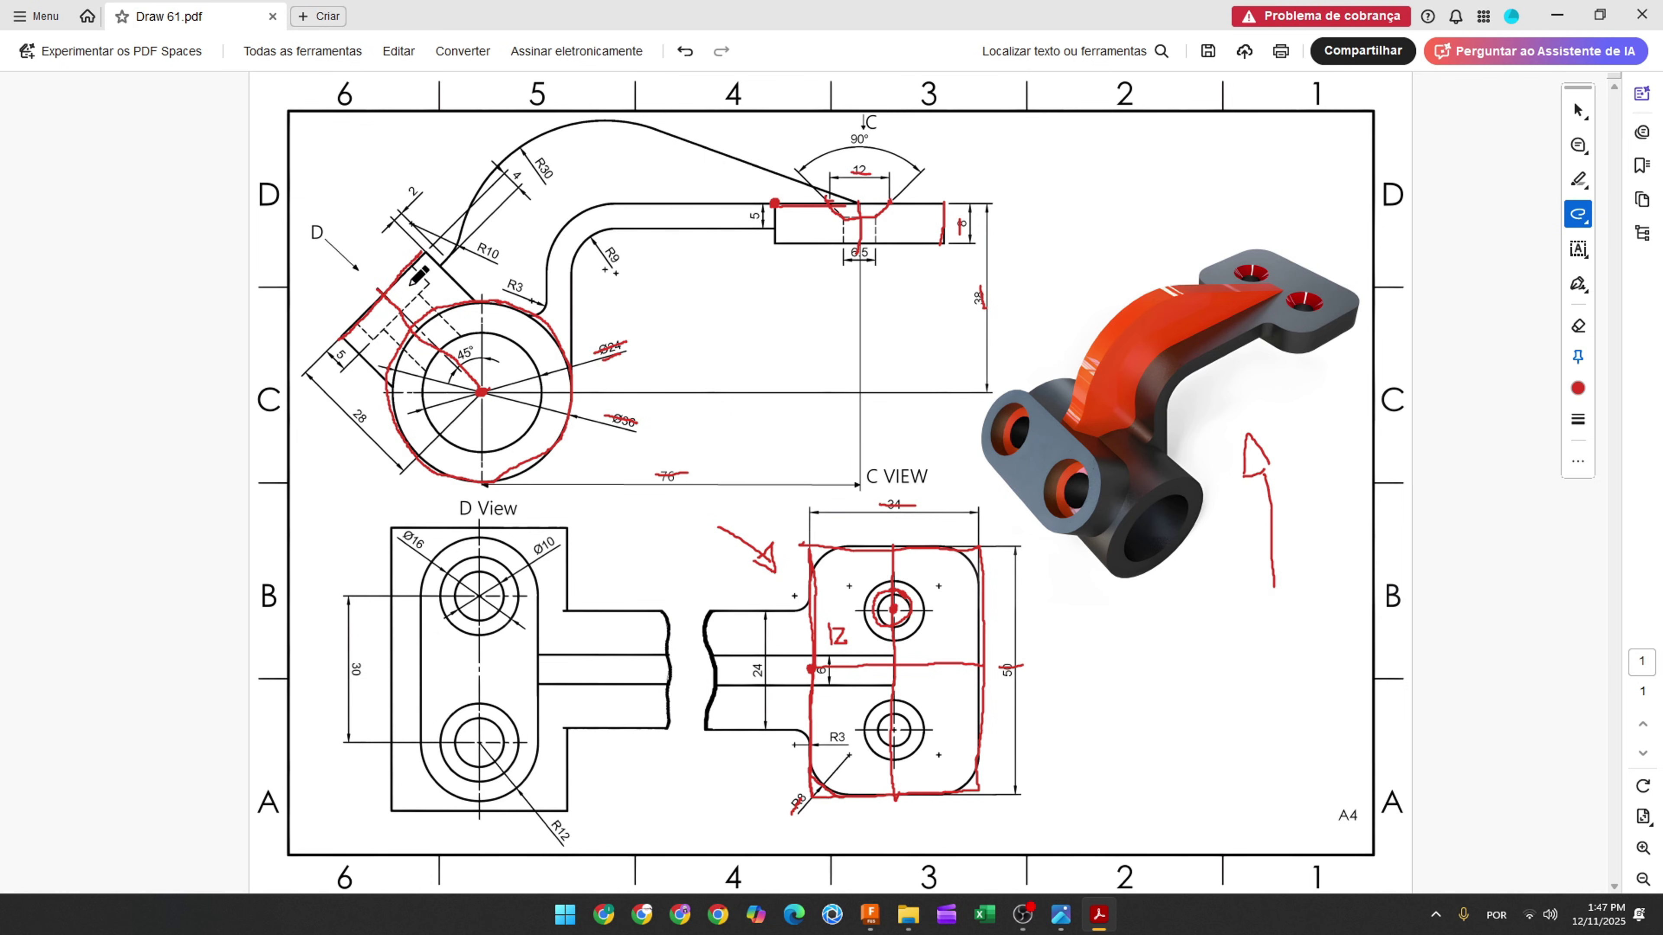
key("ctrl+z")
key("ctrl+z")
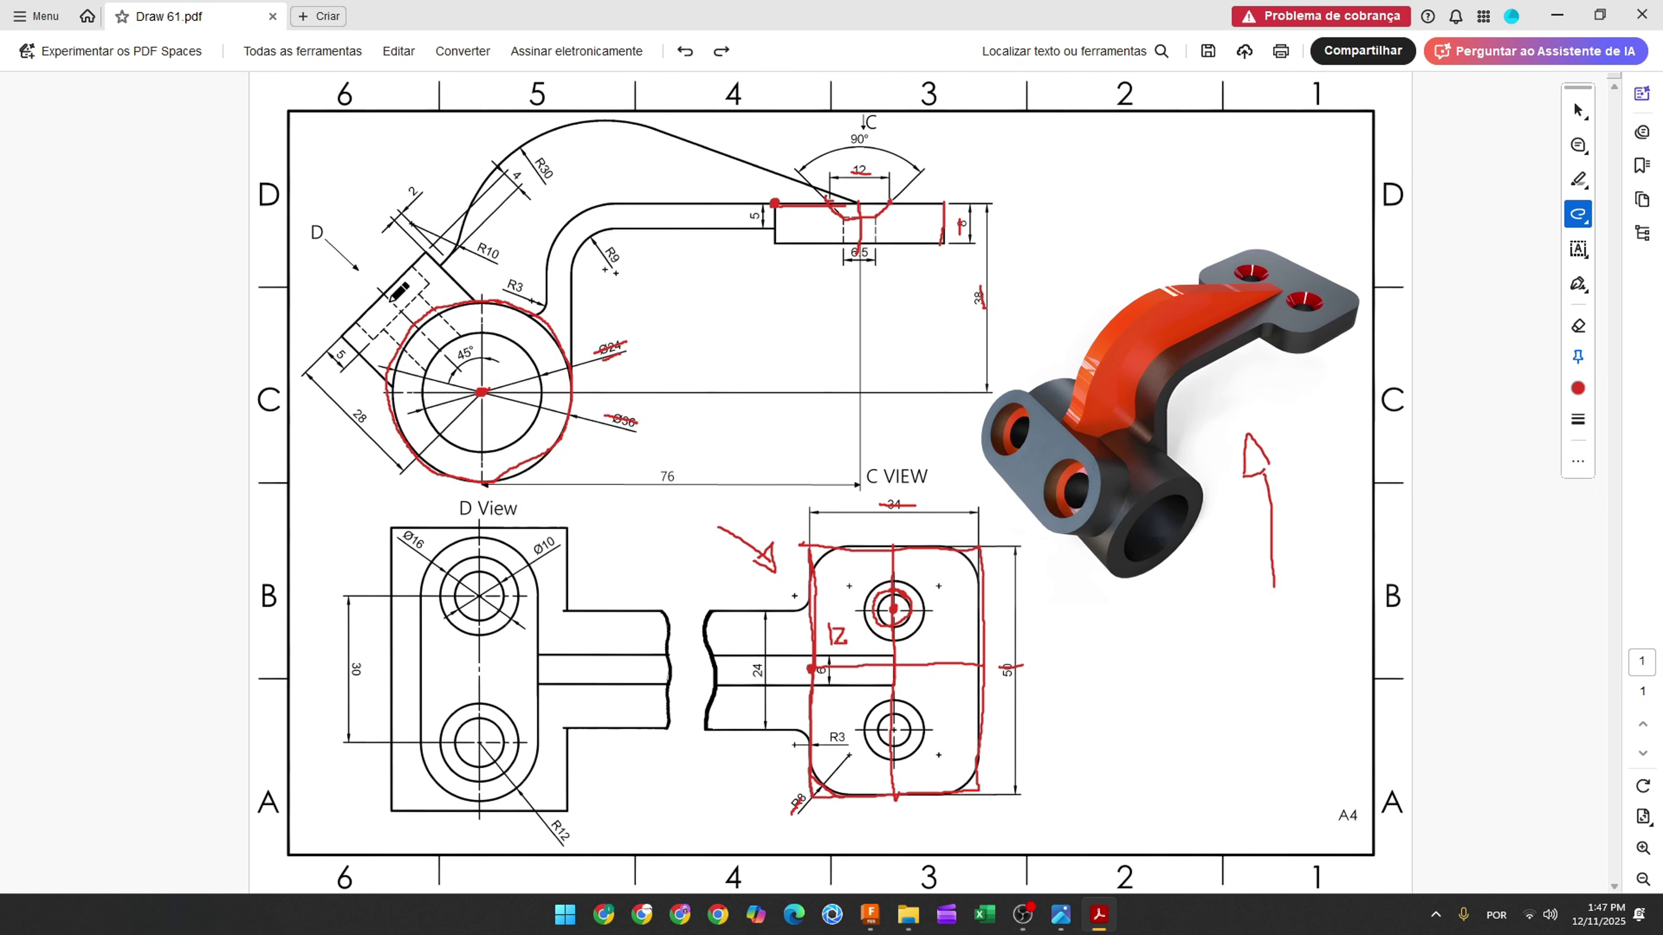
mouse_move(381, 295)
left_mouse_down()
mouse_move(461, 354)
mouse_move(482, 393)
left_mouse_up()
mouse_move(368, 406)
left_mouse_down()
mouse_move(356, 411)
mouse_move(377, 425)
left_mouse_up()
key("ctrl+z")
key("ctrl+z")
key("ctrl+z")
- Mark the inclined pad axis, vertical reference line, 45° angle and 28 mm dimension in red on the PDF, and return to Fusion
mouse_move(386, 296)
left_mouse_down()
mouse_move(480, 391)
mouse_move(486, 303)
left_mouse_up()
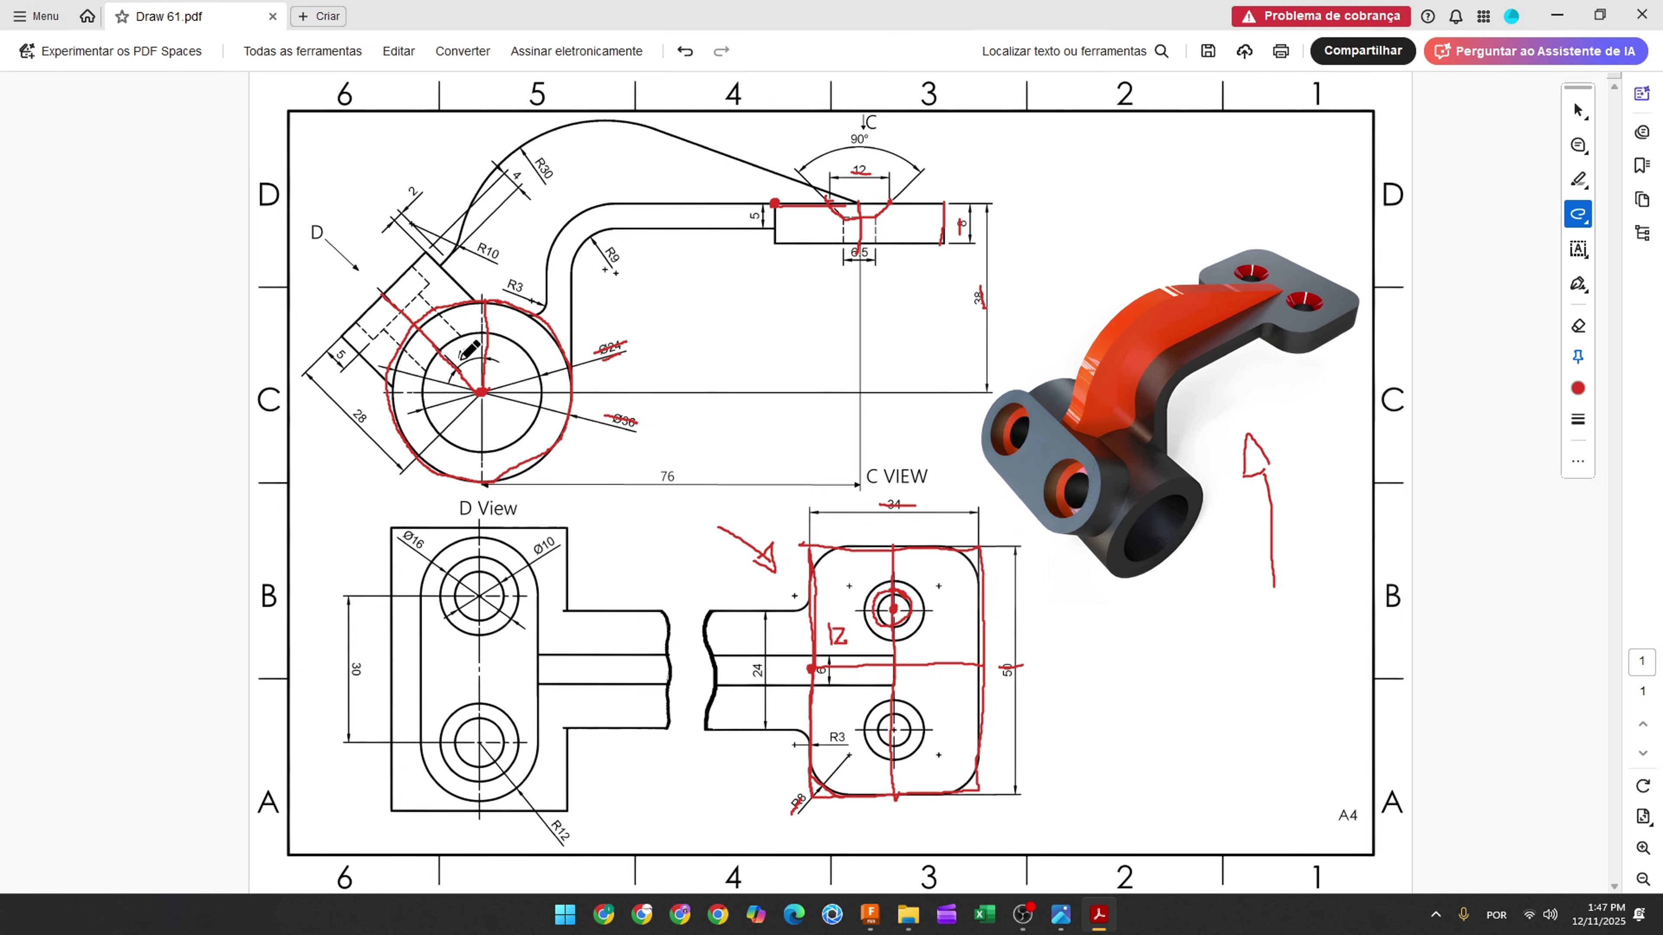
left_click_drag(350, 409, 381, 431)
left_click(869, 914)
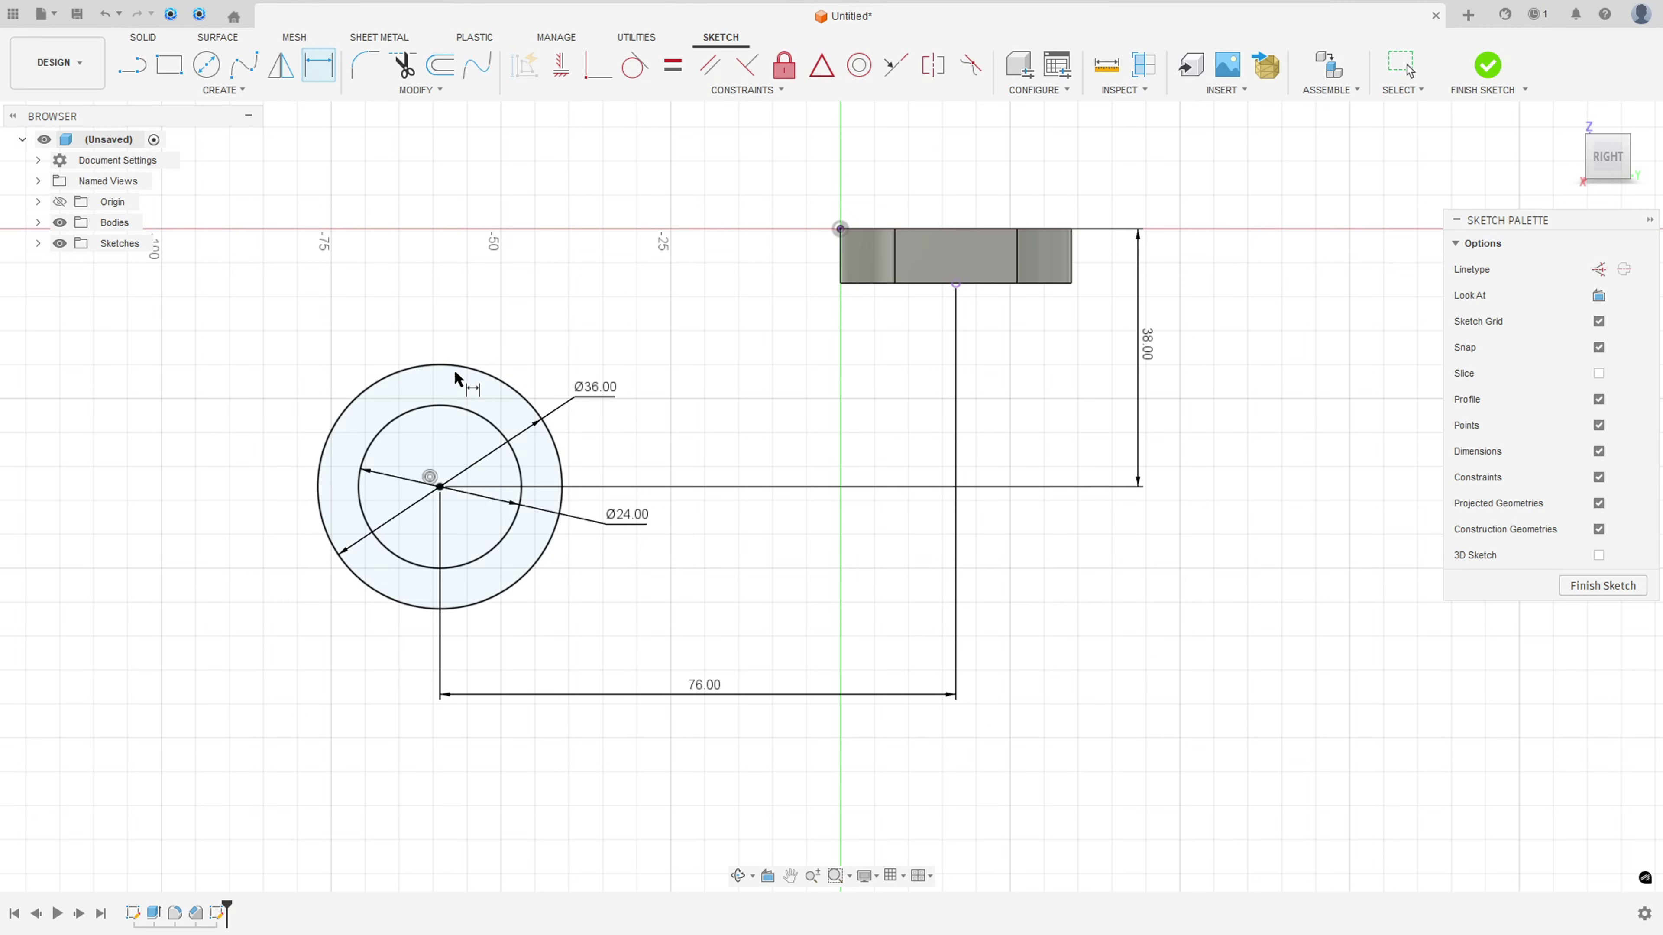
- Sketch a vertical construction line from the circles' centre upward, ending above the 36 mm circle
key("l")
left_click(1598, 268)
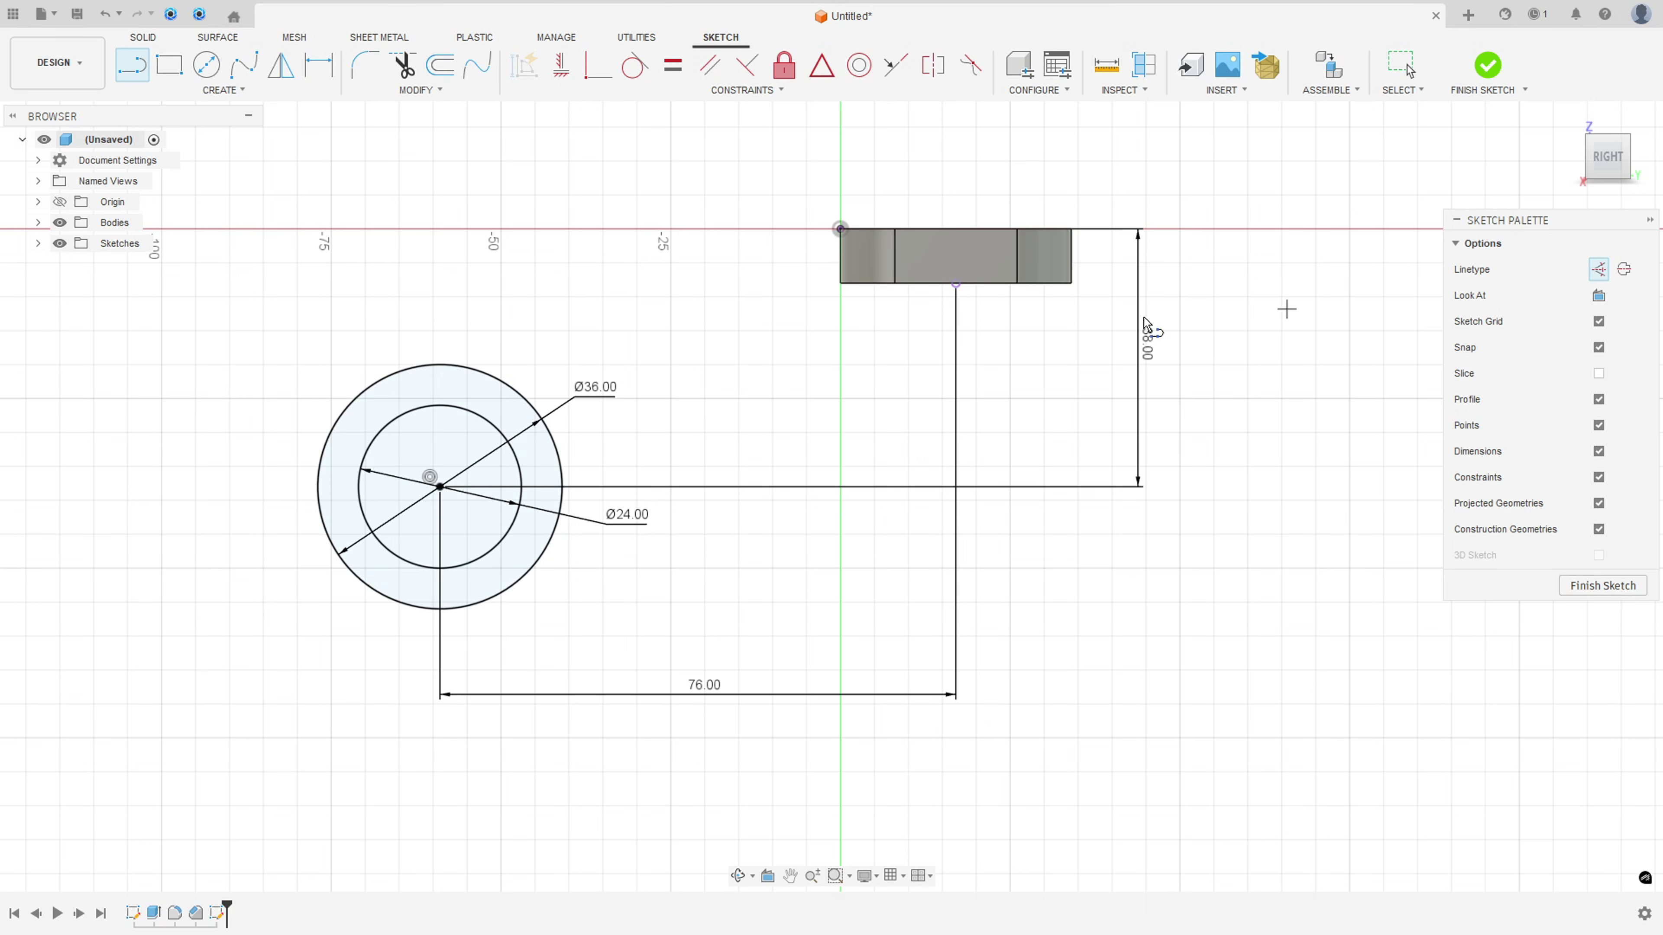
left_click(440, 486)
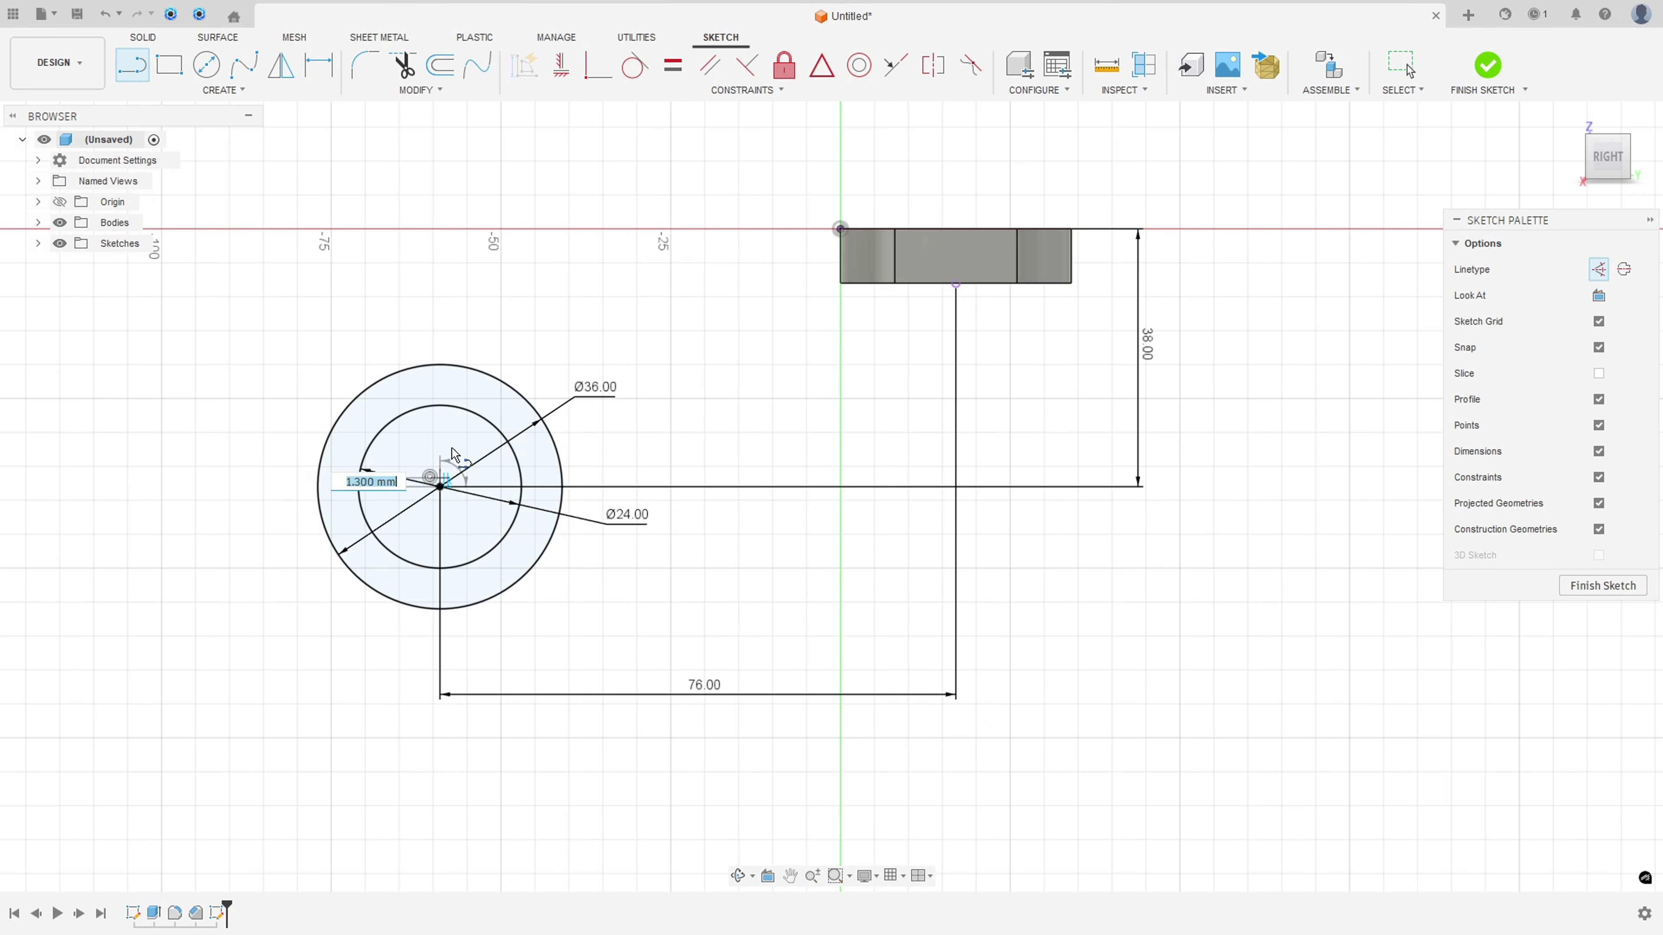
left_click(445, 310)
scroll(405, 475, "up", 4)
key("Escape")
middle_click_drag(489, 535, 560, 624)
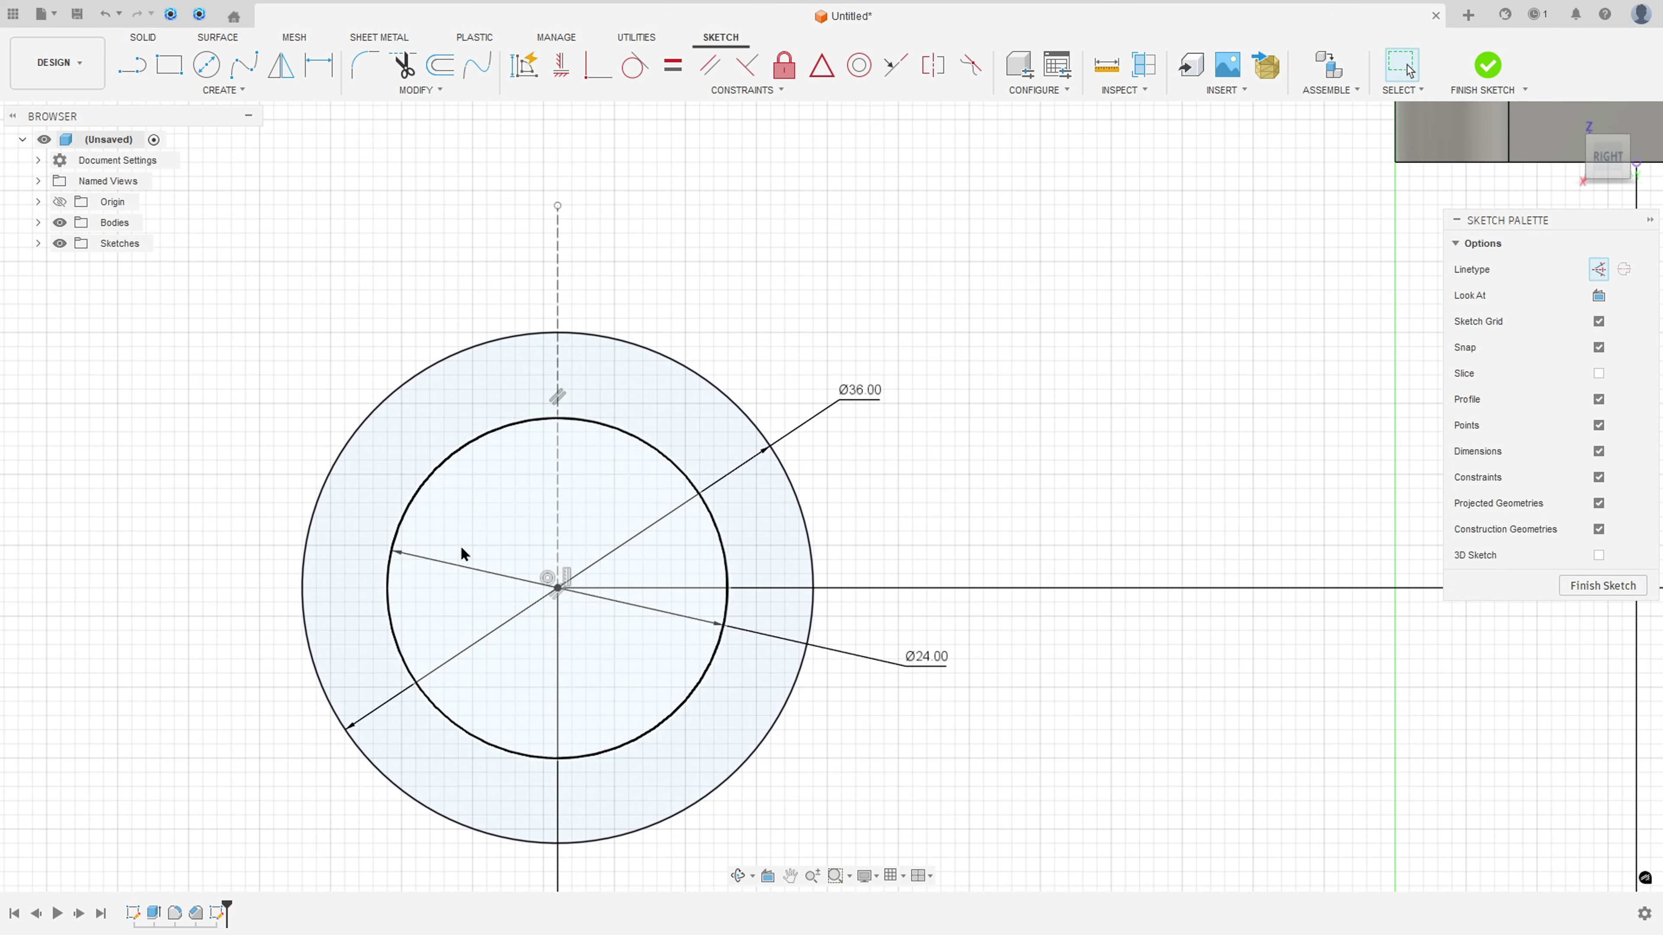
- Sketch an inclined construction line about 30 mm long from the circles' centre, up and away from the plate
key("l")
left_click(558, 588)
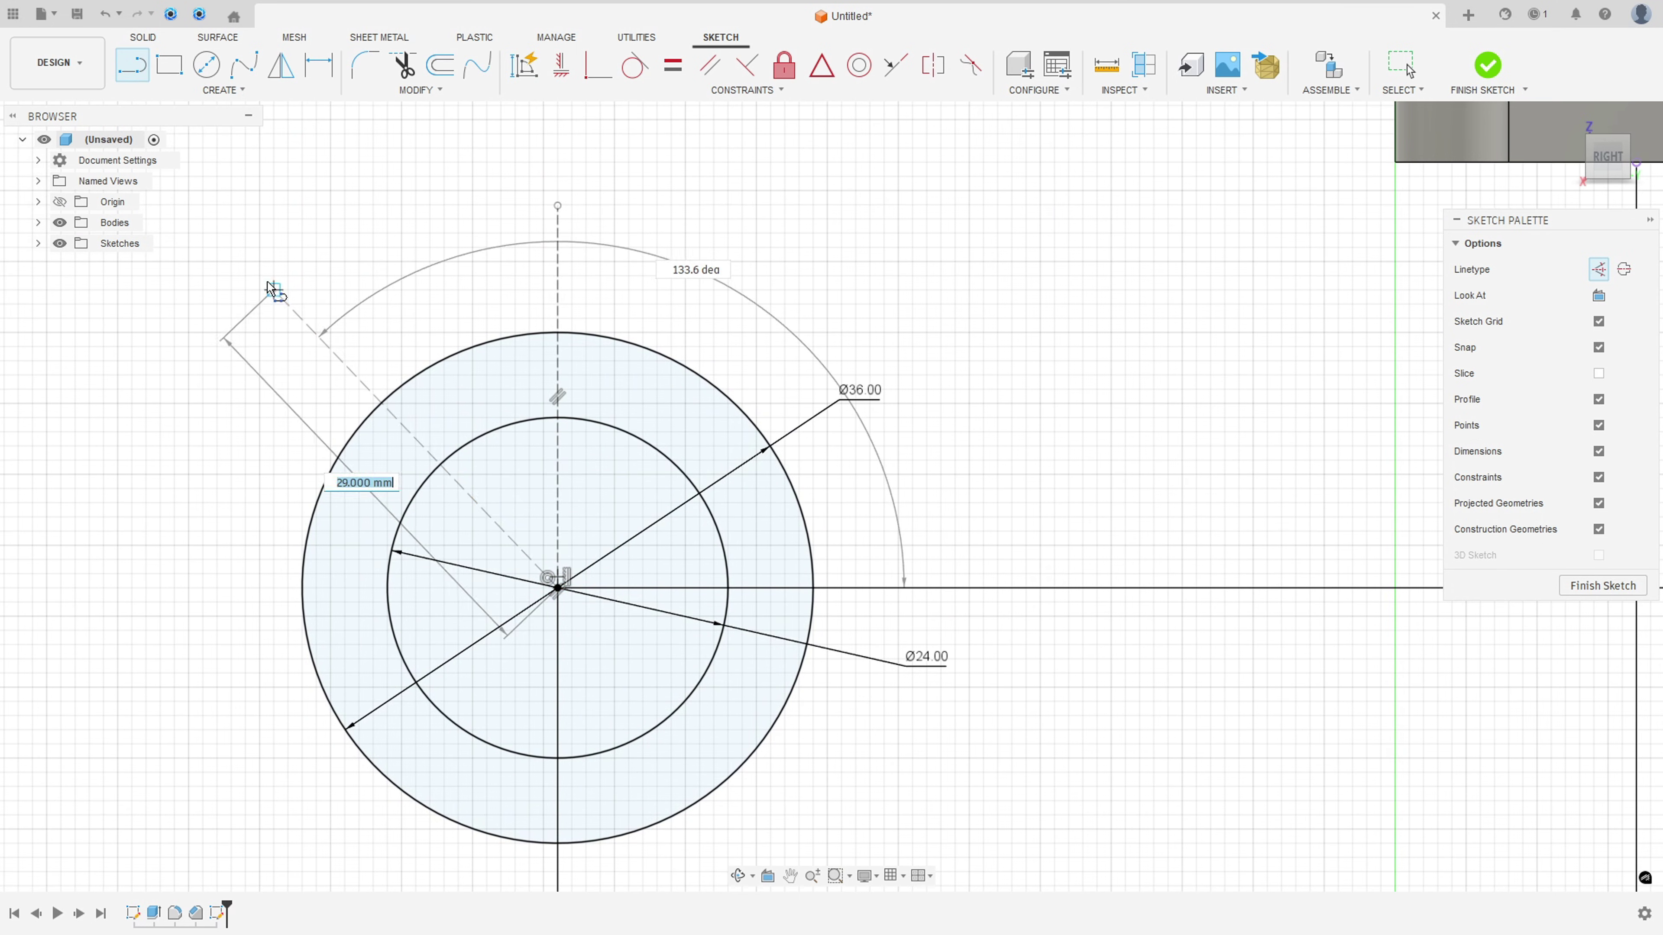
left_click(266, 281)
key("Escape")
- Dimension the angle between the inclined and vertical construction lines as 45 degrees
left_click(321, 73)
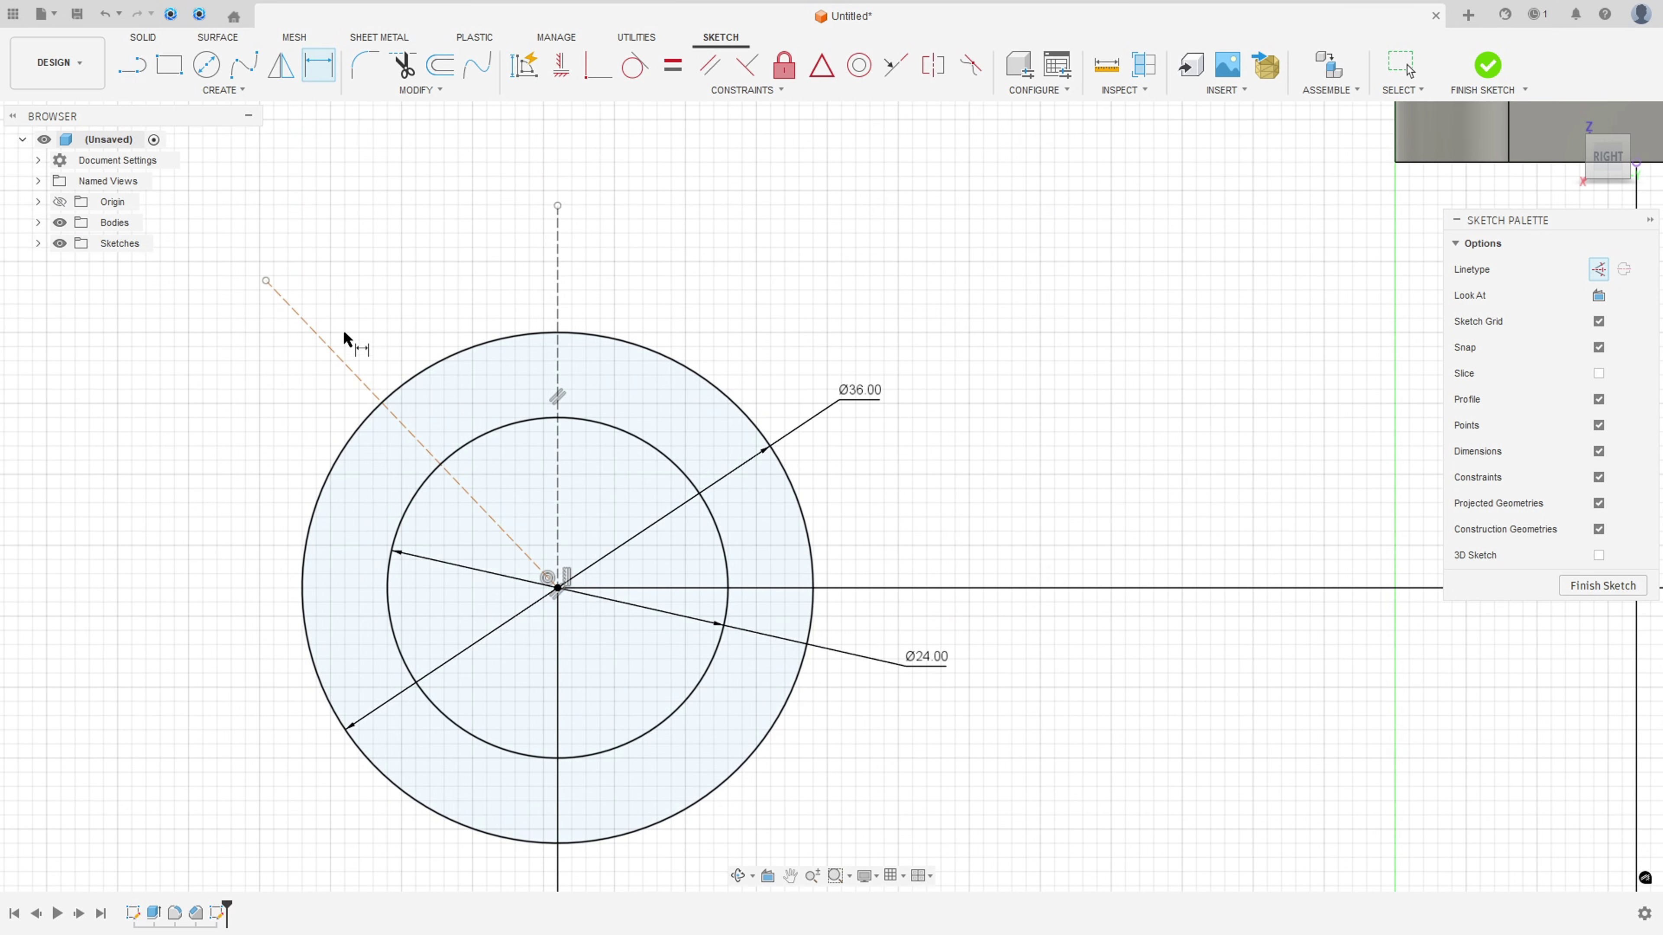
left_click(338, 355)
left_click(557, 302)
left_click(458, 330)
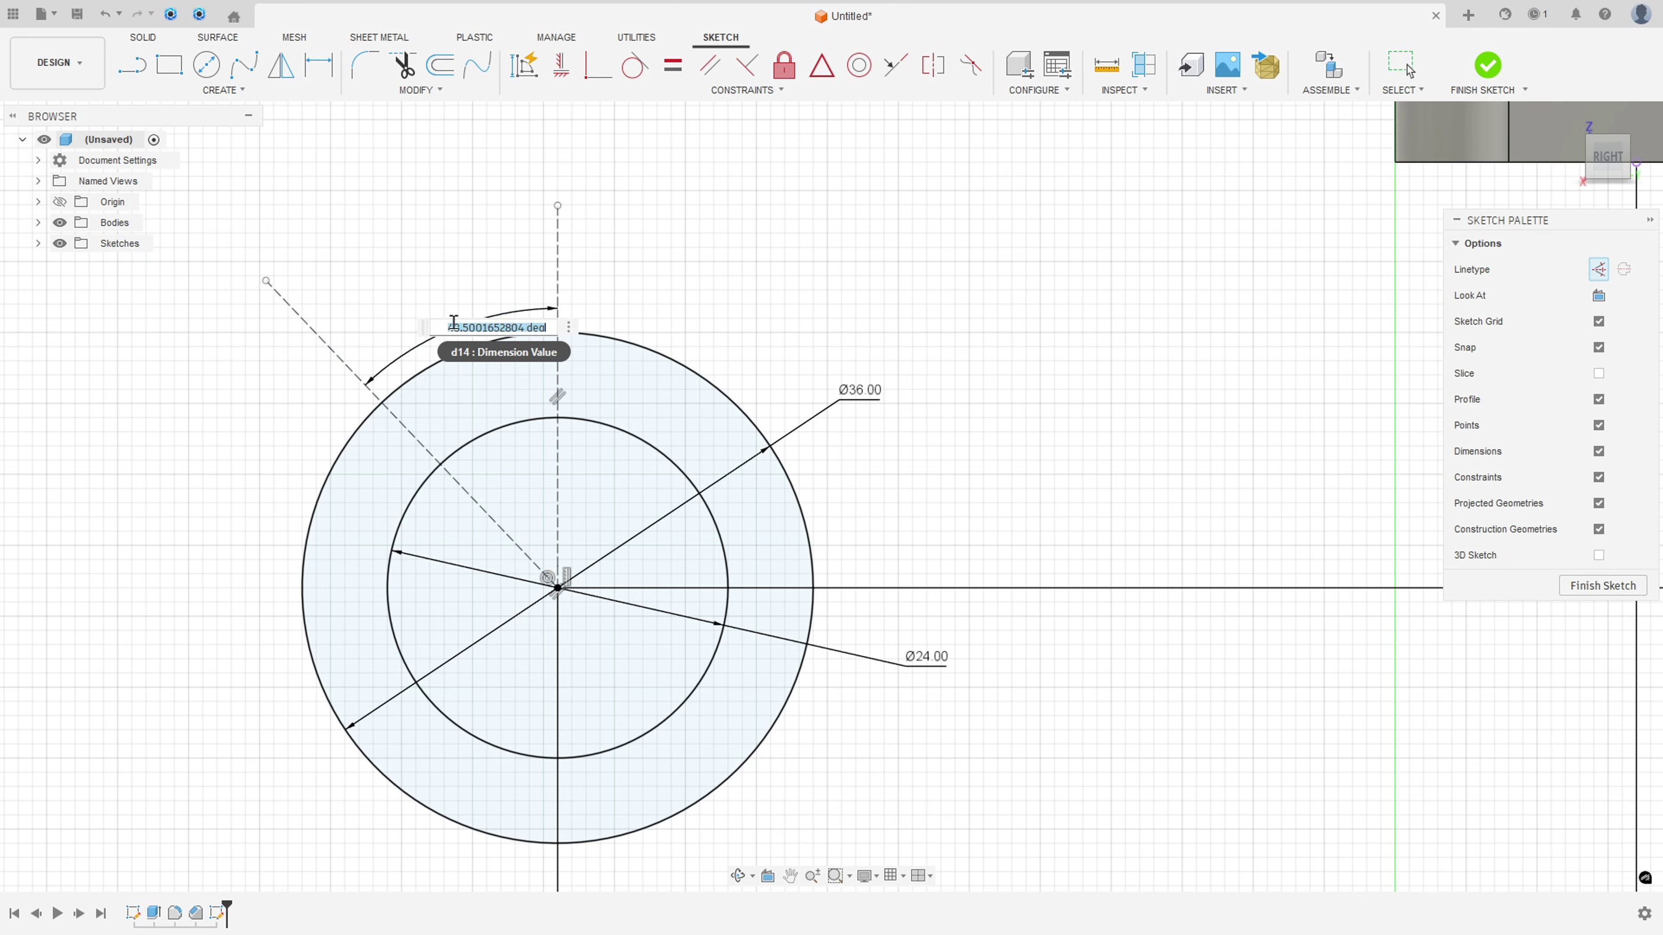
type("45")
key("Return")
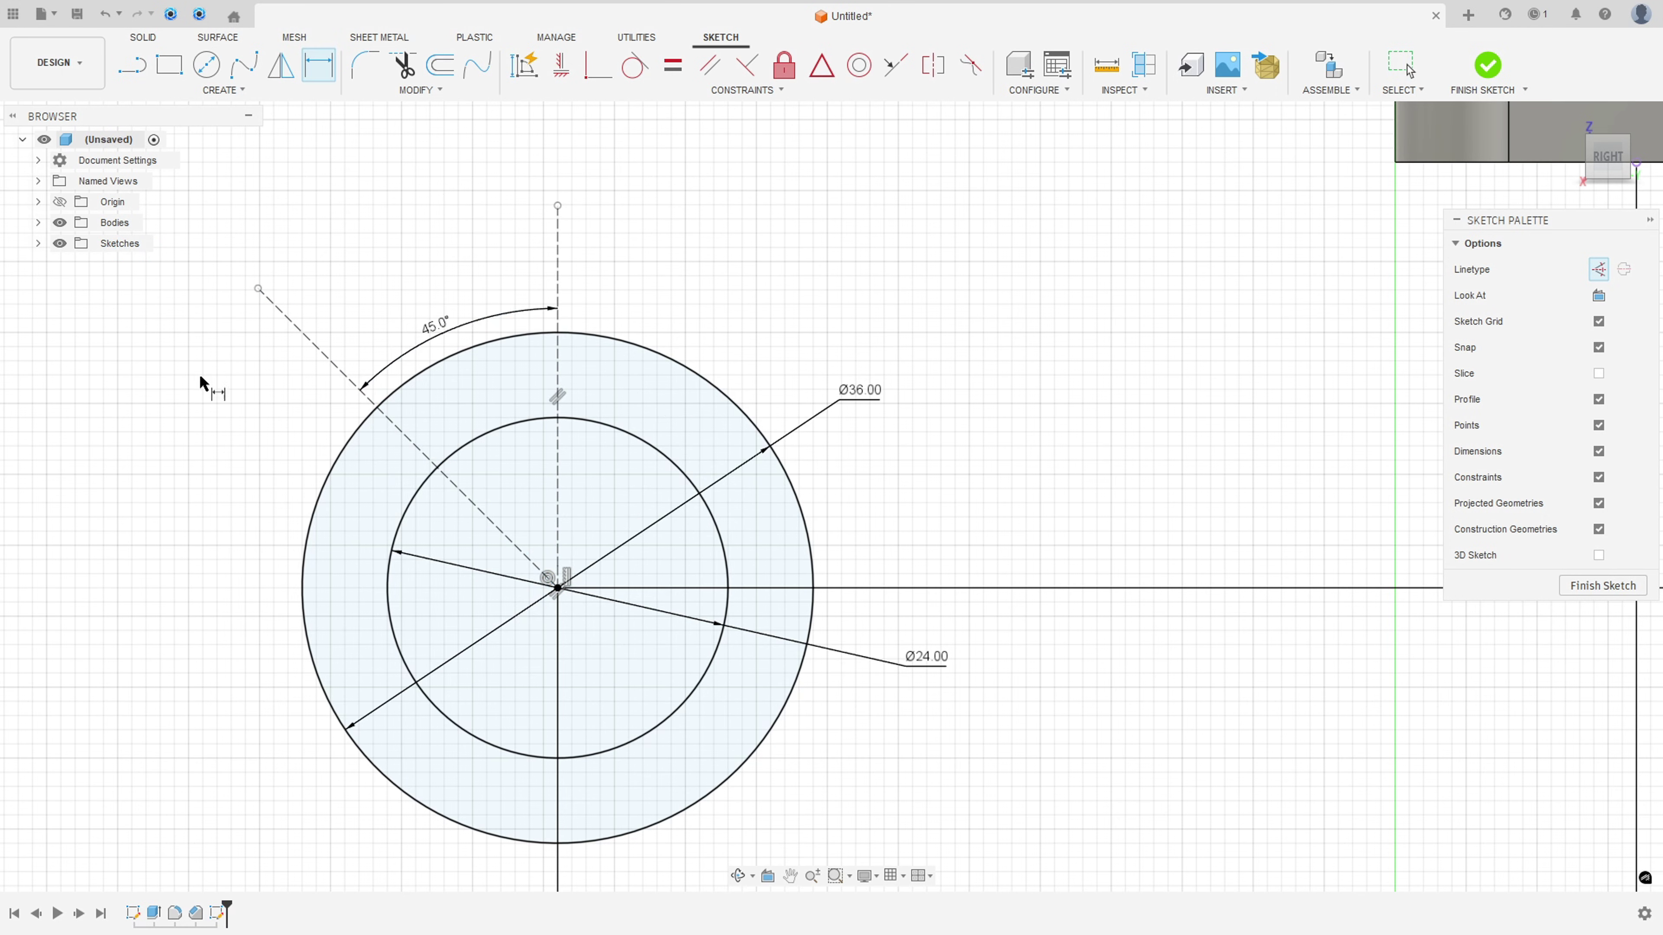
- Dimension the inclined construction line's length as 28 mm, placing the dimension outside the circles
left_click(330, 367)
left_click(198, 685)
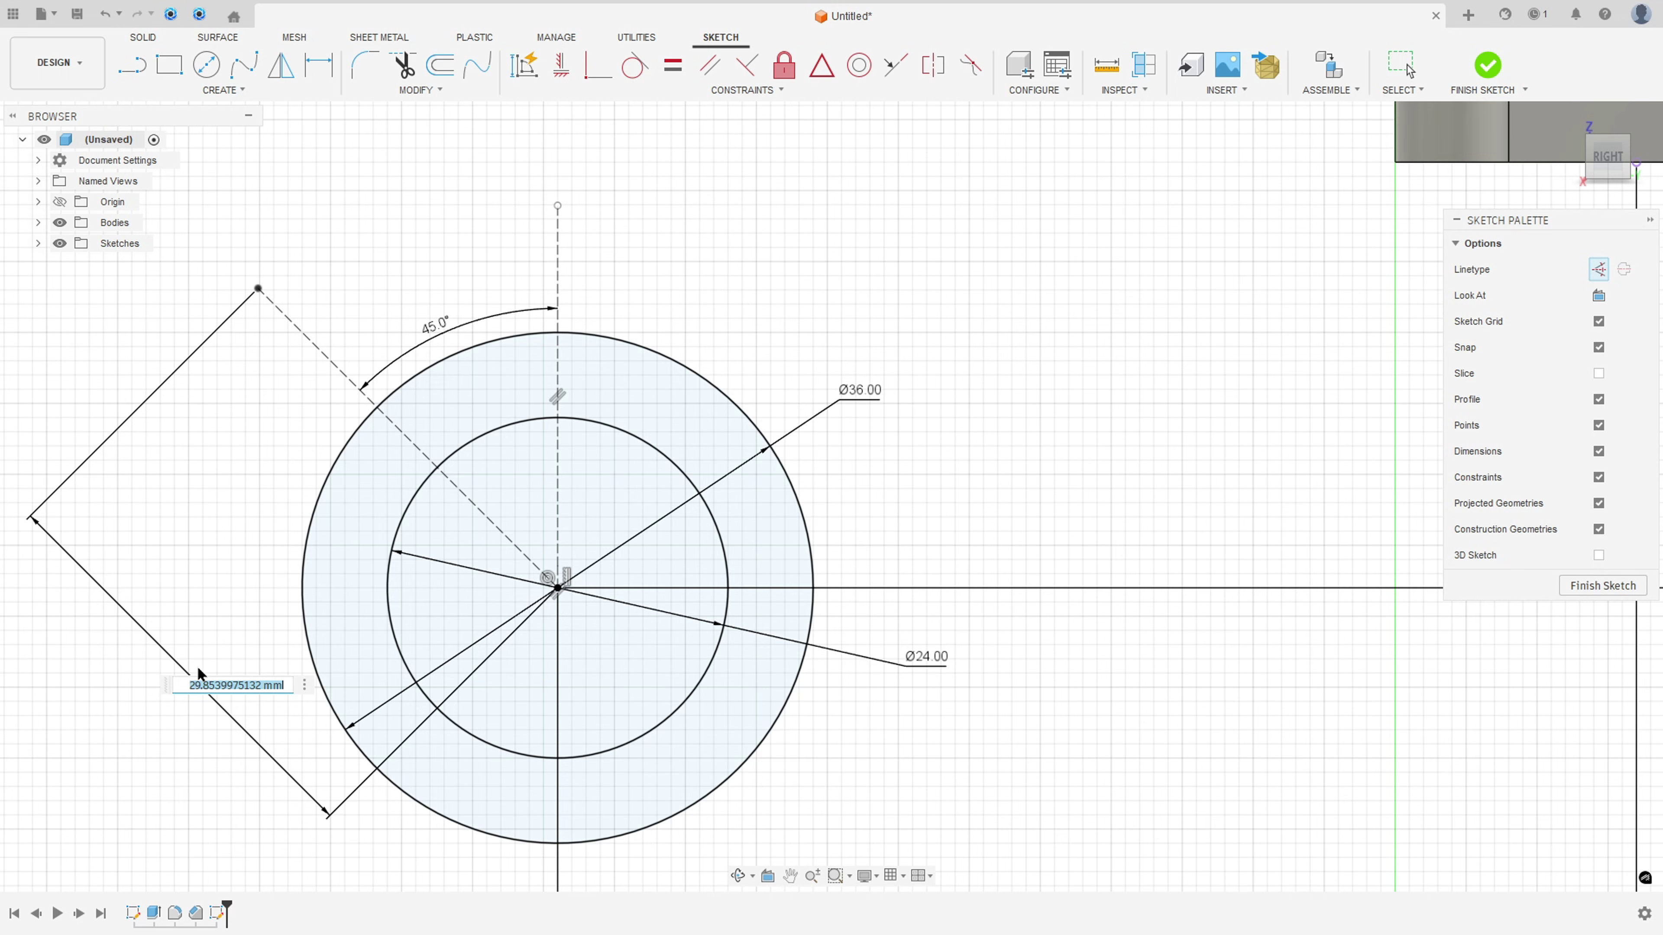
type("28")
key("Return")
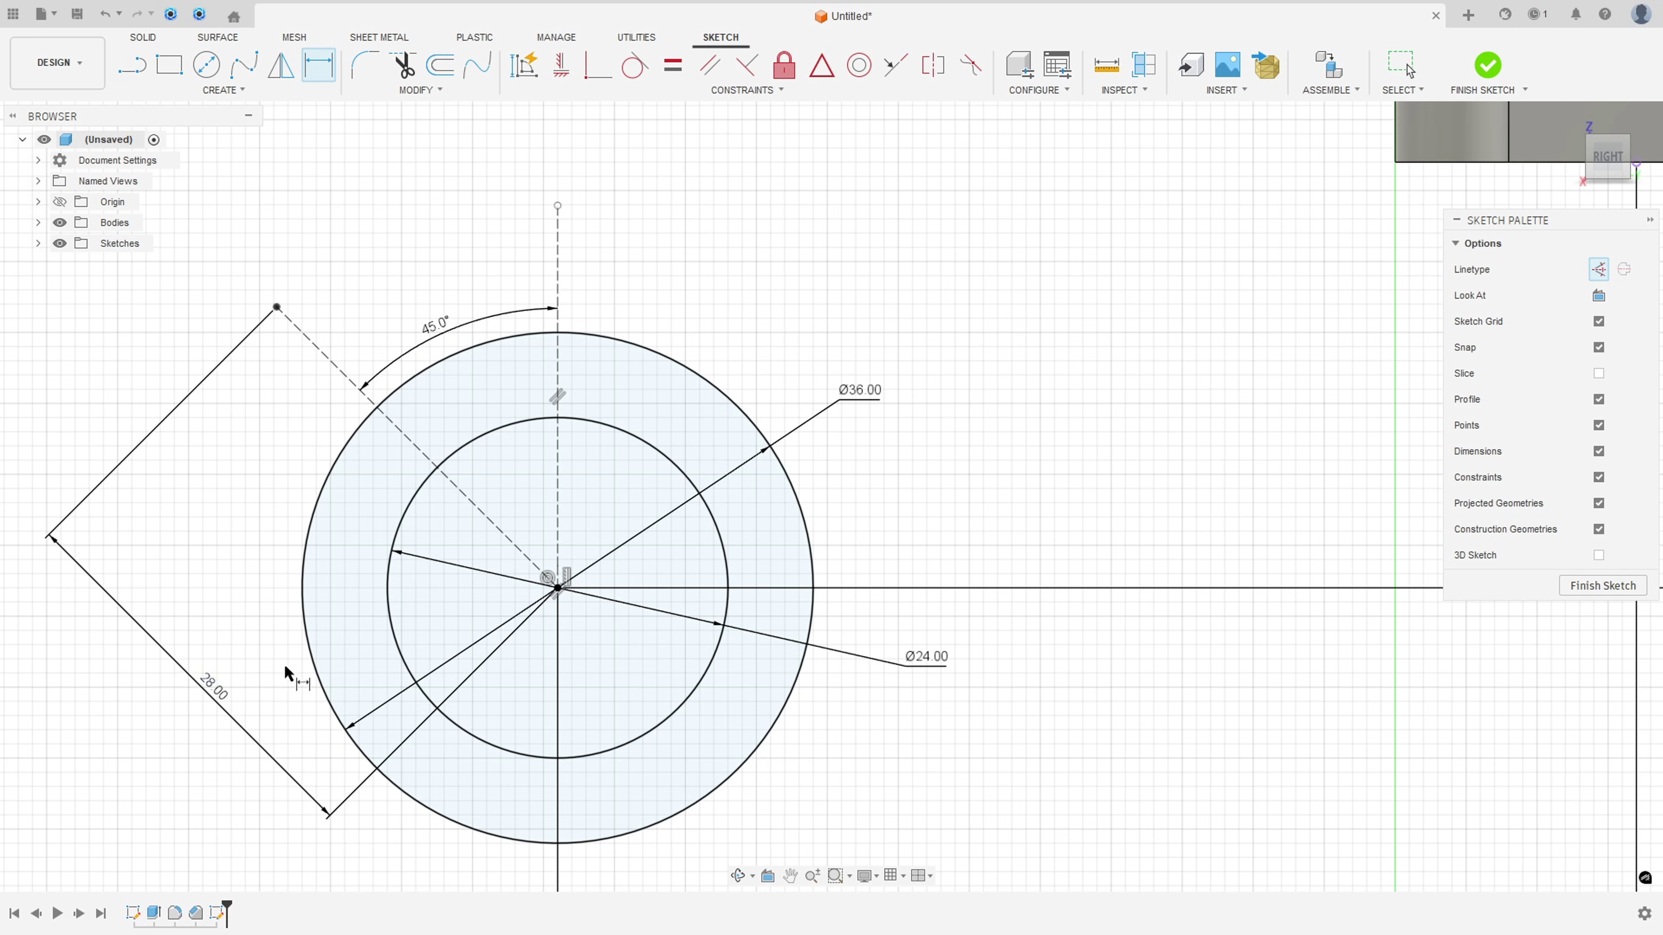
scroll(288, 669, "down", 3)
middle_click_drag(363, 616, 410, 531)
key("Escape")
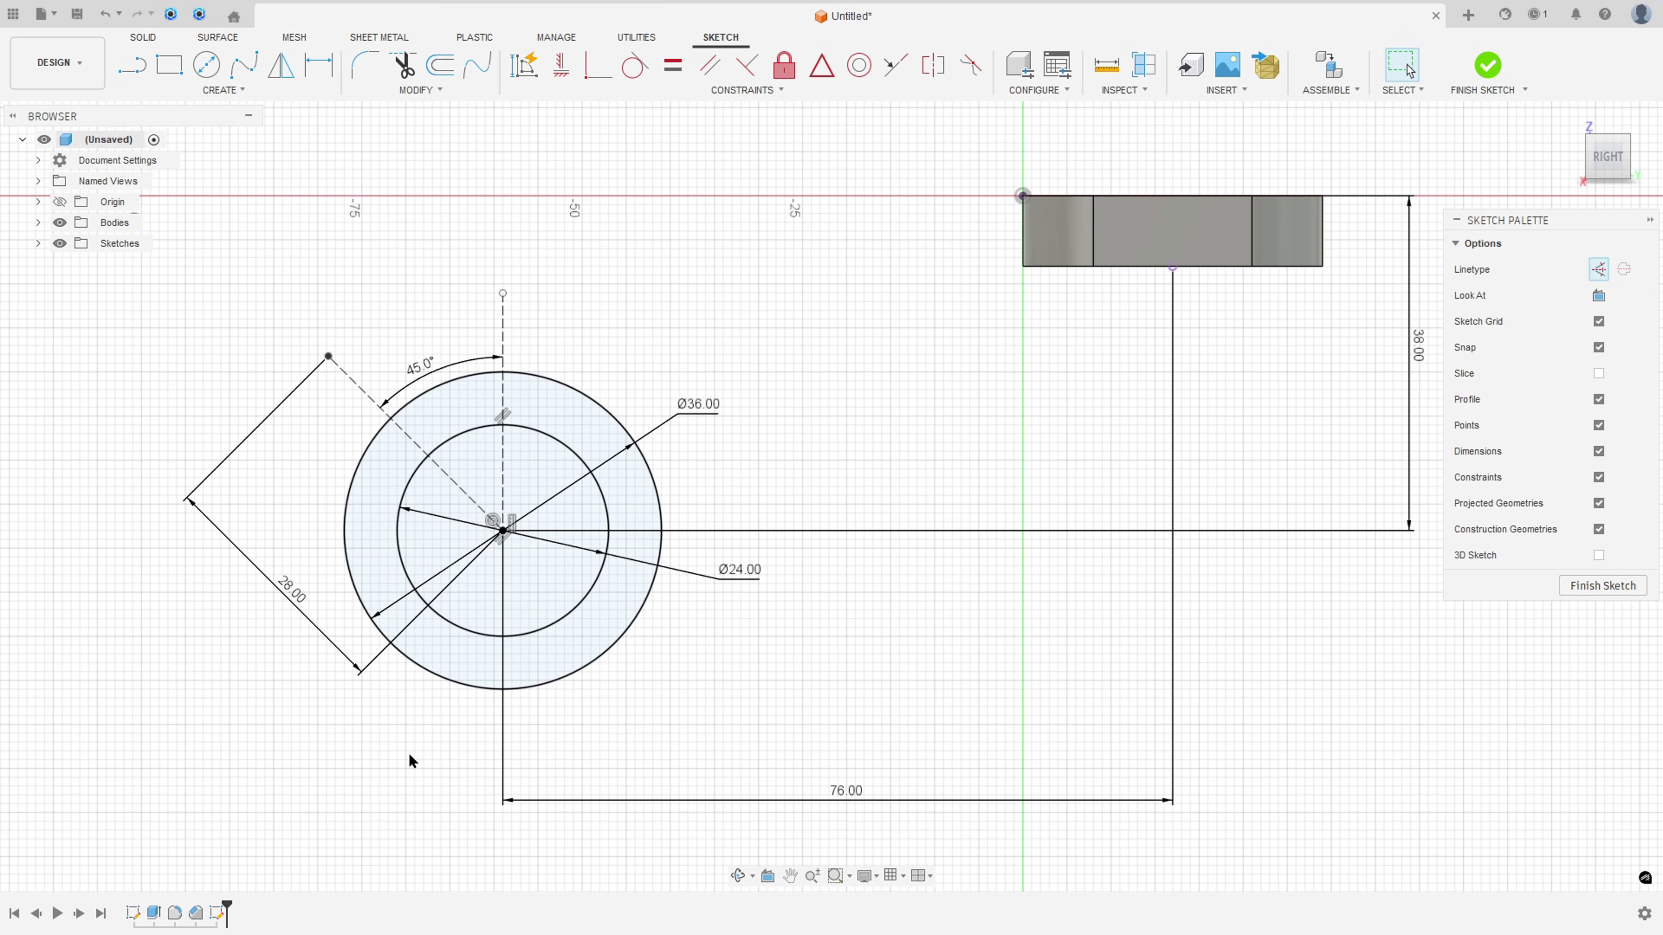
- Finish the tube sketch and restore the home view
scroll(408, 761, "down", 1)
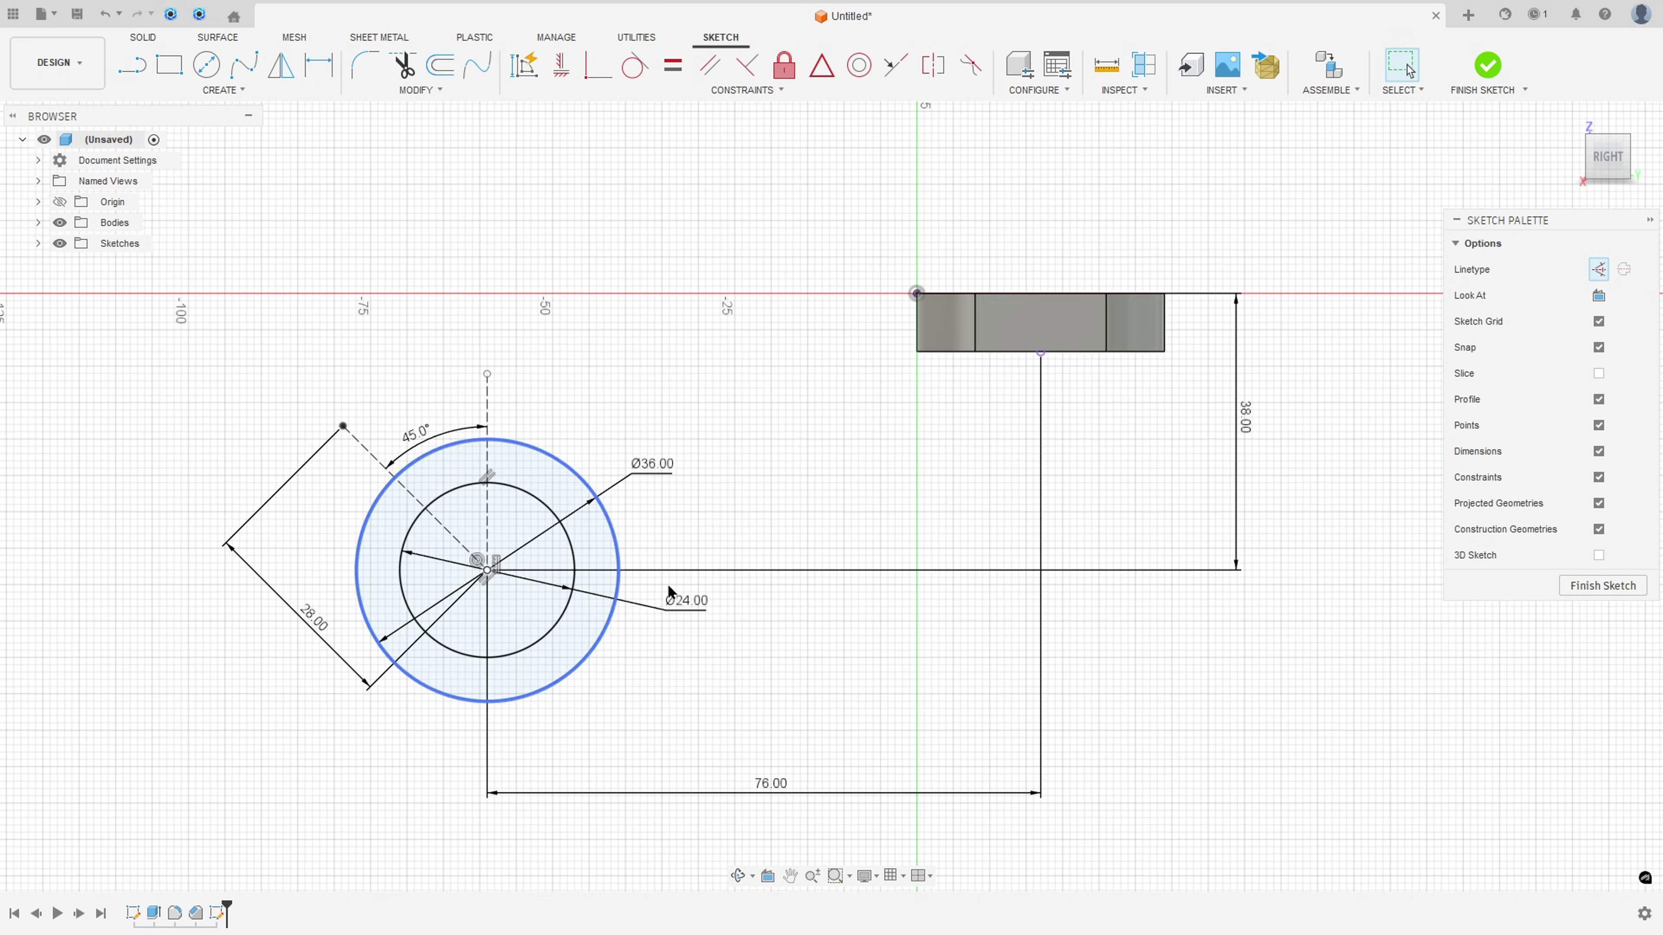
left_click(1473, 65)
left_click(1570, 118)
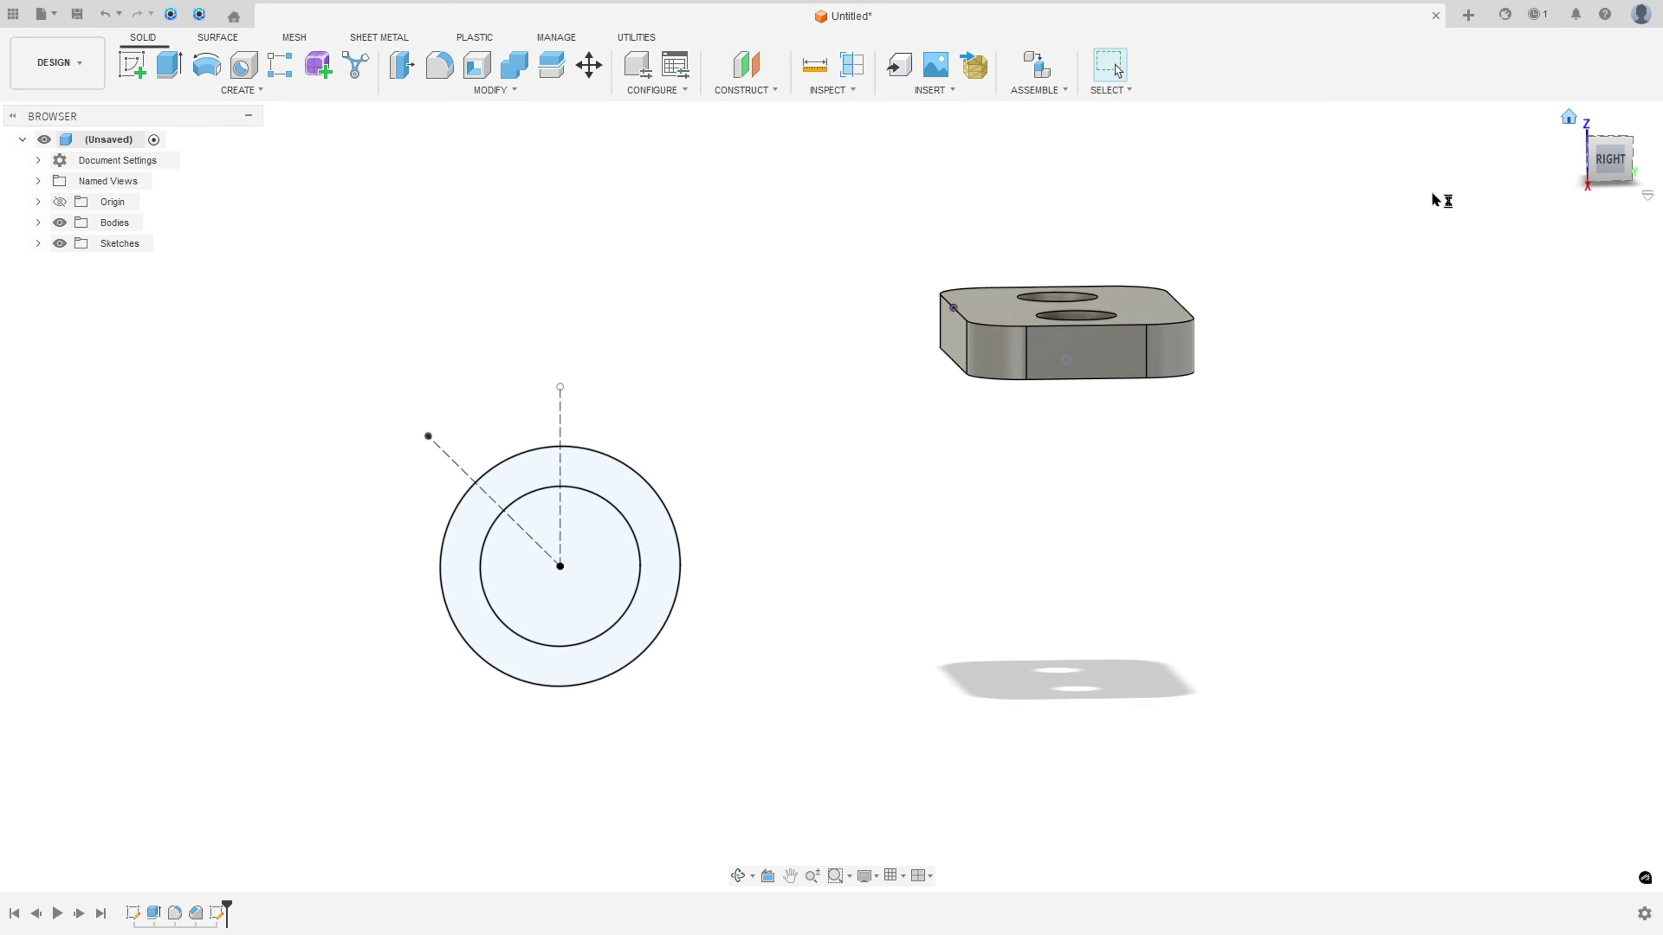
- Switch to the Draw 61 PDF and mark the tube's full length in red beside the D View
key("alt+Tab")
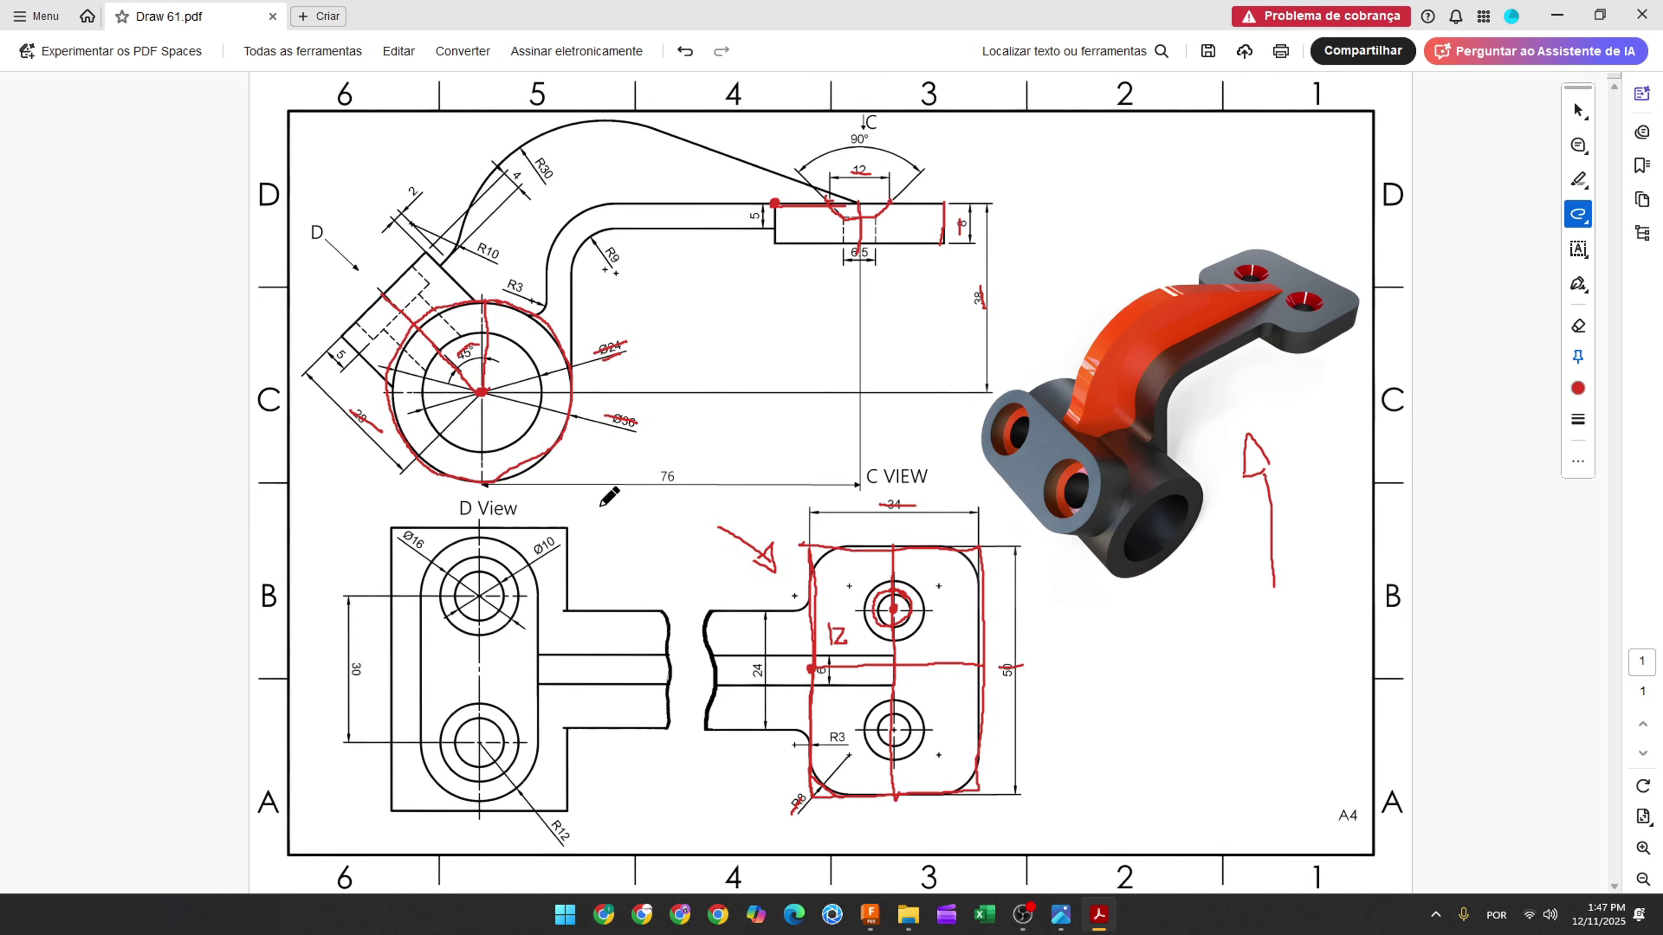
mouse_move(313, 523)
left_mouse_down()
mouse_move(350, 524)
mouse_move(318, 811)
left_mouse_up()
left_click_drag(309, 820, 344, 822)
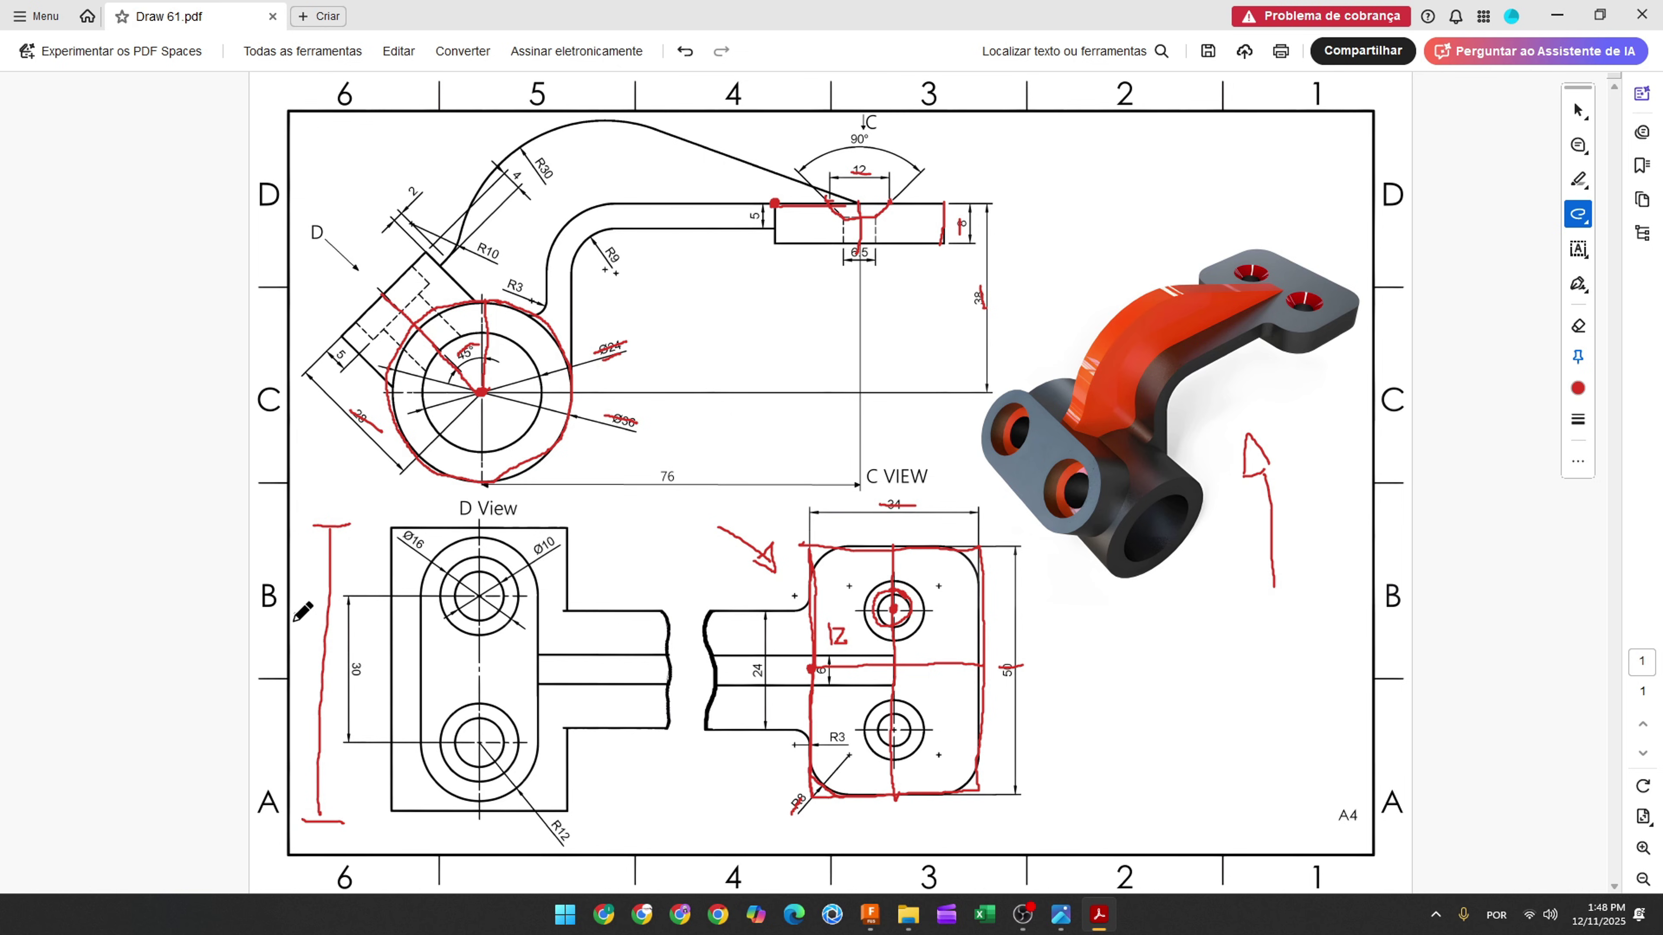
mouse_move(305, 613)
left_mouse_down()
mouse_move(297, 643)
mouse_move(315, 607)
left_mouse_up()
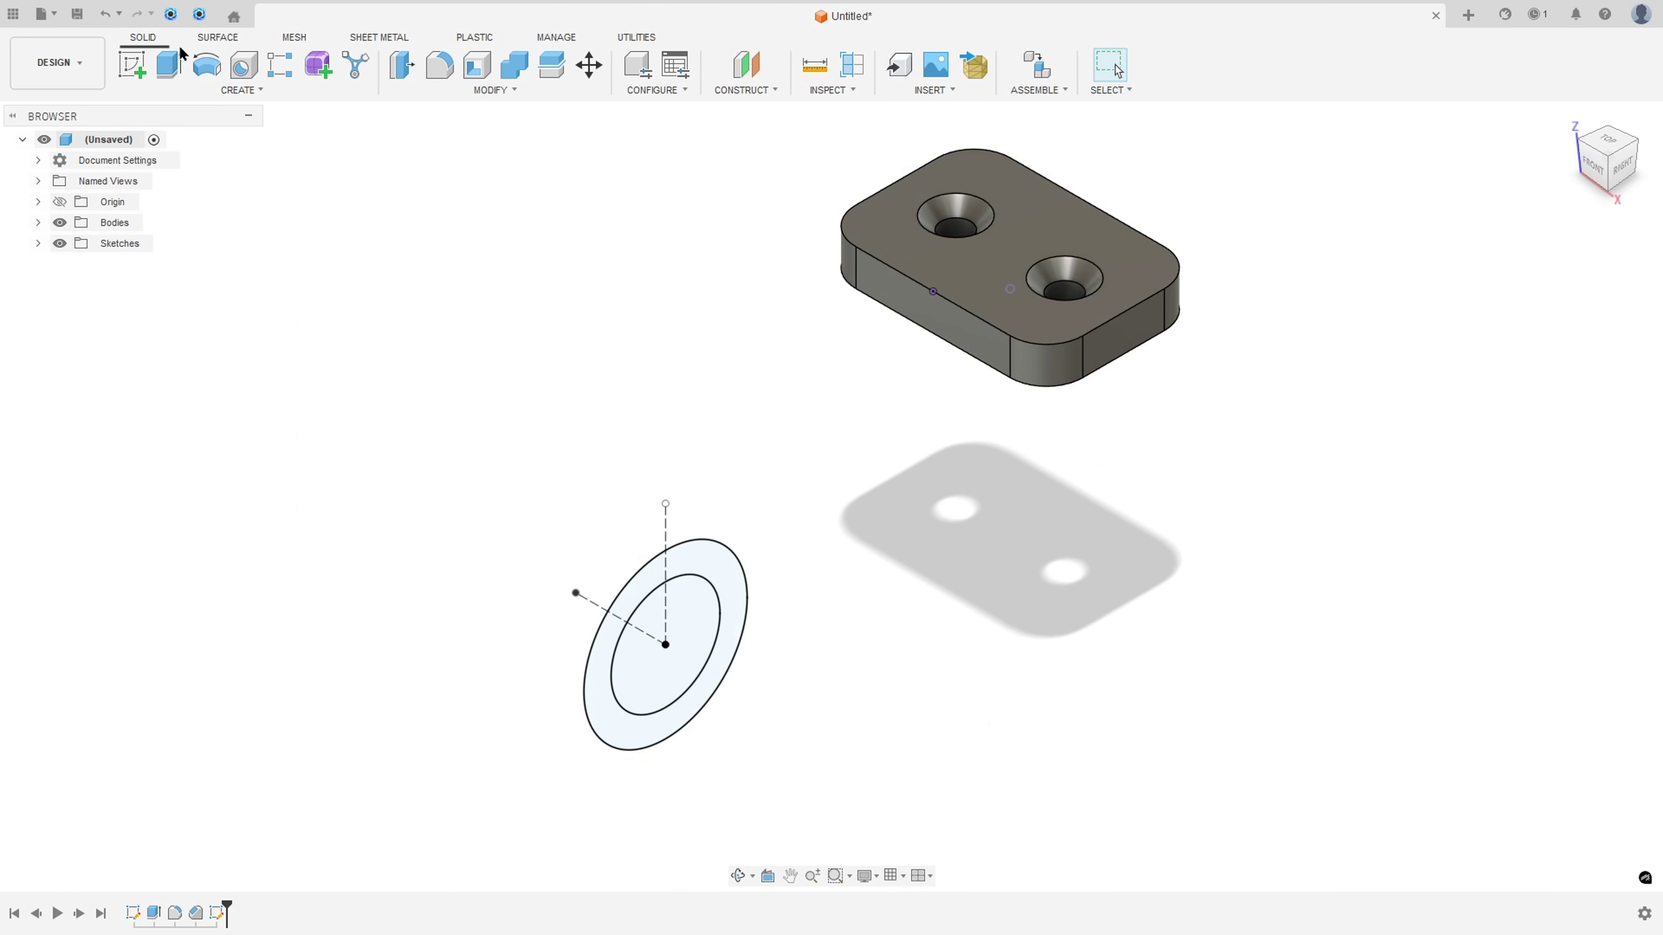
- Extrude the ring between the 24 and 36 mm circles symmetrically to a whole length of 58 mm as a new body
left_click(169, 60)
left_click(727, 562)
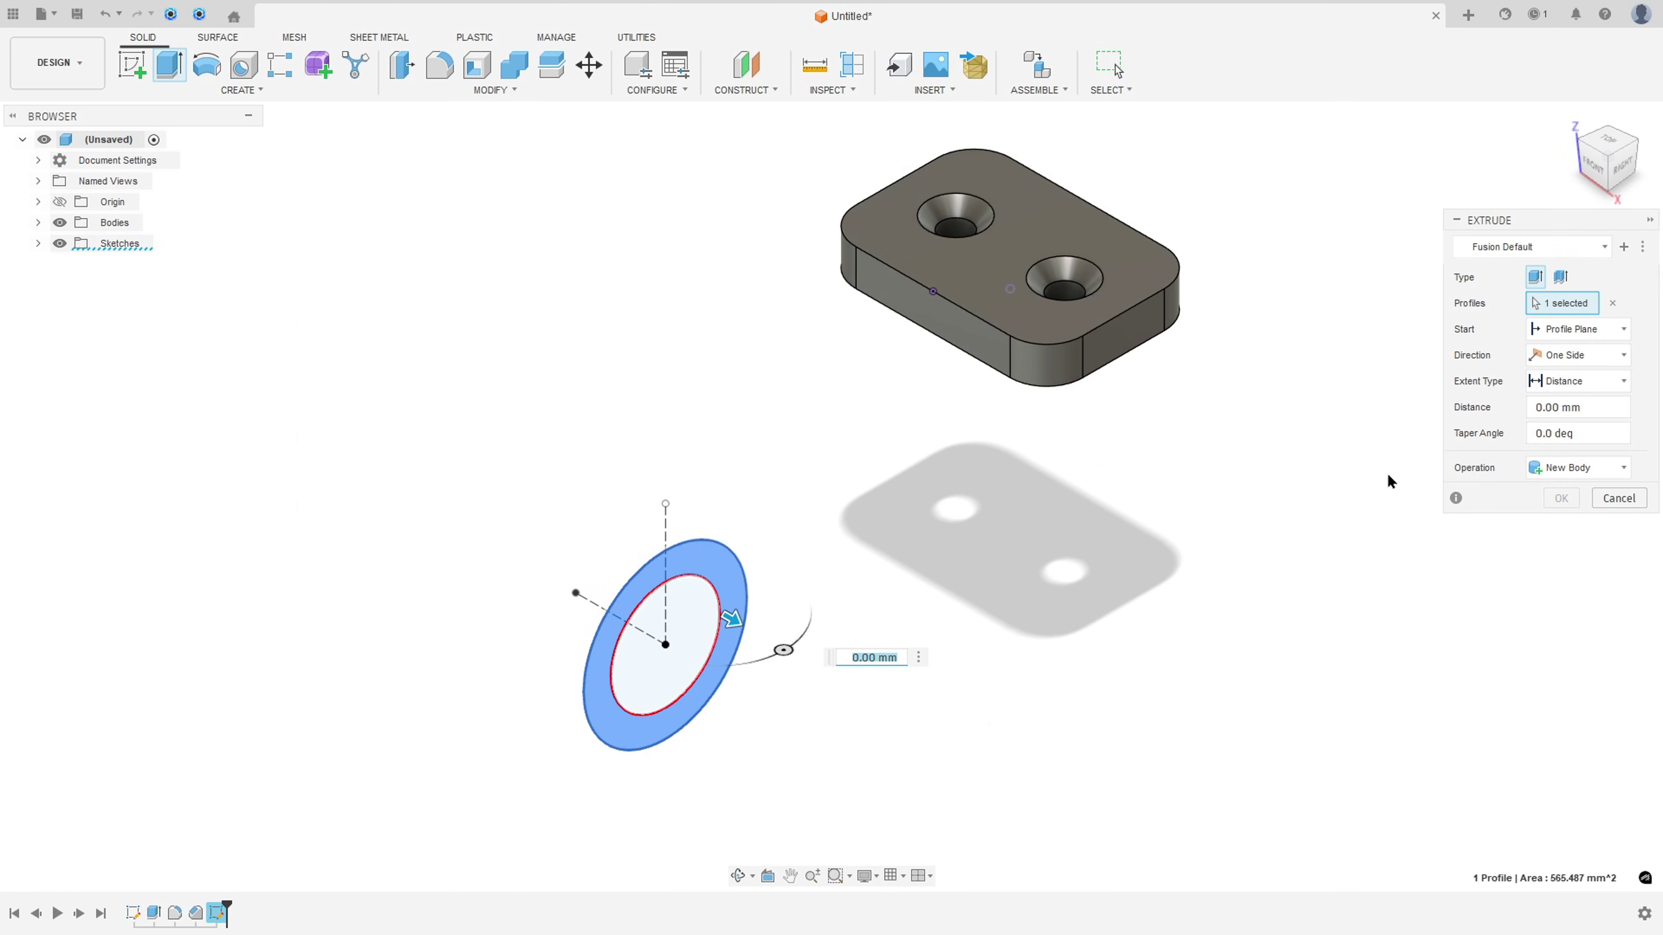
left_click(1574, 355)
left_click(1525, 420)
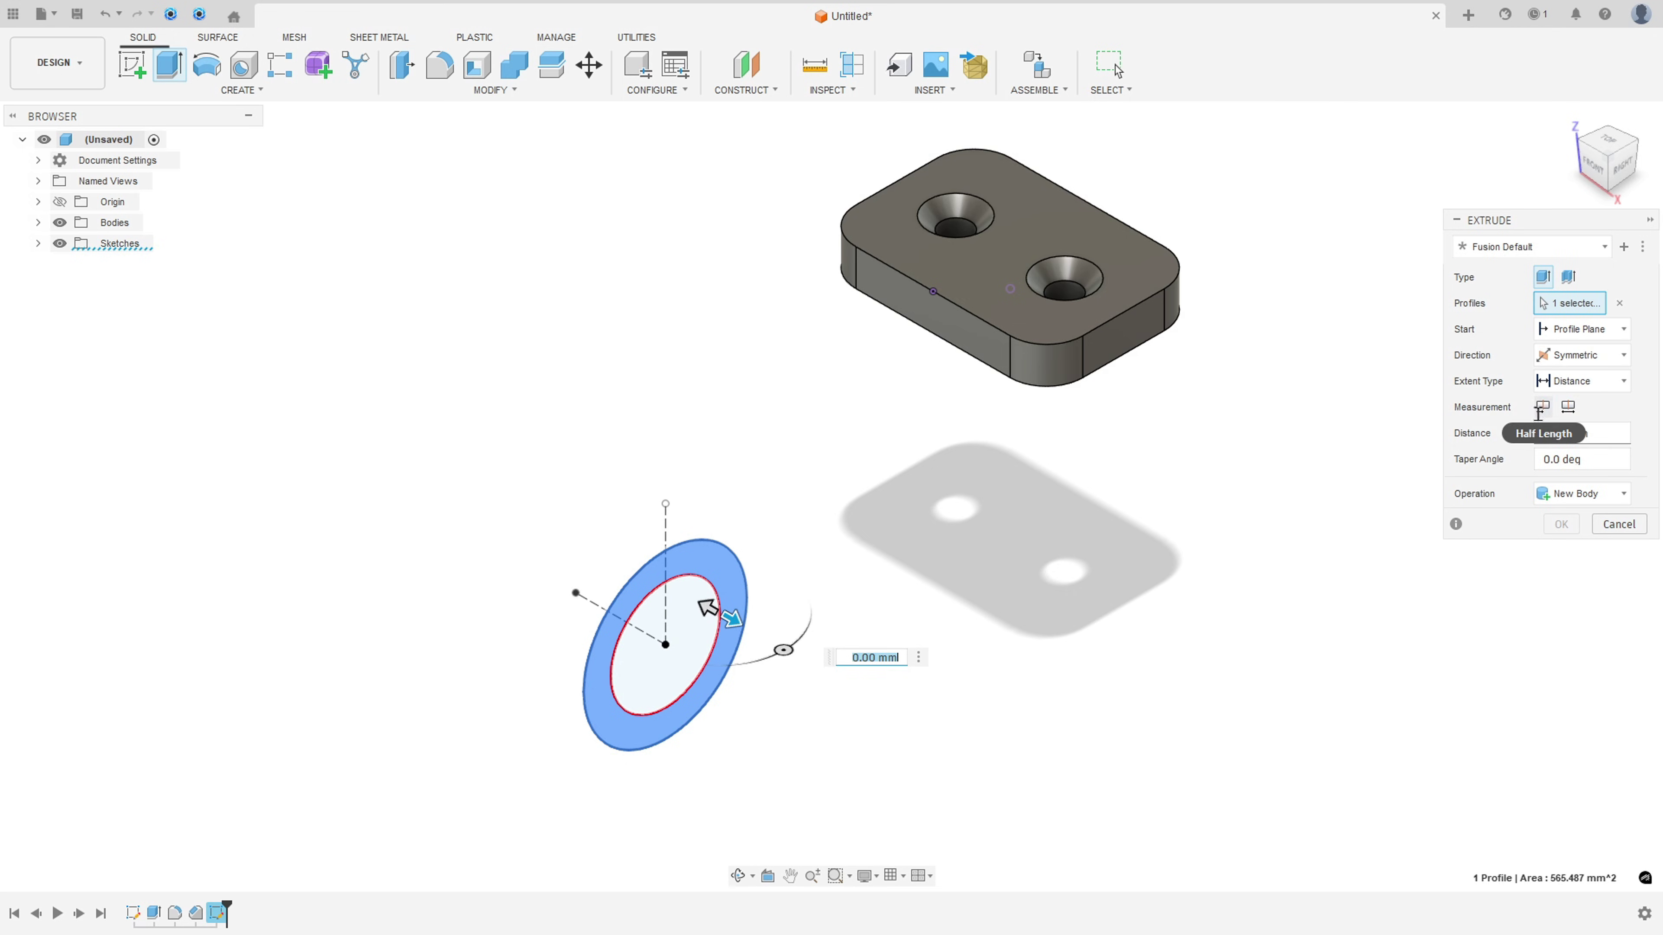
left_click(1568, 407)
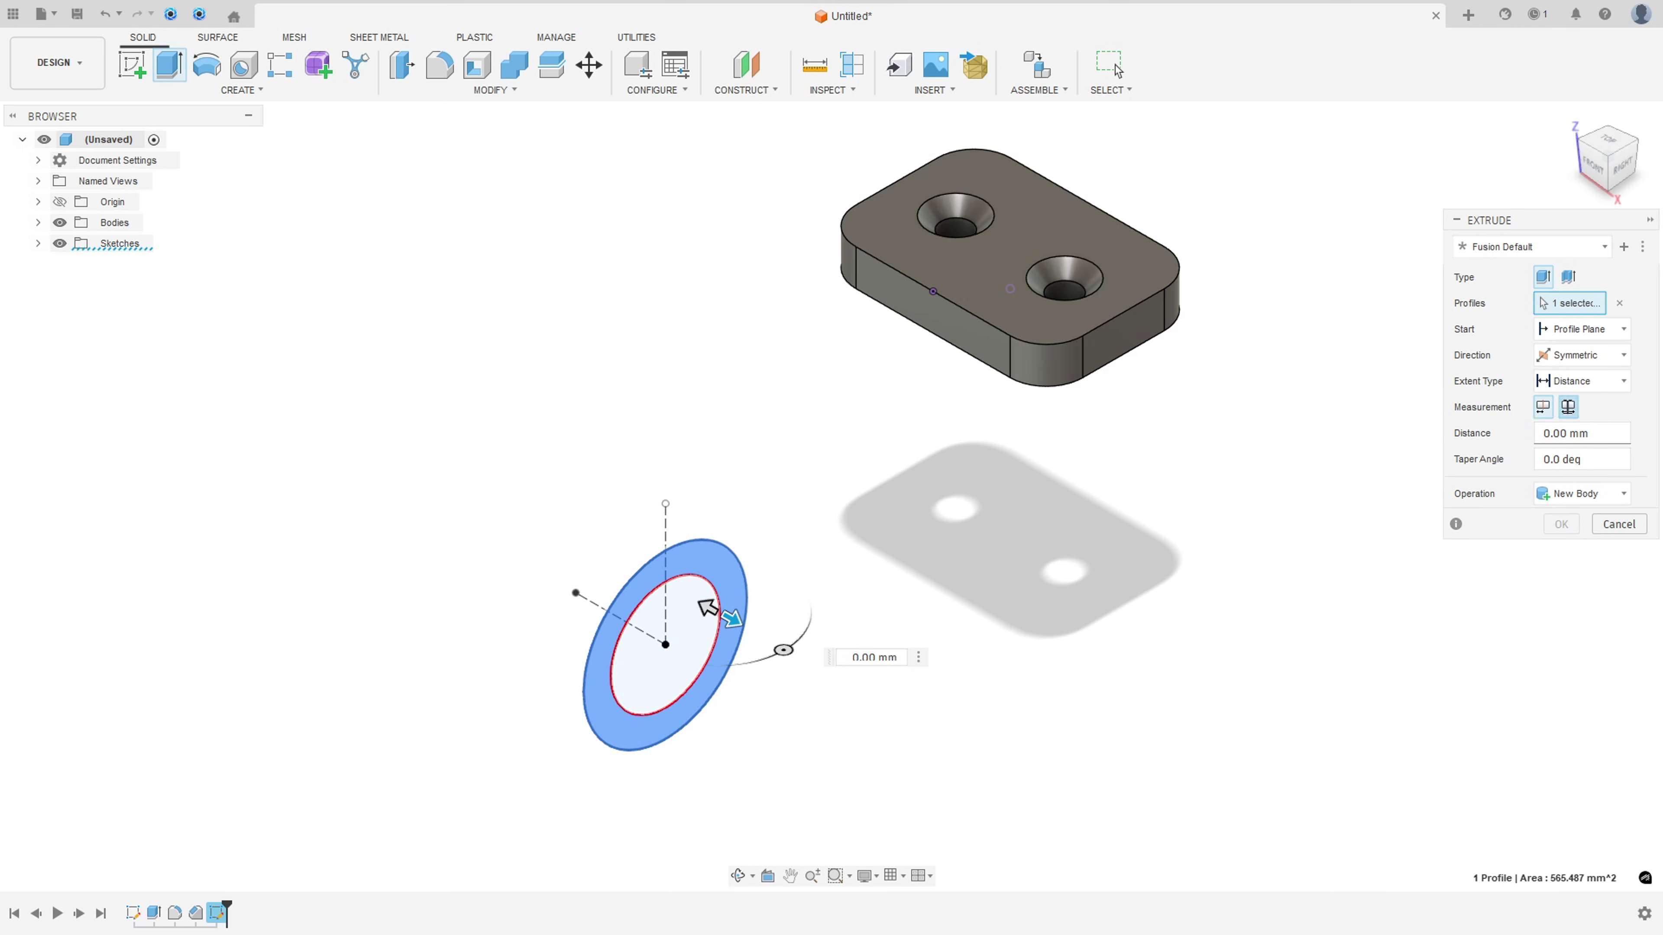
left_click(1577, 433)
type("58")
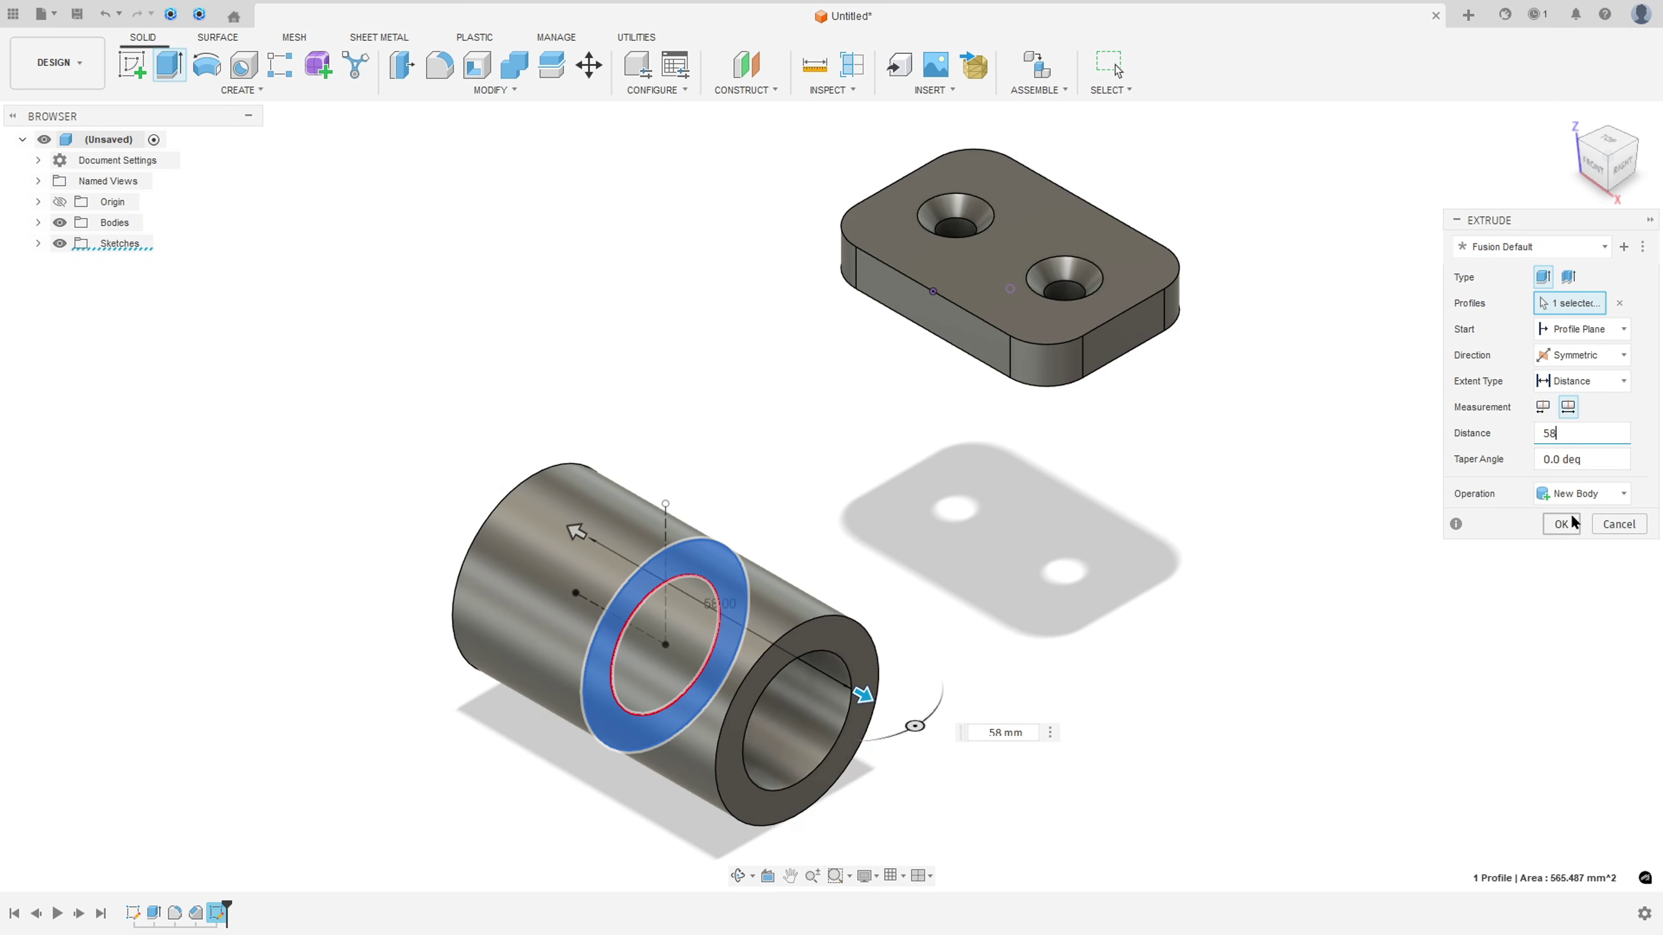
left_click(1562, 525)
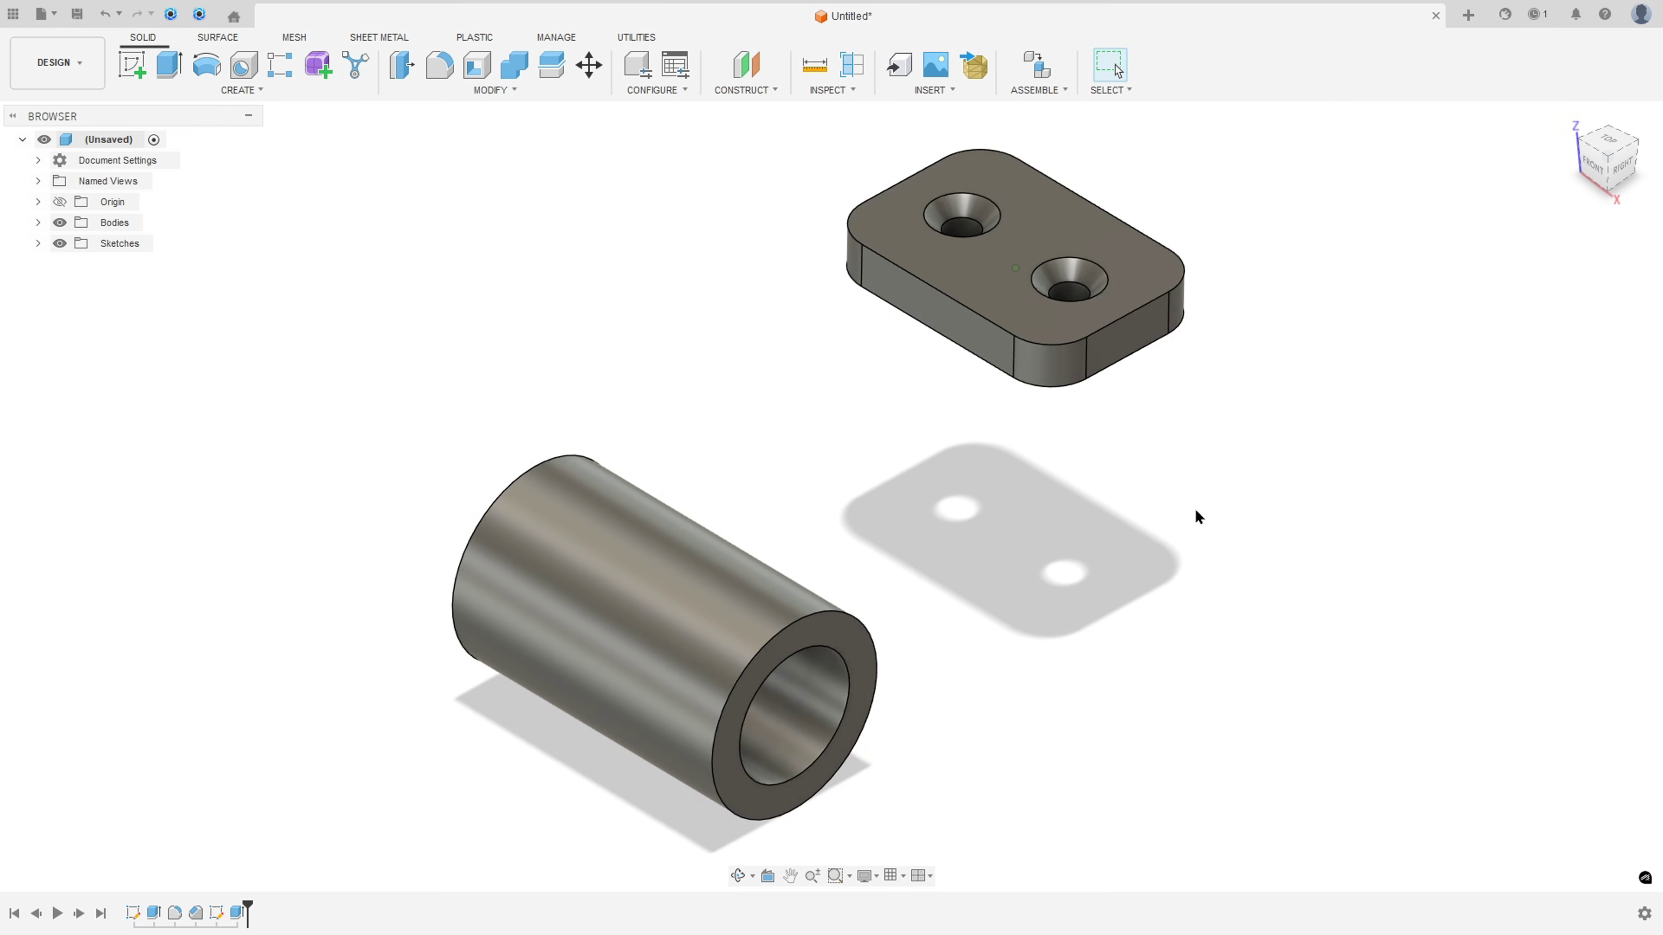
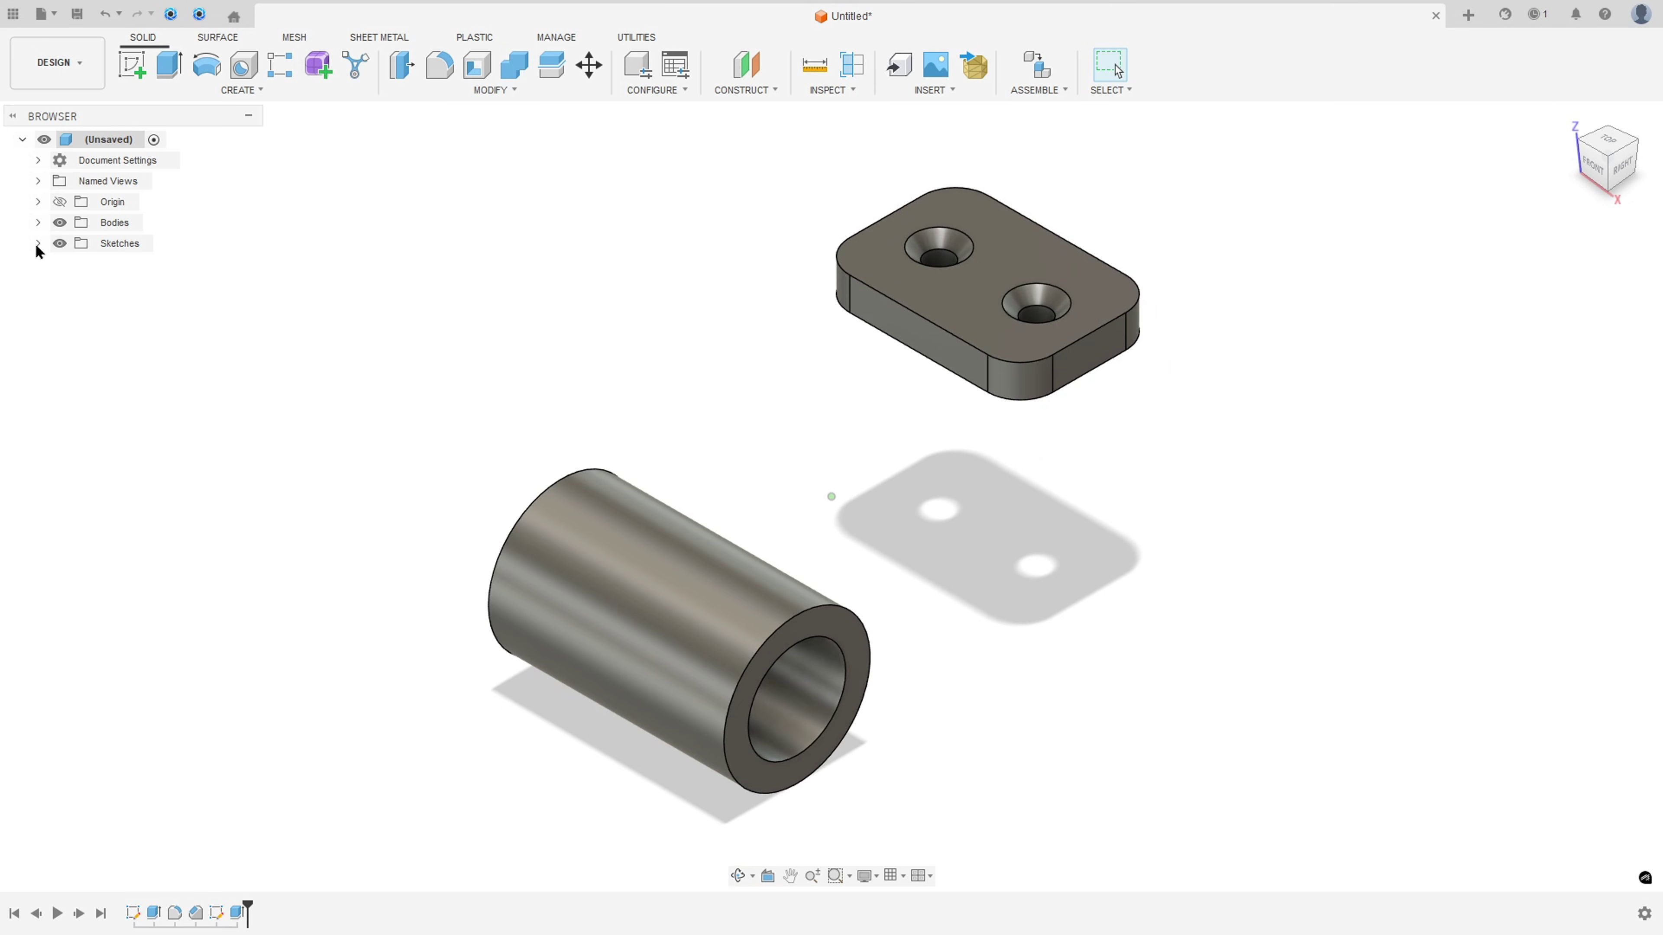
- Show the tube sketch and create a Plane Along Path at proportional distance 1 on its inclined construction line
left_click(38, 243)
left_click(75, 285)
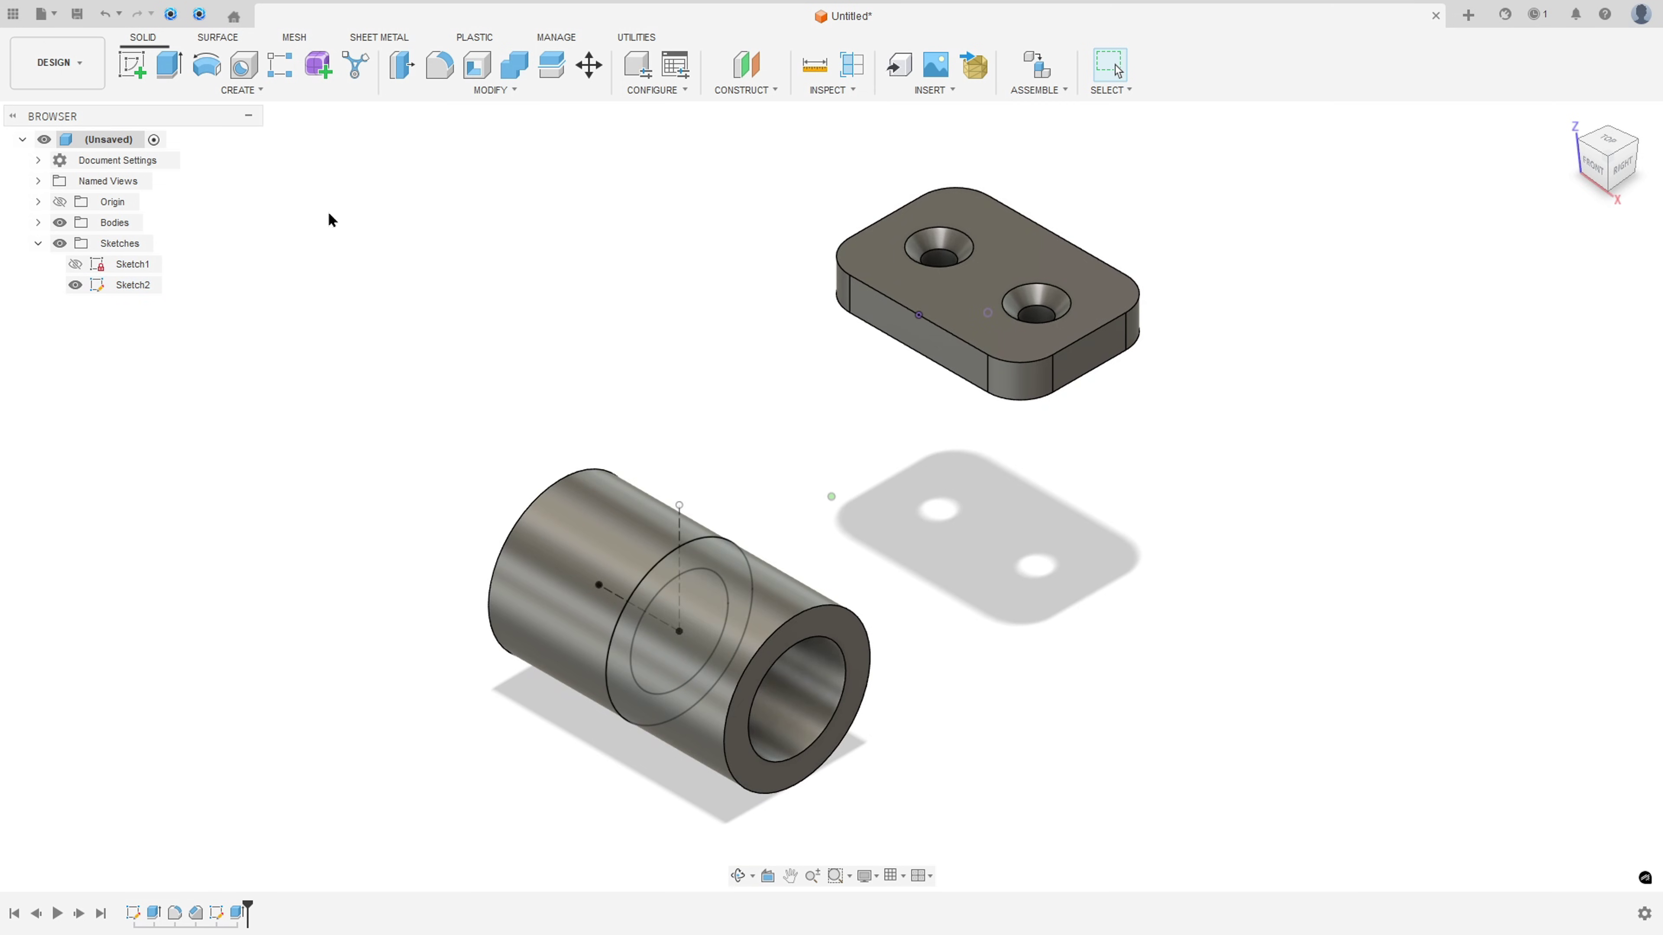
left_click(760, 91)
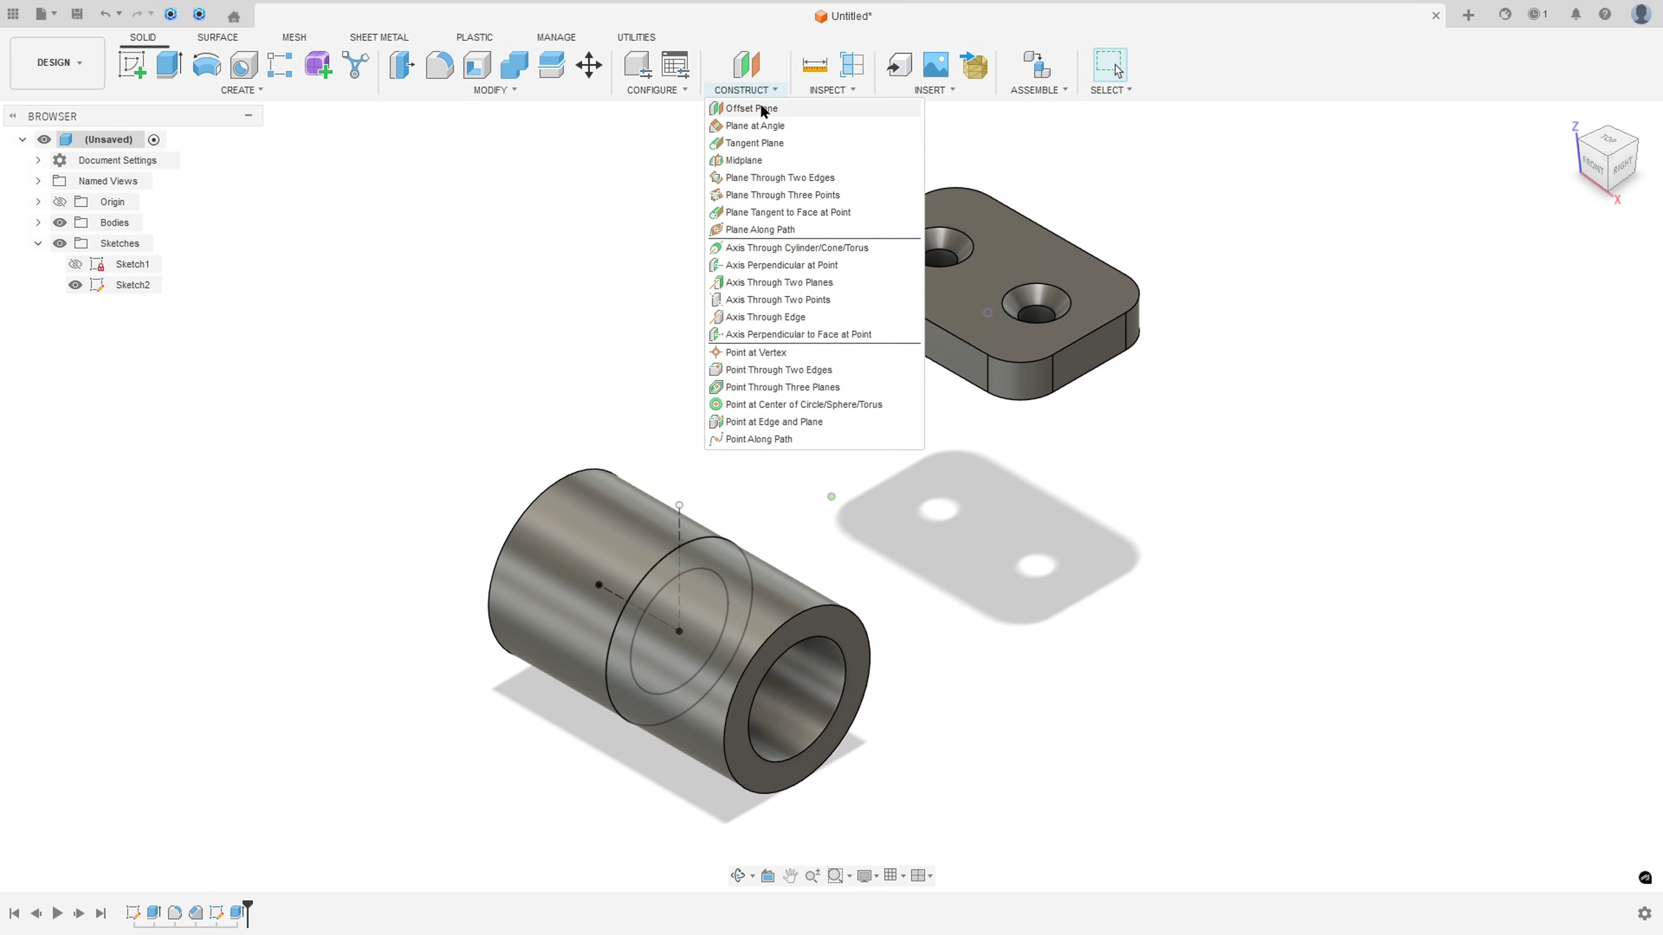
left_click(753, 230)
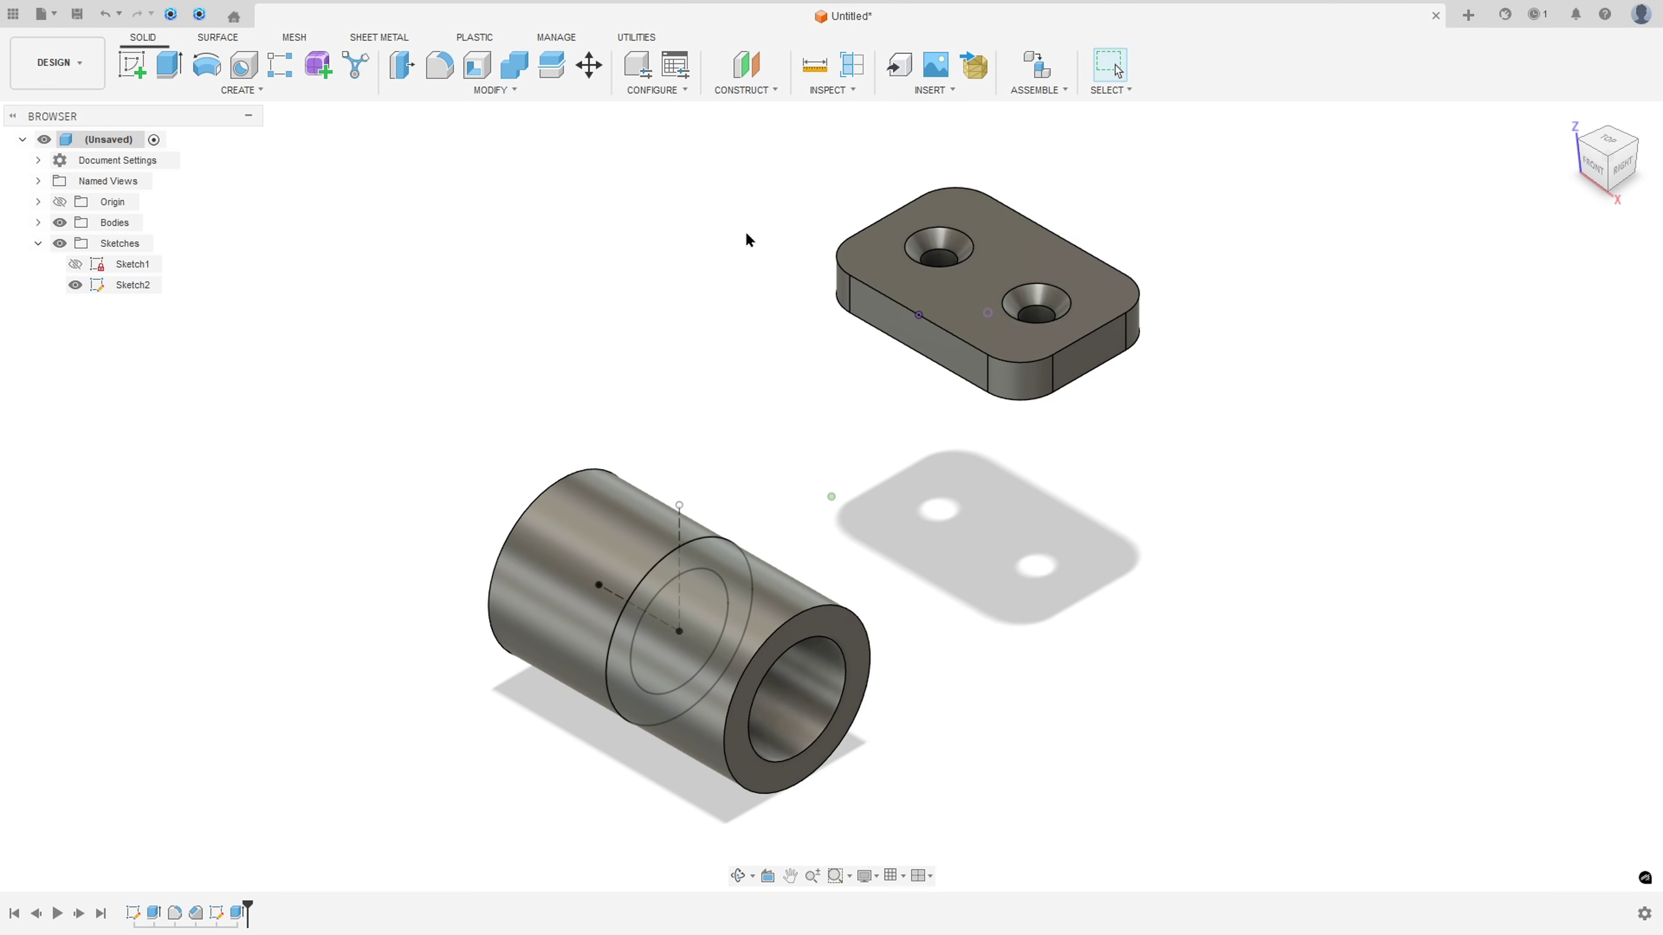
middle_click_drag(617, 426, 587, 576, "shift")
left_click(587, 576)
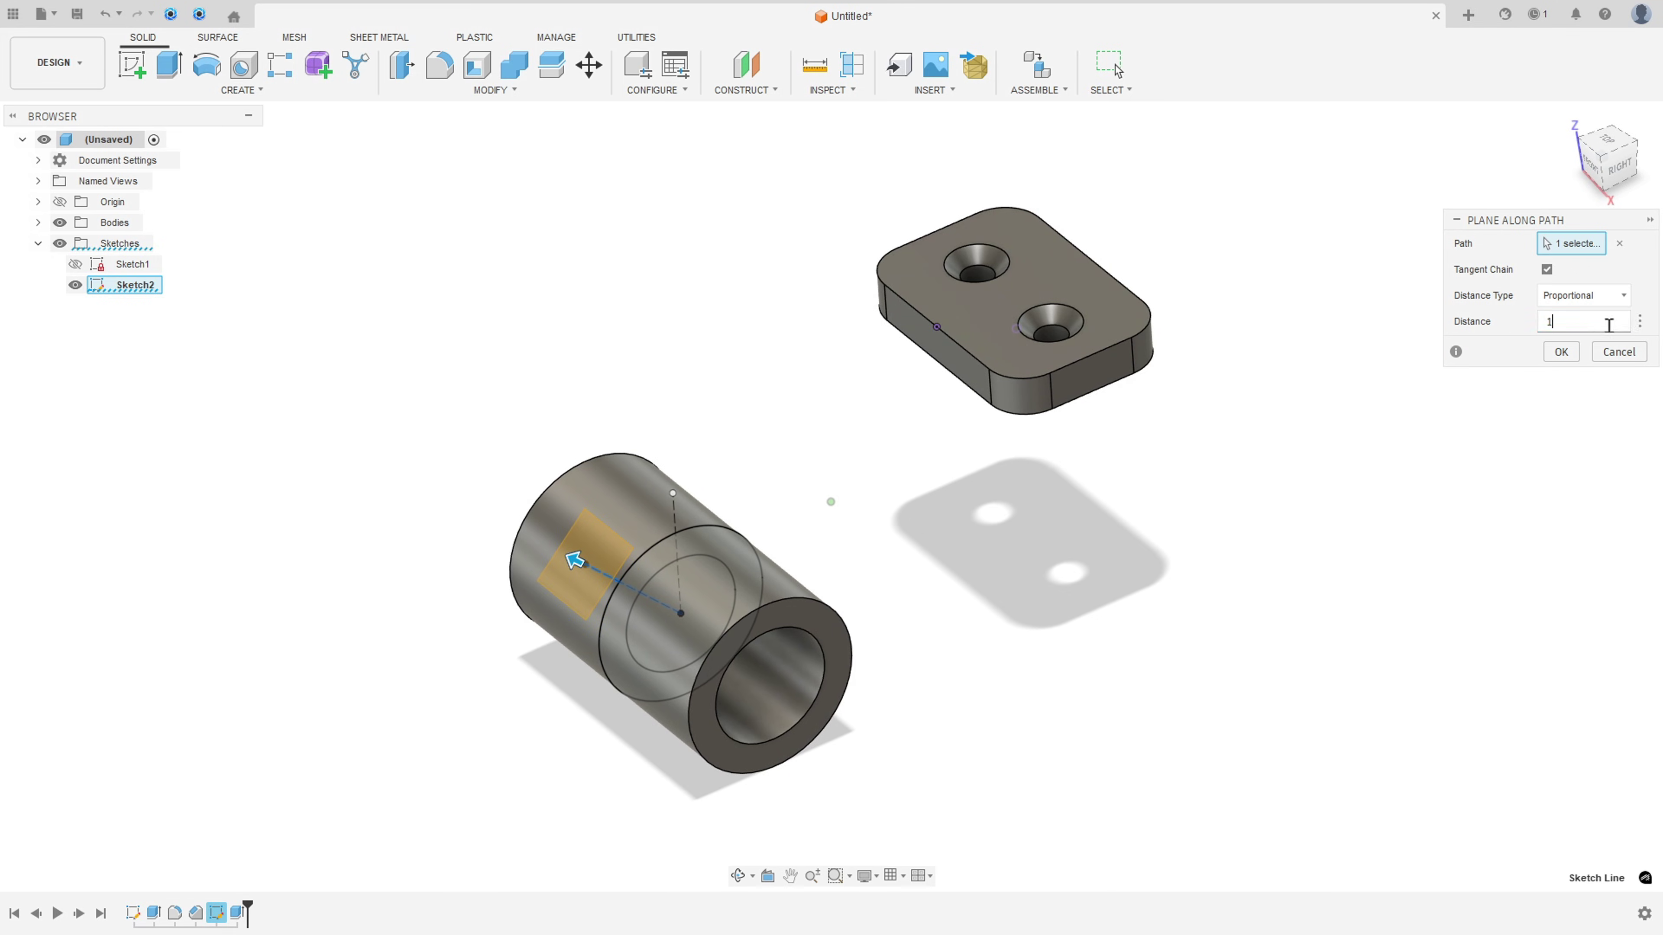
left_click(1562, 357)
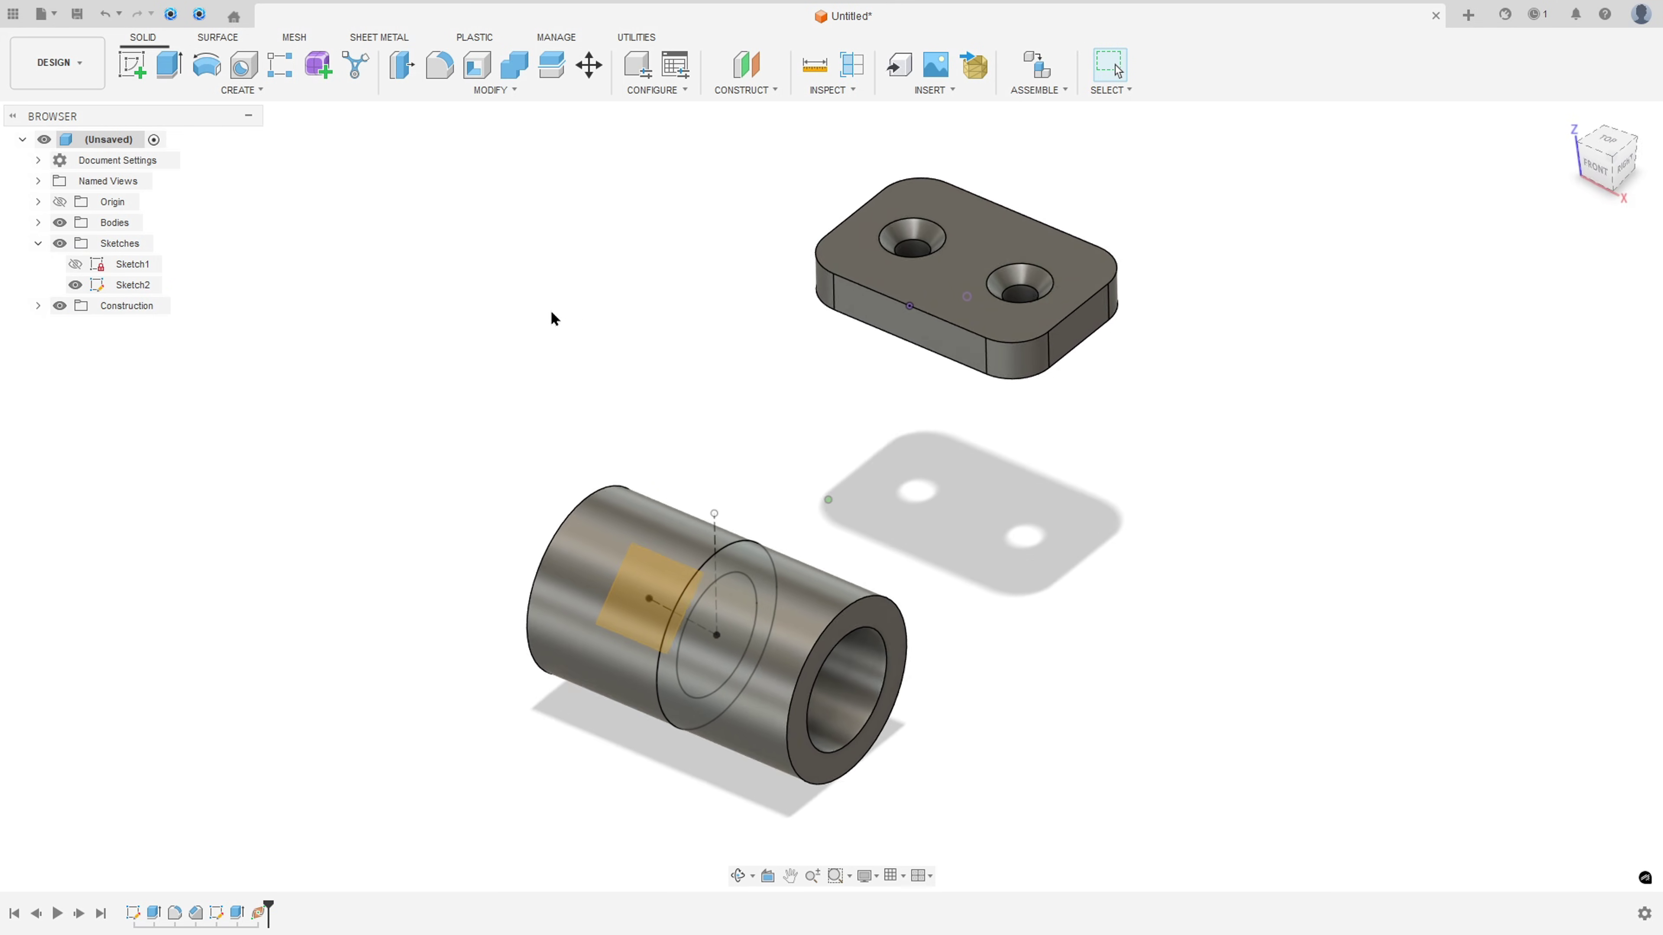
- Start a sketch on the new plane at the inclined line's end and hide the tube sketch
left_click(124, 68)
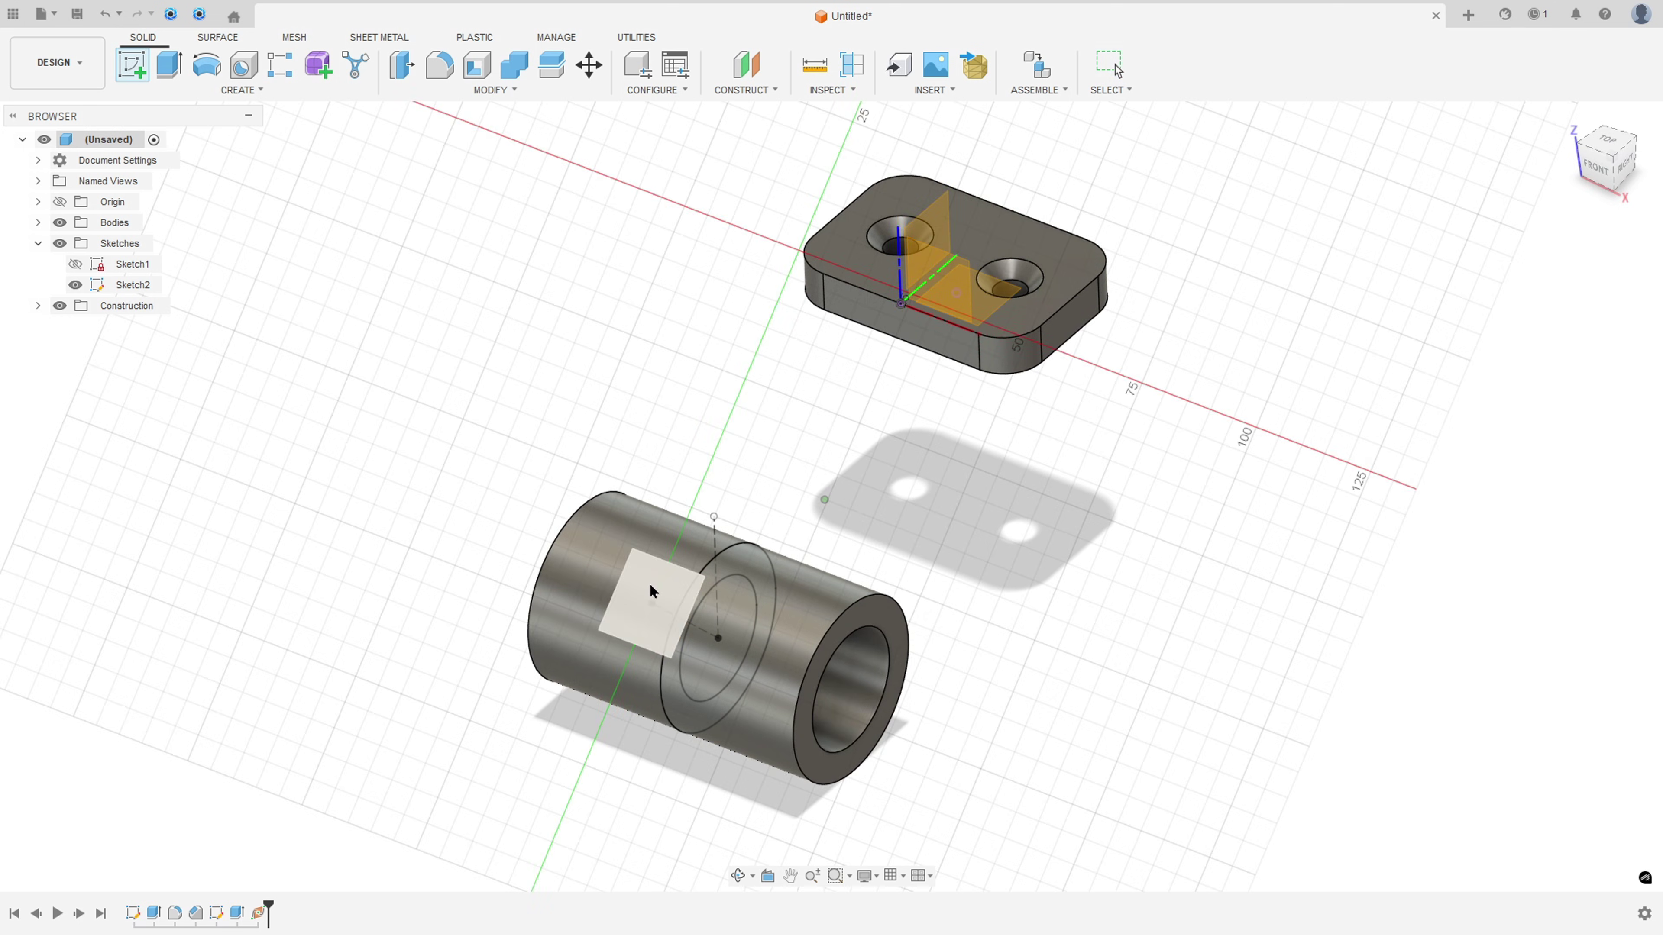
left_click(651, 591)
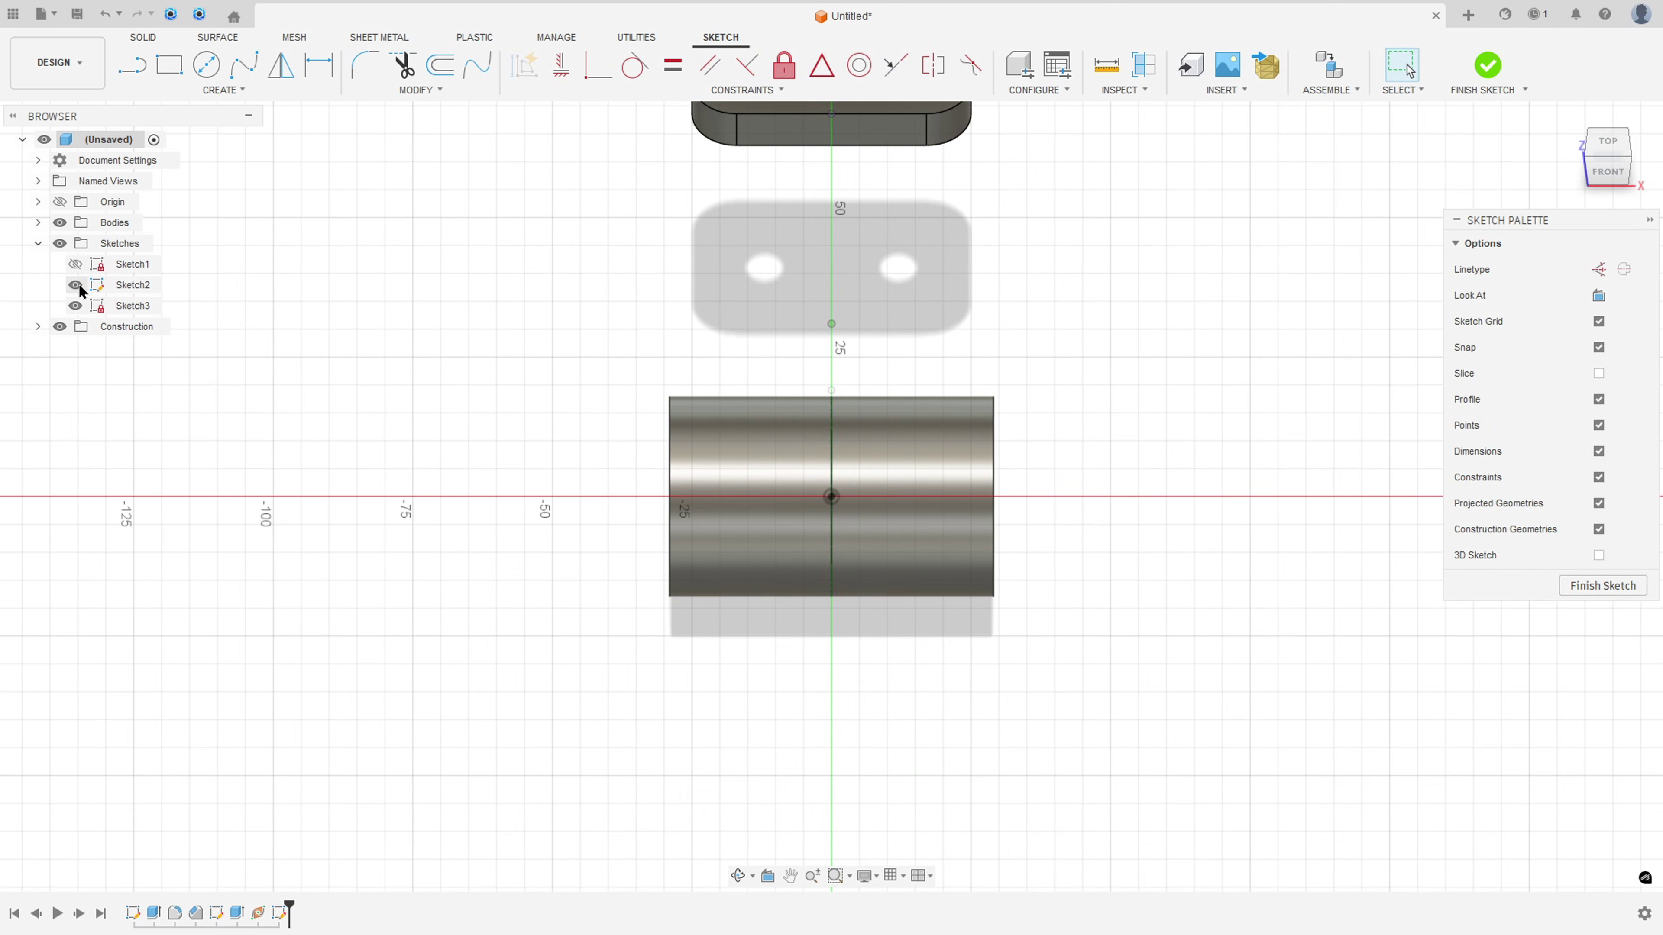
left_click(74, 286)
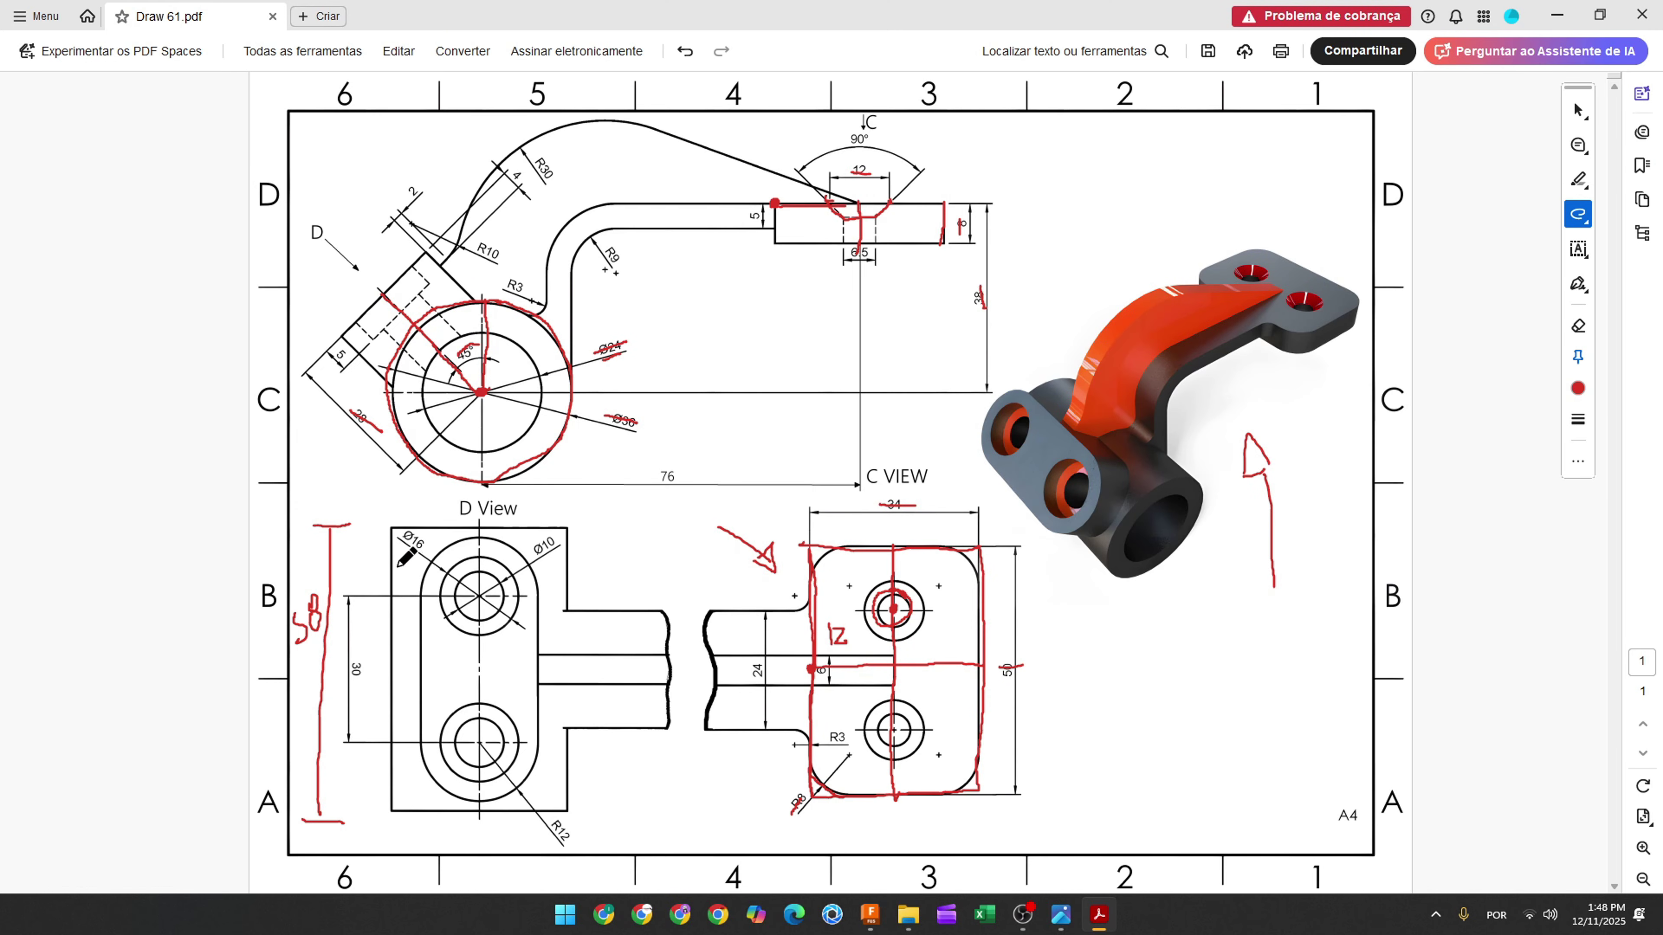
- In the Draw 61 PDF, mark the D View's slot outline in red and strike out the 30 mm spacing, and return to Fusion
left_click_drag(419, 594, 415, 672)
left_click_drag(357, 660, 356, 681)
left_click(880, 912)
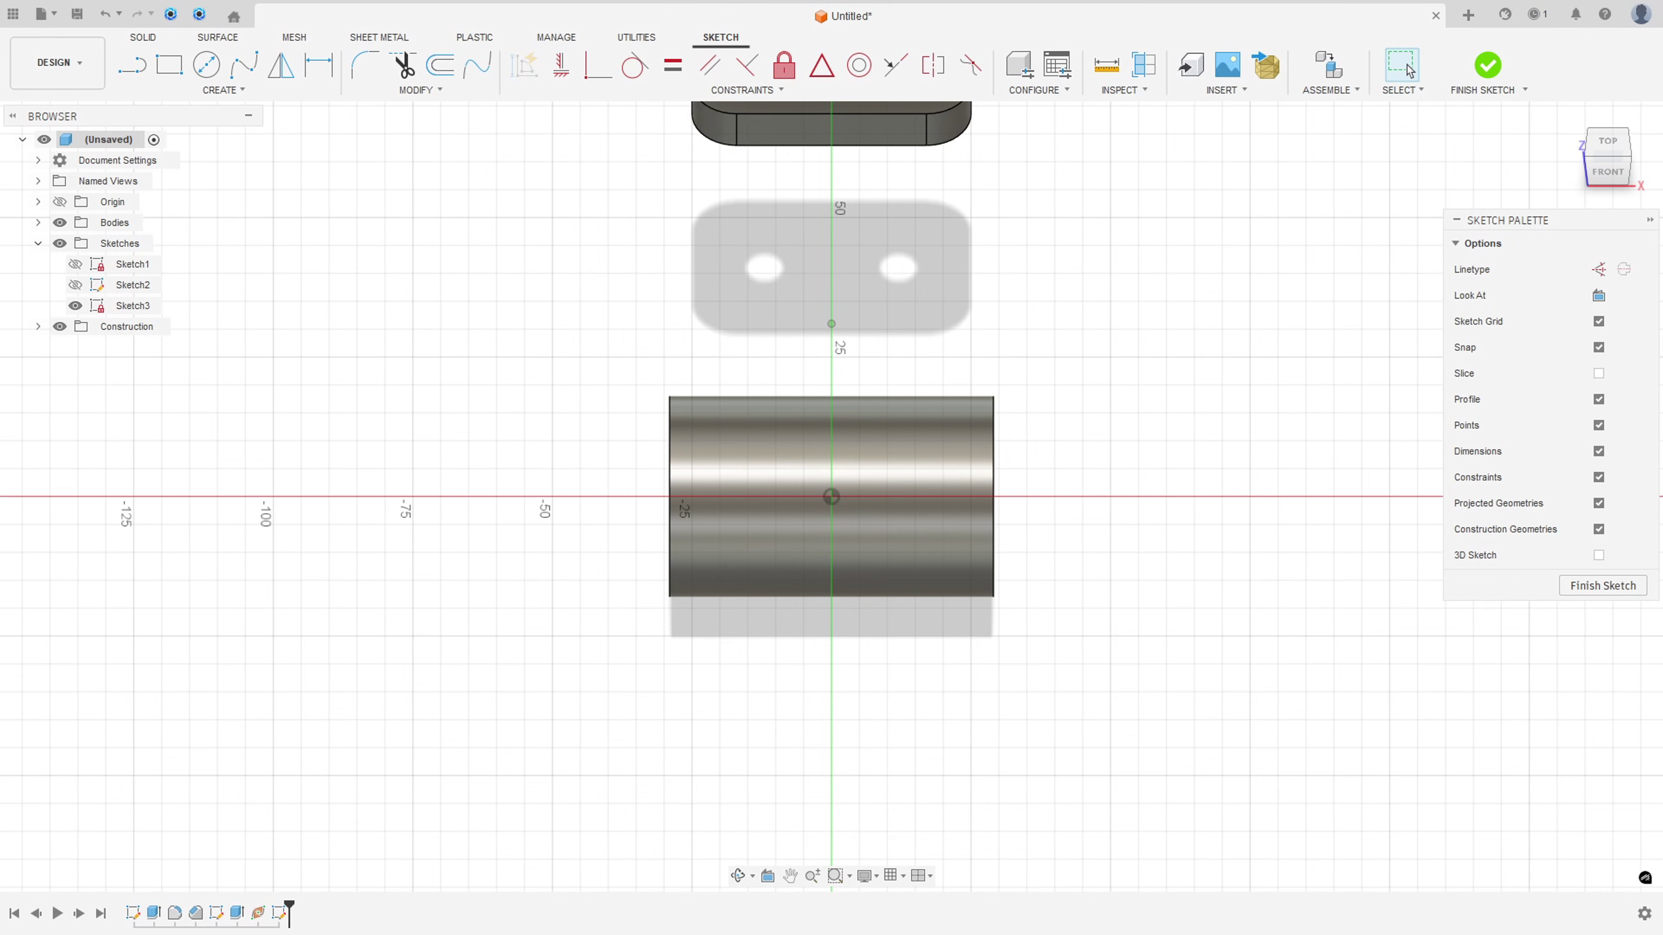
- Draw a horizontal center-to-center slot over the origin, 30 mm between centers and 24 mm wide, and move the width dimension outside the tube
left_click(205, 93)
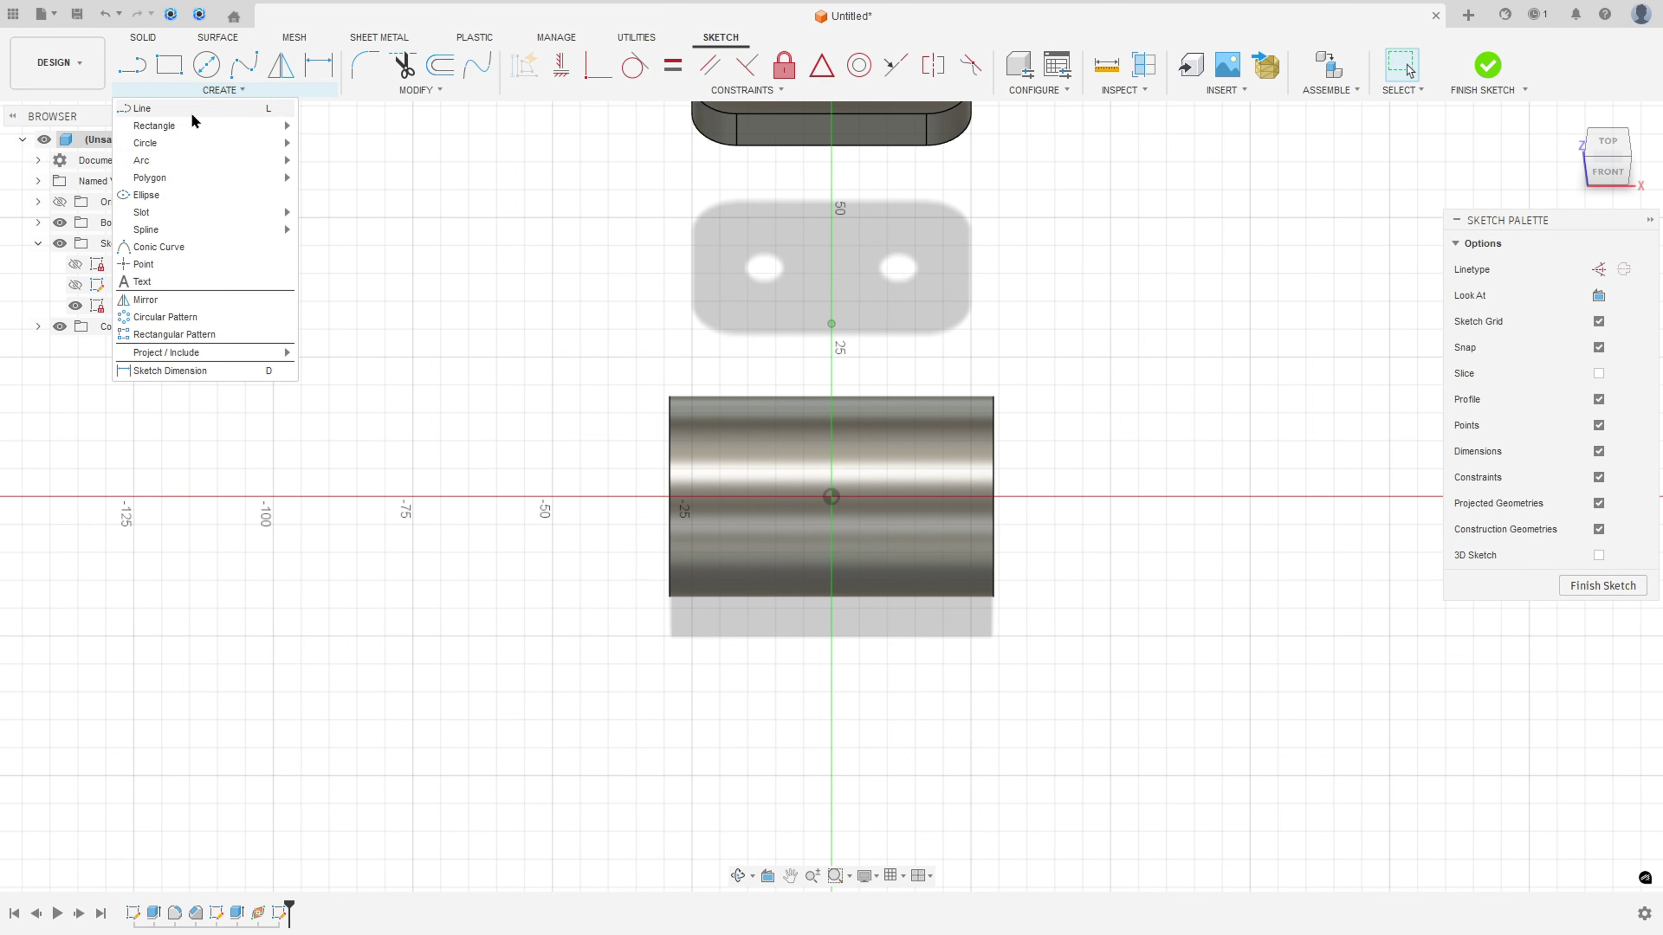
mouse_move(227, 215)
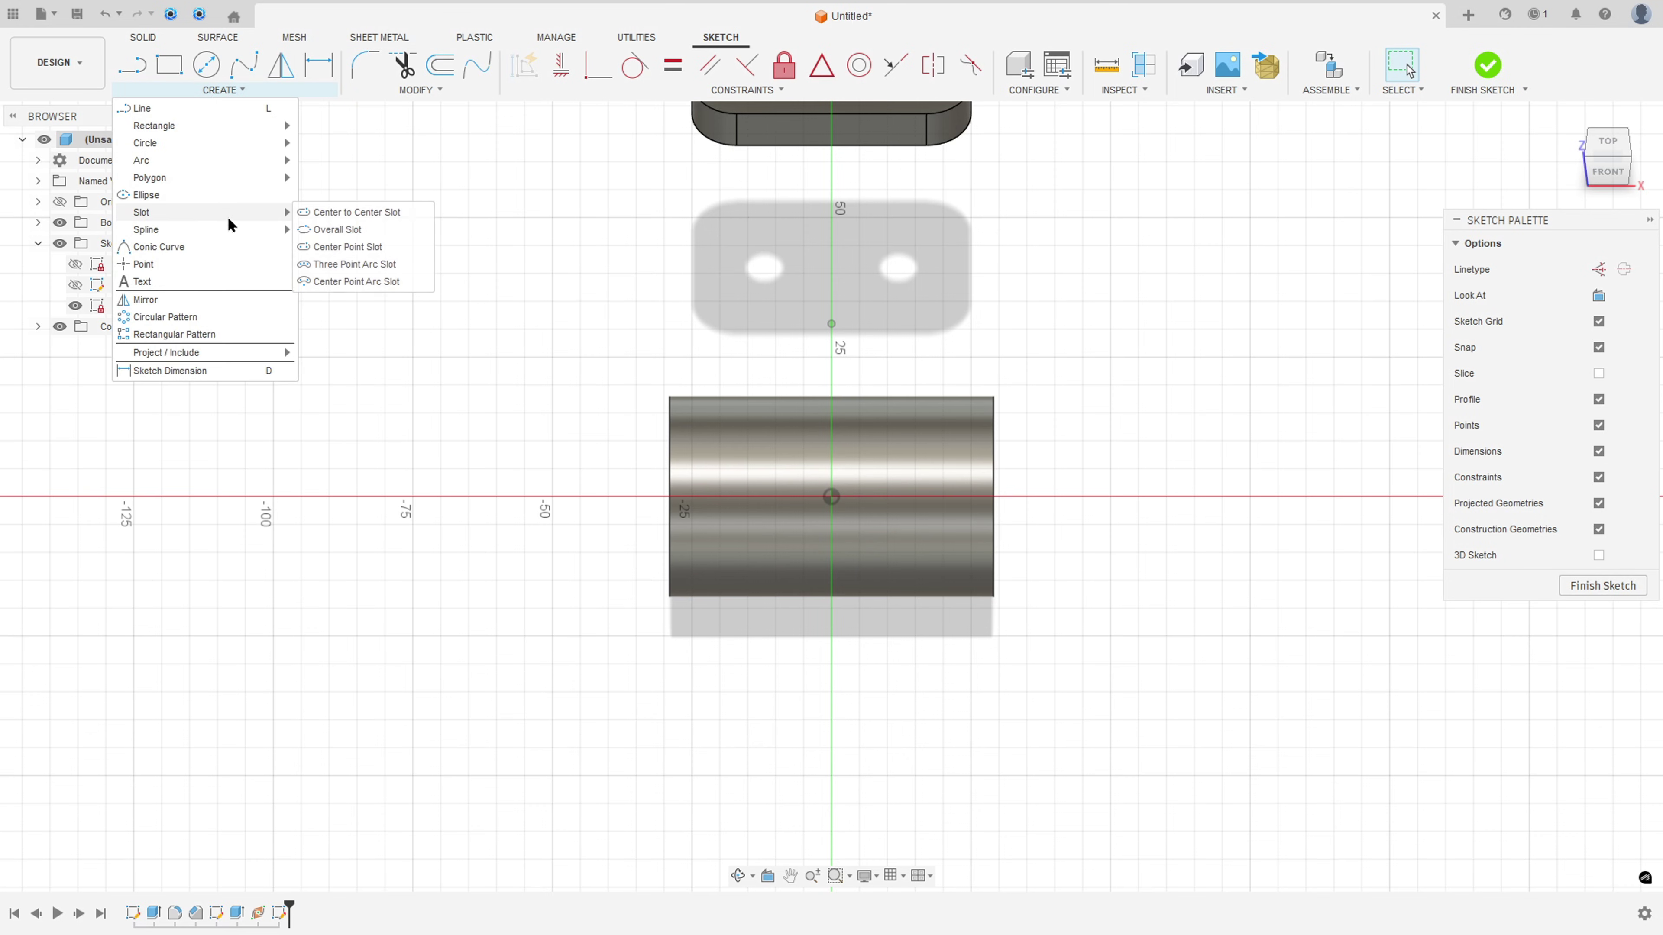
left_click(327, 213)
left_click(747, 497)
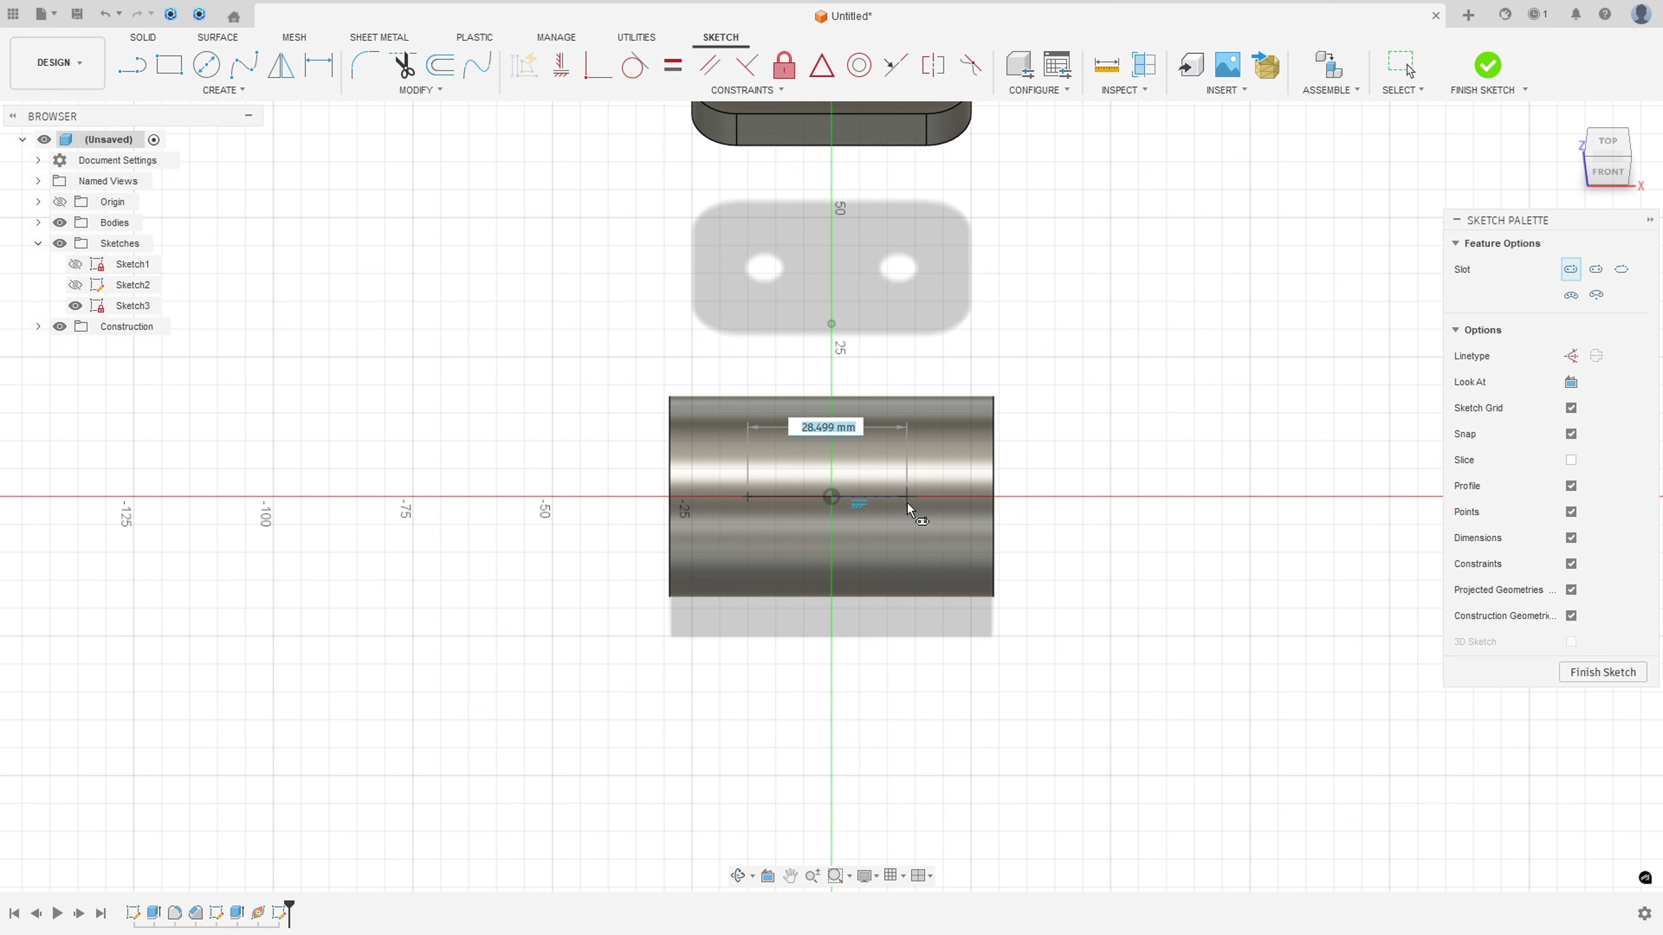
type("30")
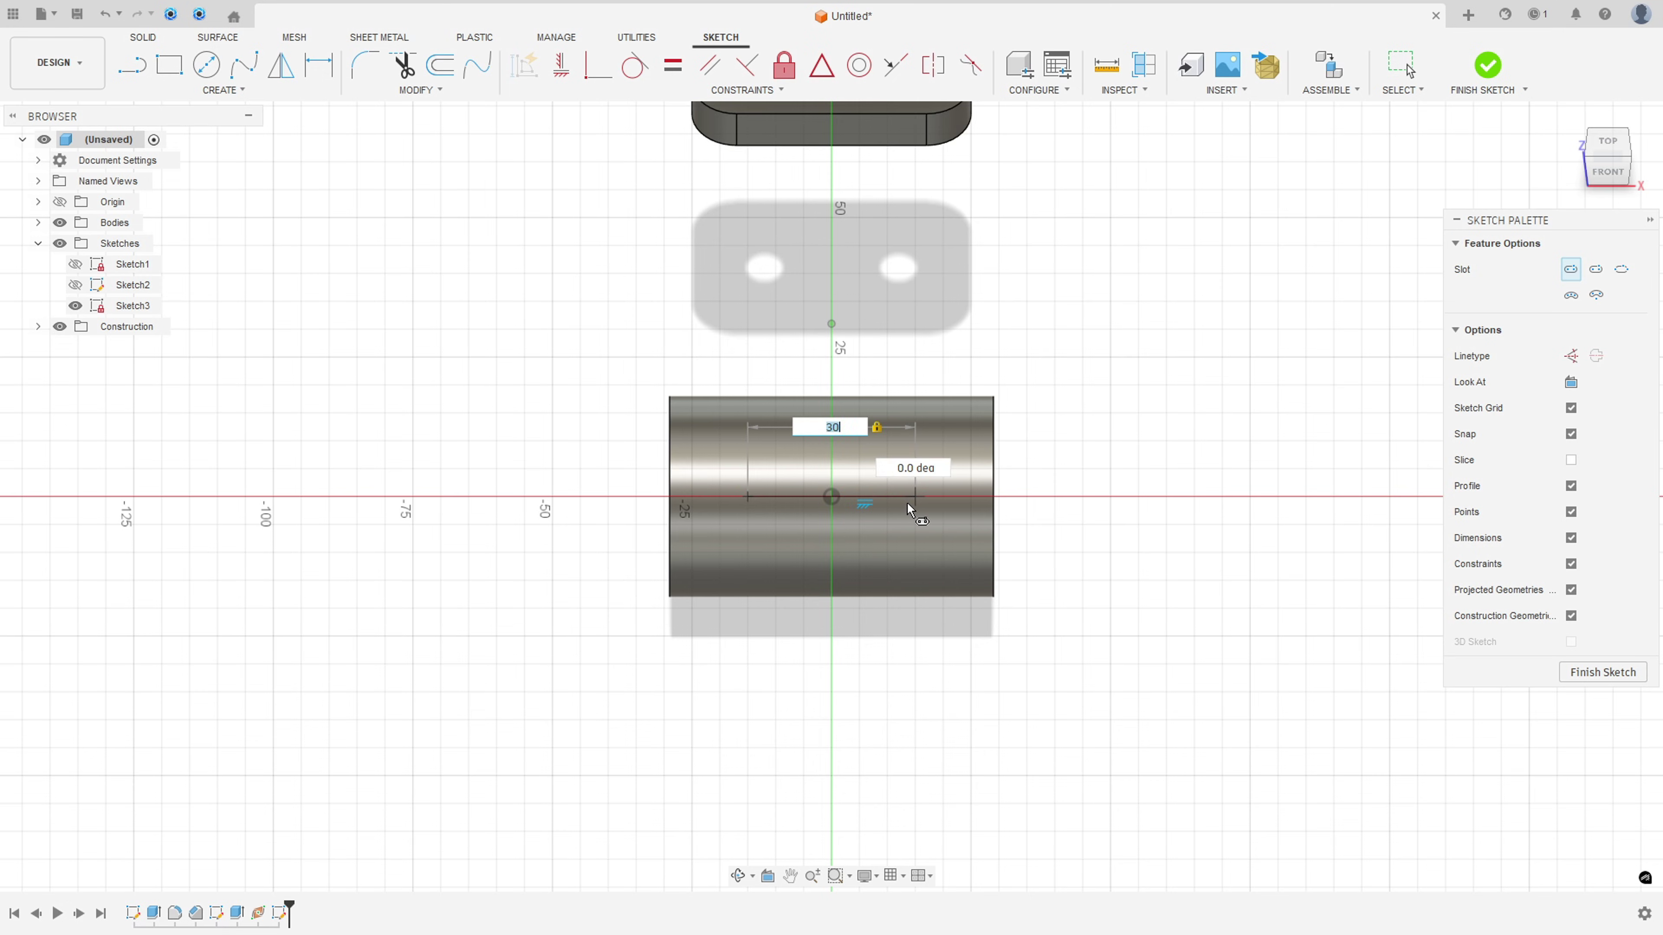
key("Return")
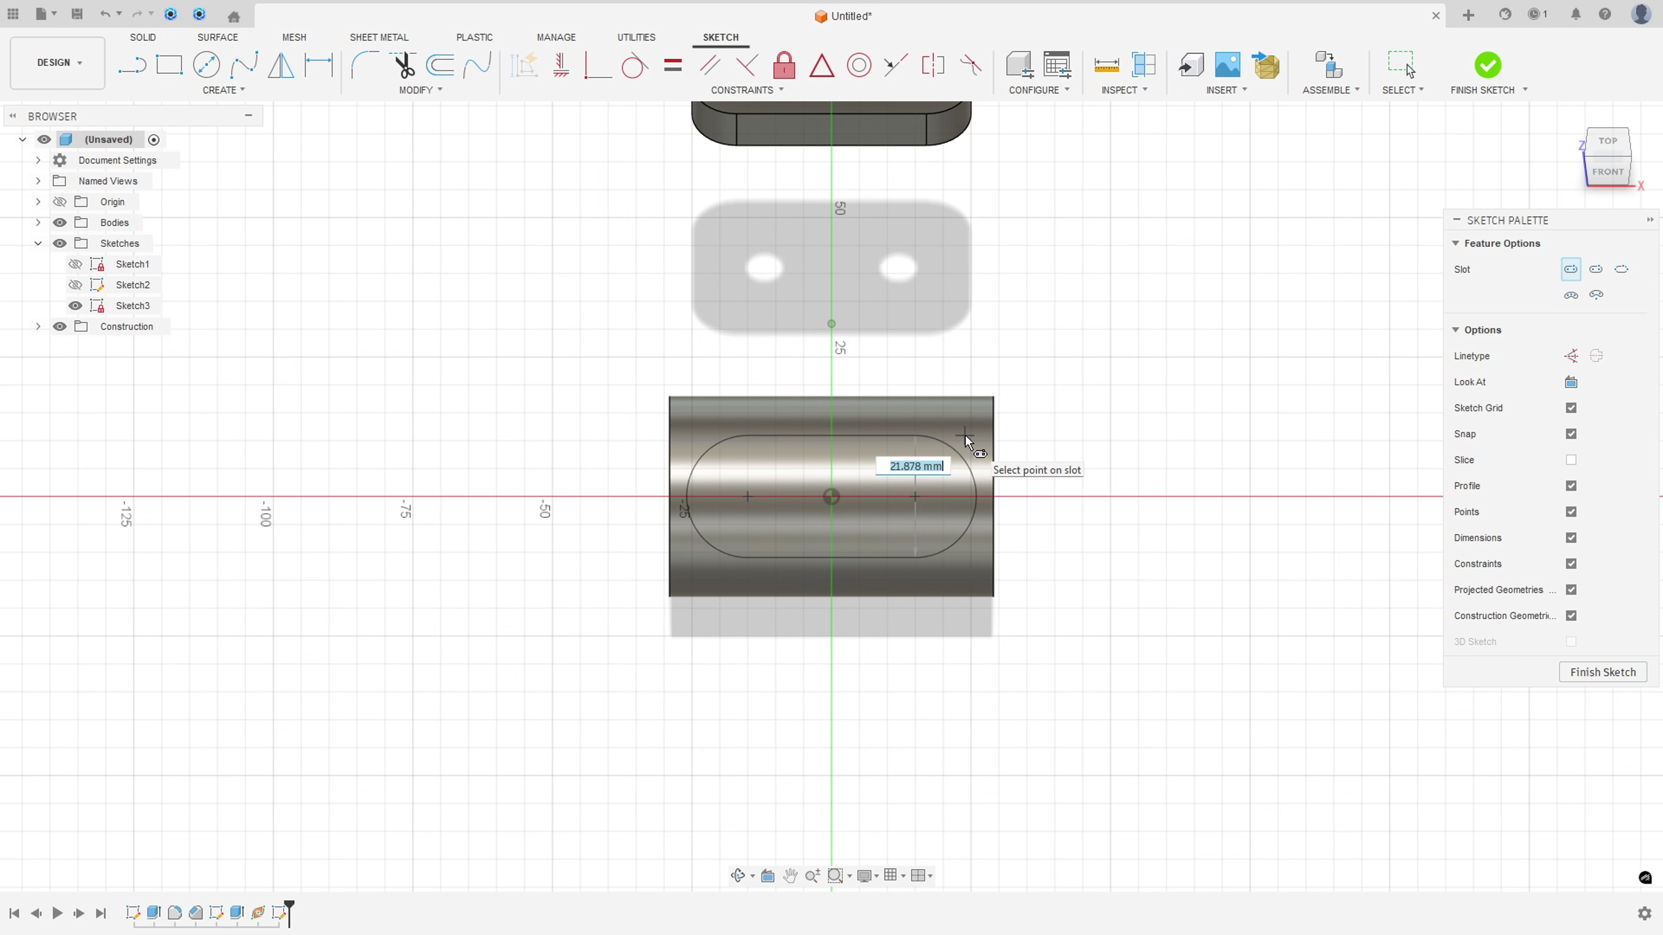
type("24")
key("Return")
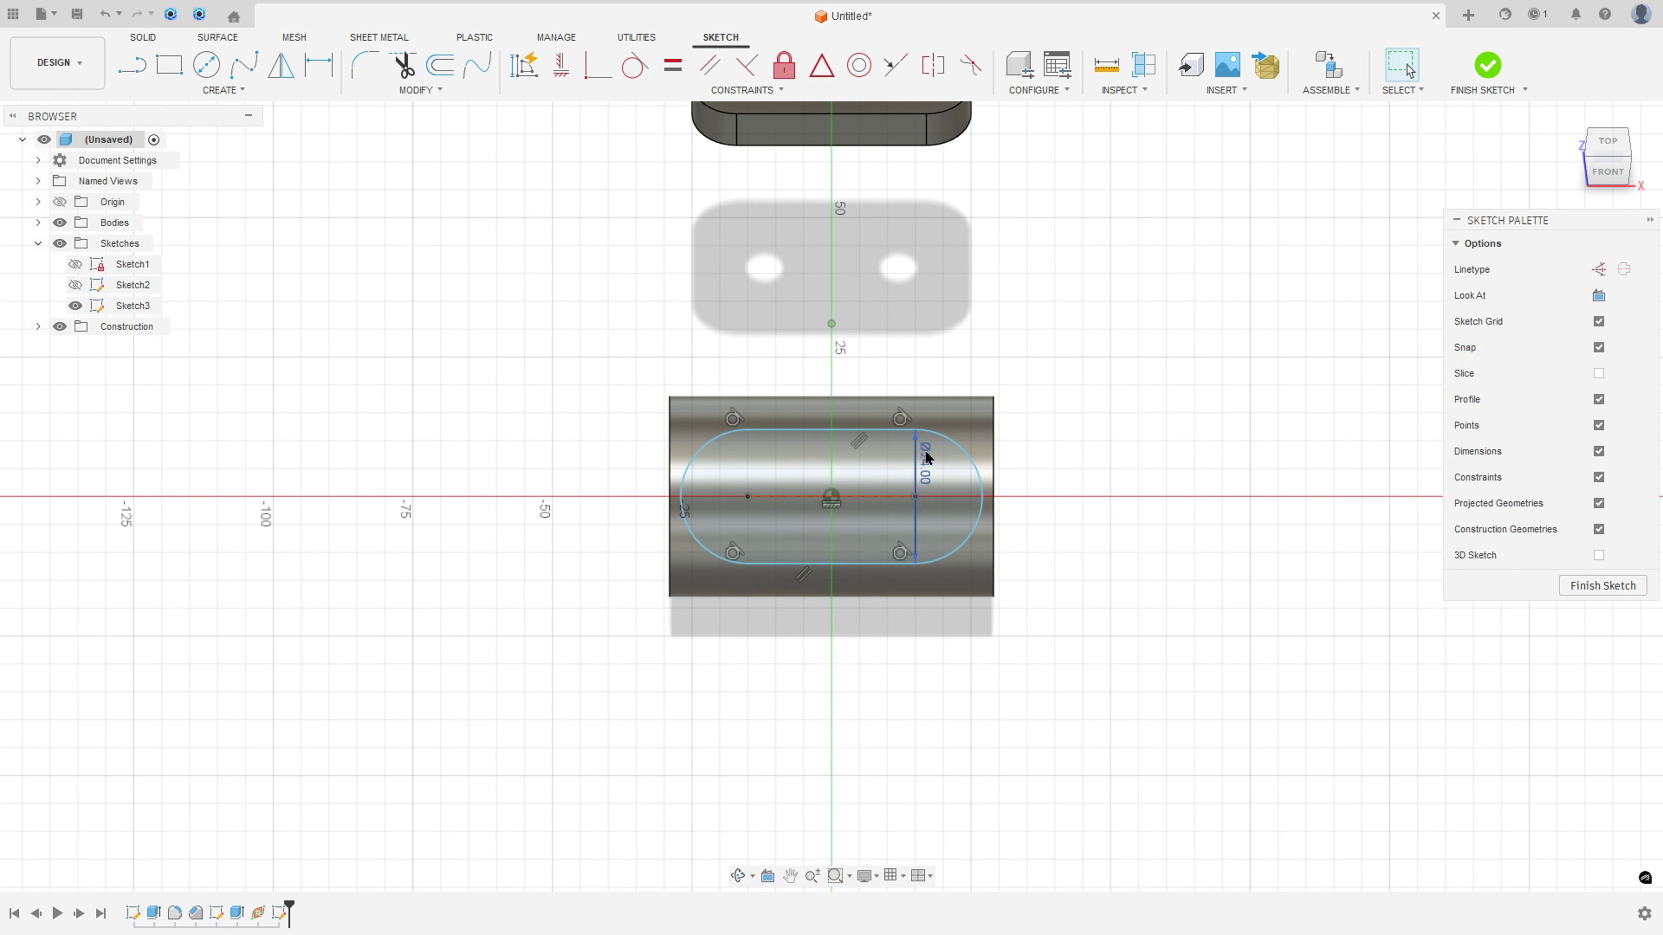
left_click_drag(927, 457, 1058, 407)
- Dimension the slot's center line as 30 mm, placing the dimension below the tube
left_click(318, 64)
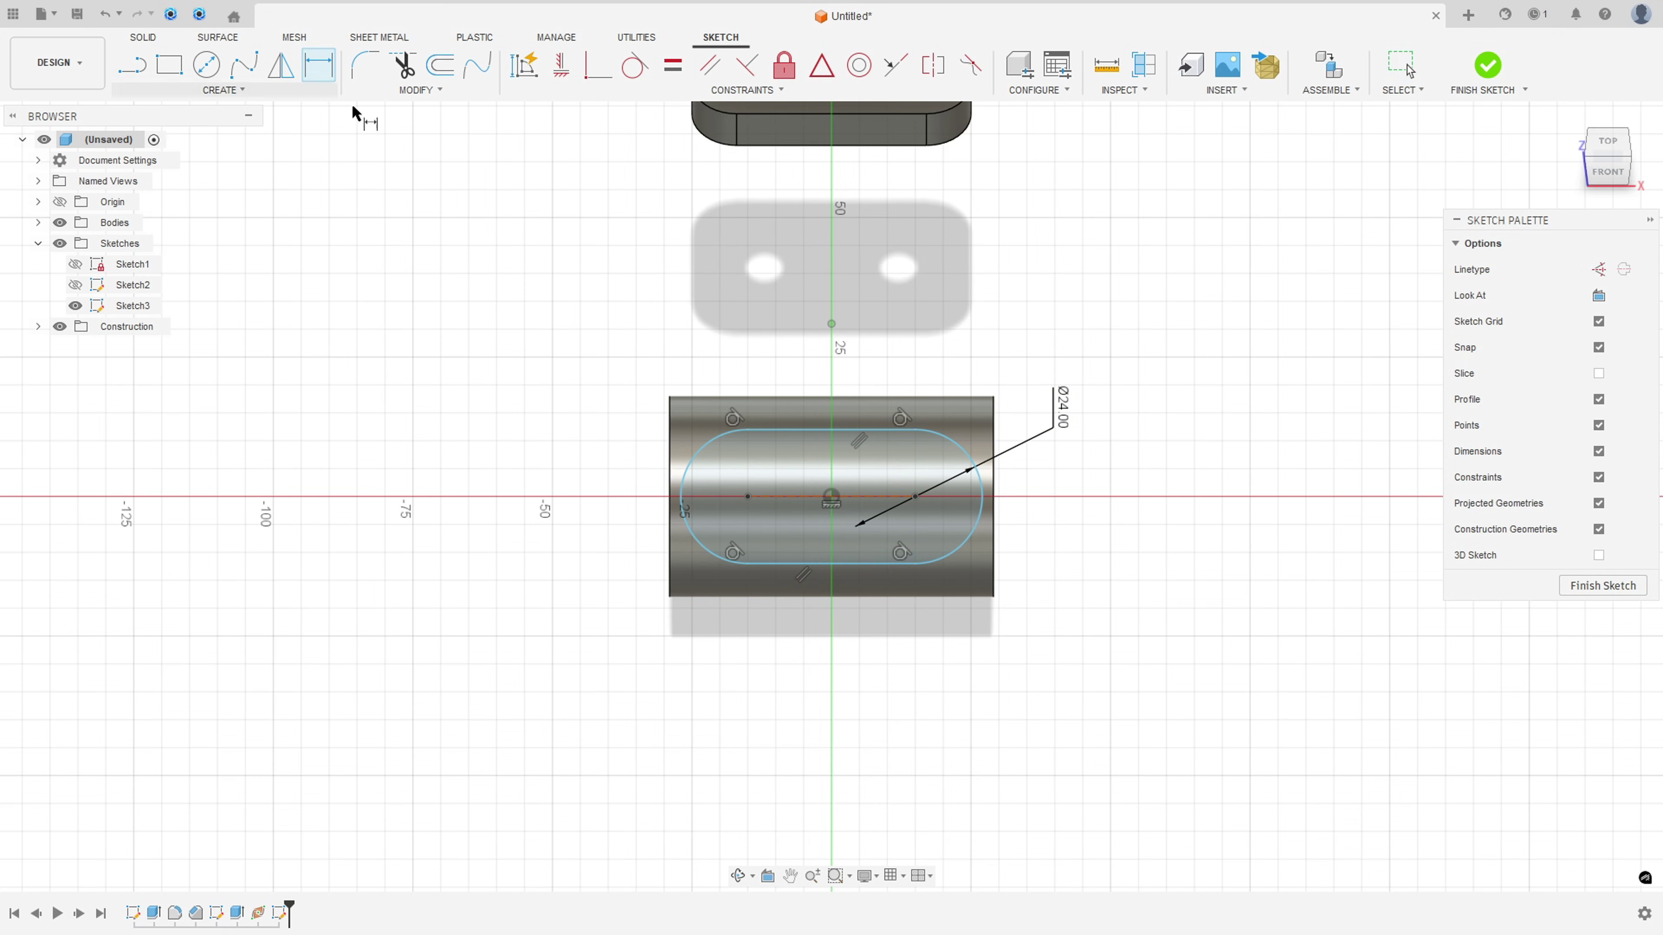
left_click(838, 506)
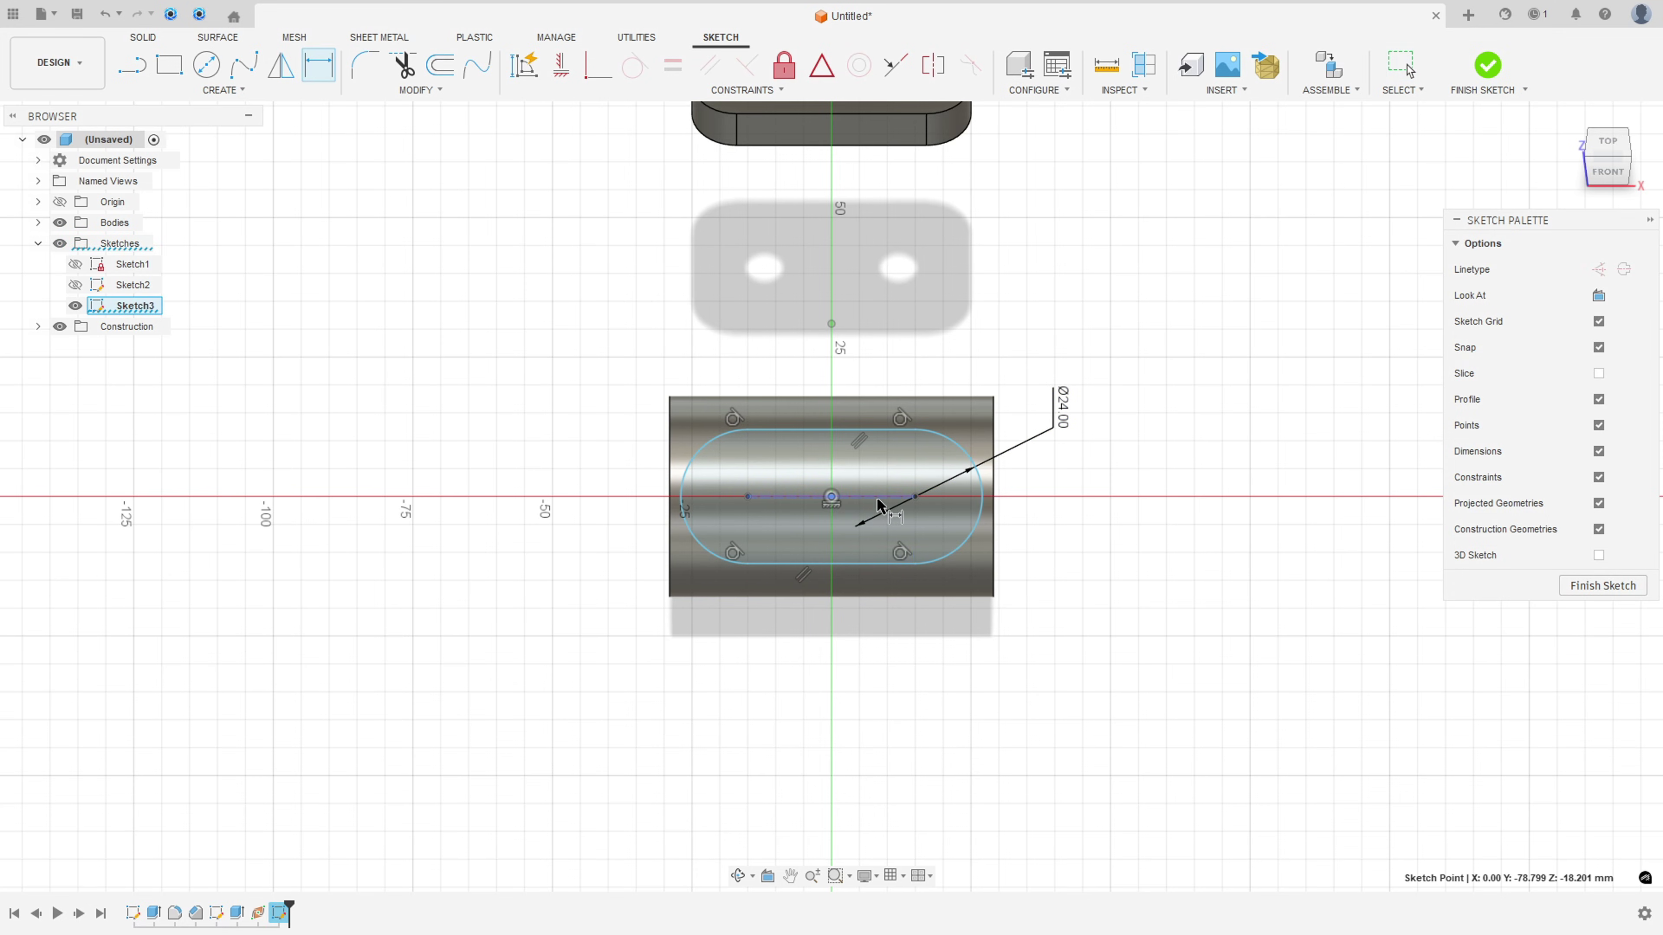
key("Escape")
left_click(318, 64)
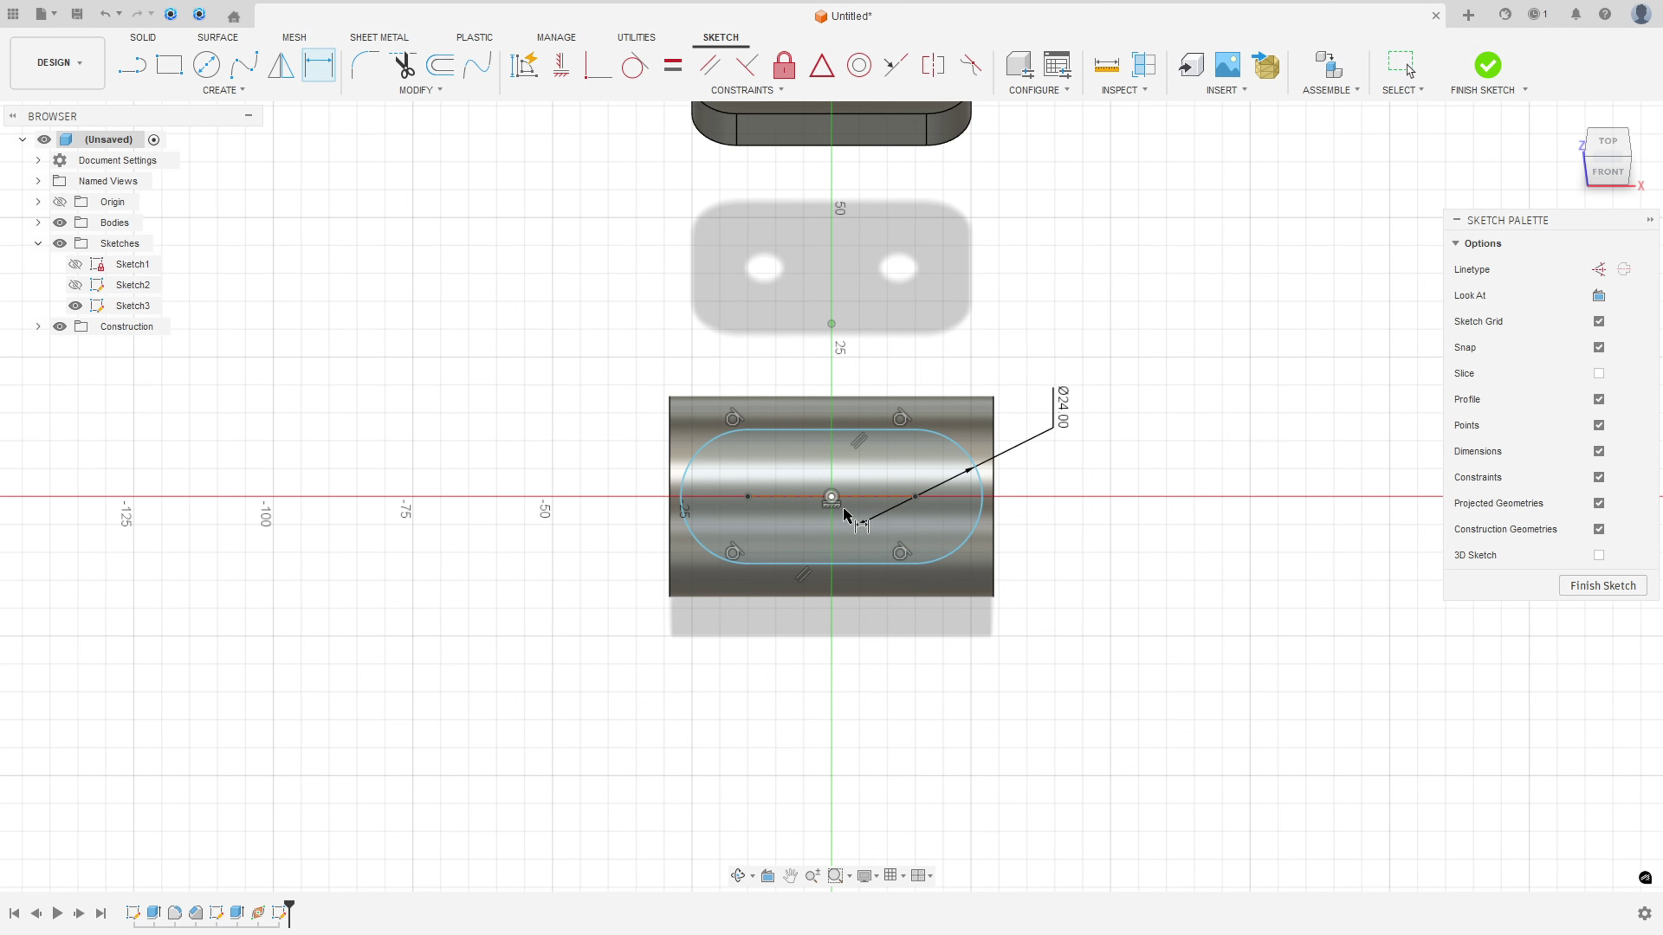
left_click(874, 497)
left_click(844, 694)
key("Return")
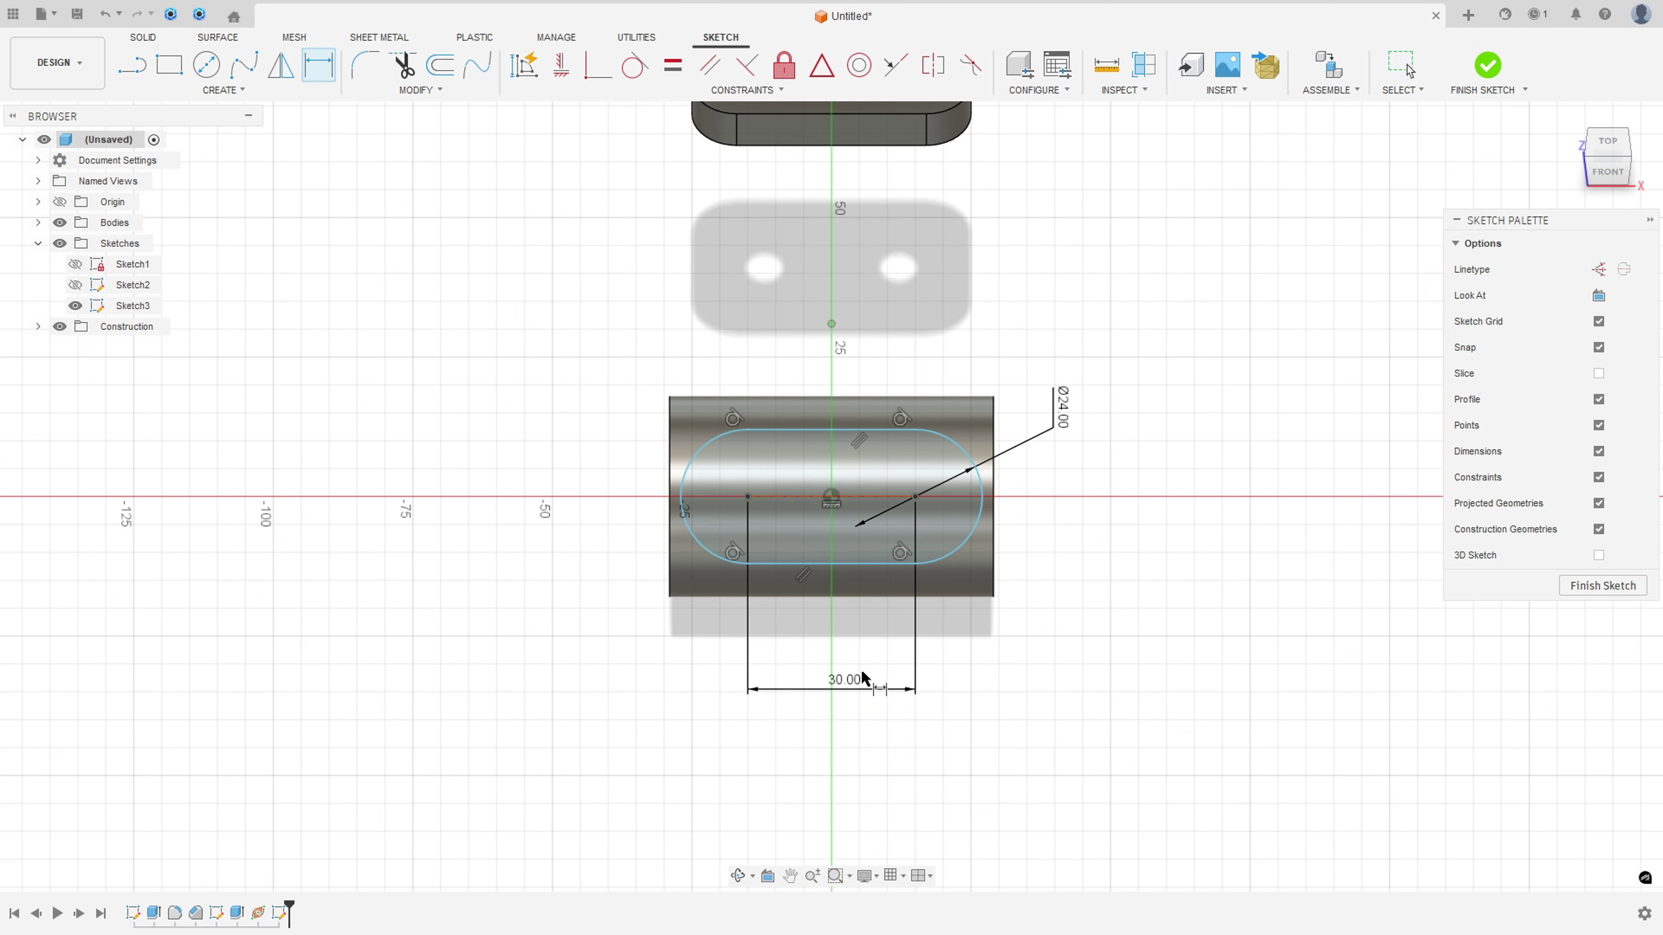
- Constrain the midpoint of the slot's center line to the sketch origin and finish the sketch
left_click(821, 65)
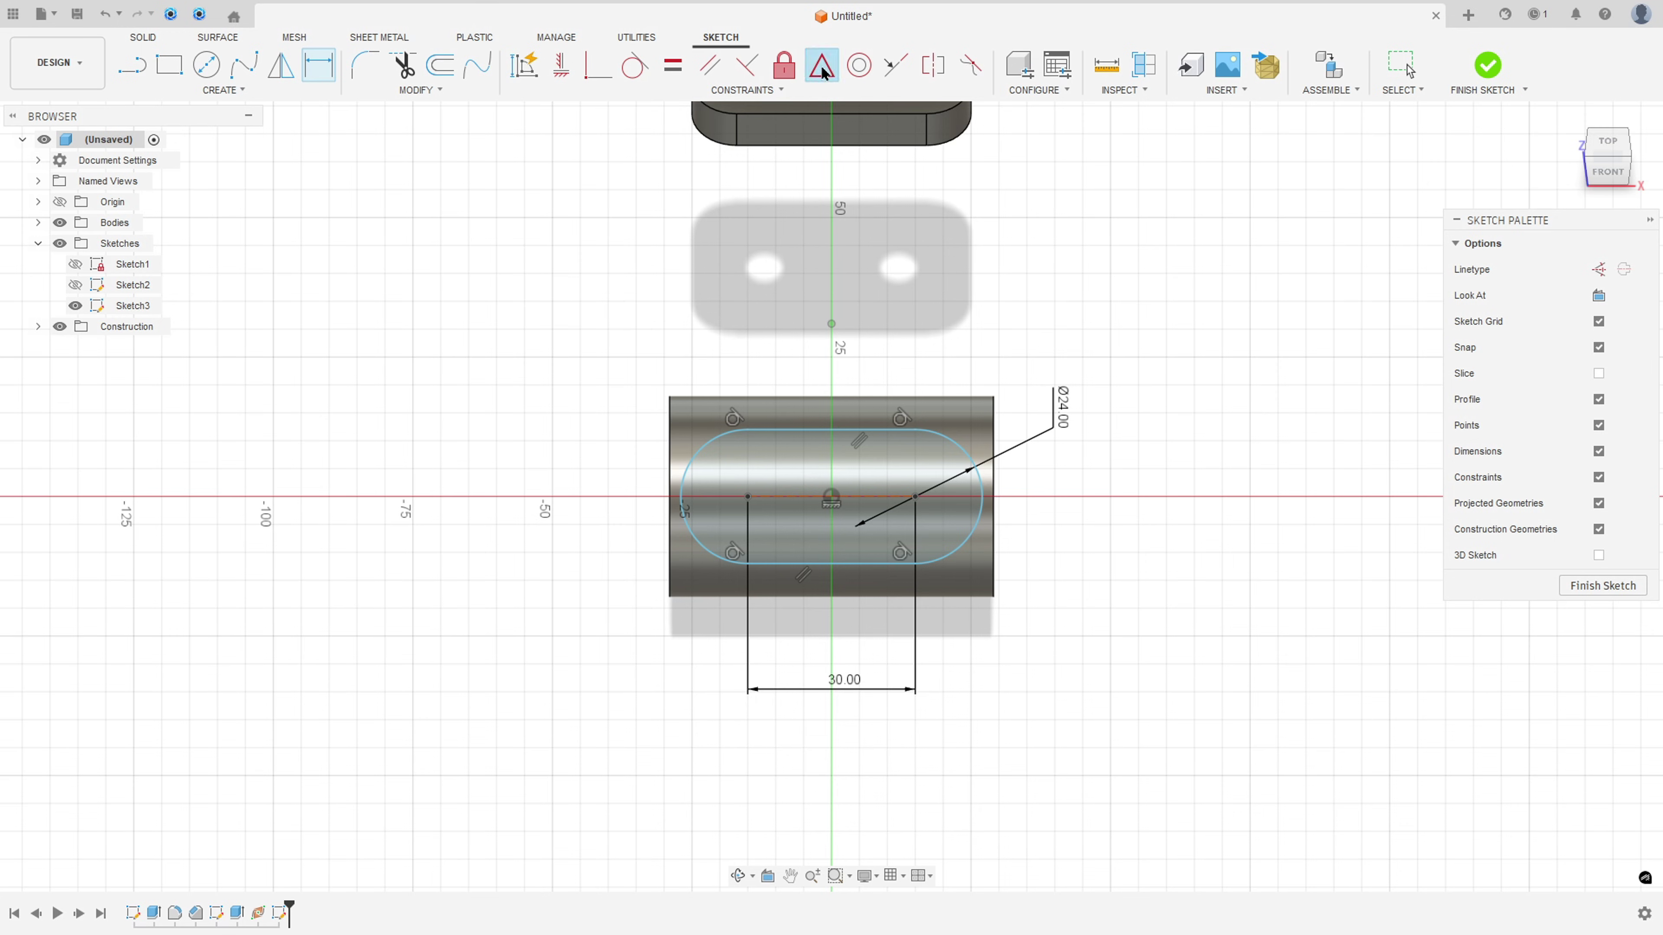
left_click(868, 498)
left_click(831, 495)
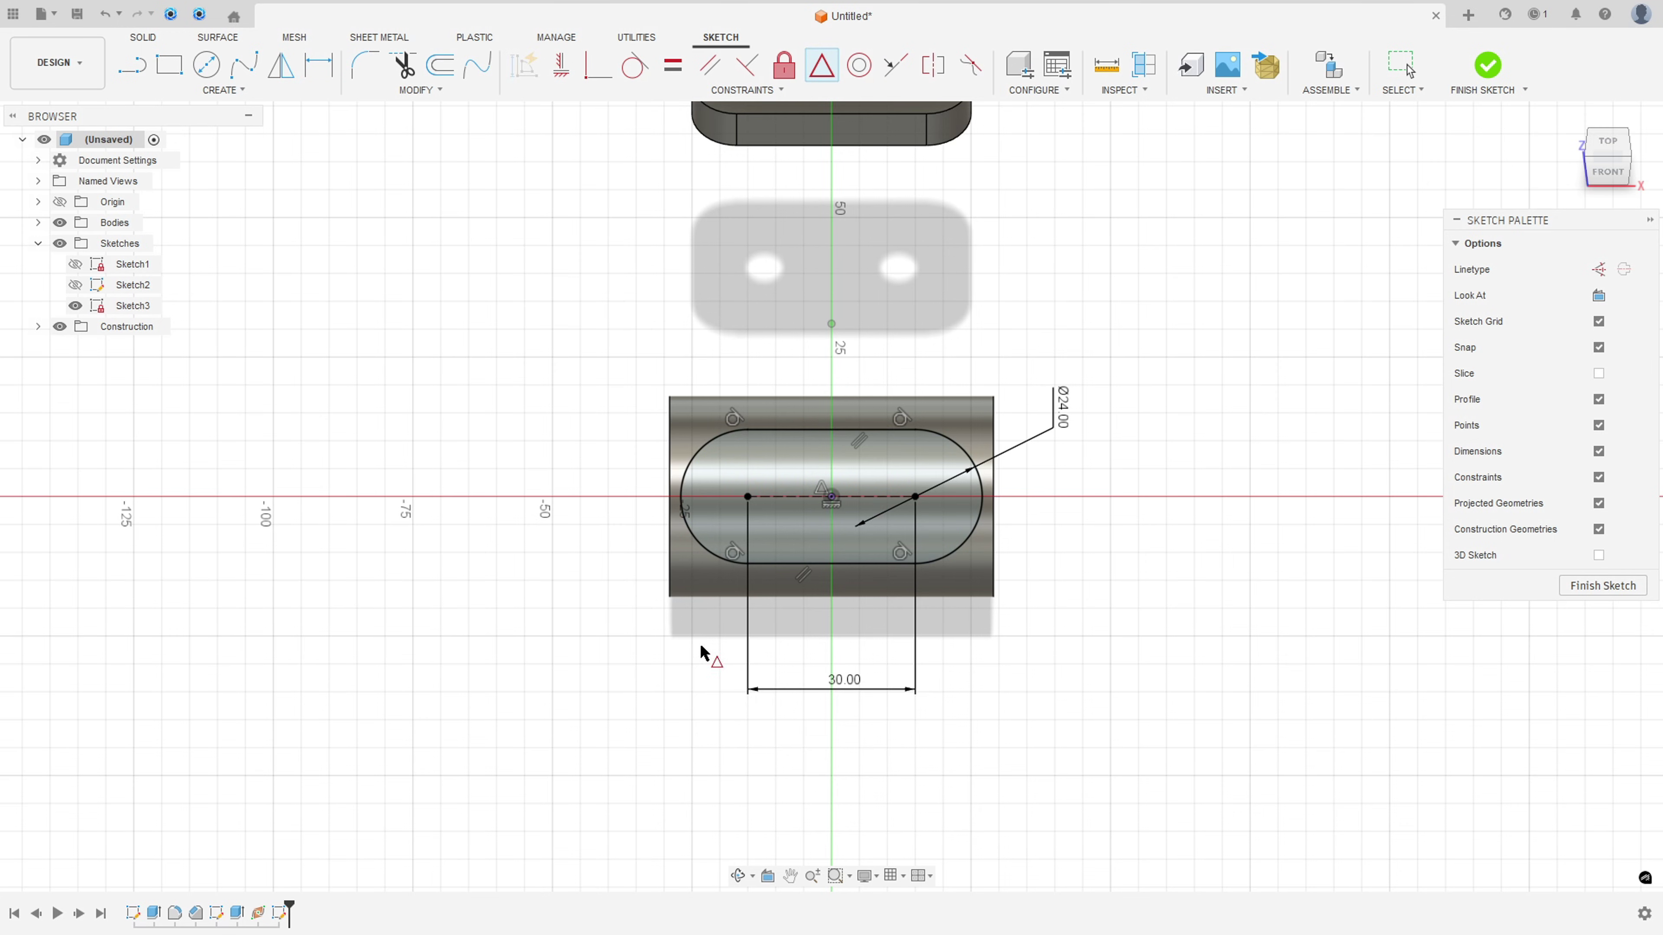
scroll(701, 652, "down", 2)
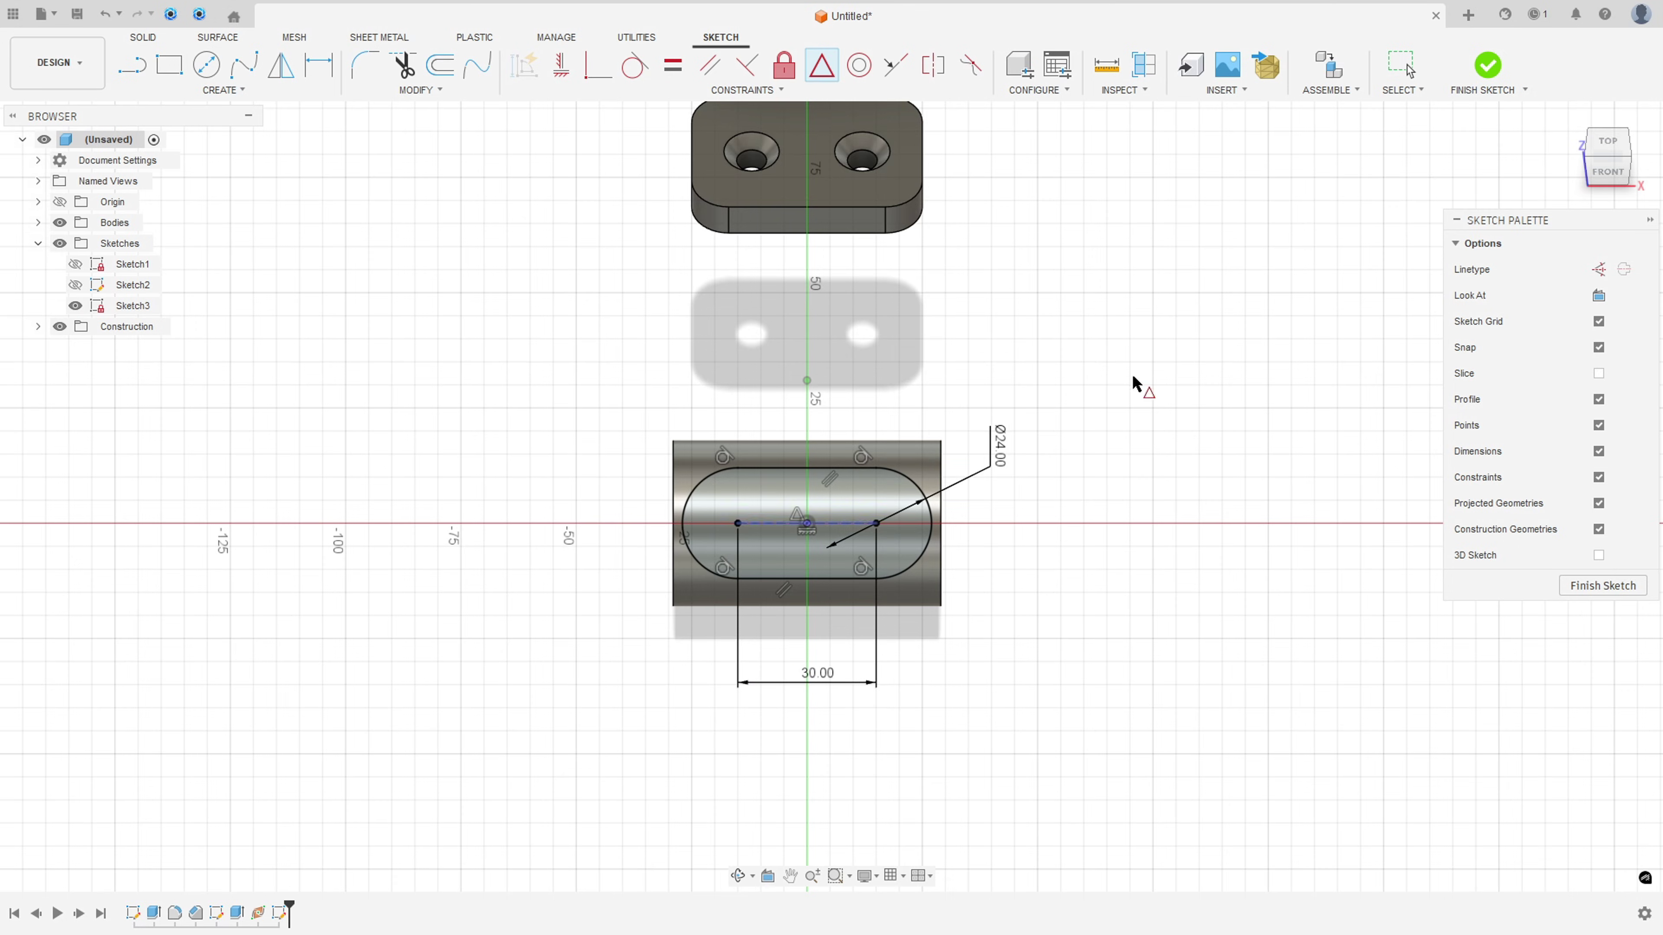
left_click(1487, 65)
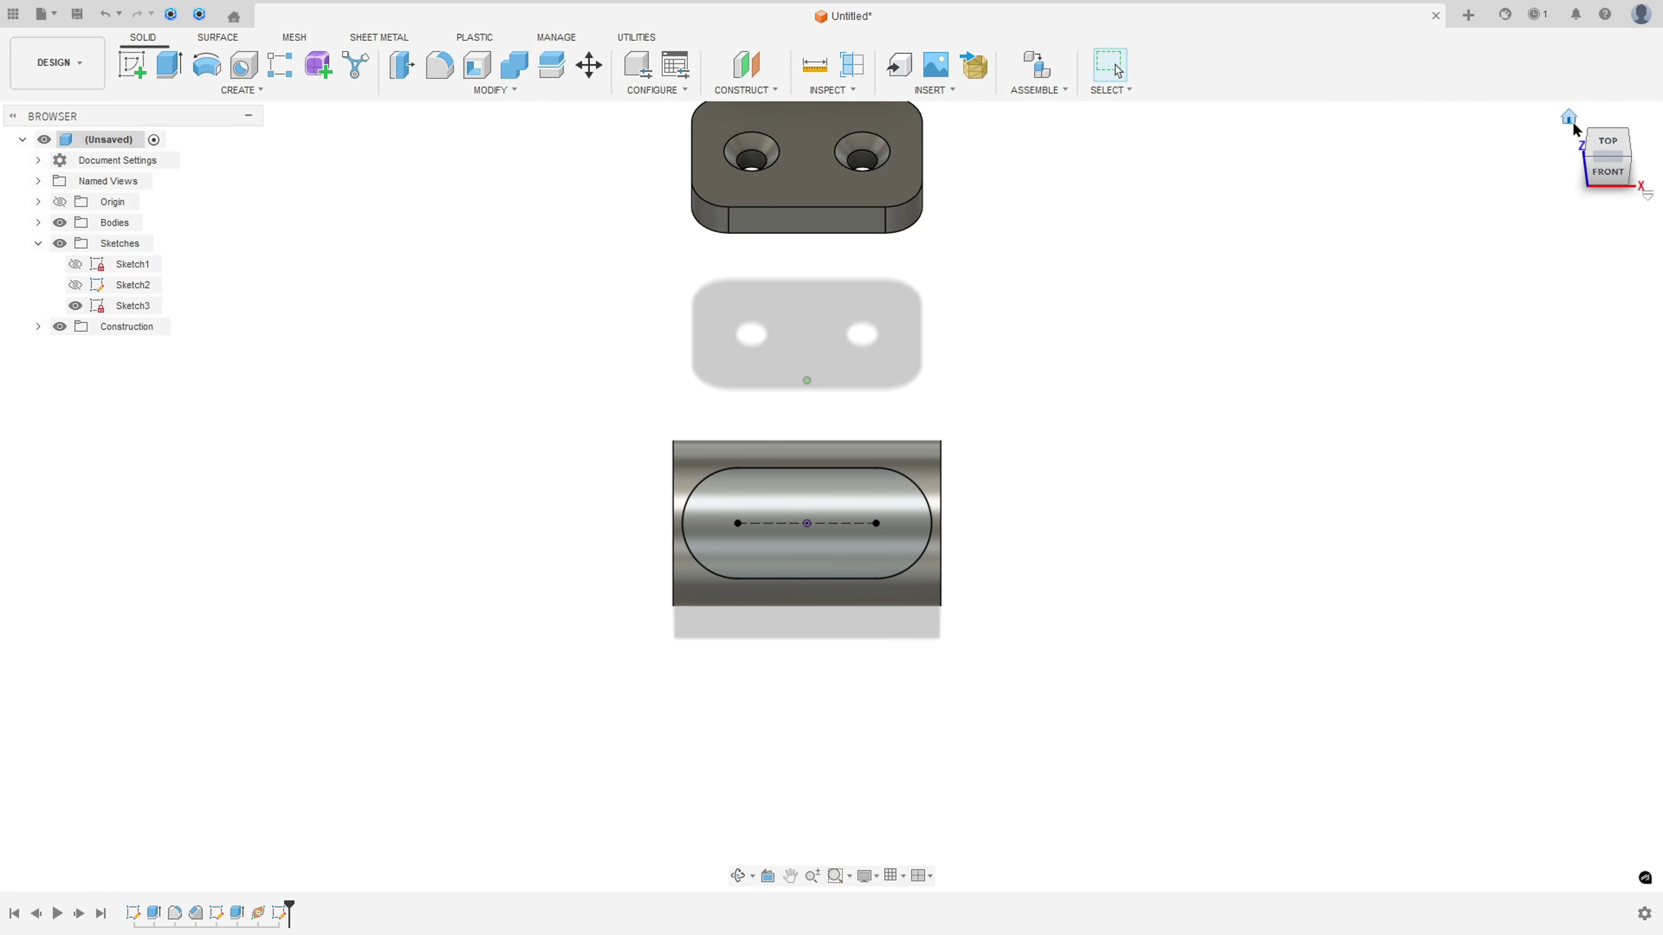
- Extrude the slot profile to the tube's outer face, extended to adjacent faces and joined, and show the slot sketch again
left_click(1573, 125)
key("e")
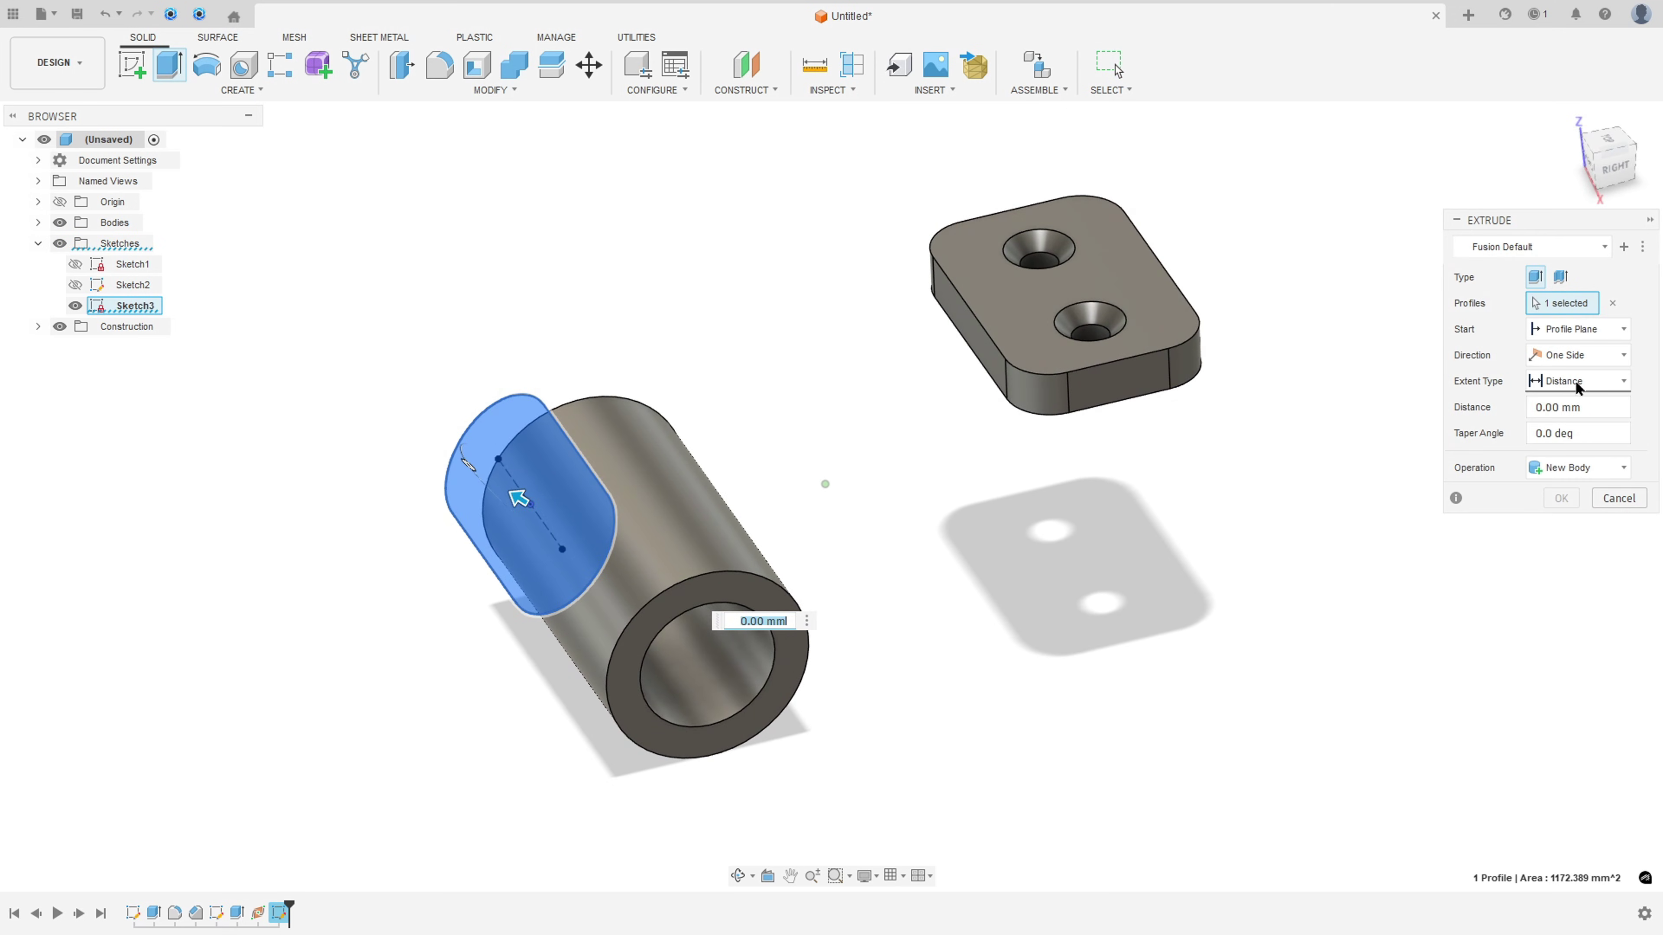
left_click(1577, 388)
left_click(1550, 414)
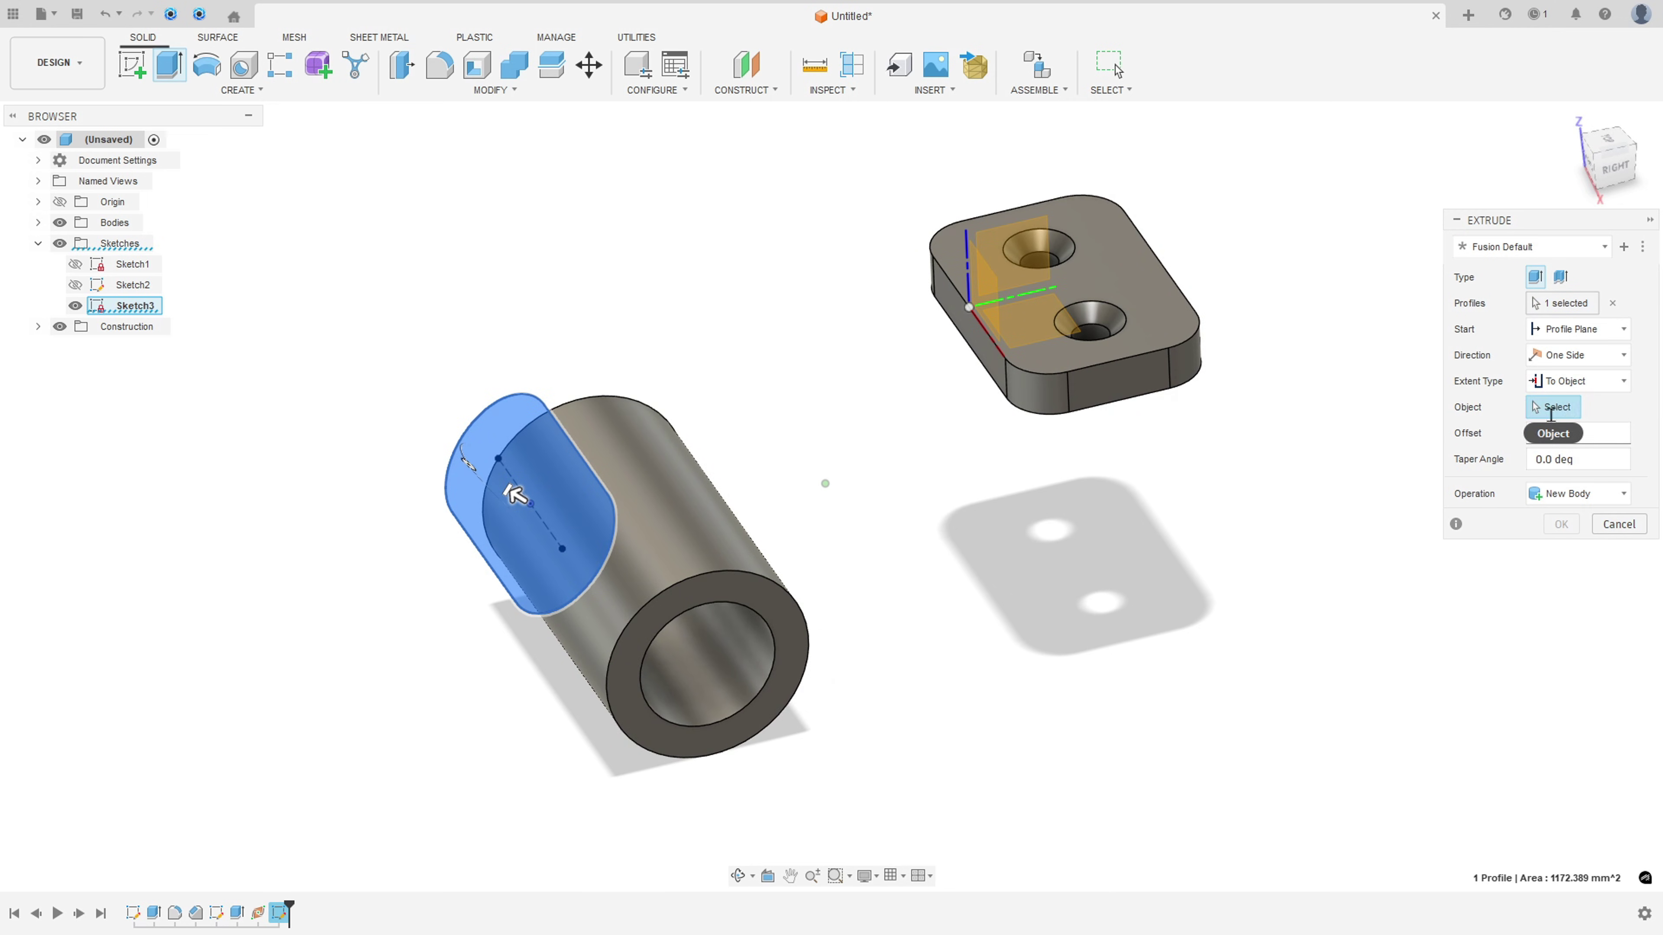
left_click(677, 545)
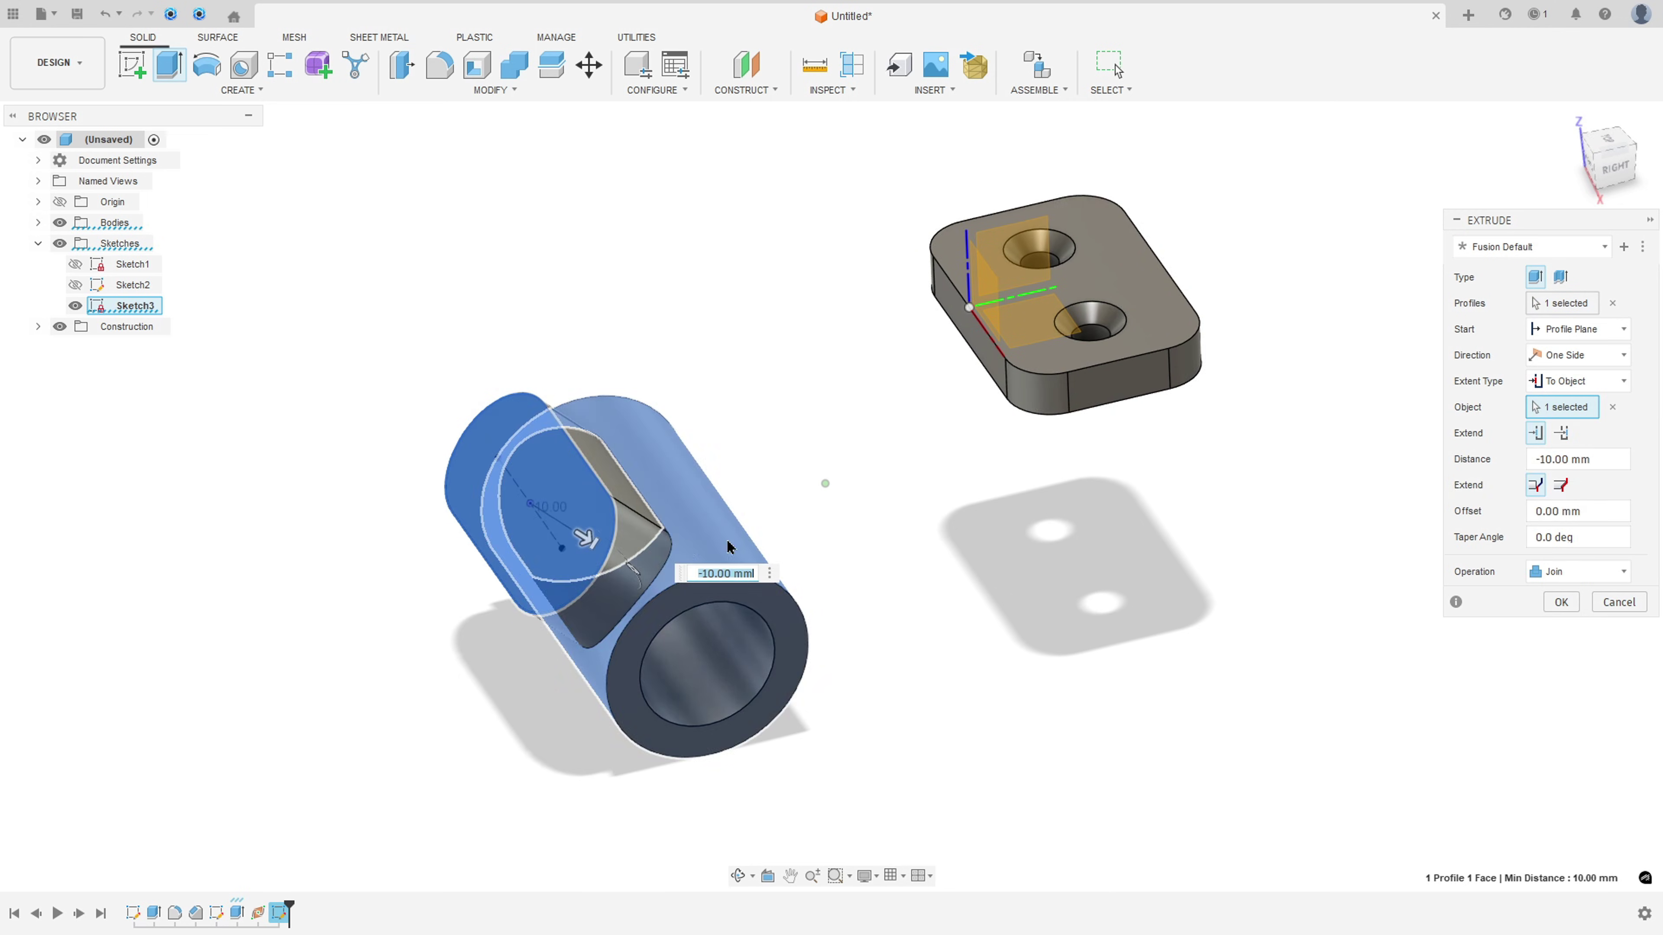
left_click(1562, 485)
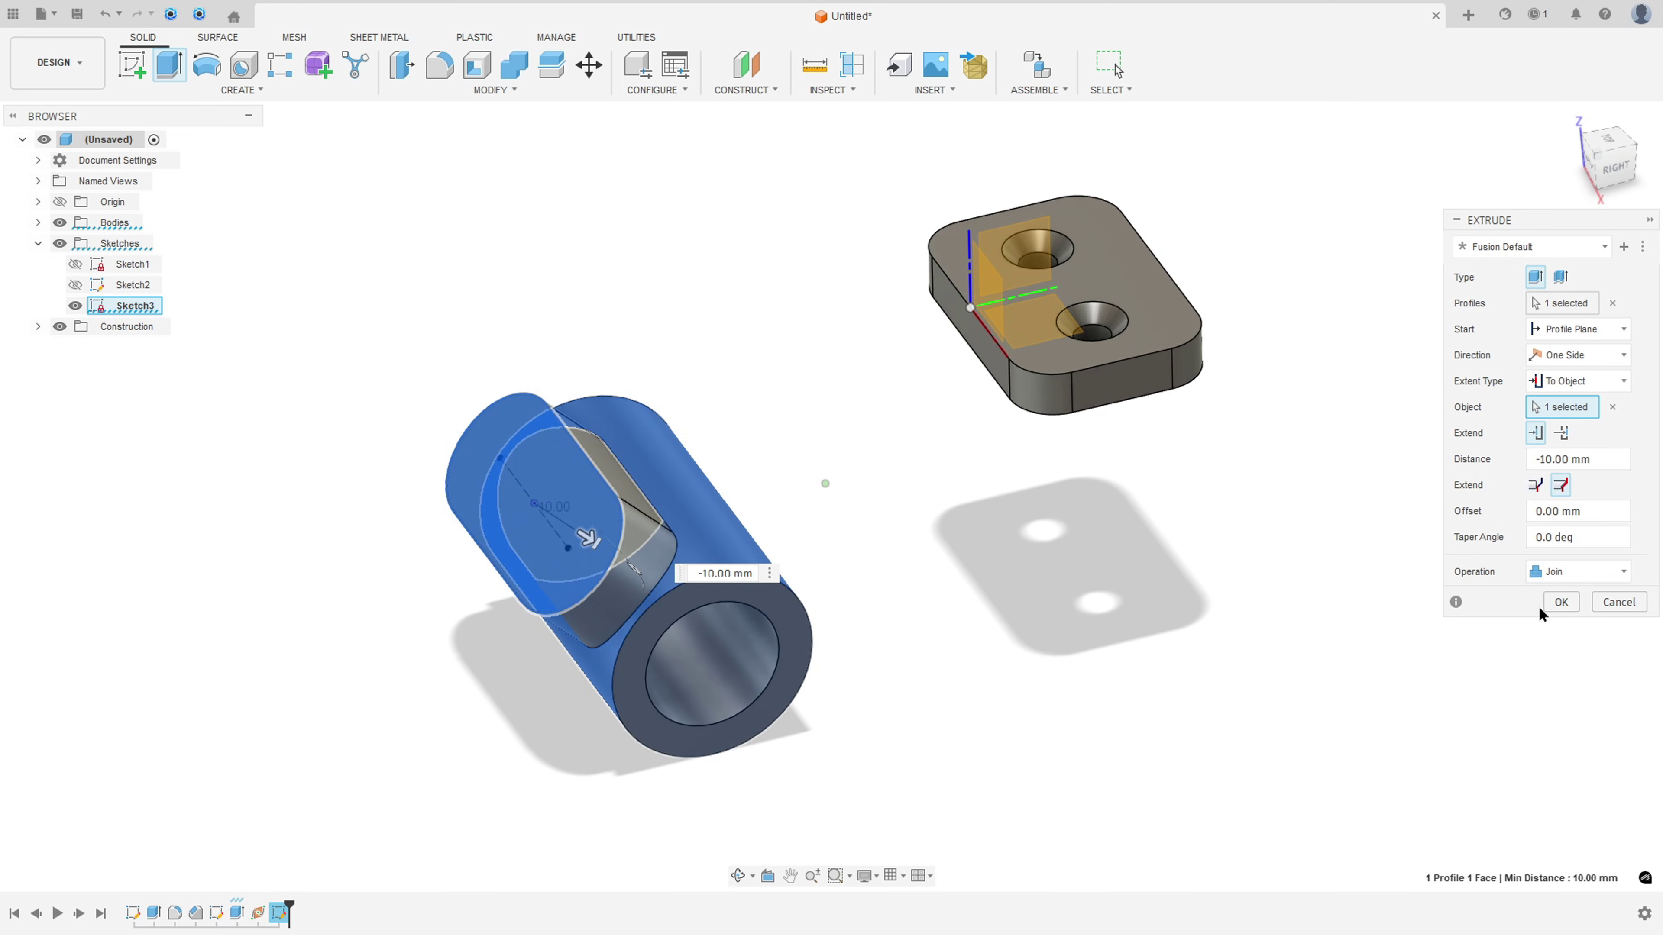
left_click(1560, 602)
mouse_move(1195, 606)
middle_mouse_down("shift")
mouse_move(1047, 587)
mouse_move(942, 514)
middle_mouse_up("shift")
left_click(75, 305)
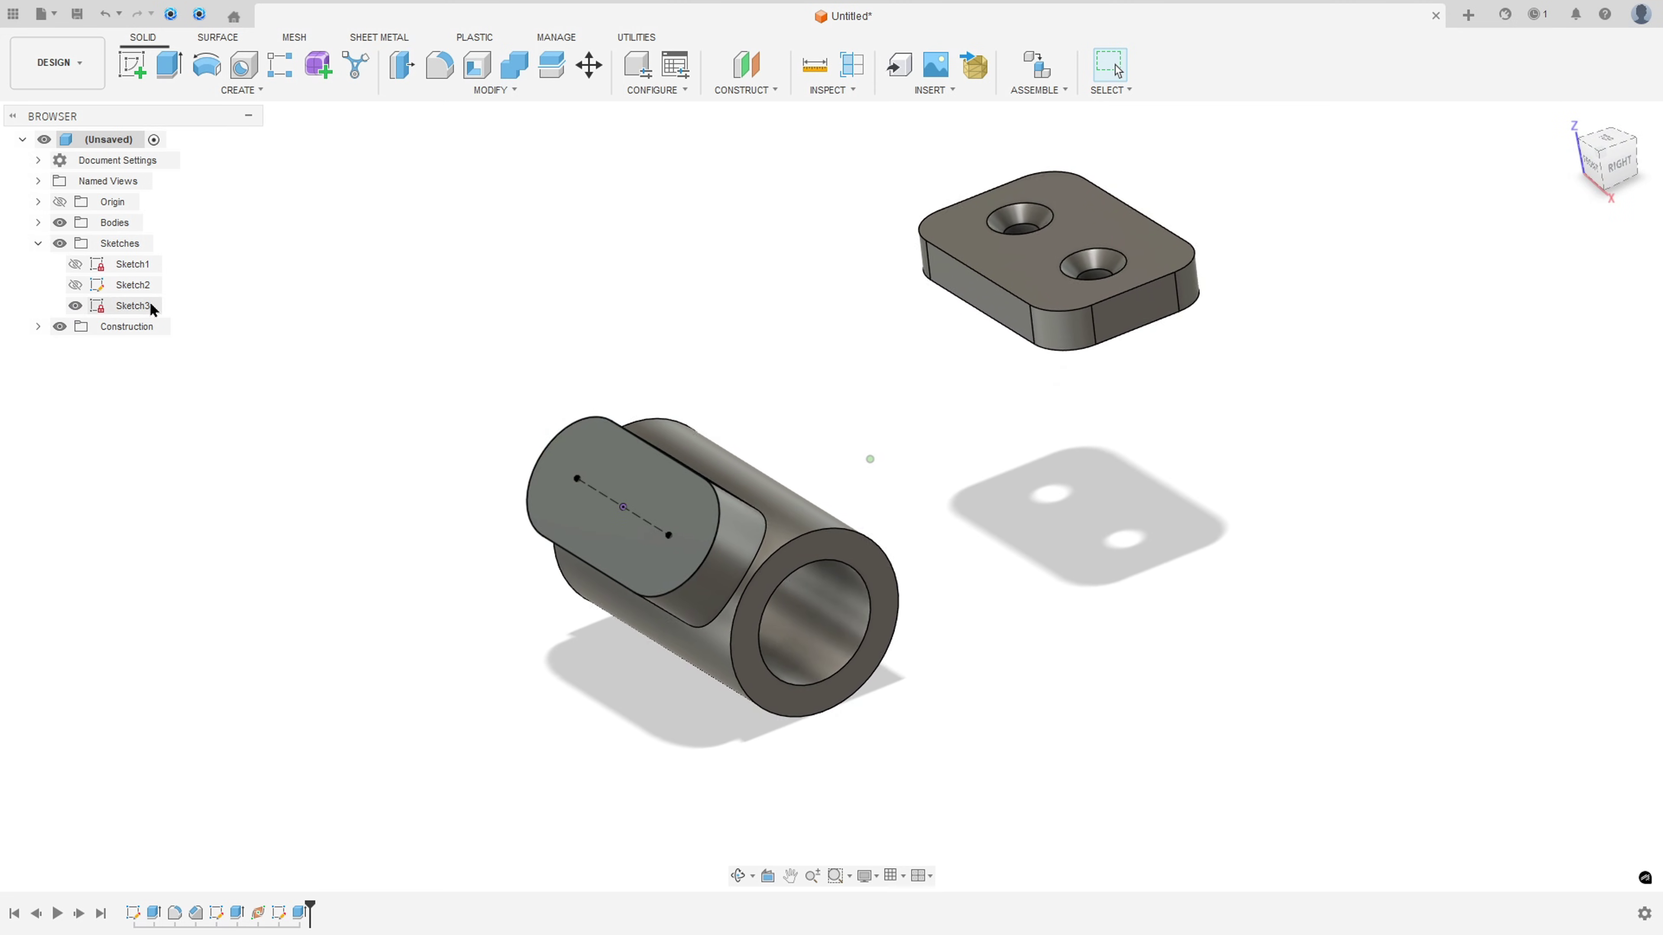
- Circle the two concentric hole pairs of the D View in red in the Draw 61 PDF and return to Fusion
key("alt+Tab")
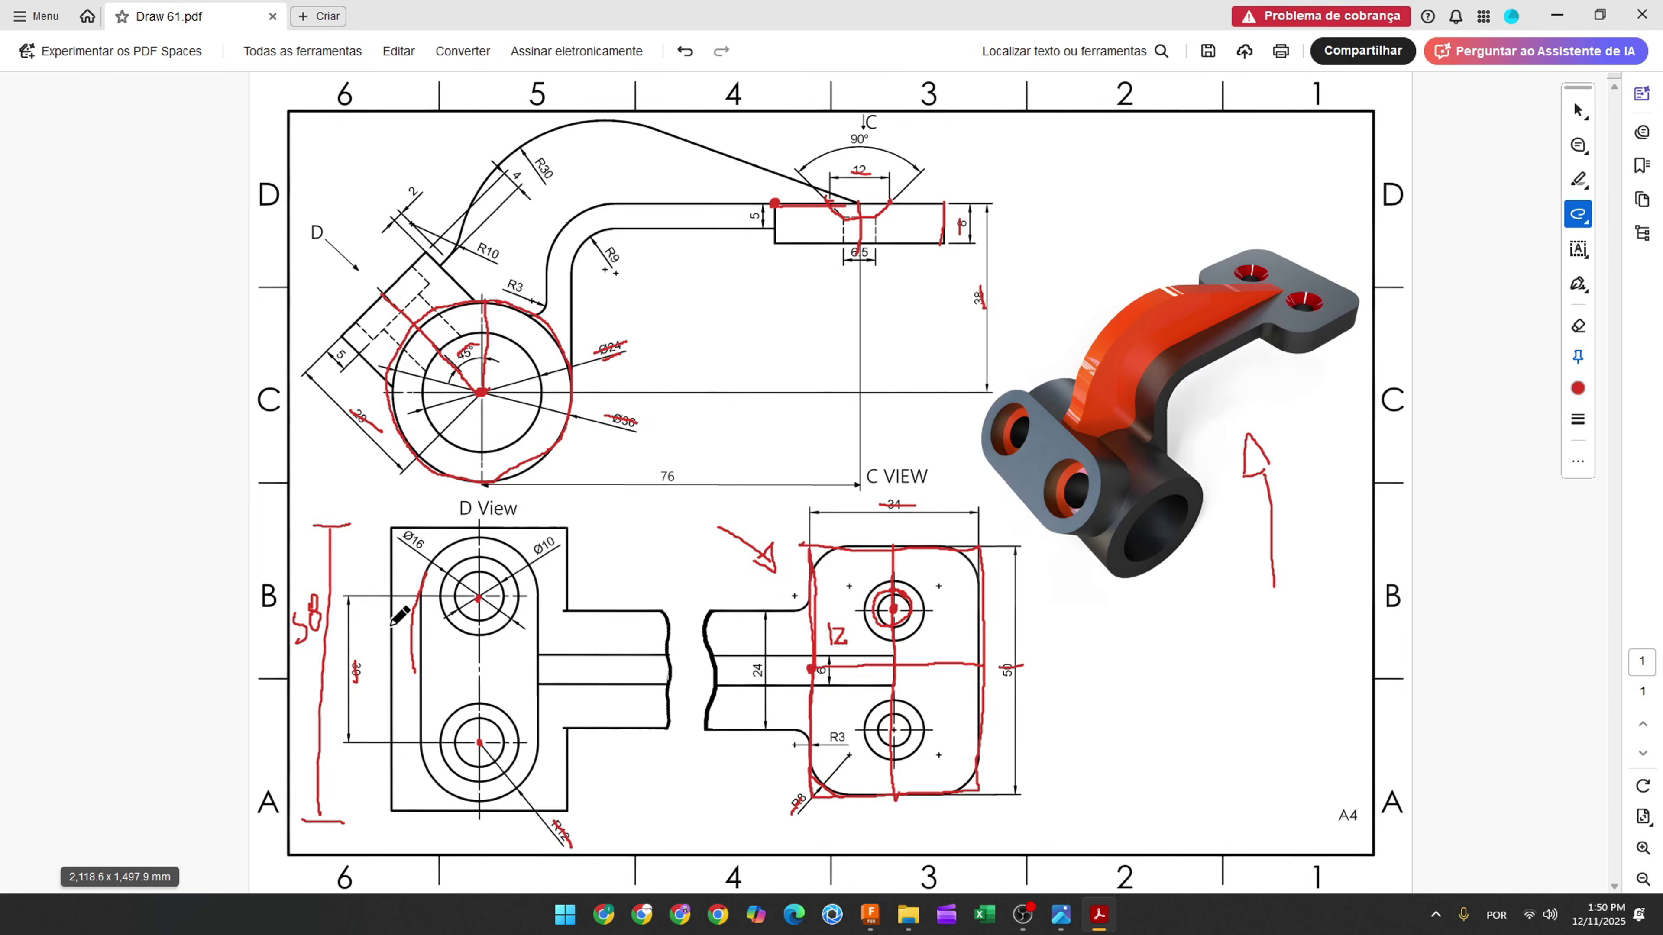
mouse_move(479, 565)
left_mouse_down()
mouse_move(440, 599)
mouse_move(516, 619)
mouse_move(481, 566)
mouse_move(465, 580)
left_mouse_up()
mouse_move(470, 705)
left_mouse_down()
mouse_move(473, 783)
mouse_move(495, 715)
left_mouse_up()
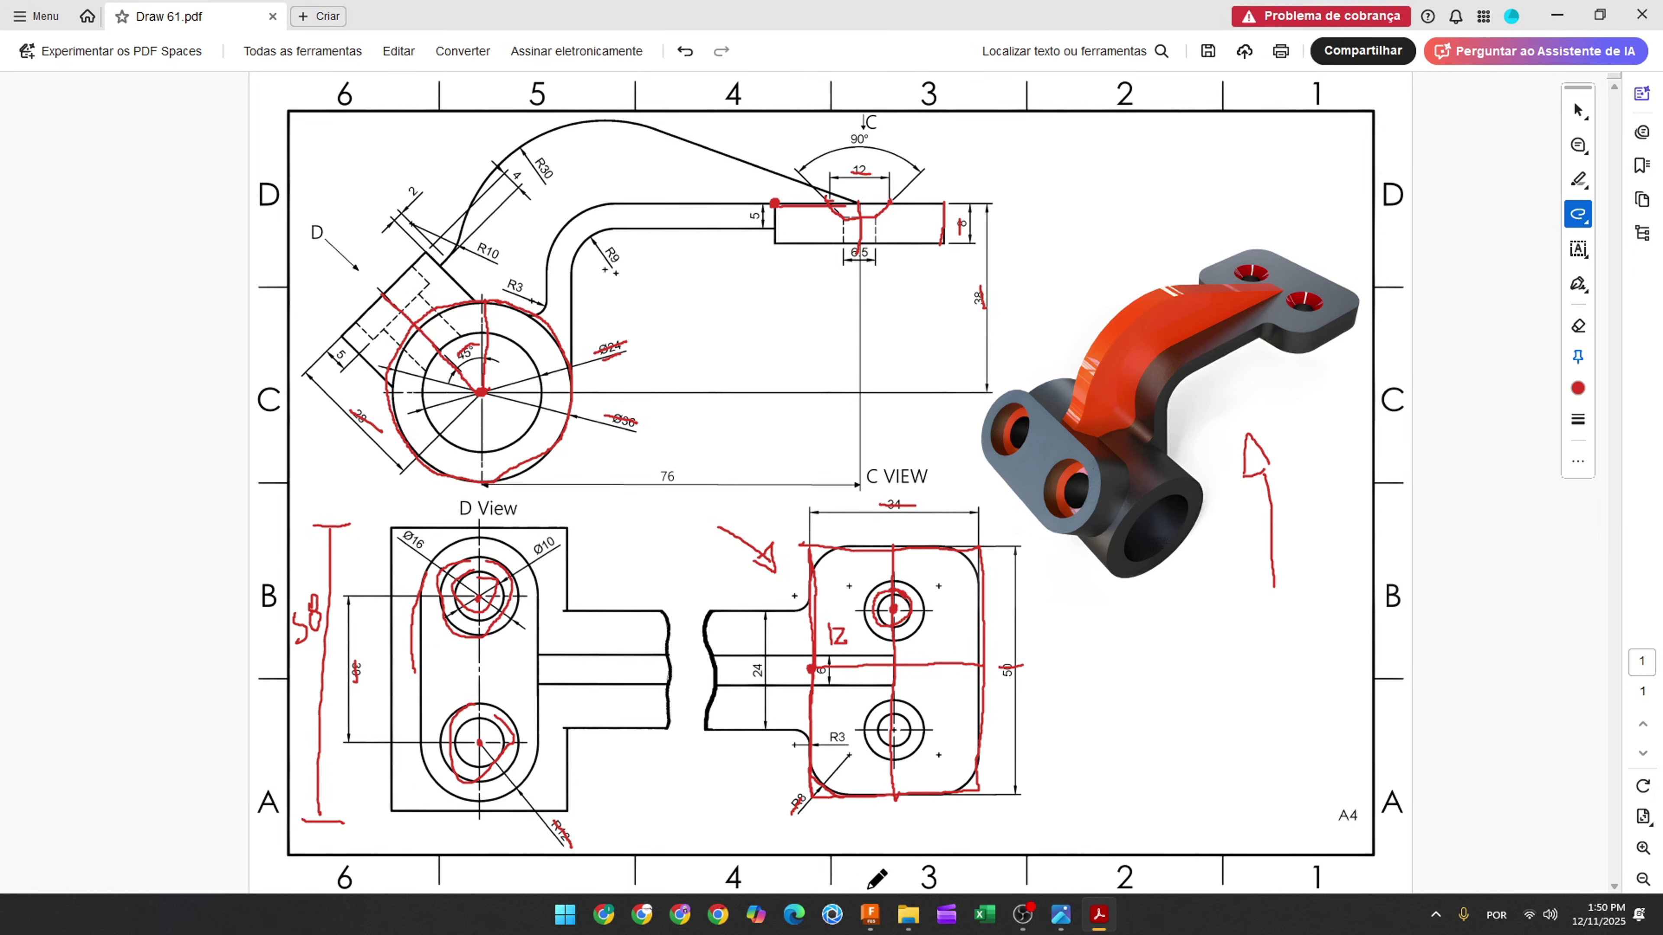
left_click(869, 913)
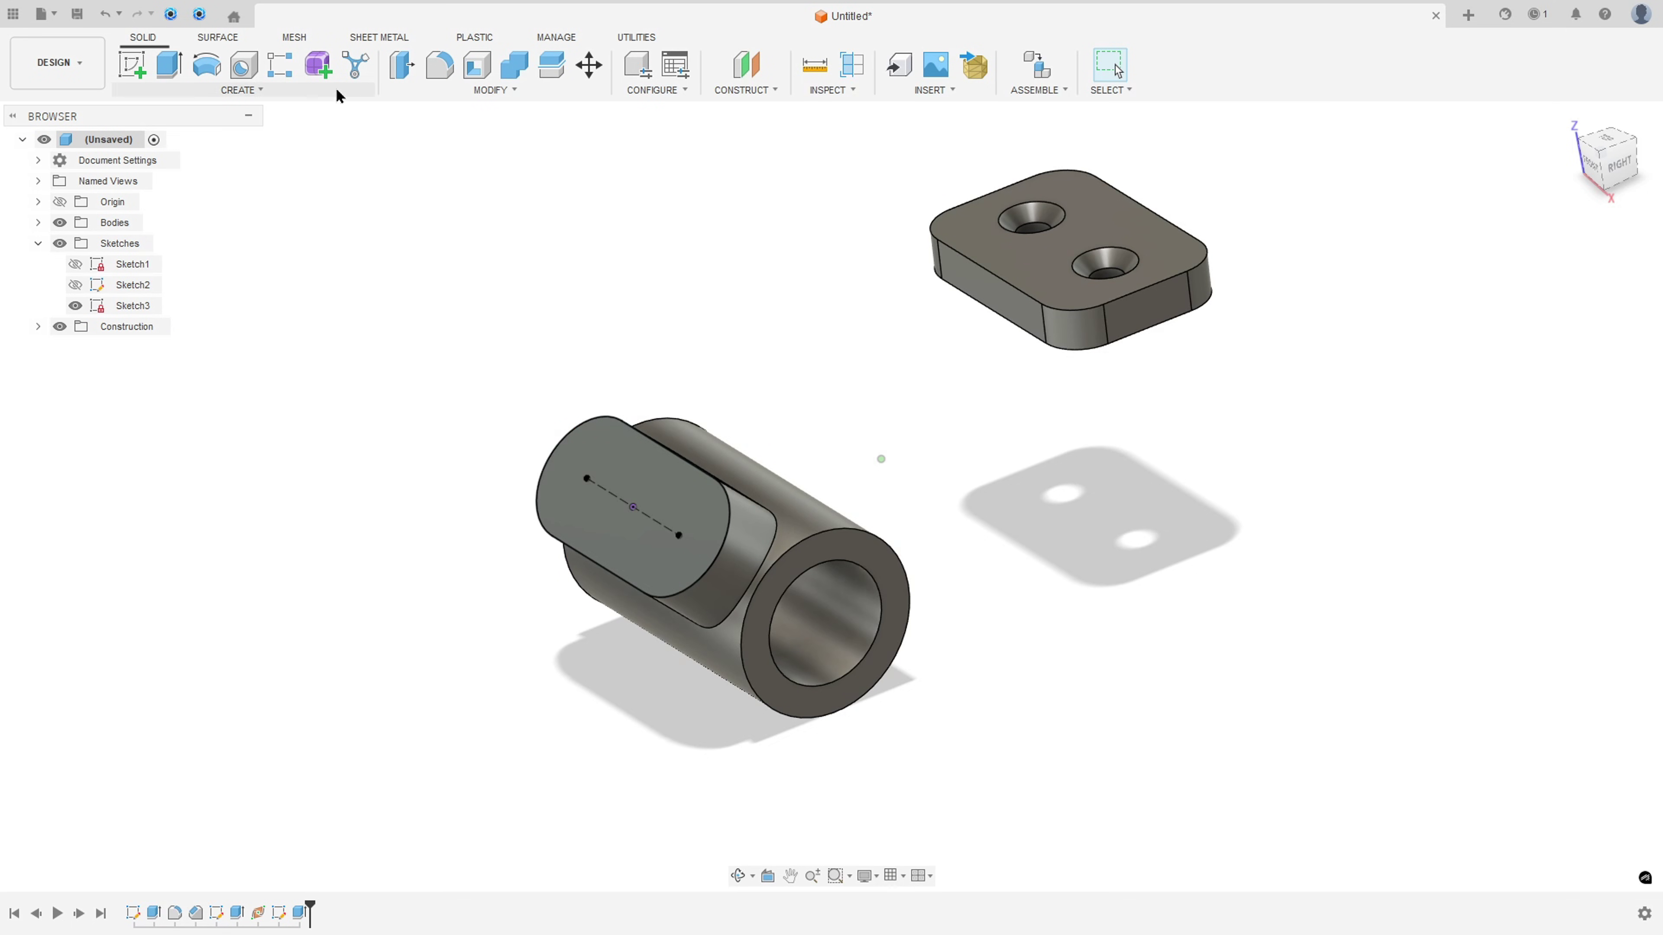
- Start a Hole feature placed on both arc center points of the slot sketch on the pad
left_click(243, 64)
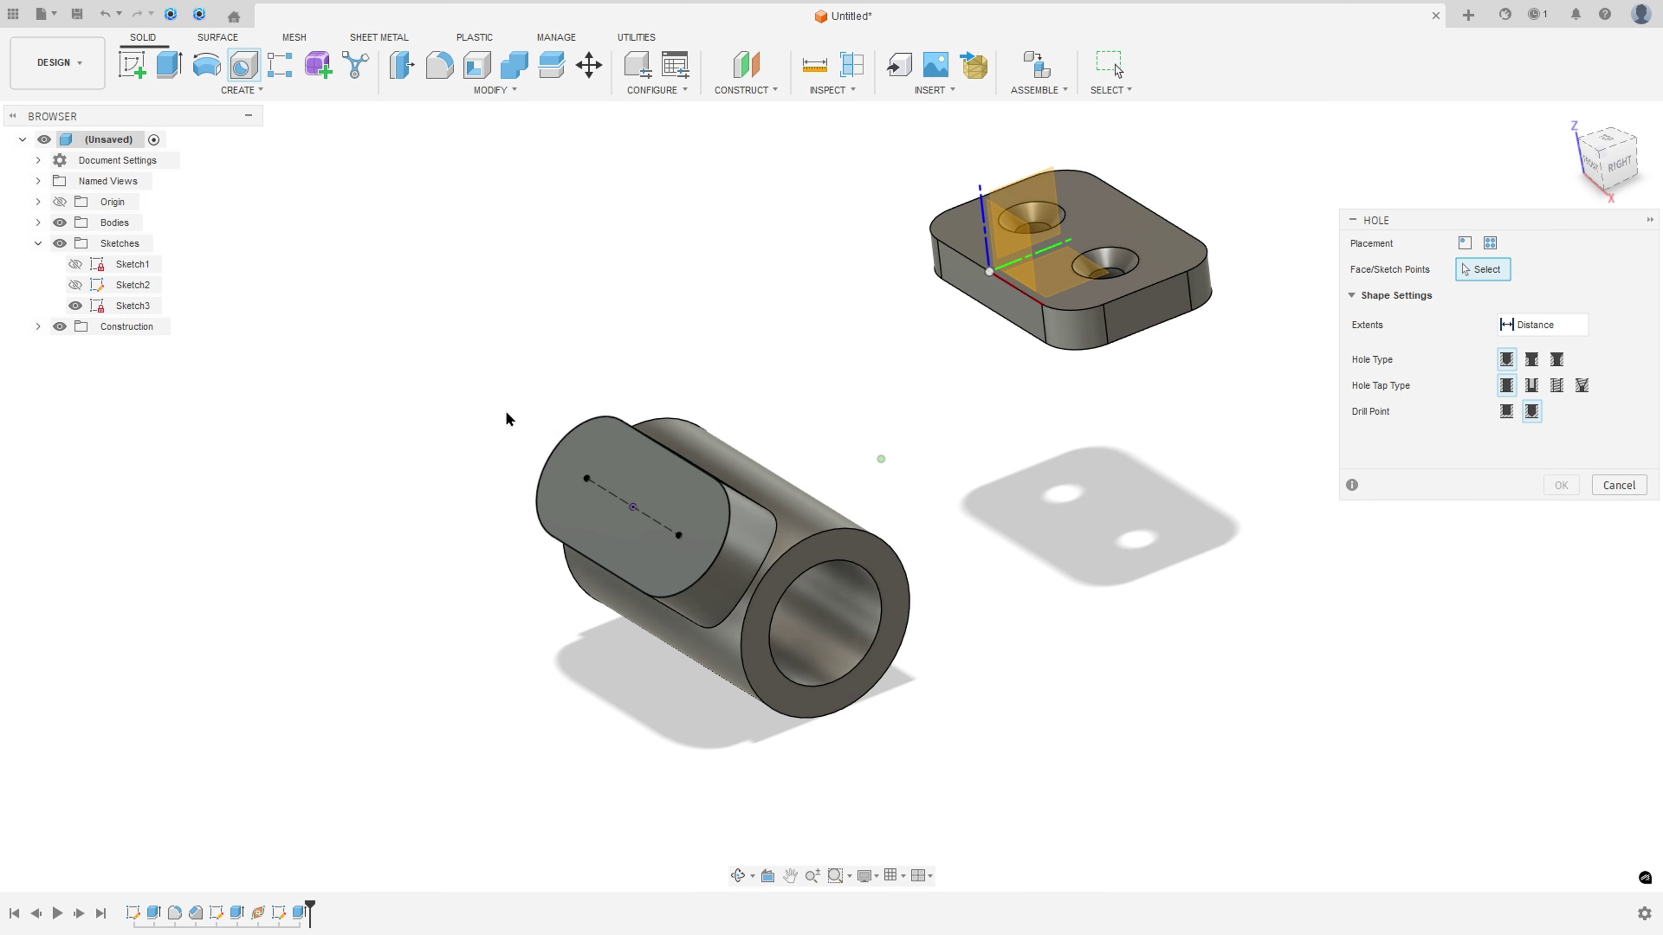
scroll(553, 447, "up", 3)
left_click(615, 504)
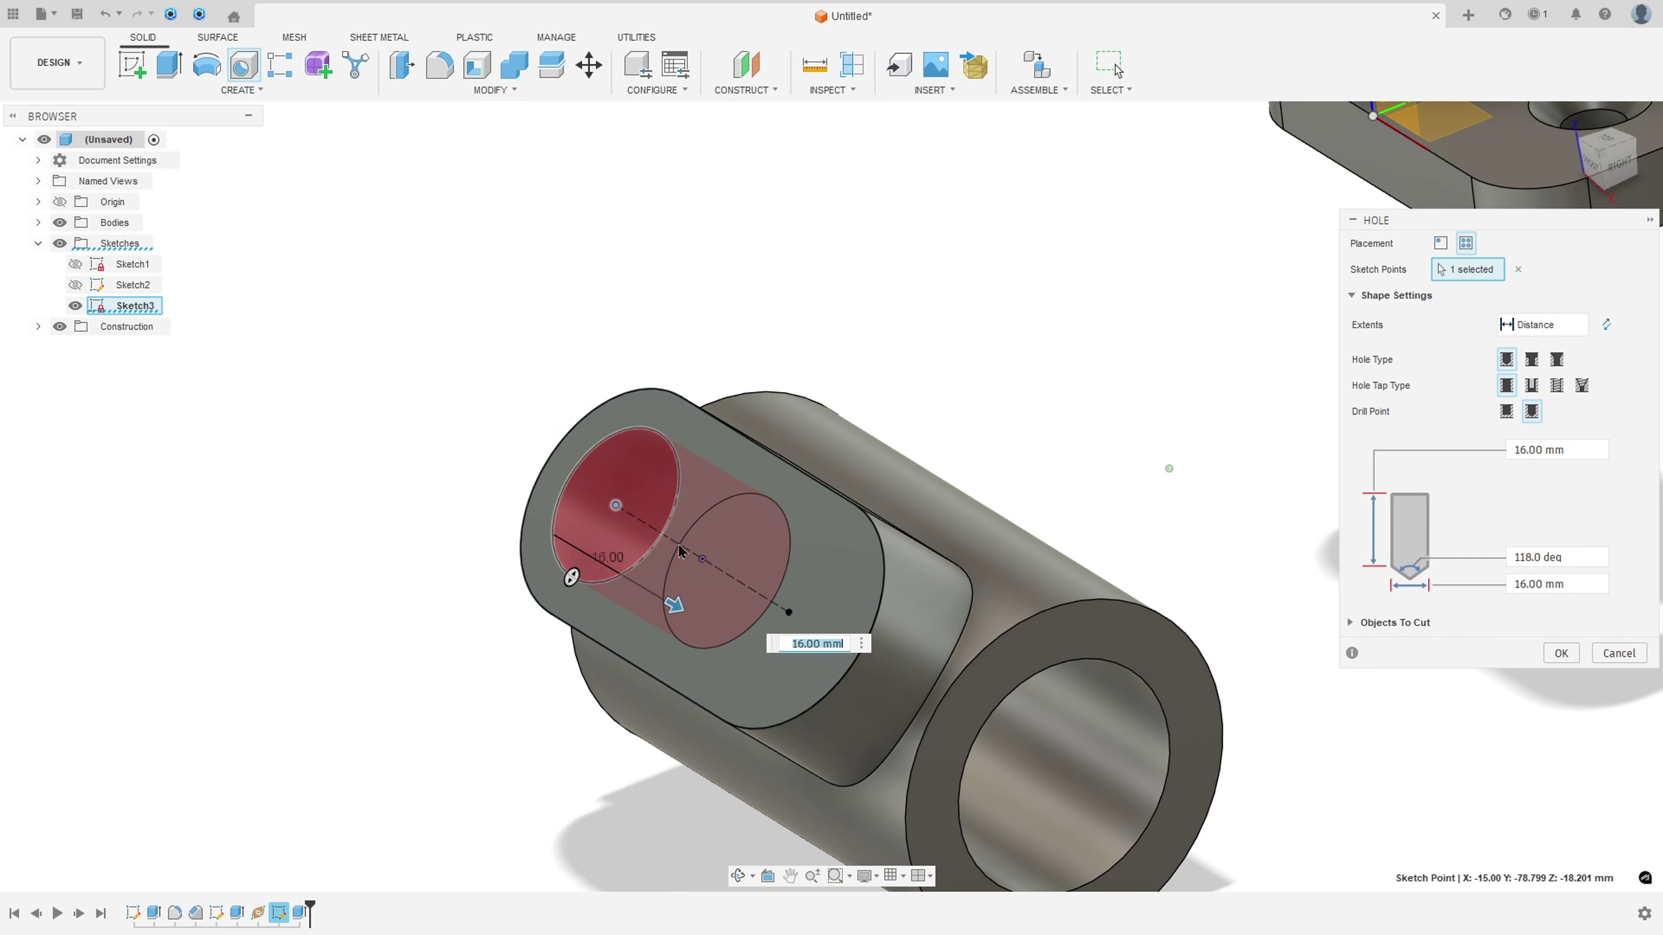
left_click(788, 612)
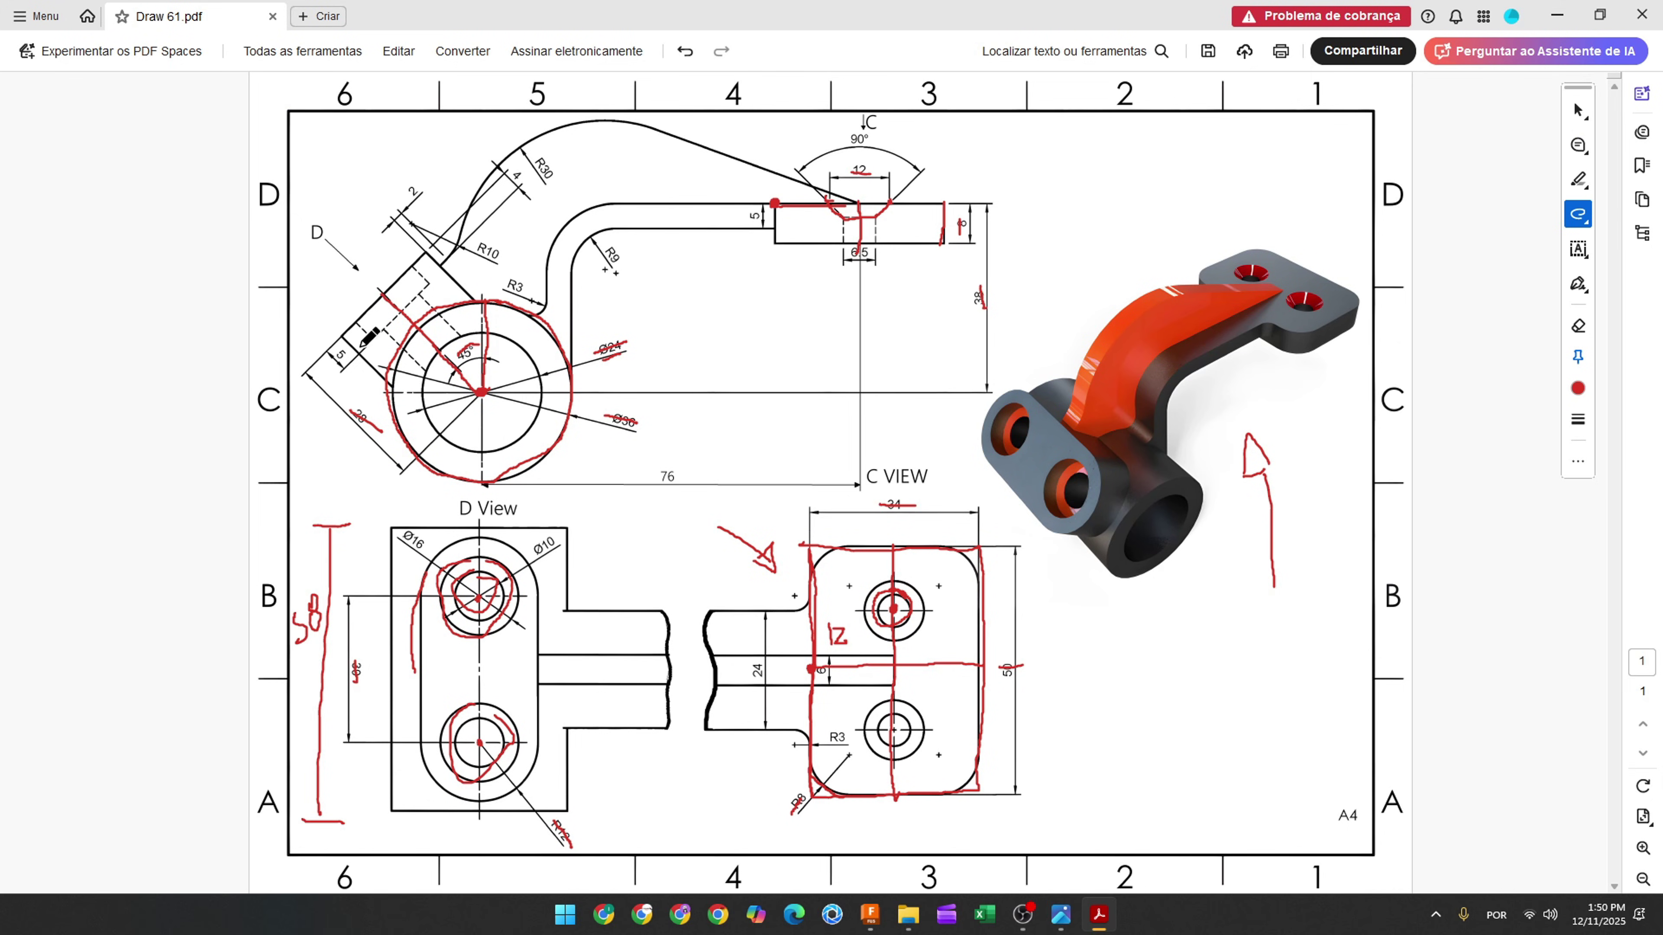
- In the Draw 61 PDF, undo the red marks around the D View and strike out its Ø16 dimension
key("ctrl+z")
key("ctrl+z")
key("ctrl+z")
key("ctrl+z")
key("ctrl+z")
key("ctrl+z")
key("ctrl+z")
key("ctrl+z")
key("ctrl+z")
key("ctrl+z")
key("ctrl+z")
key("ctrl+z")
key("ctrl+z")
key("ctrl+z")
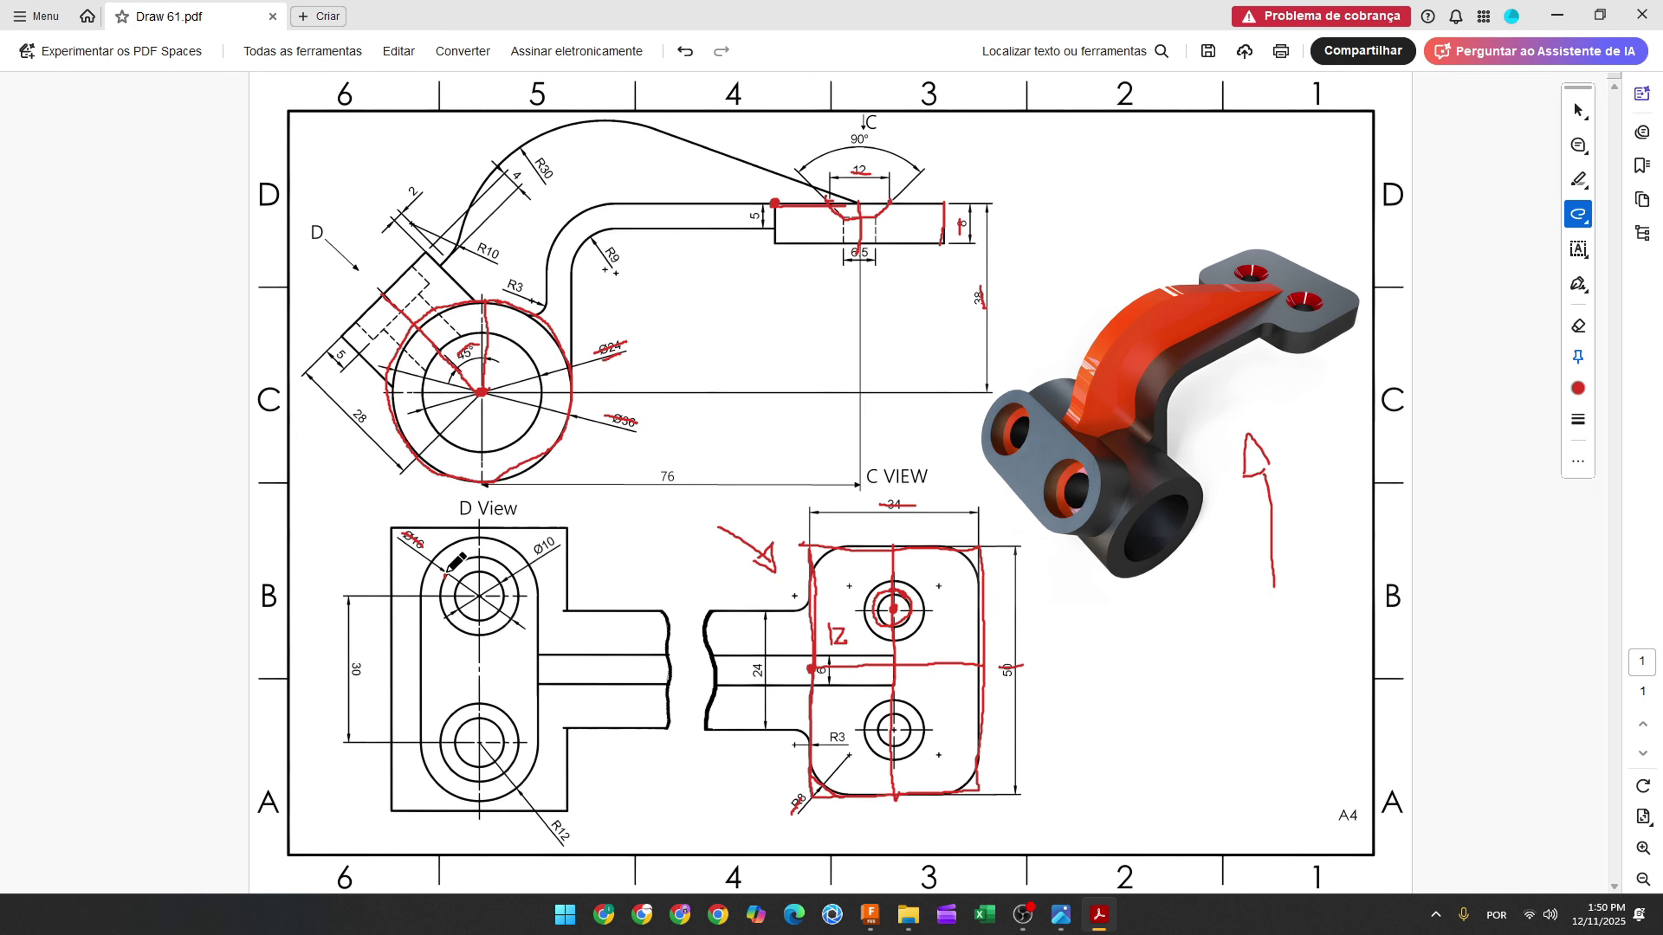
- Mark the D View's counterbore circle and the pad's 5 mm depth in red in the Draw 61 PDF, and return to Fusion
left_click_drag(446, 573, 464, 565)
left_click_drag(331, 352, 352, 363)
left_click(872, 915)
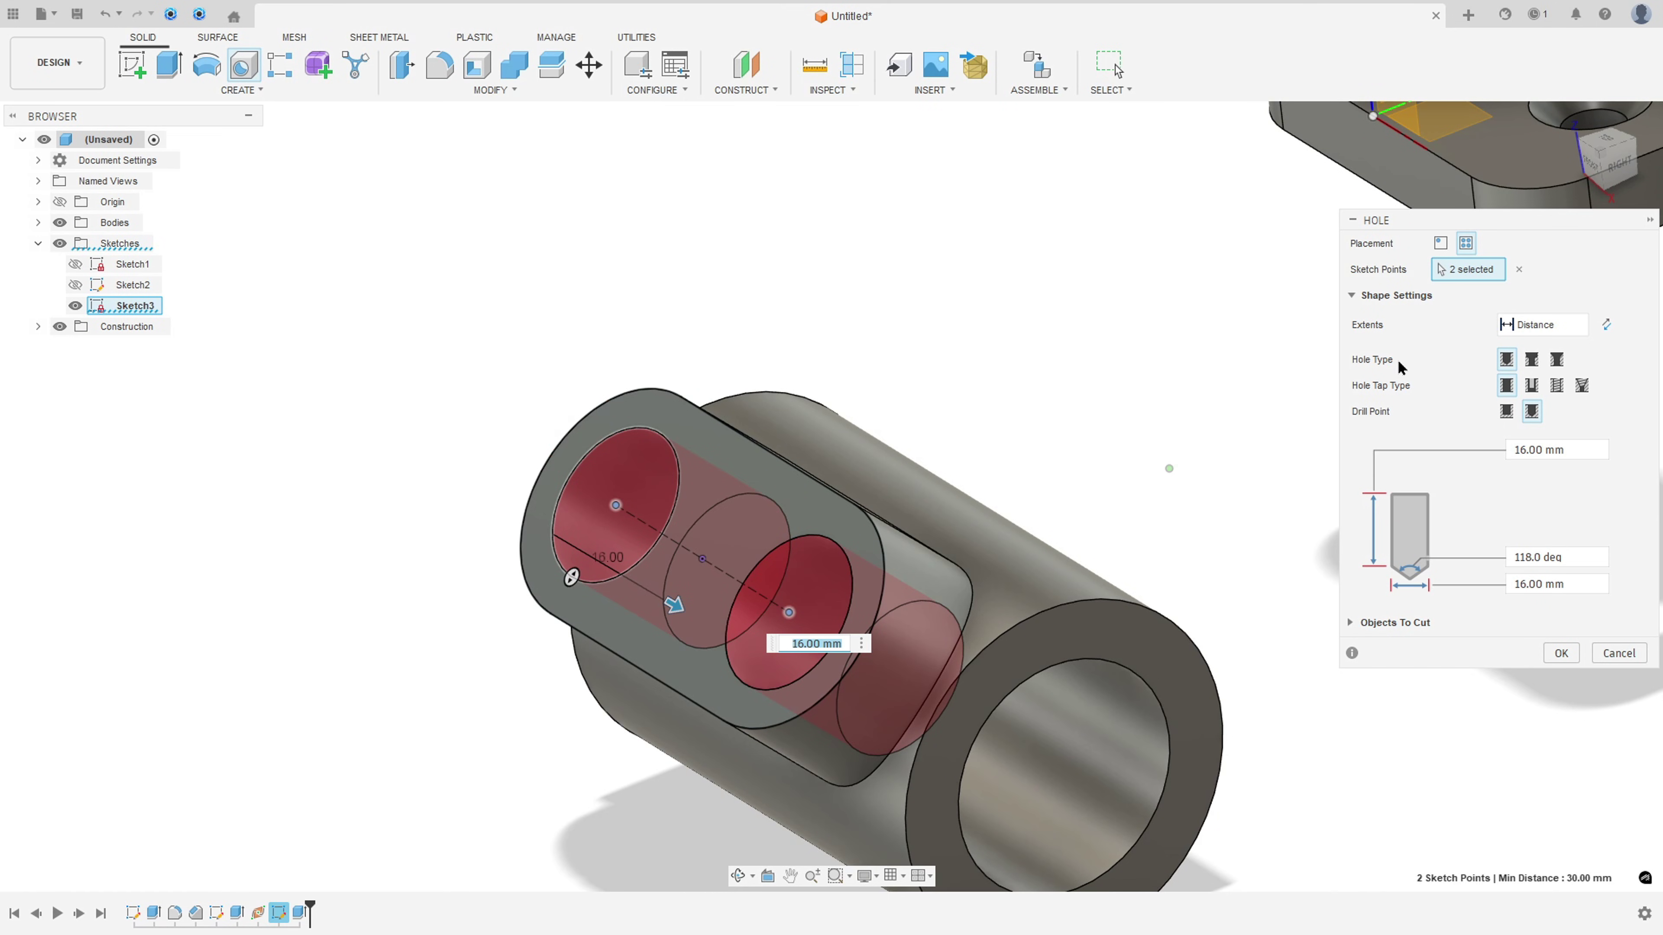
- Make both pad holes counterbored, with a 28 mm total depth and a 16 mm counterbore diameter
left_click(1531, 360)
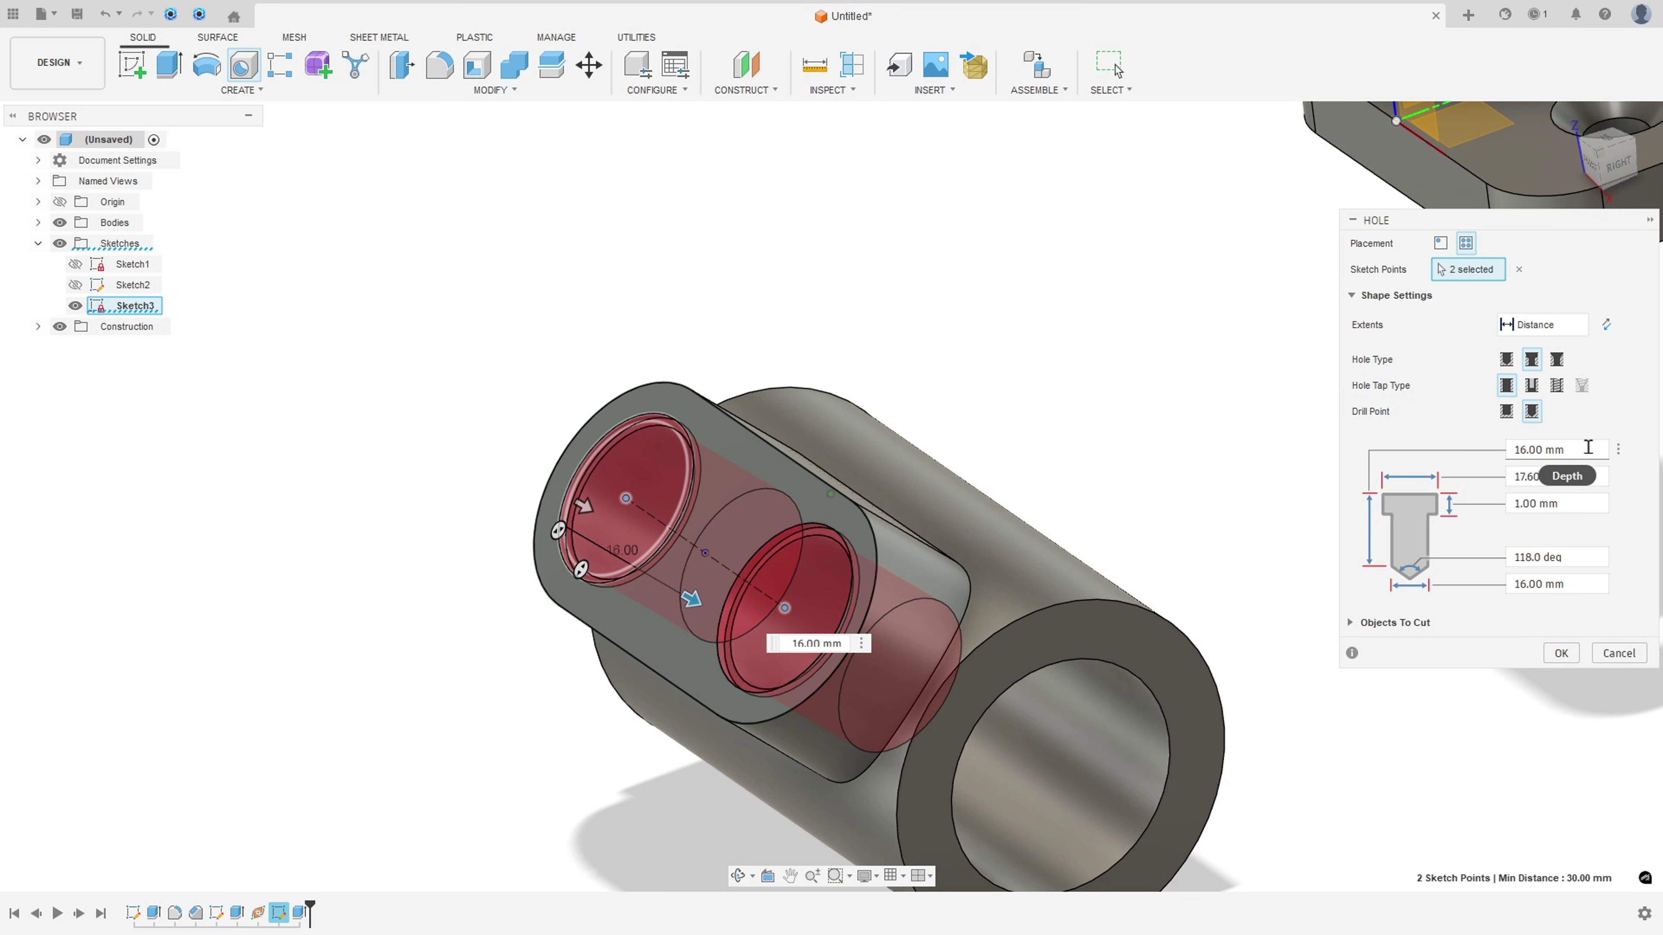
left_click_drag(1588, 446, 1518, 470)
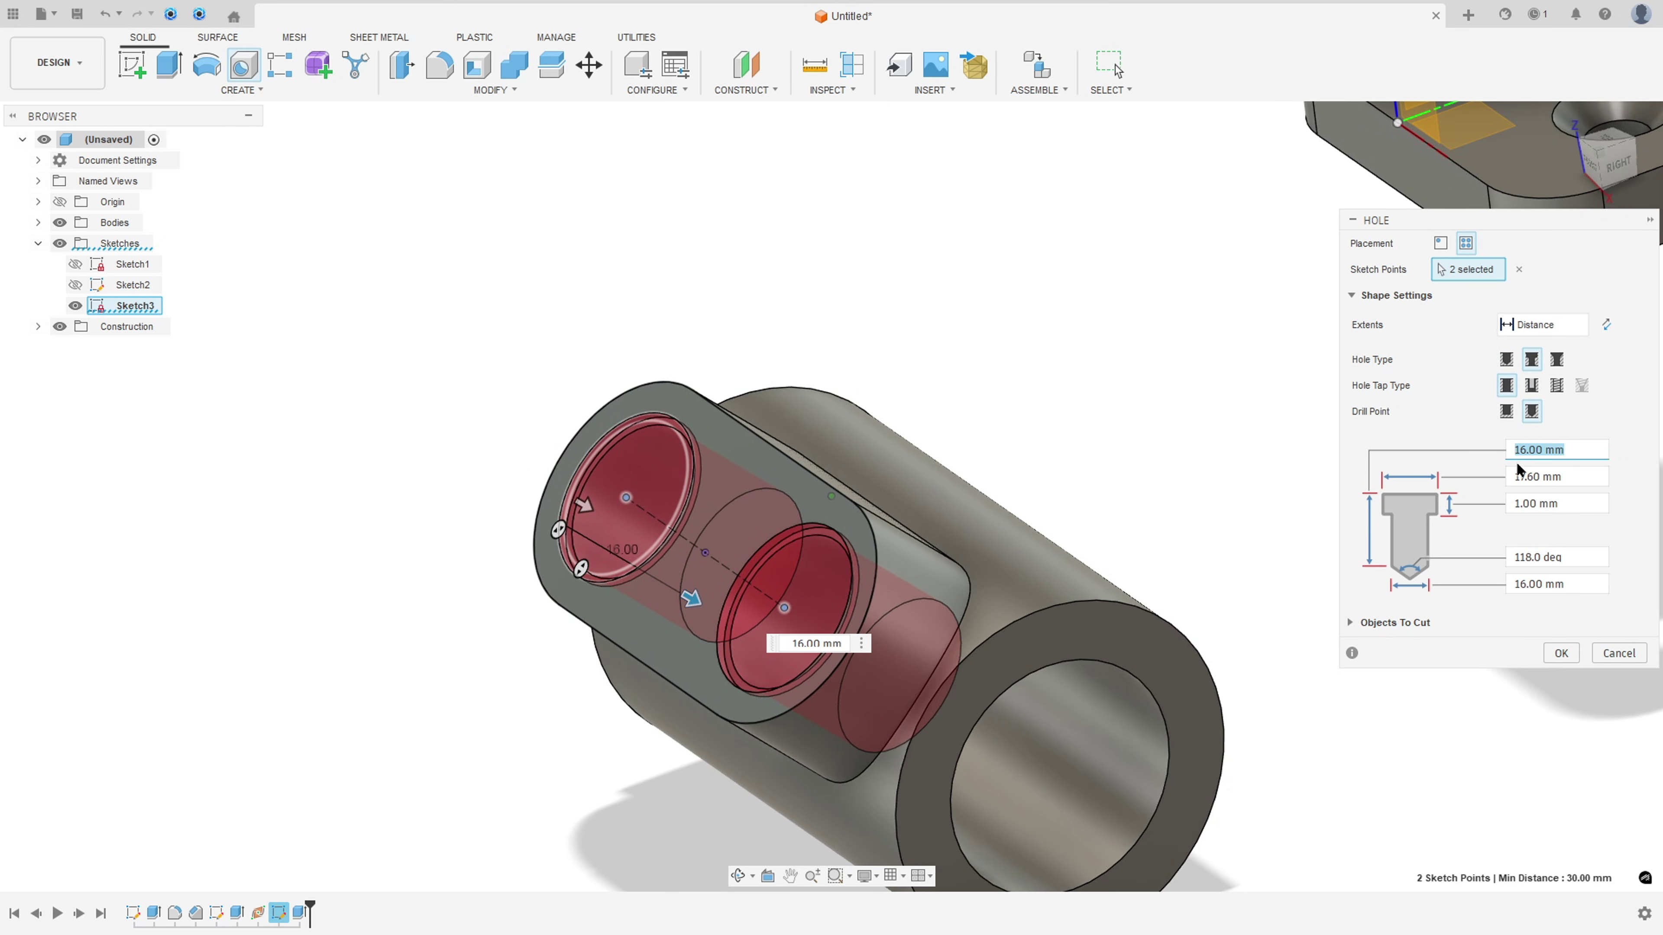
type("28")
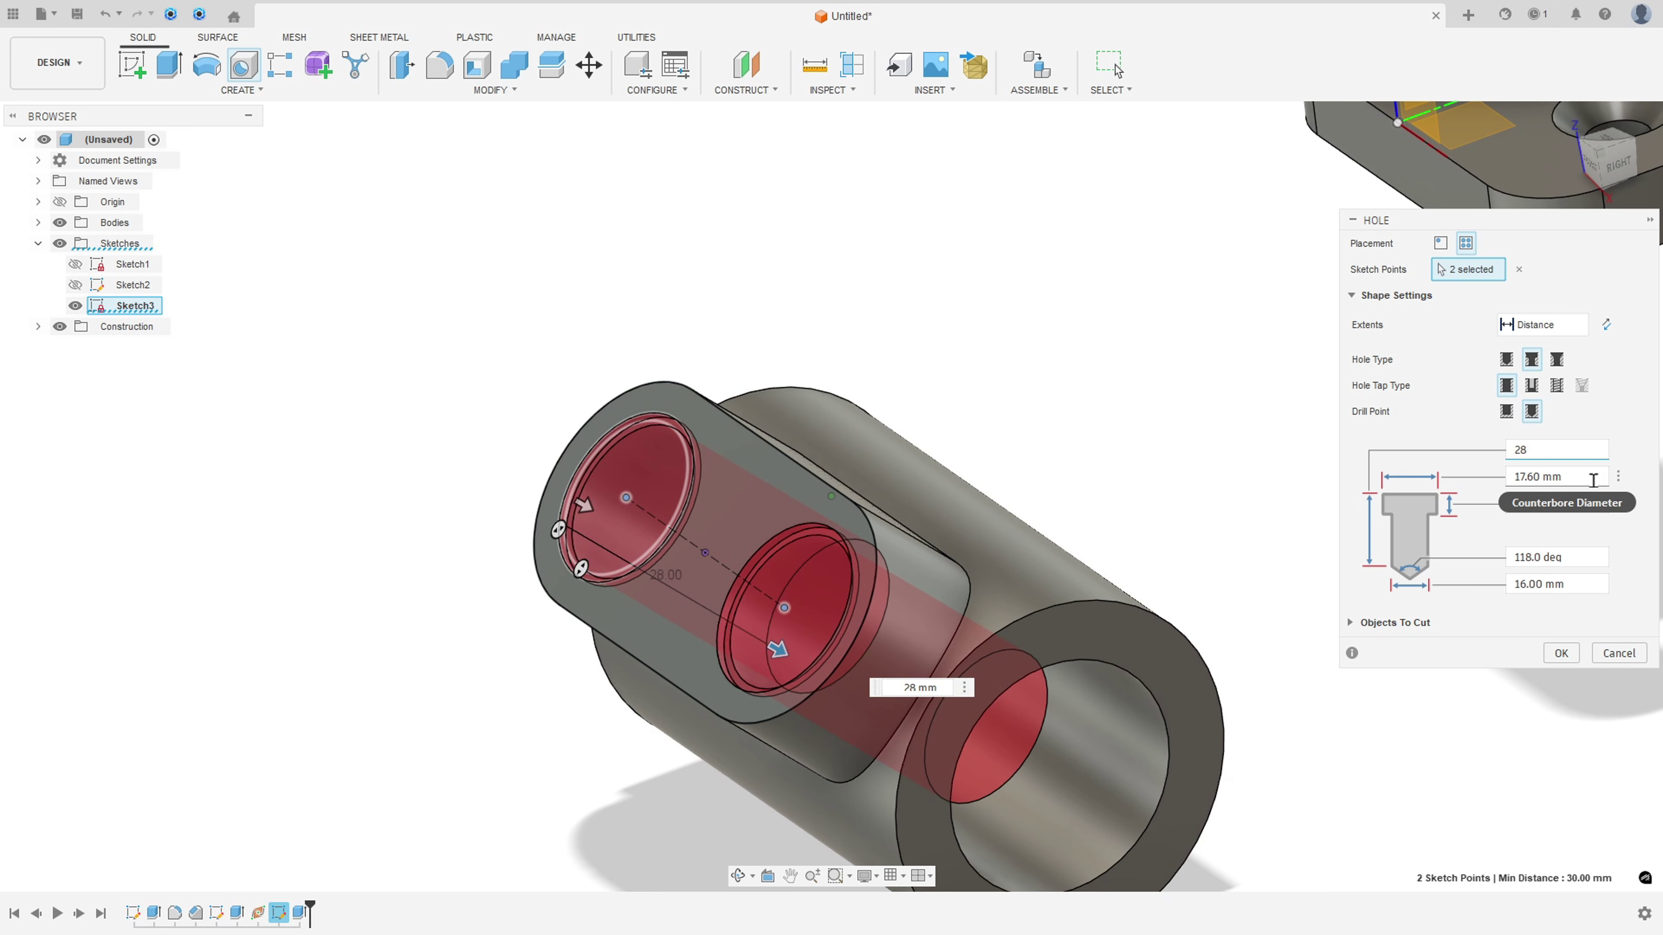
left_click_drag(1592, 480, 1498, 477)
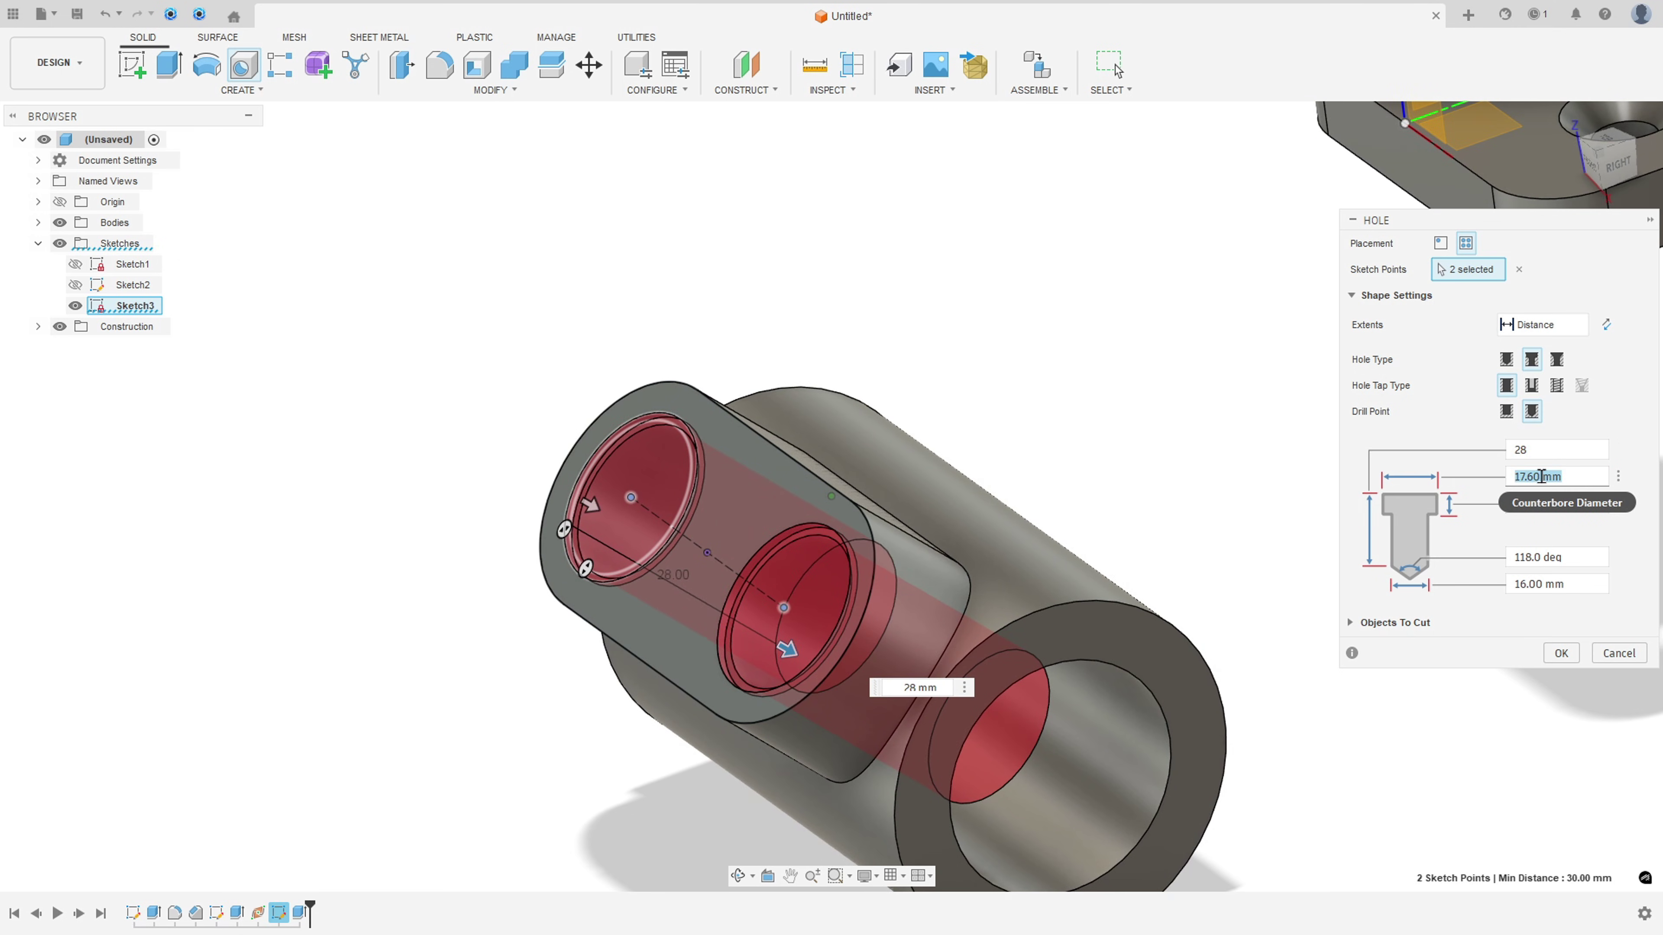
type("16")
- Create the two pad holes with a 5 mm counterbore depth and a 10 mm hole diameter, and hide the slot sketch
left_click(1580, 502)
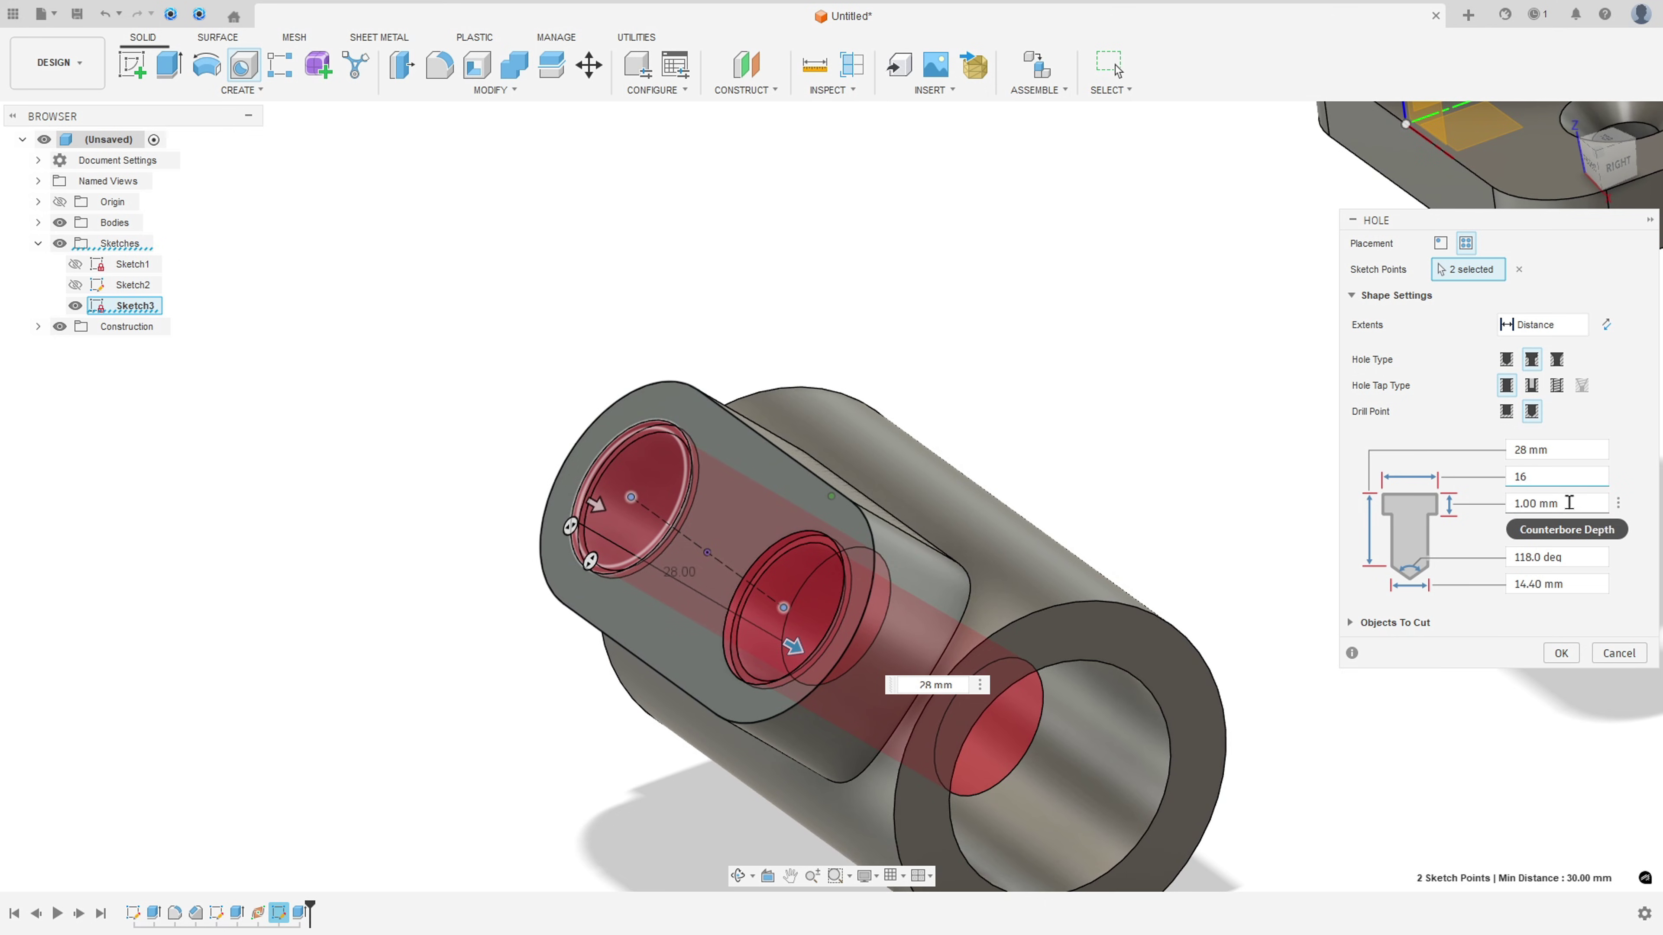
left_click_drag(1581, 502, 1456, 496)
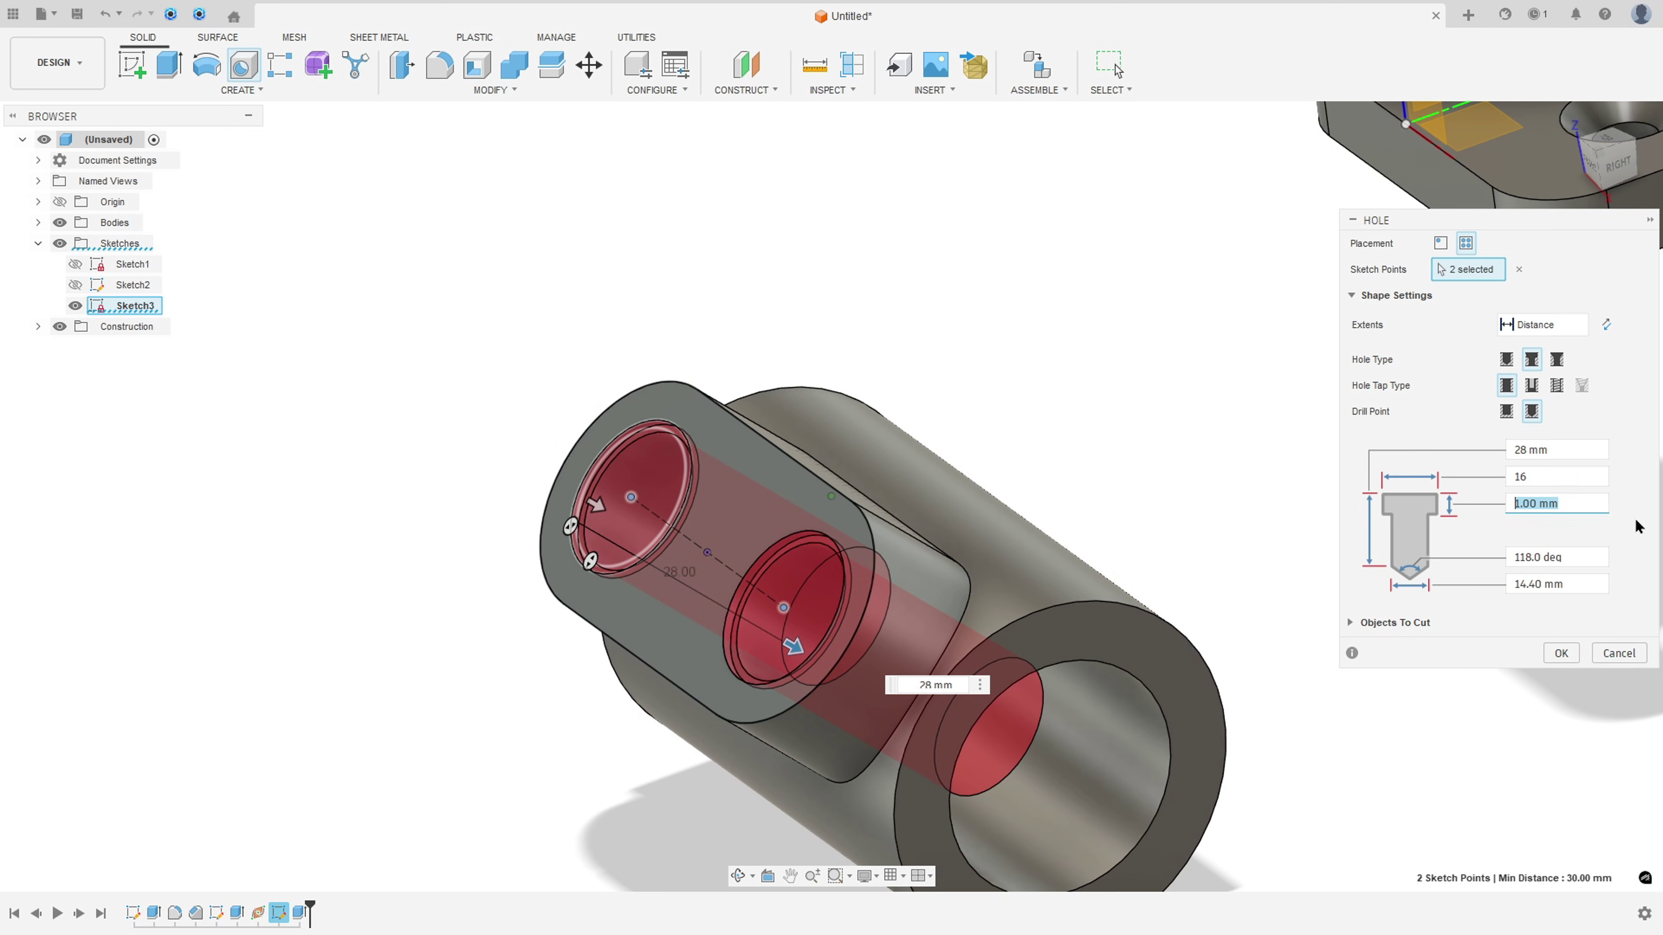
type("5")
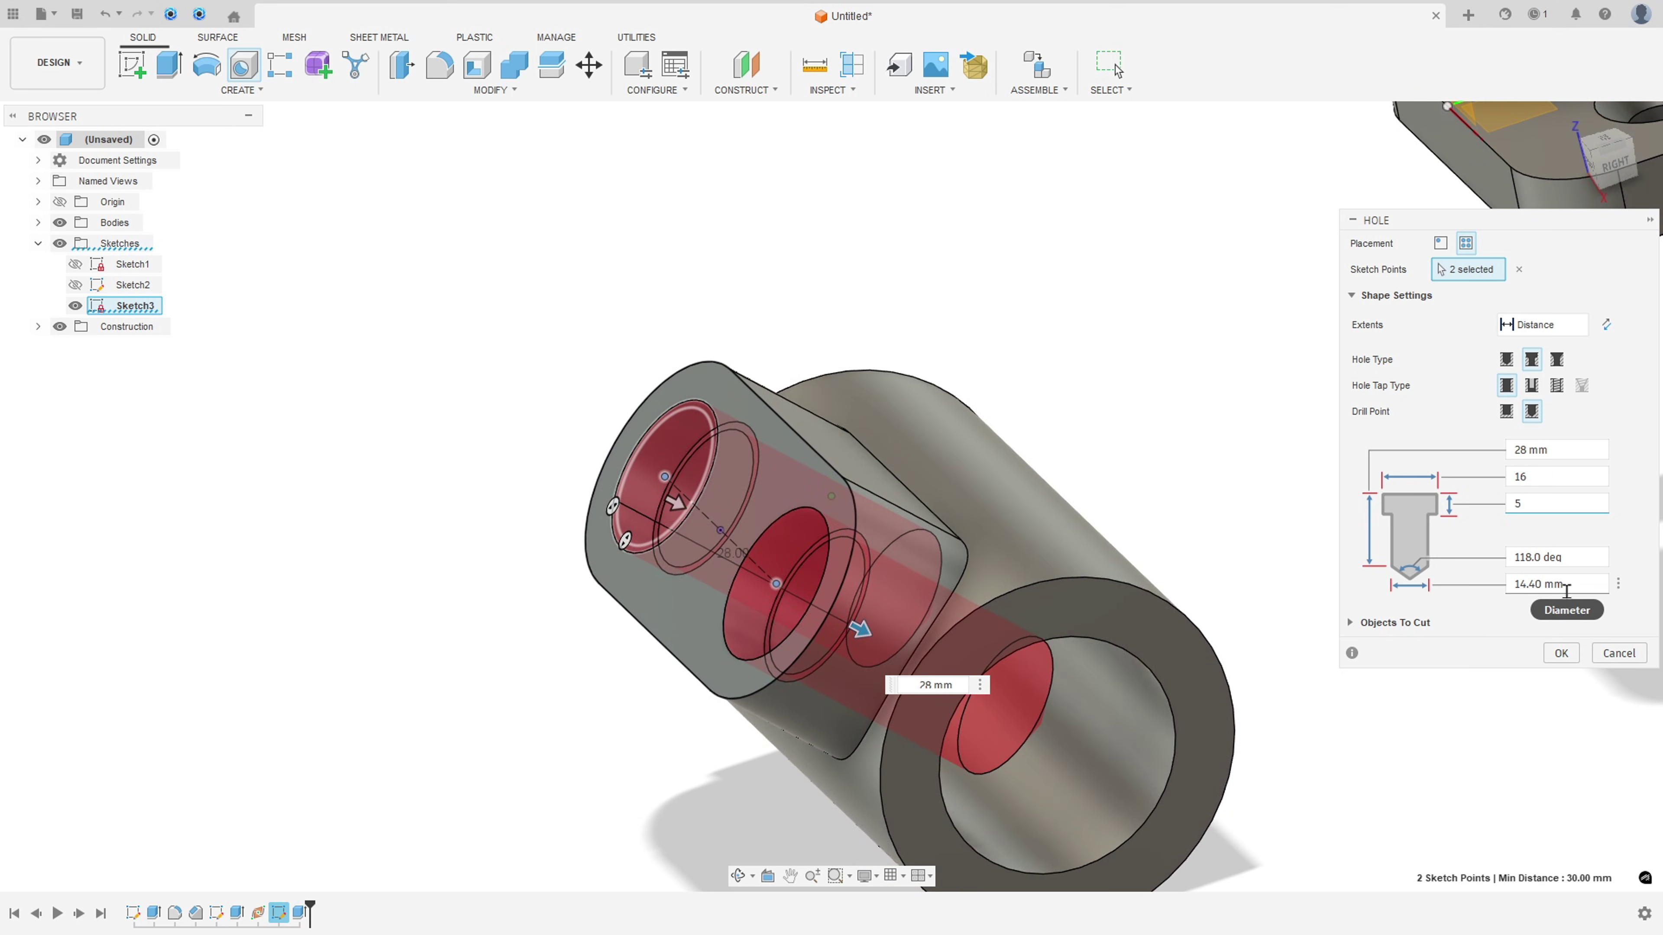
triple_click(1564, 585)
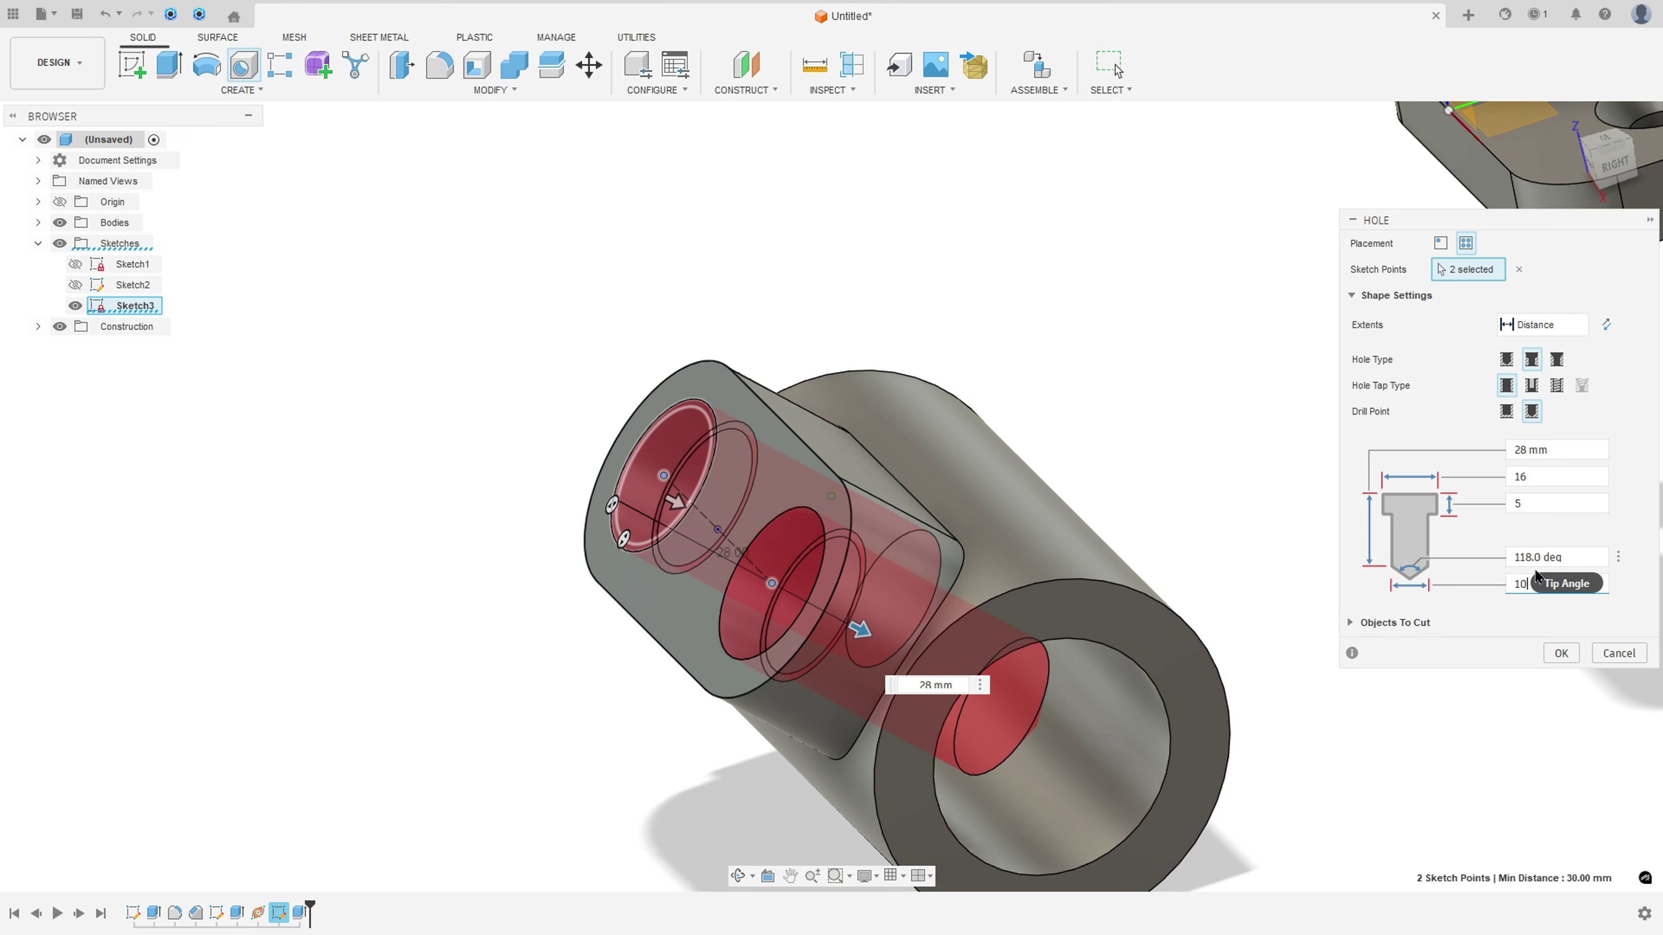
left_click(1561, 653)
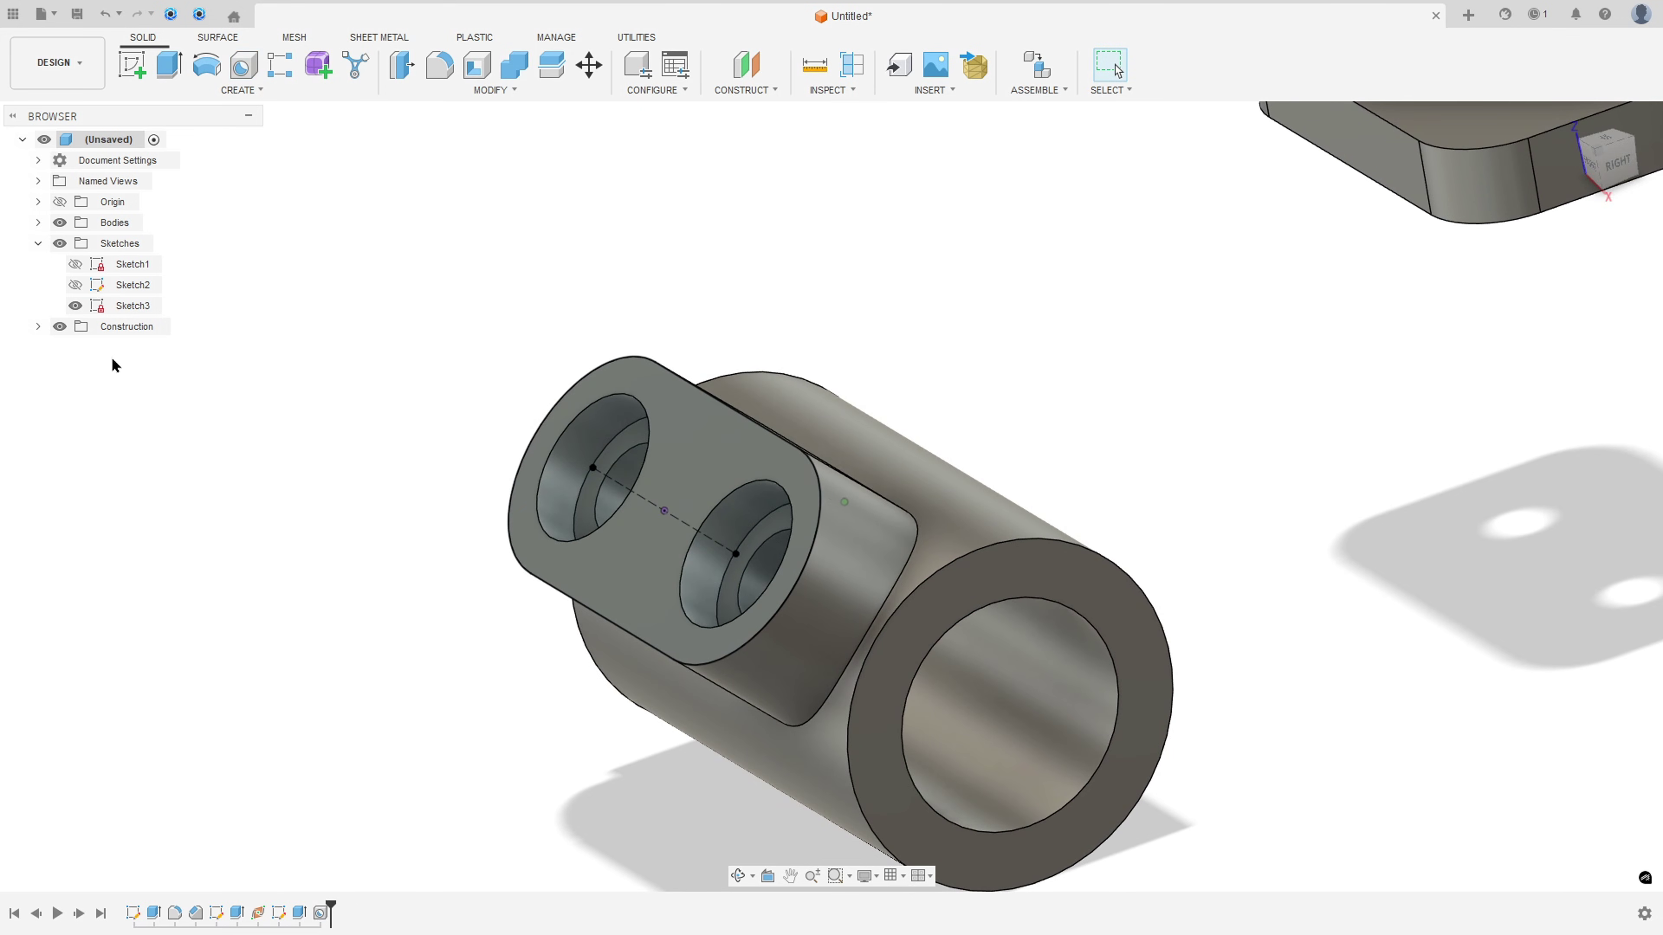
left_click(75, 305)
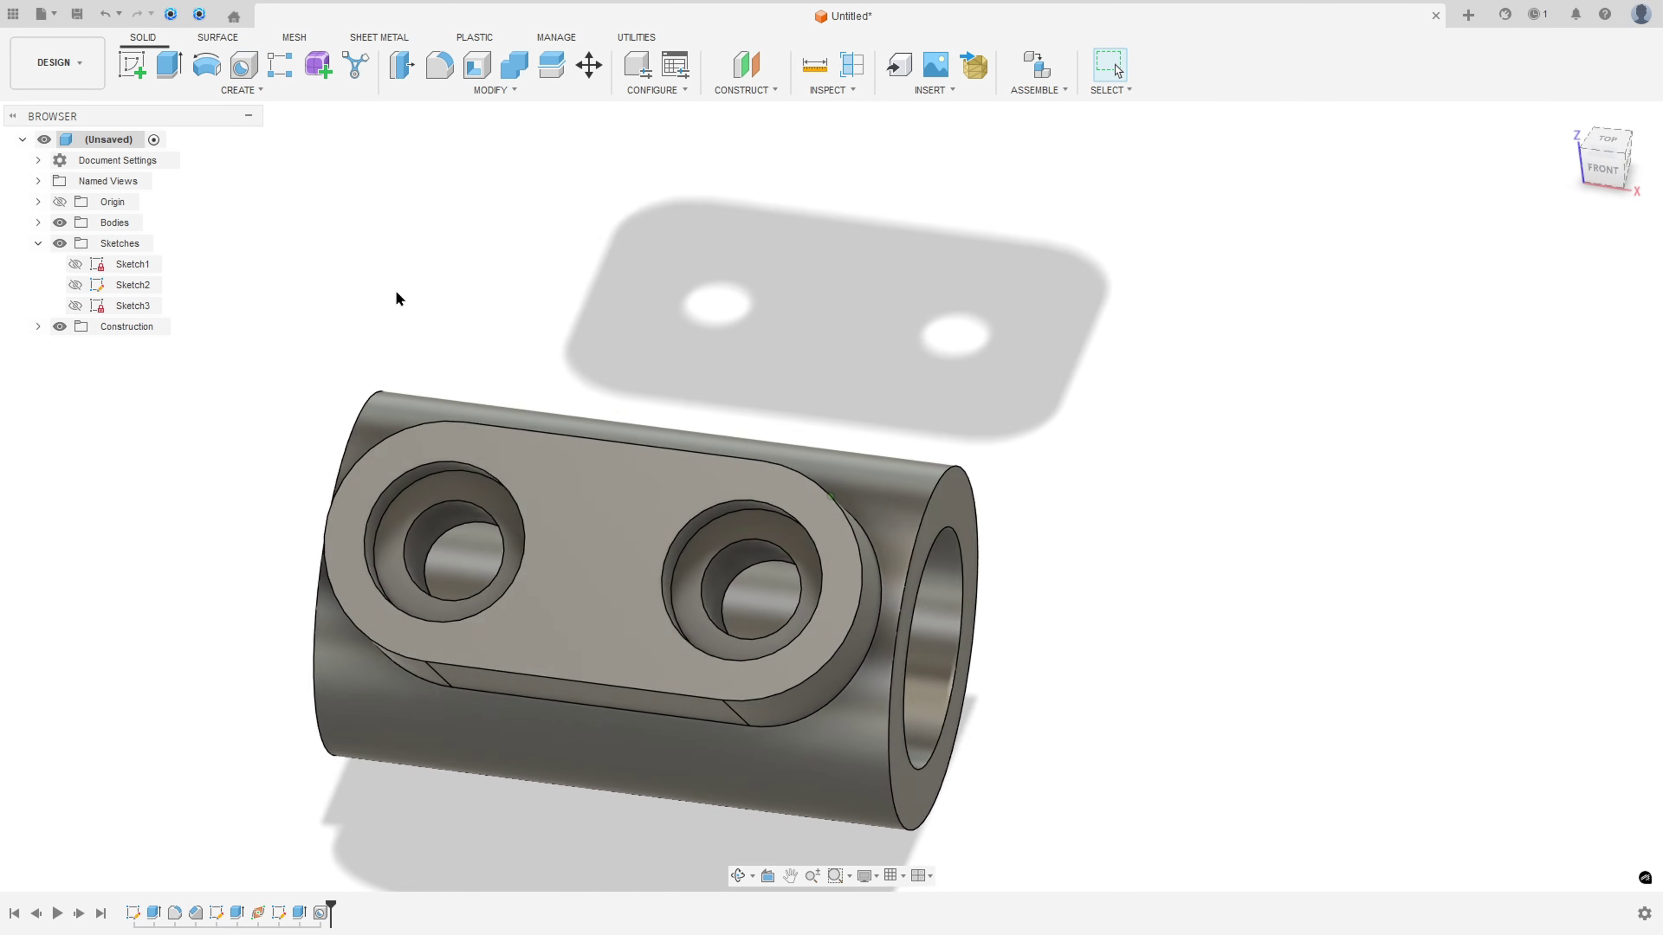
middle_click_drag(396, 292, 780, 300, "shift")
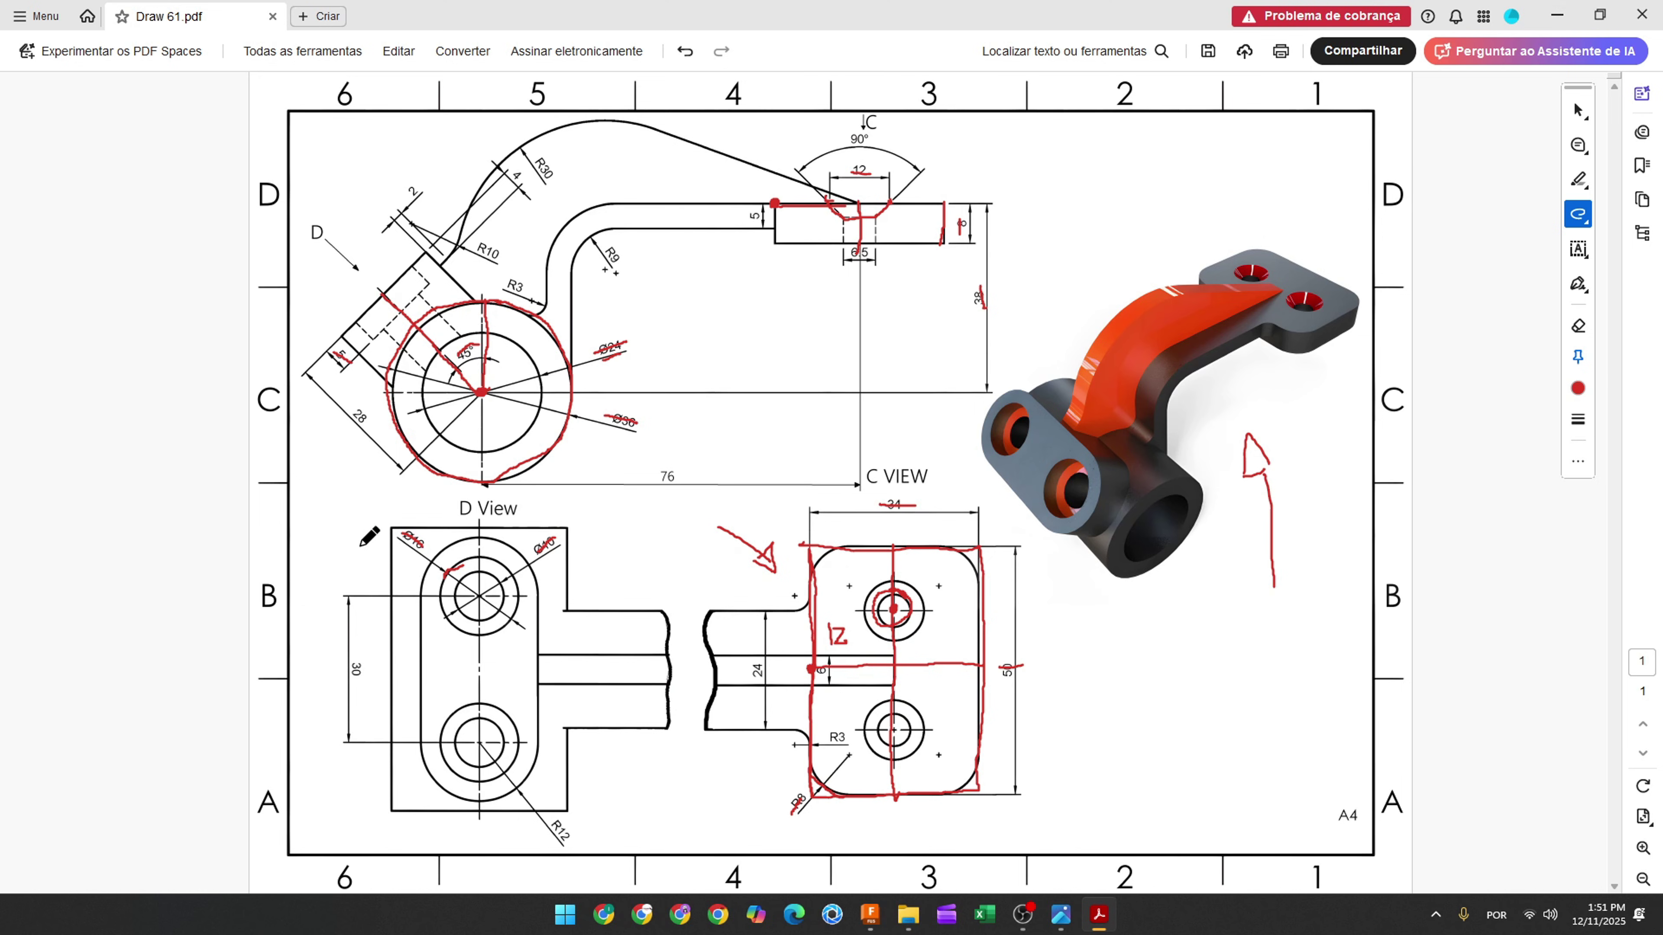
- Switch to the Draw 61 PDF and undo the latest red marks on the D View and the pad's angle construction
key("ctrl+z")
key("ctrl+z")
key("ctrl+z")
key("ctrl+z")
key("ctrl+z")
key("ctrl+z")
key("ctrl+z")
key("ctrl+z")
key("ctrl+z")
key("ctrl+z")
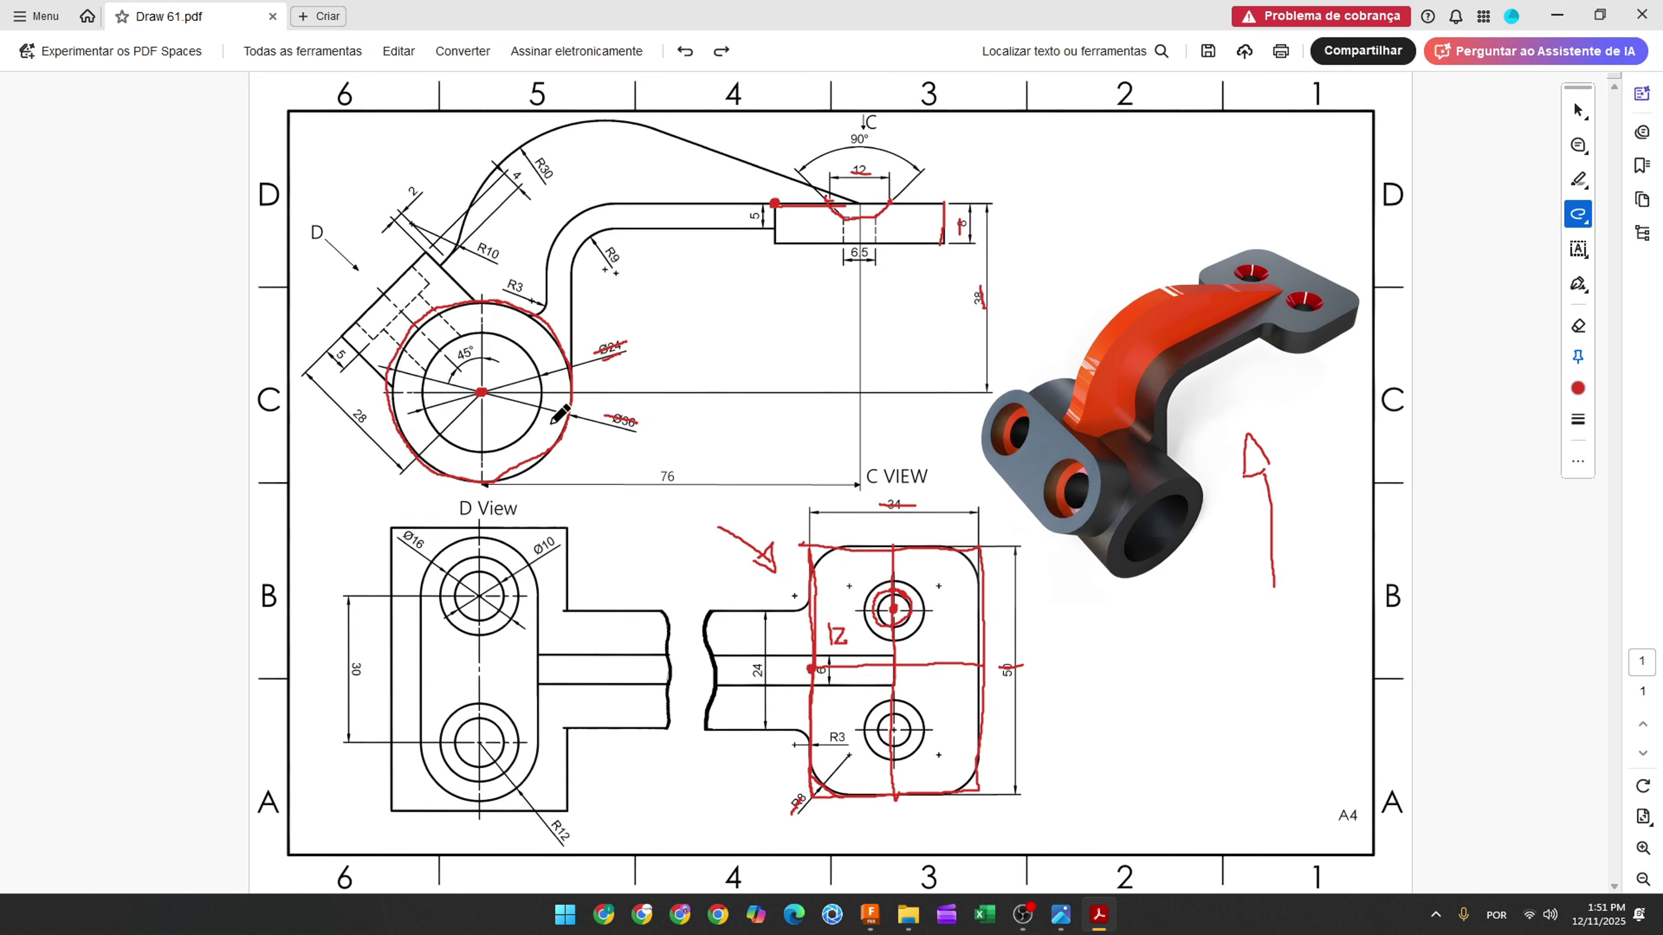
- Trace the curved 5 mm arm's outline between the tube and the end plate in red on the PDF's front view
mouse_move(571, 393)
left_mouse_down()
mouse_move(577, 252)
mouse_move(643, 228)
mouse_move(775, 222)
mouse_move(614, 206)
mouse_move(550, 265)
mouse_move(529, 312)
left_mouse_up()
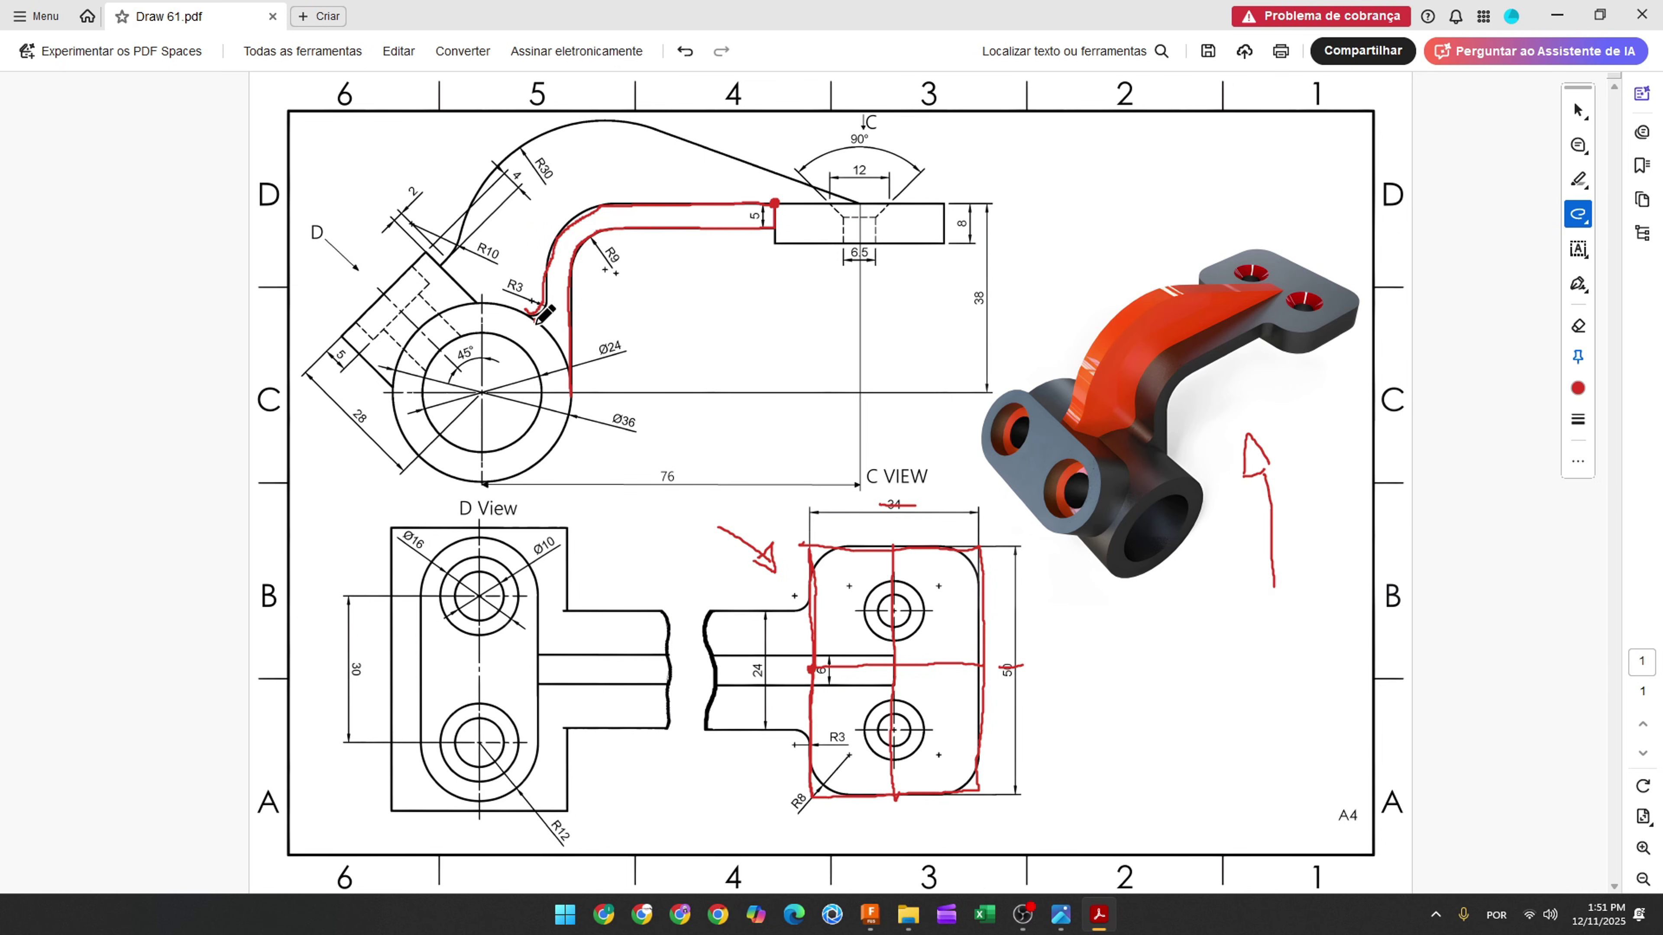
left_click_drag(535, 325, 560, 359)
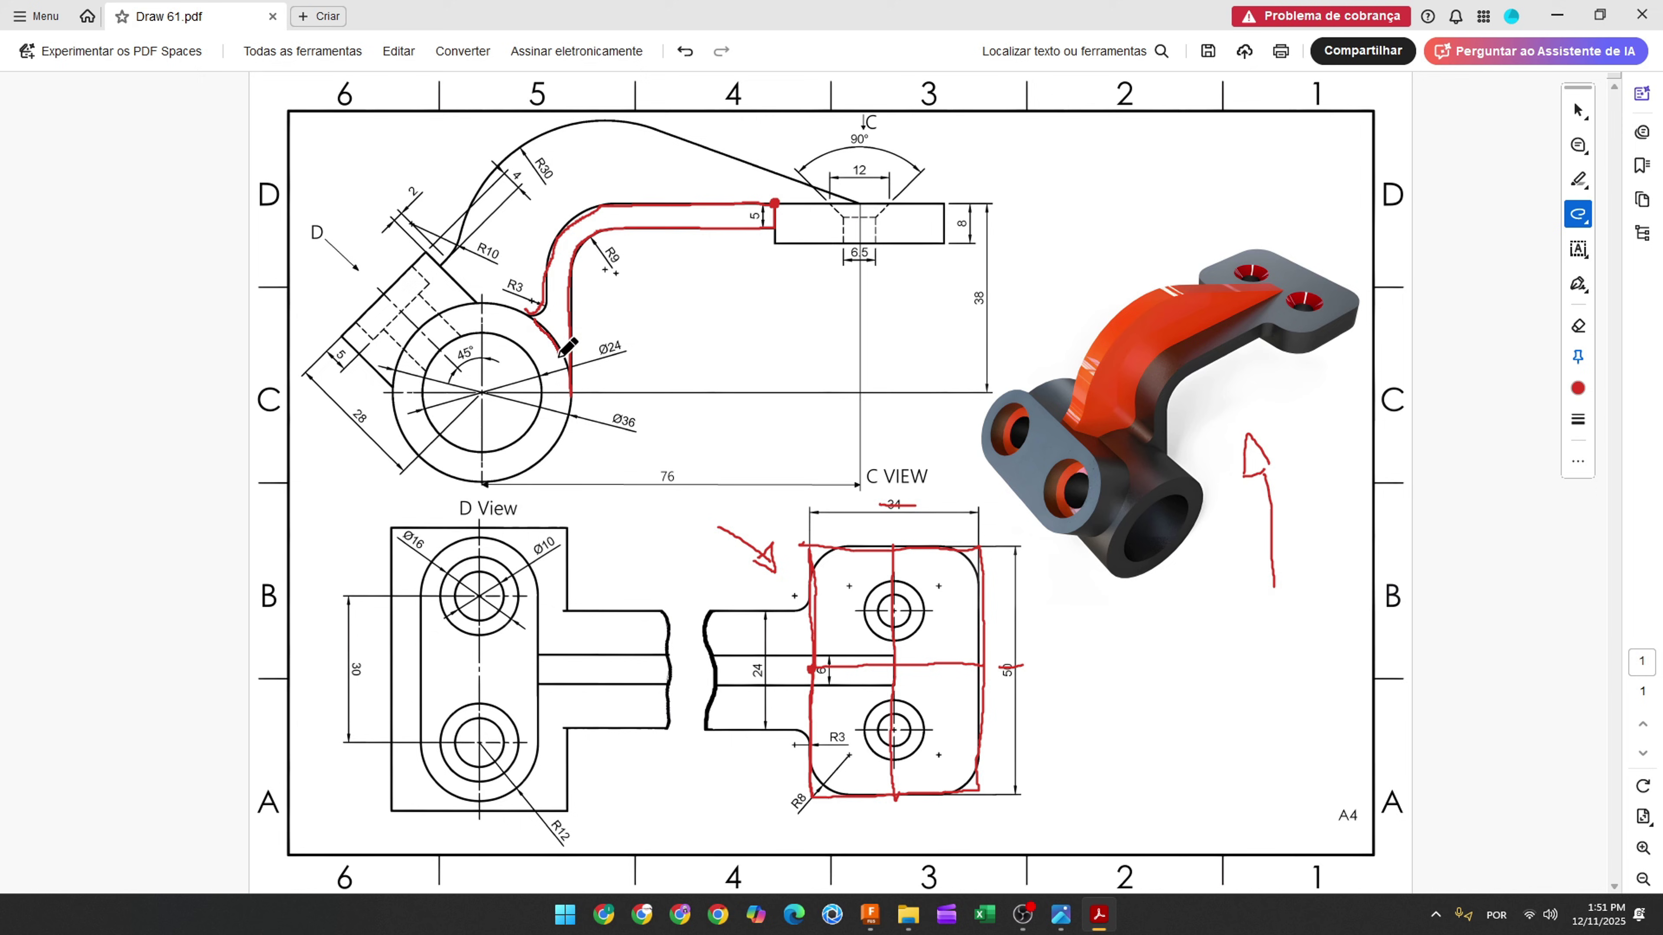
left_click(572, 393)
mouse_move(570, 378)
left_mouse_down()
mouse_move(569, 278)
mouse_move(591, 255)
left_mouse_up()
left_click_drag(593, 239, 627, 231)
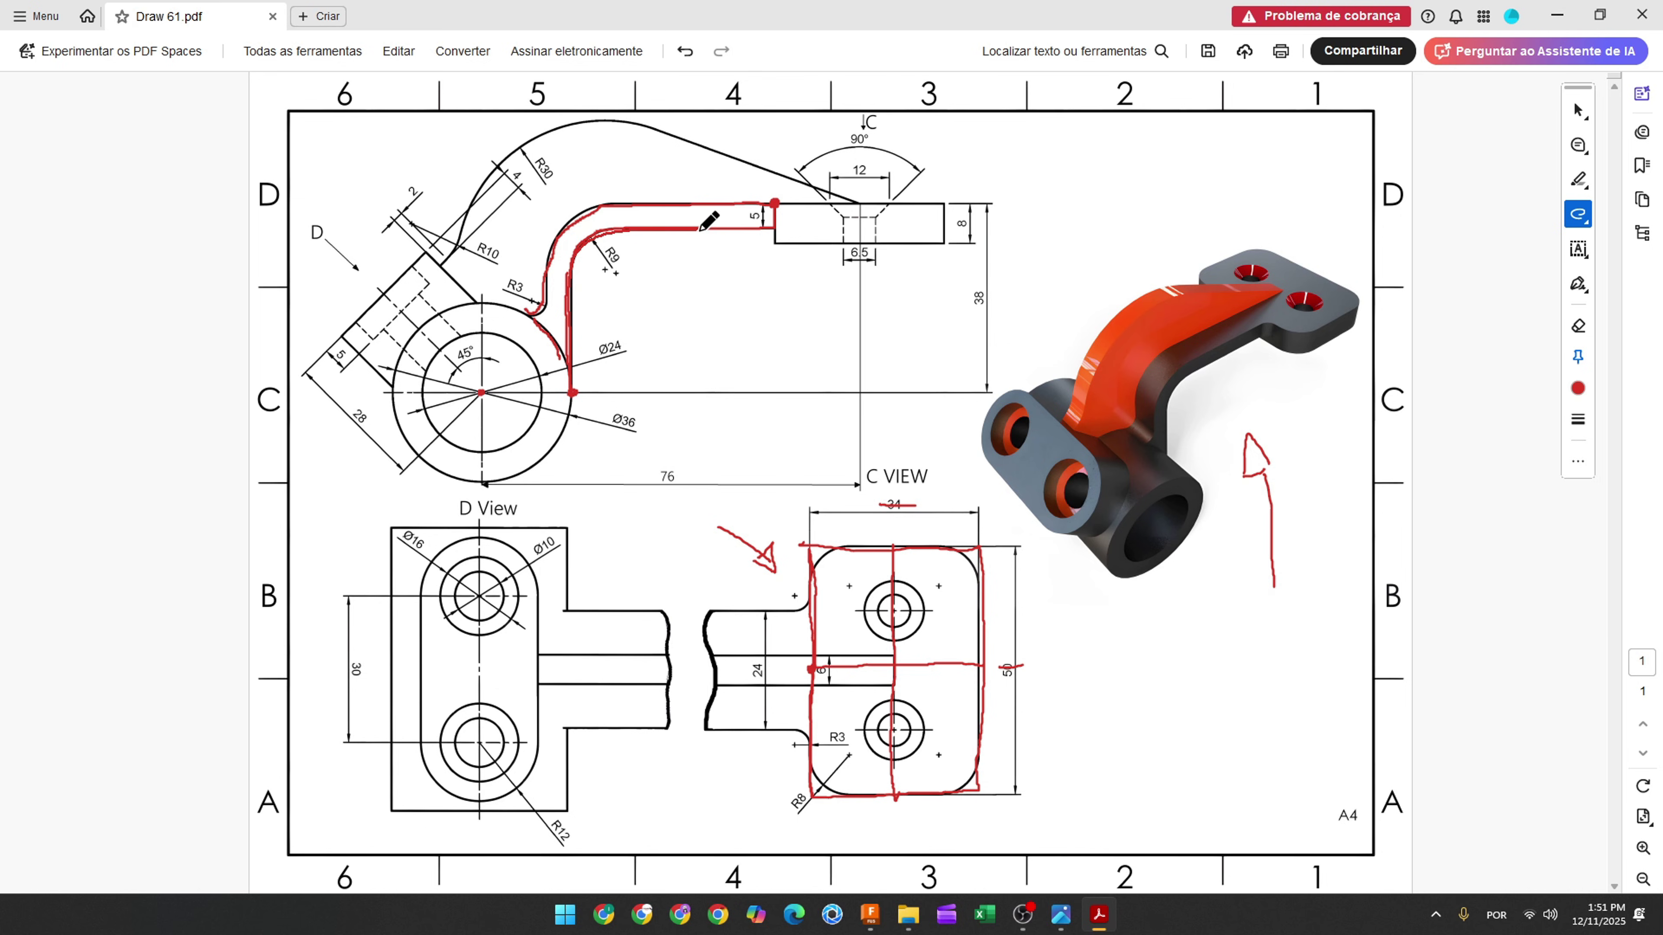
mouse_move(737, 229)
left_mouse_down()
mouse_move(767, 234)
mouse_move(754, 224)
left_mouse_up()
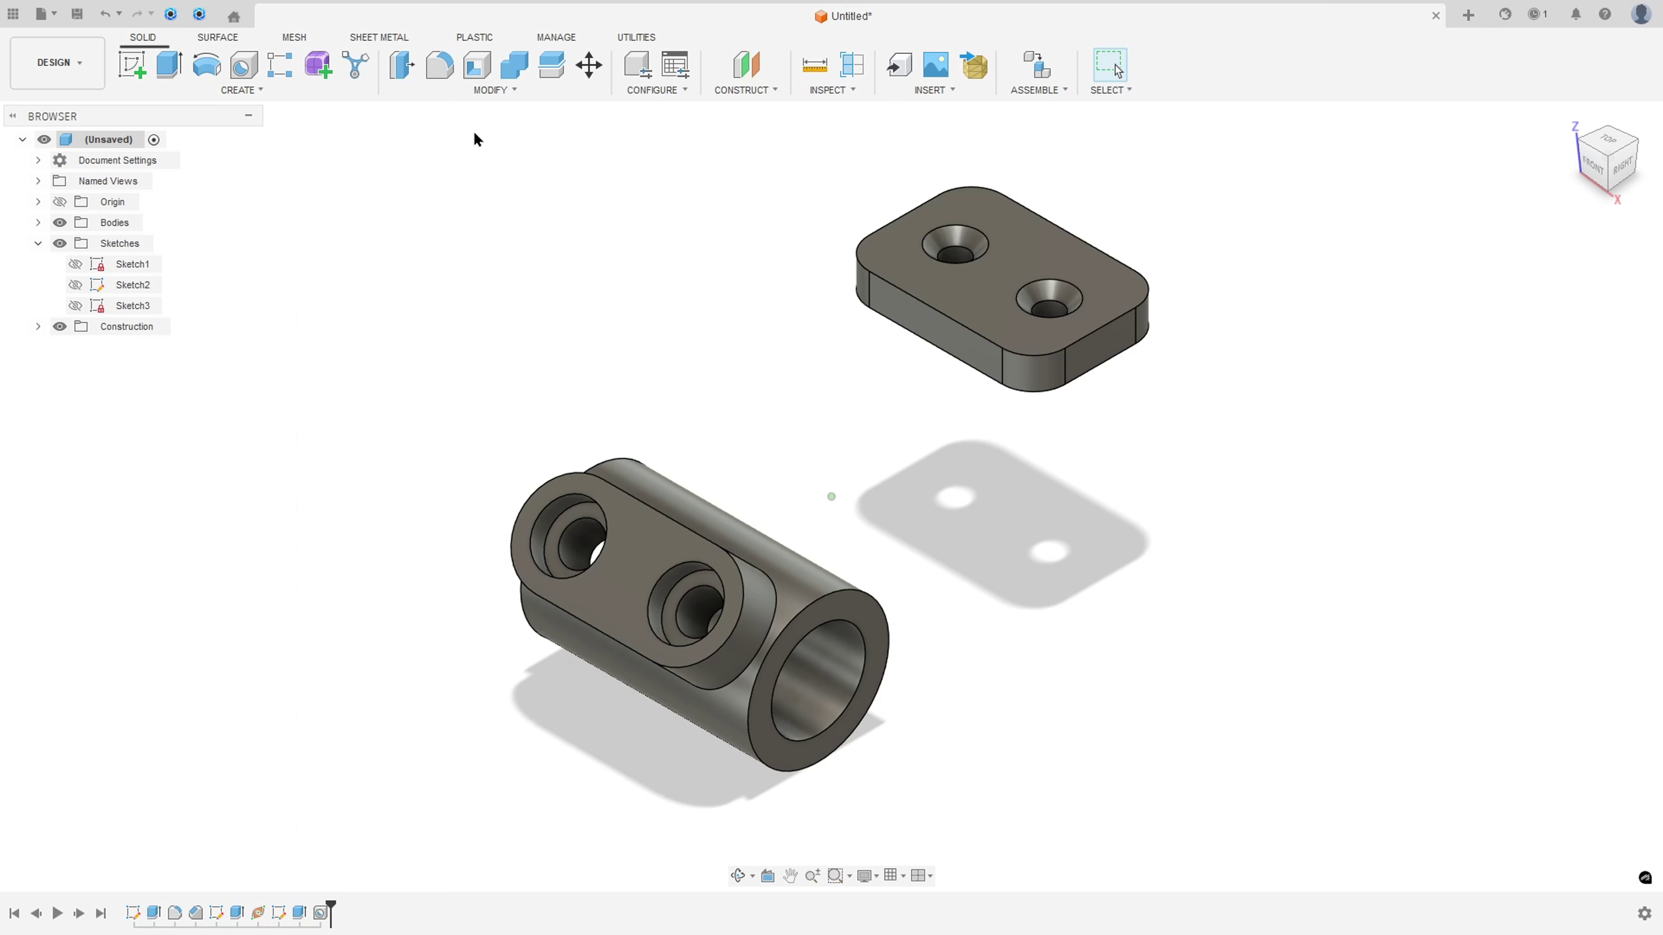
- In Fusion, start a sketch on the YZ origin plane and project the end plate and tube bodies into it
left_click(131, 65)
left_click(946, 255)
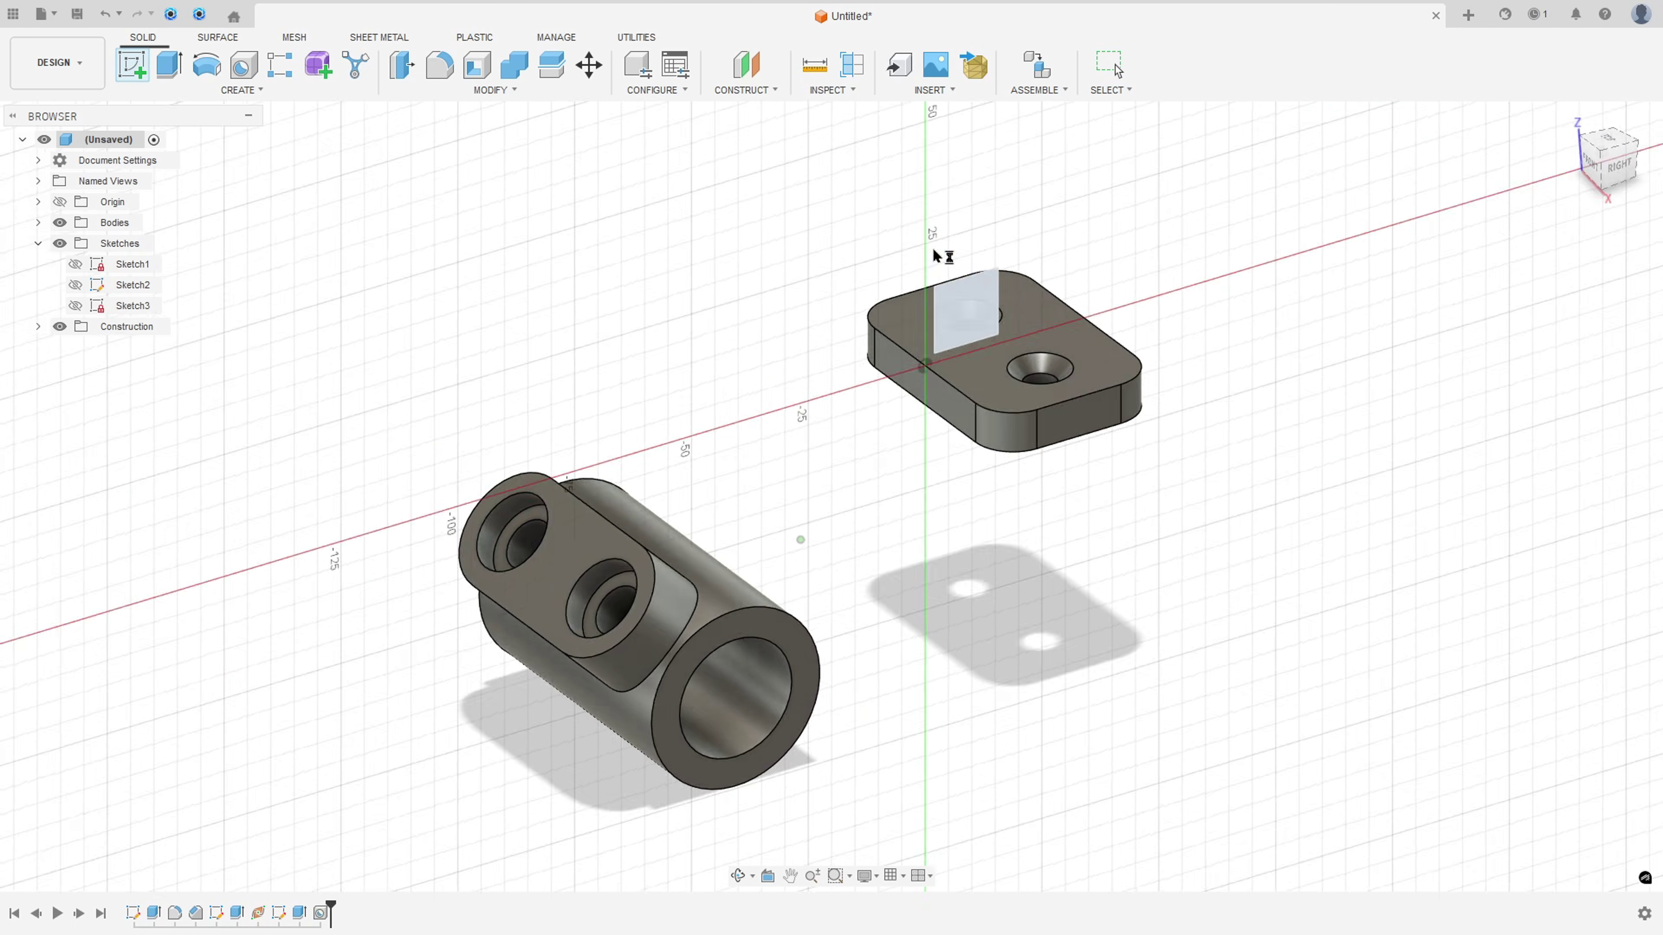
left_click(242, 92)
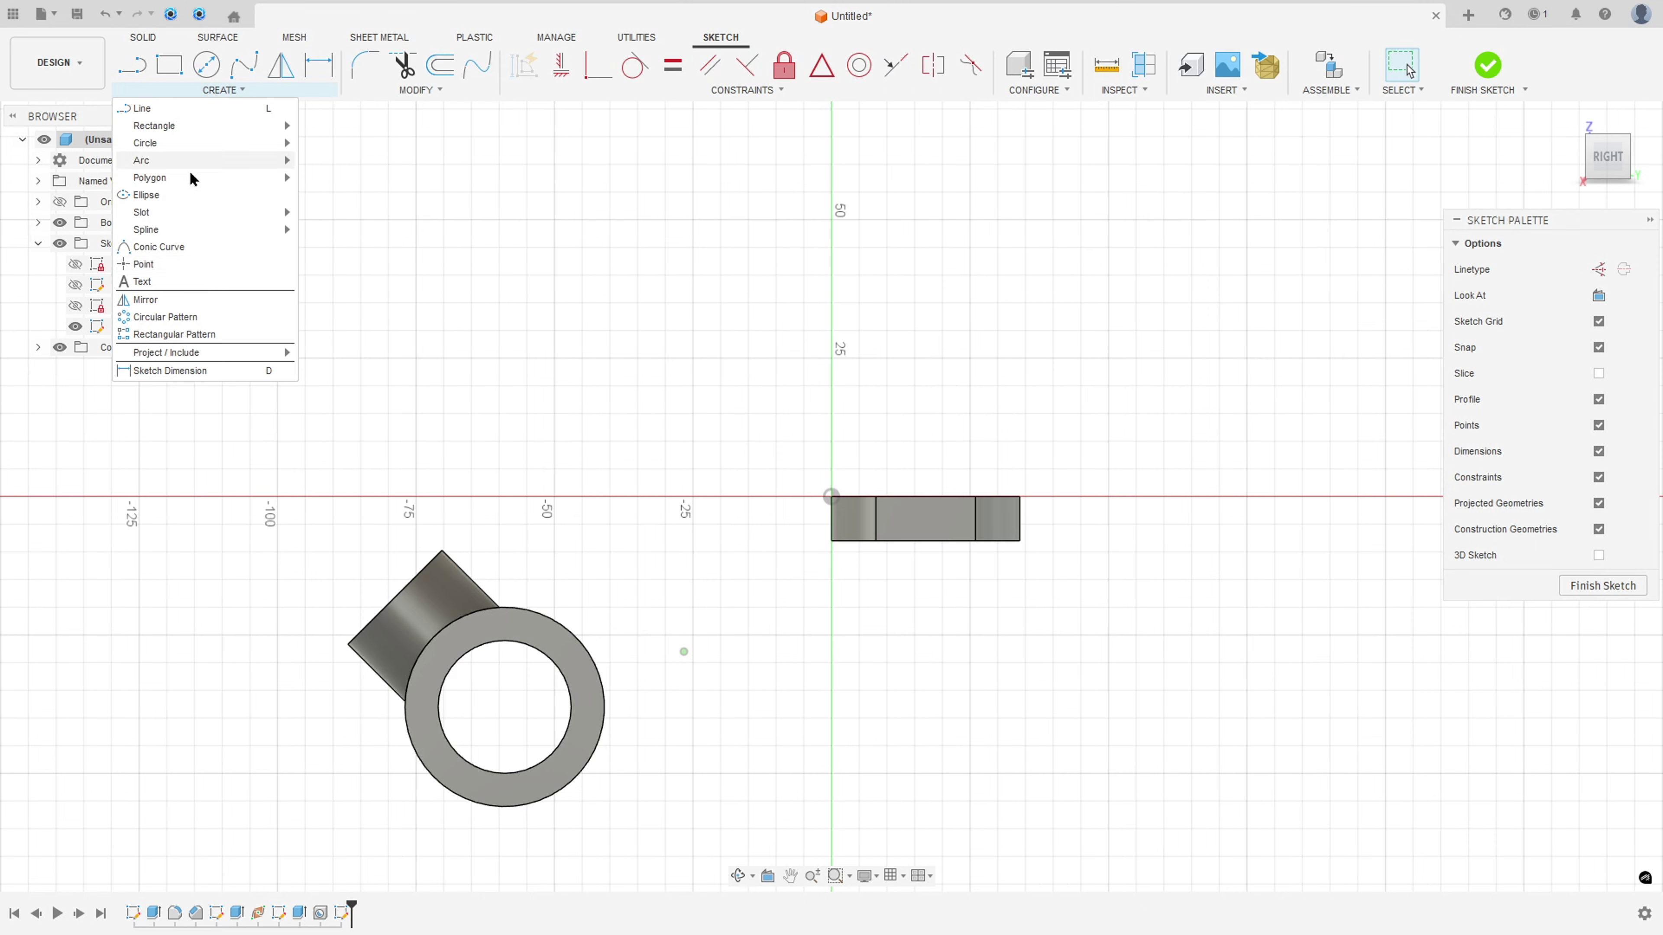
mouse_move(258, 354)
left_click(328, 353)
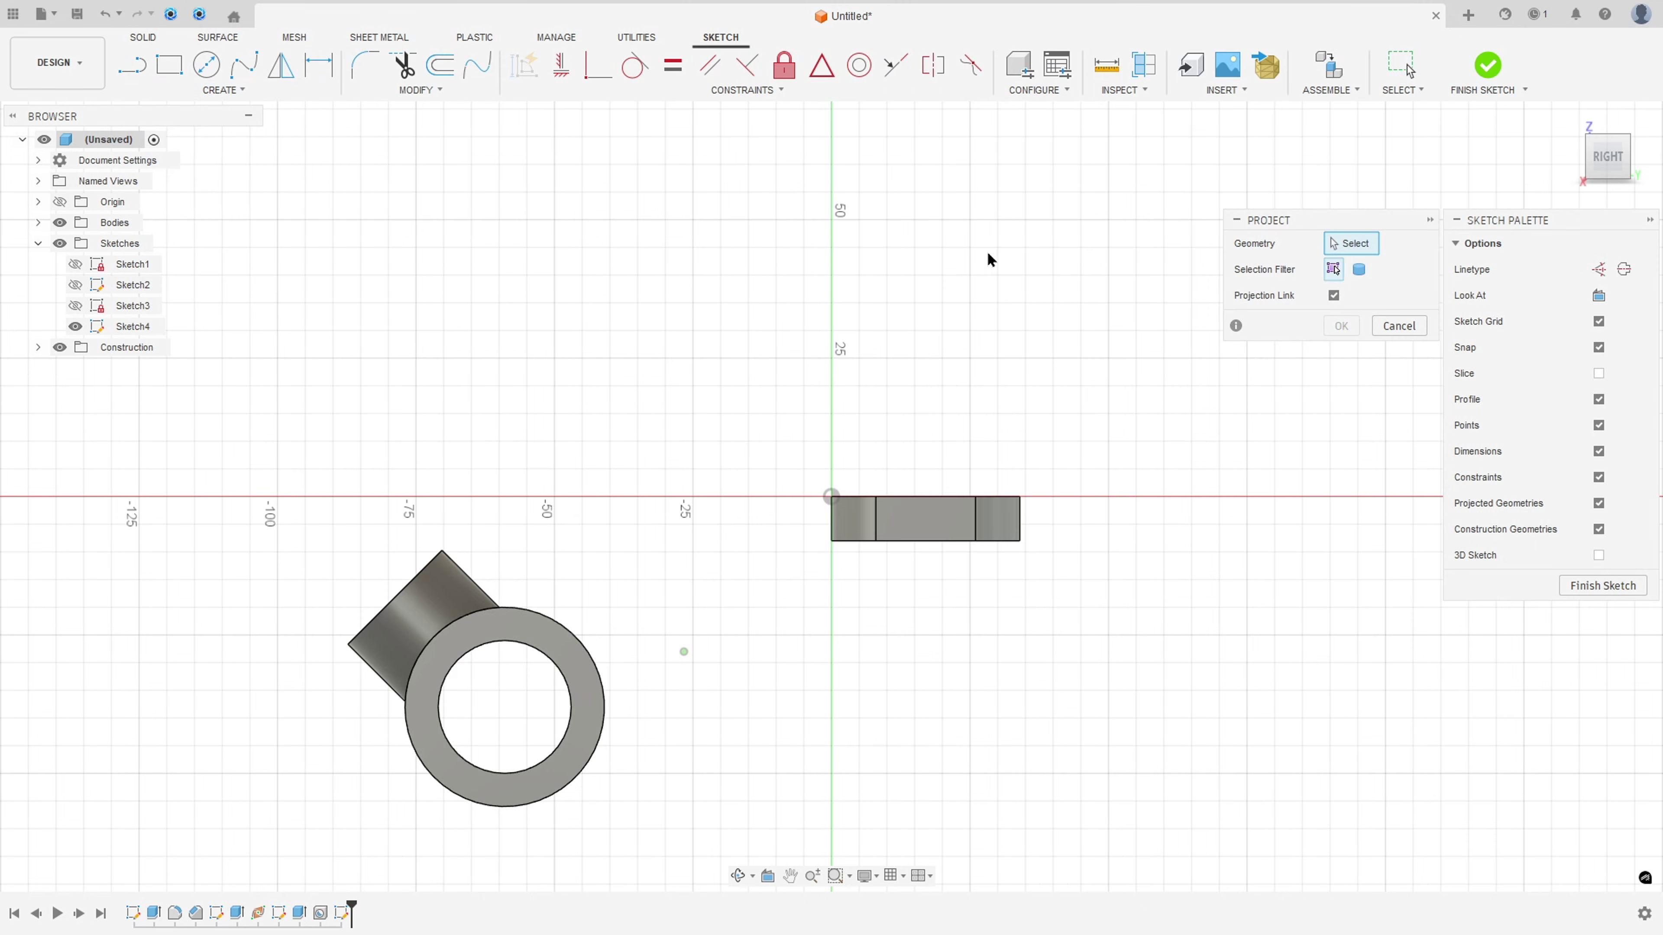
left_click(1359, 269)
left_click(911, 531)
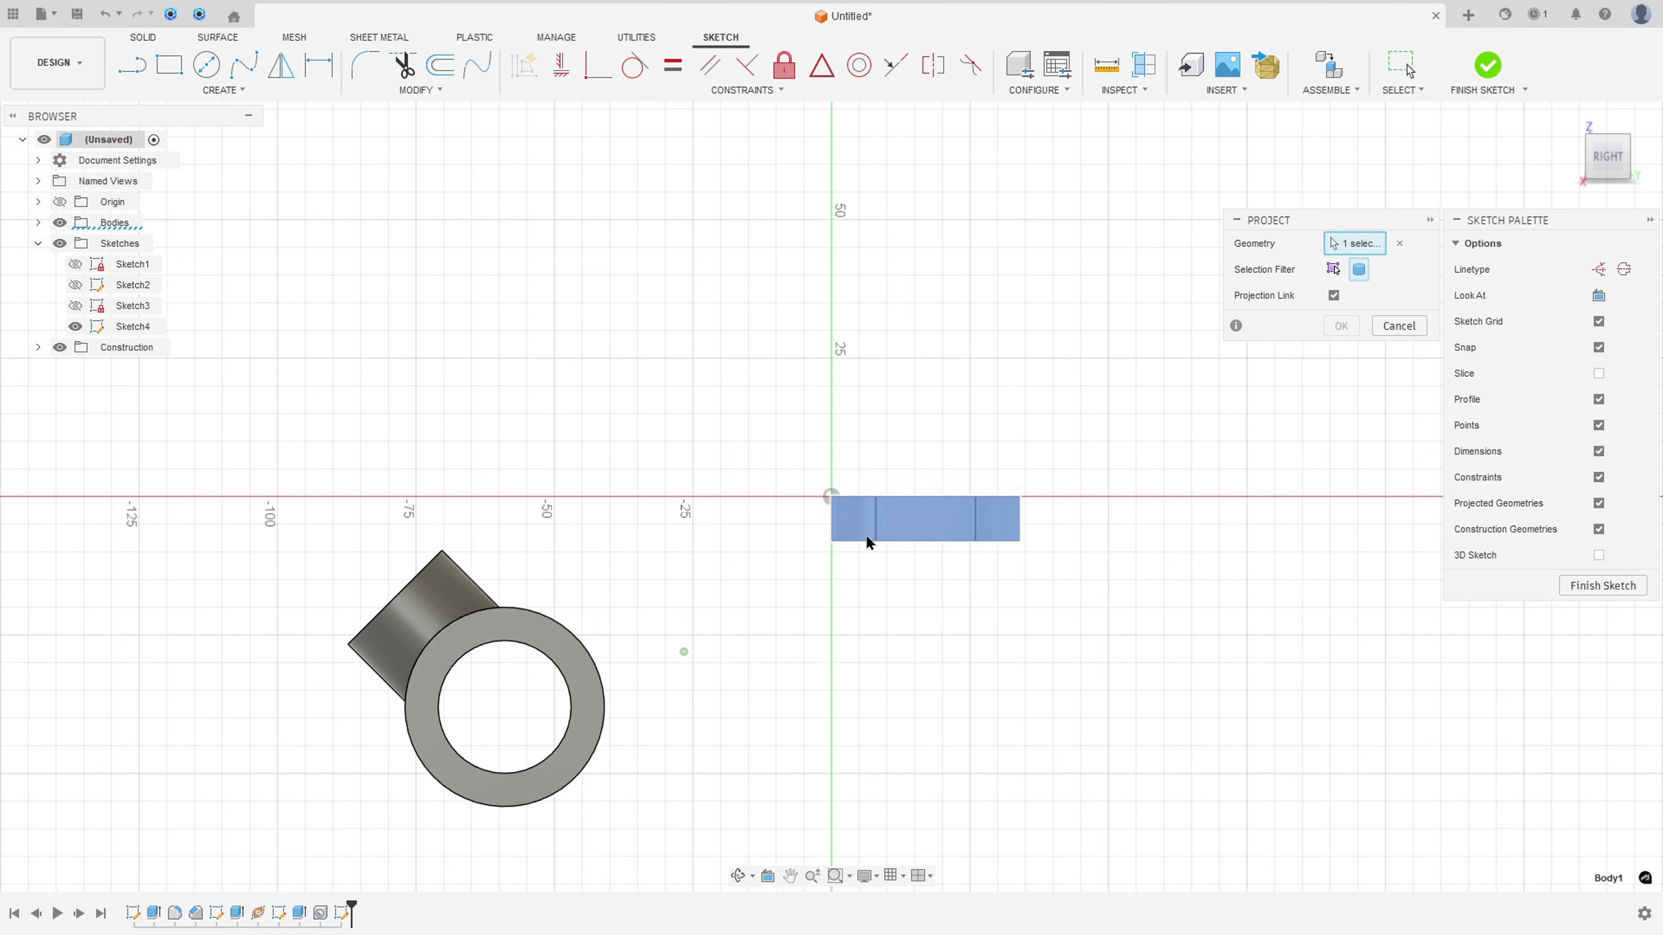
left_click(449, 631)
left_click(1339, 326)
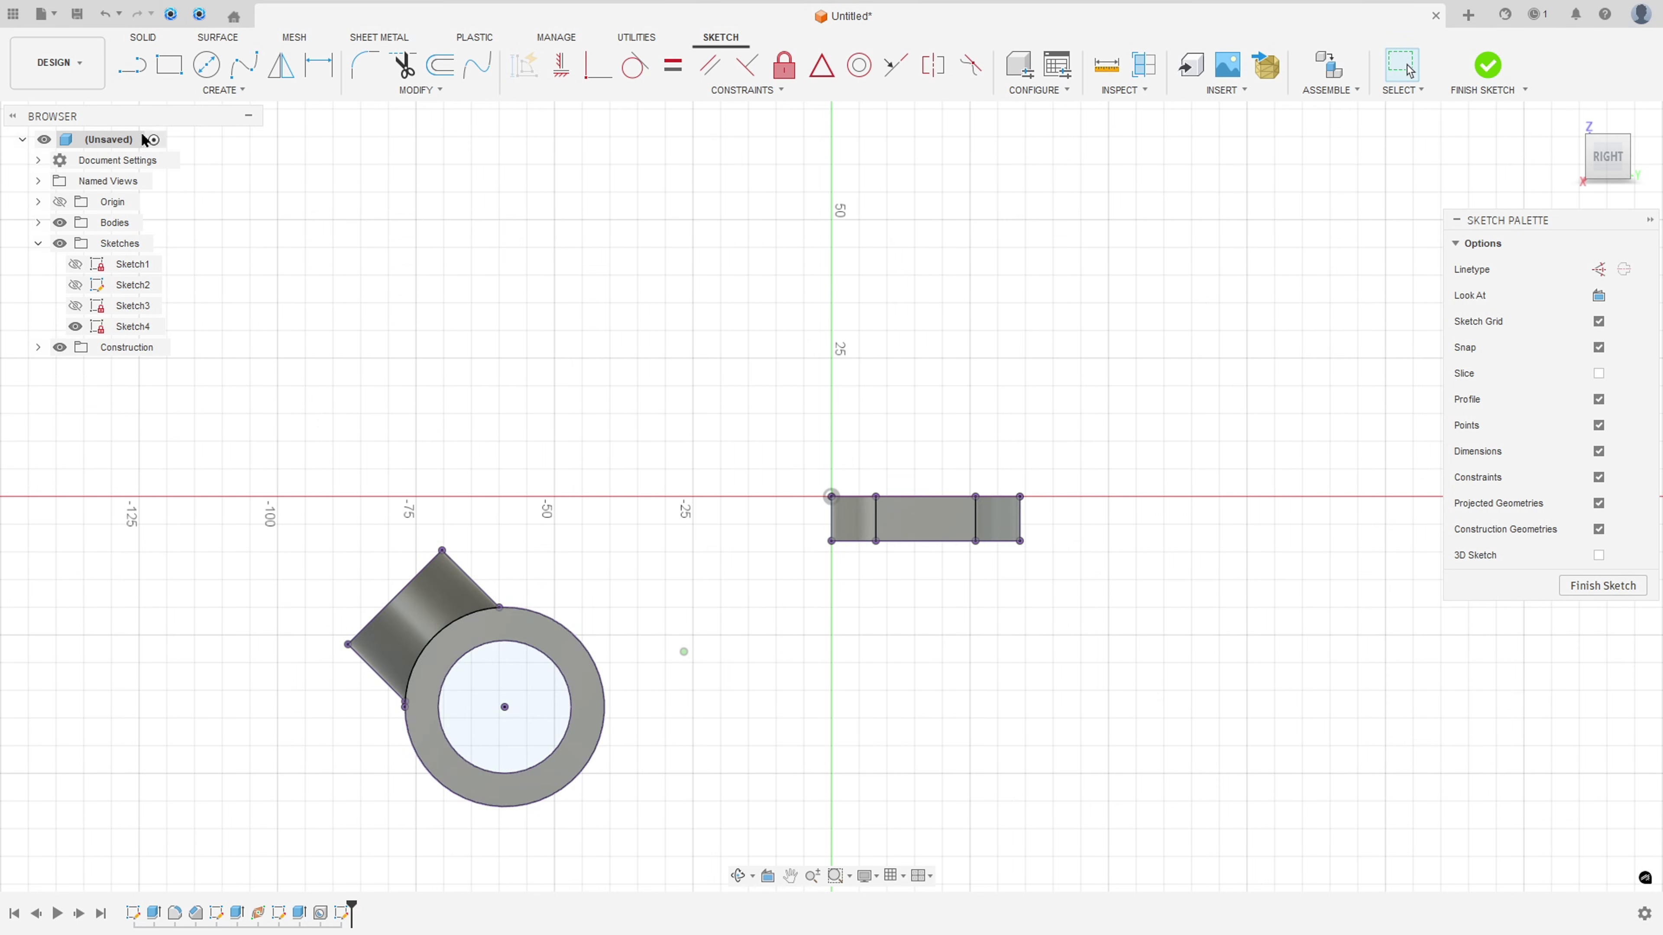
- Draw a line up from the tube's outer circle, a tangent arc of about 13 mm radius, and a line to the end plate's near edge
key("l")
scroll(621, 672, "up", 2)
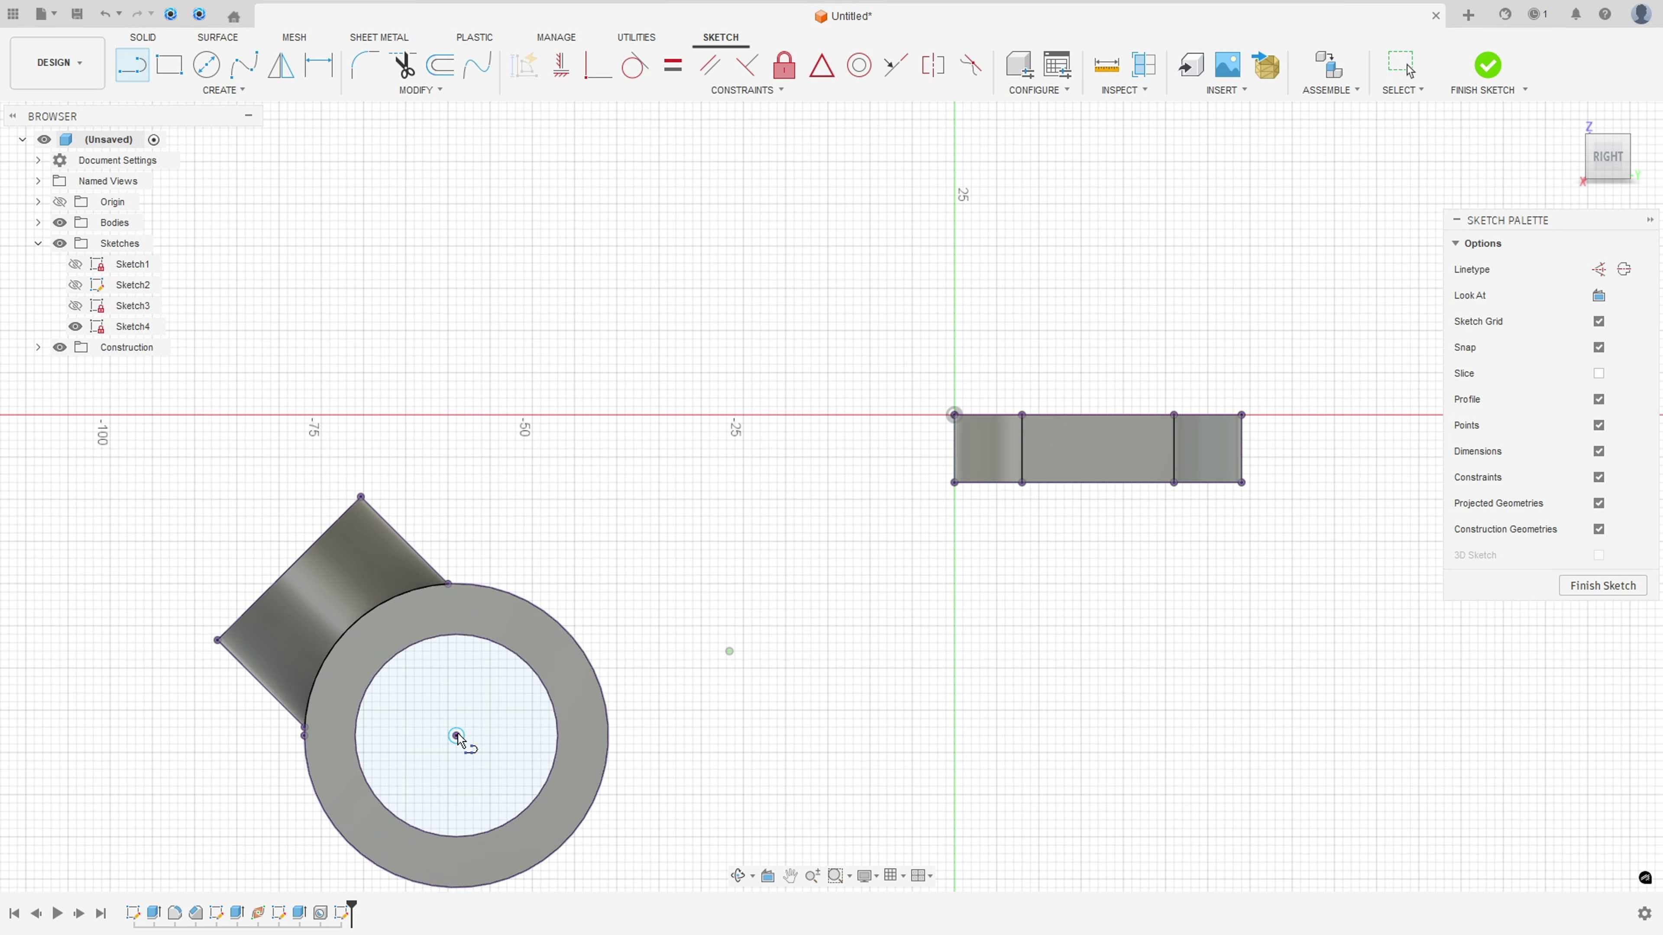
left_click(609, 736)
left_click_drag(609, 558, 727, 452)
left_click(732, 449)
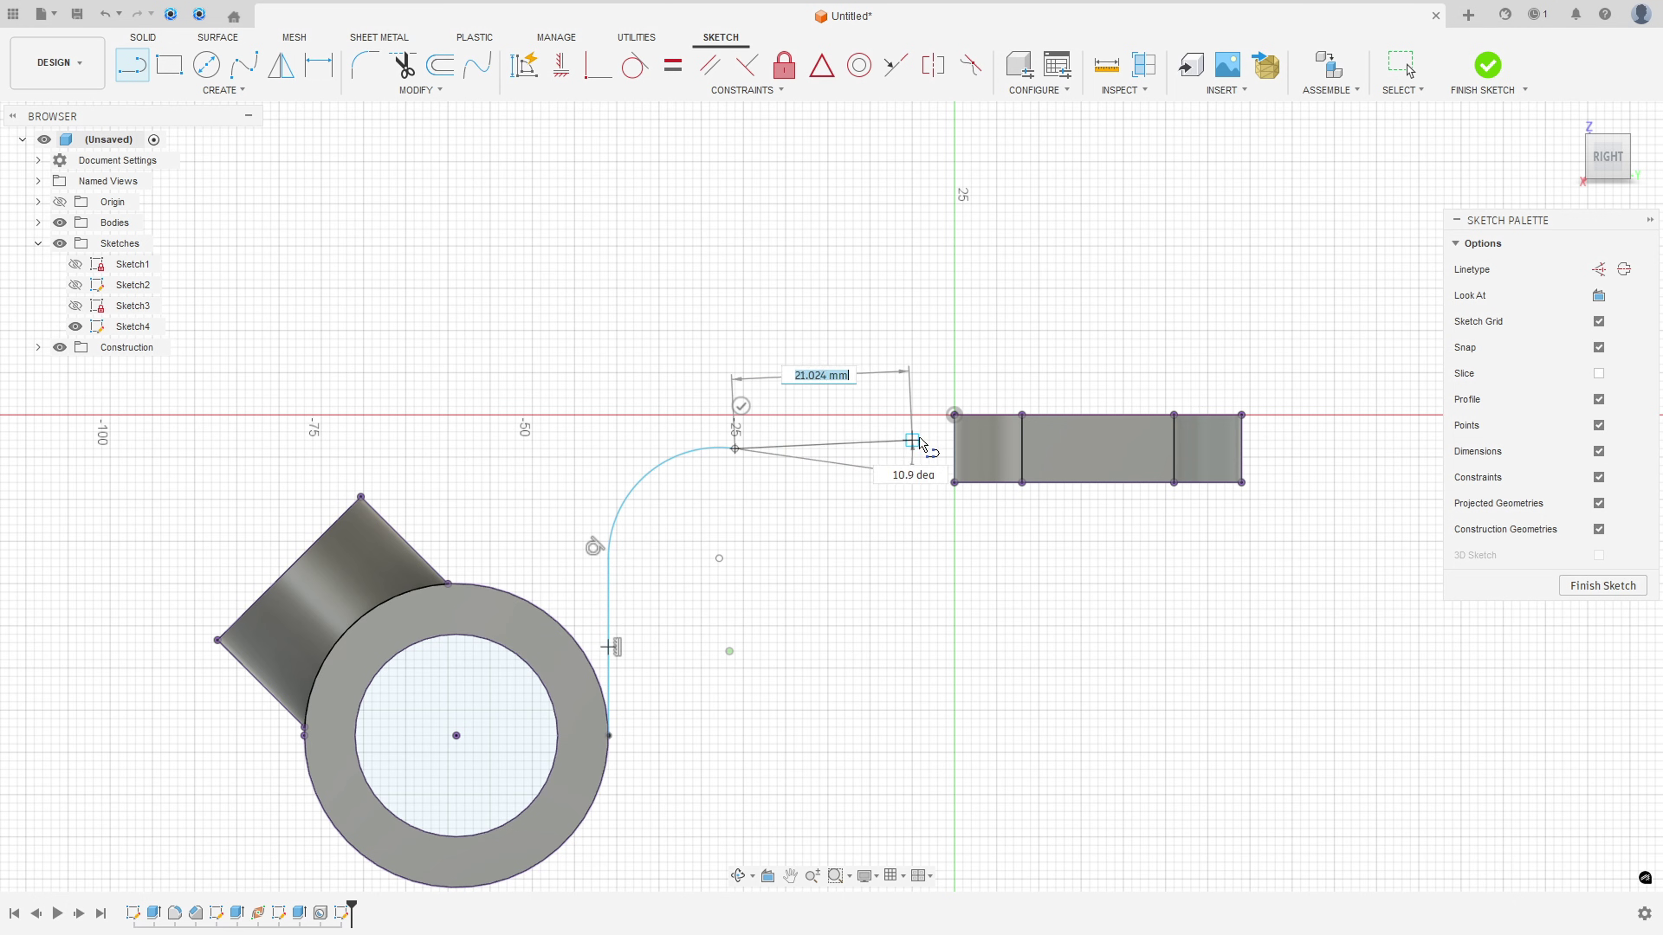
double_click(954, 442)
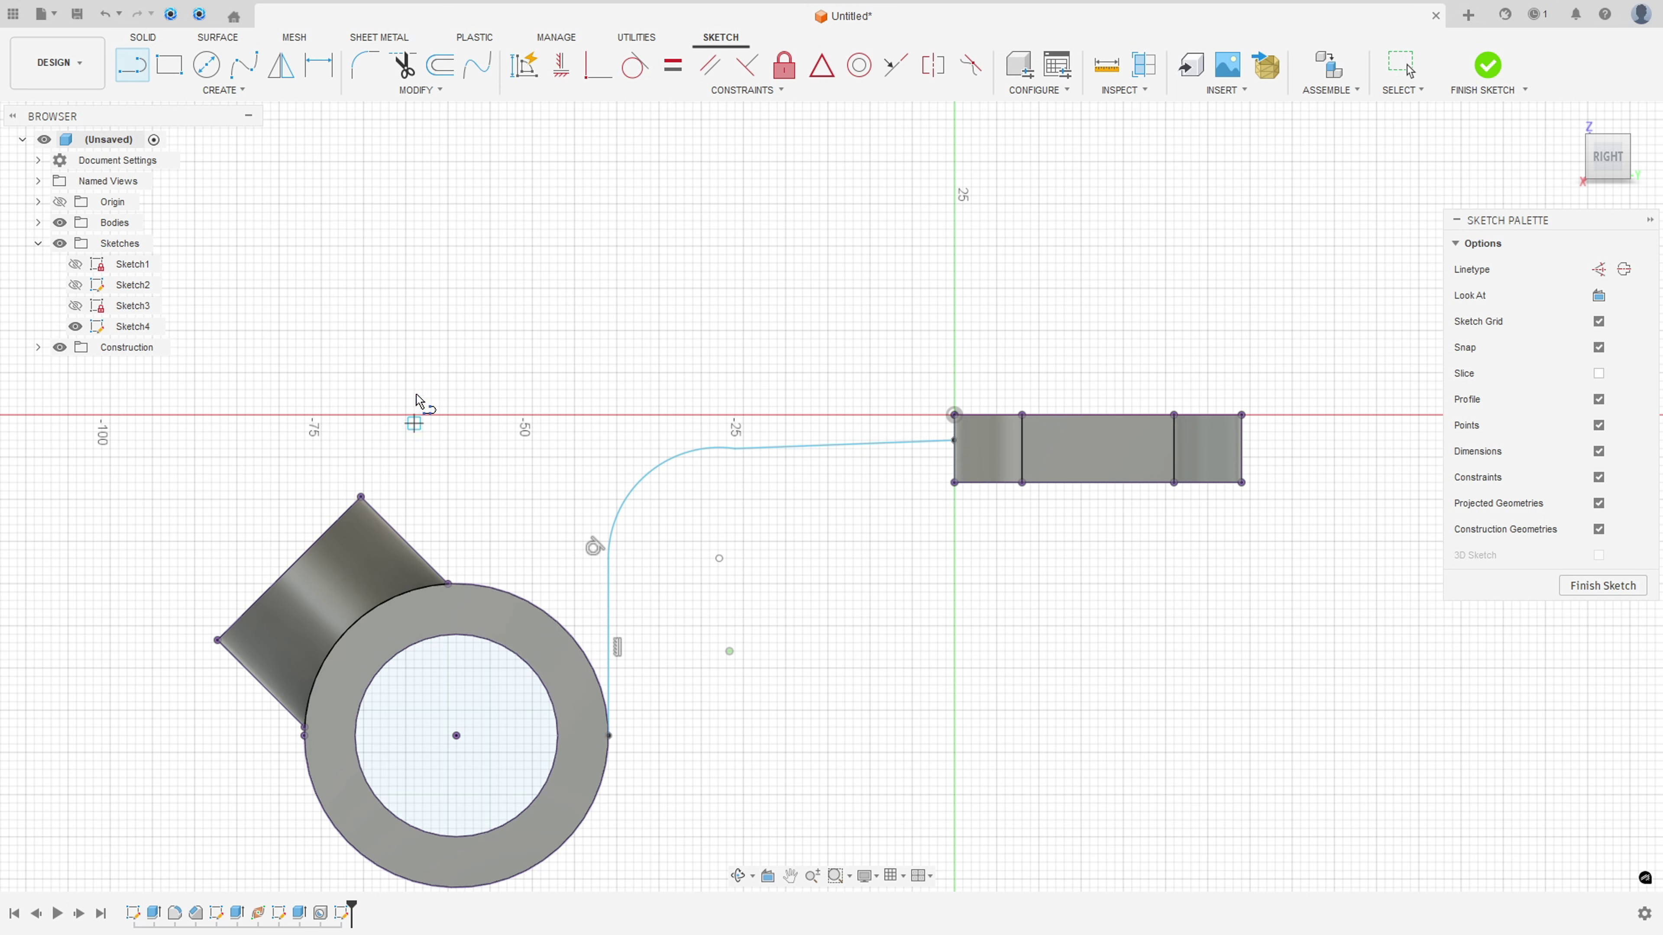
- Apply a Tangent constraint between the arc and the upper line of the arm path
left_click(634, 65)
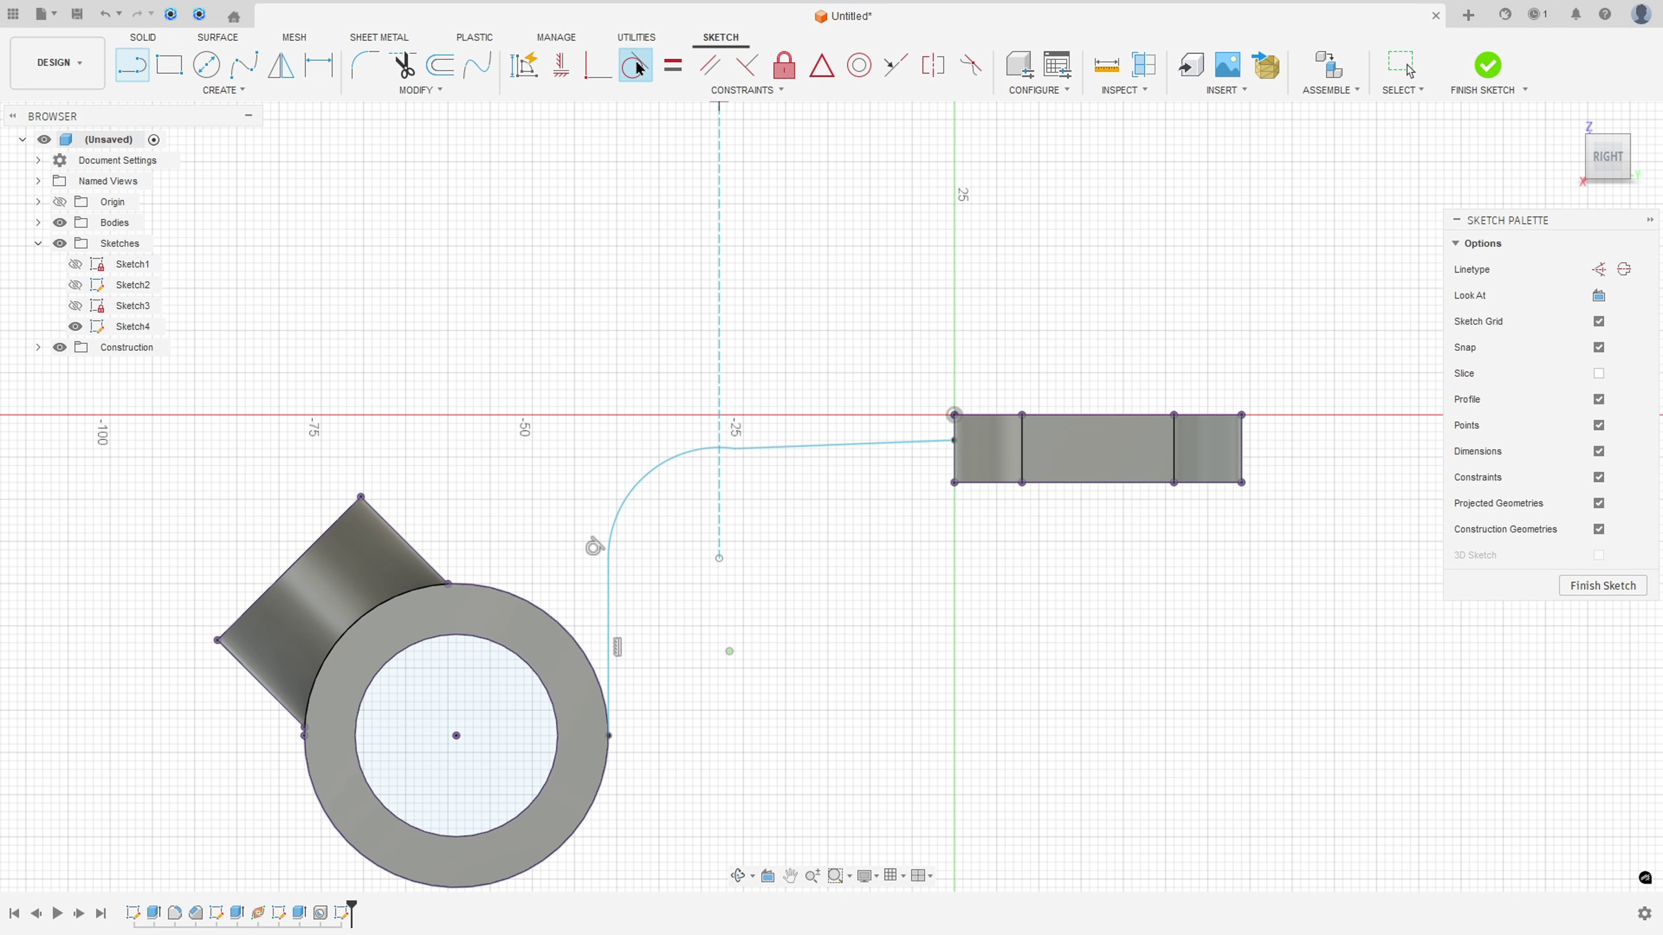
left_click(674, 455)
left_click(765, 451)
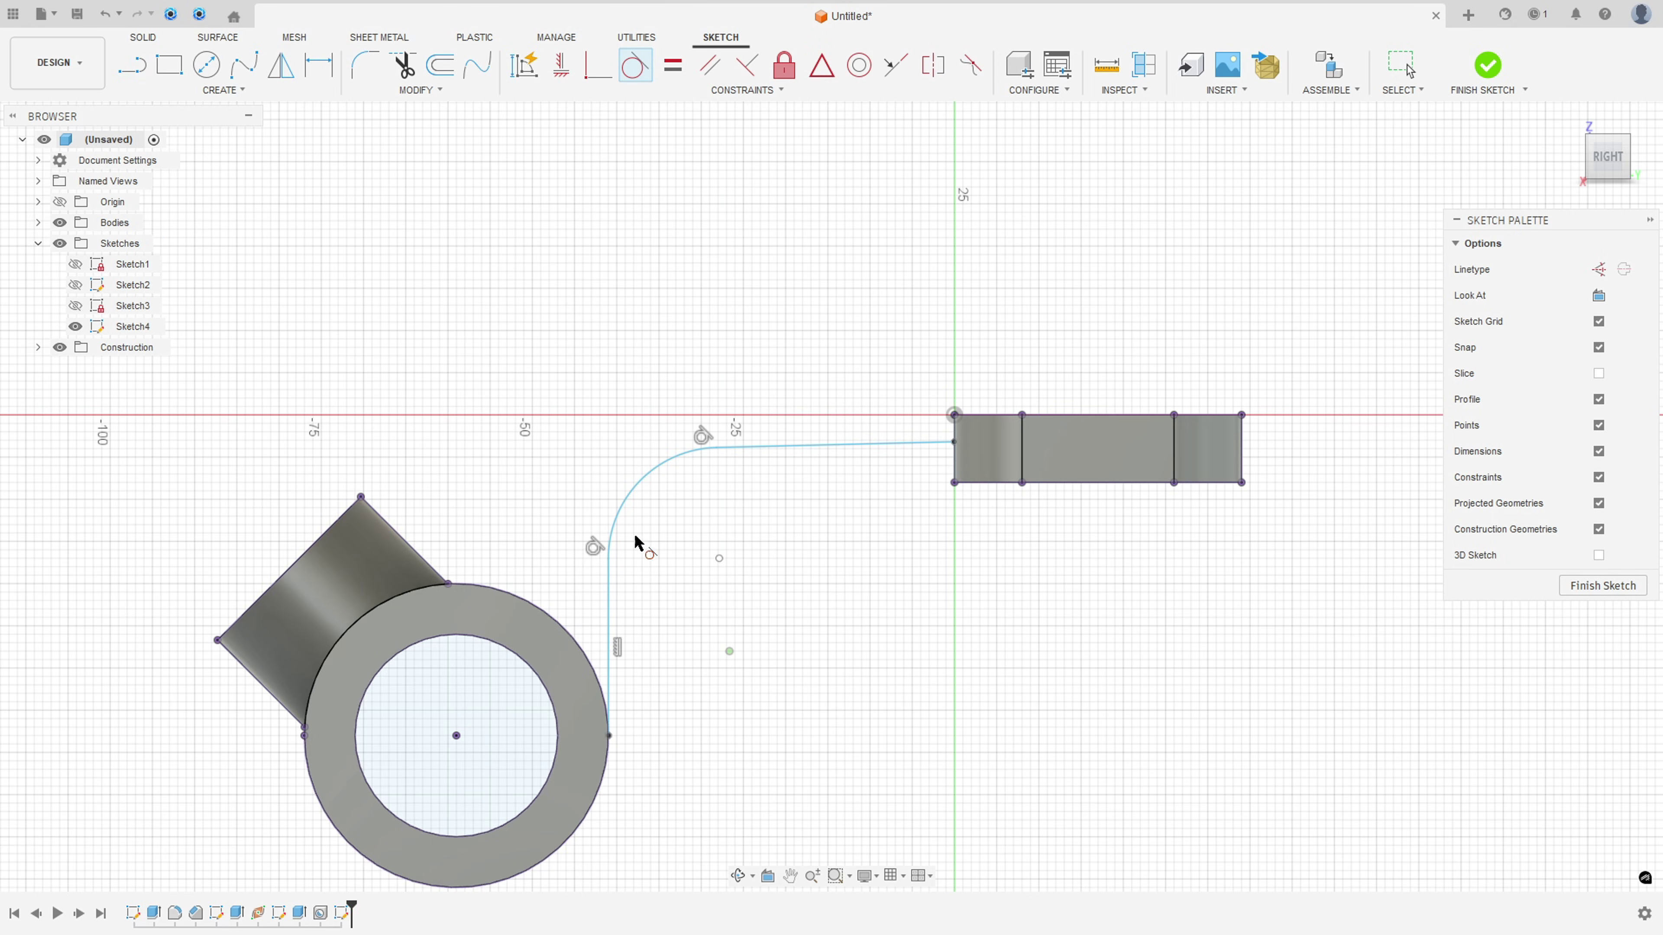
- Constrain the upper line horizontal and align the path's start point horizontally with the tube's center
left_click(561, 64)
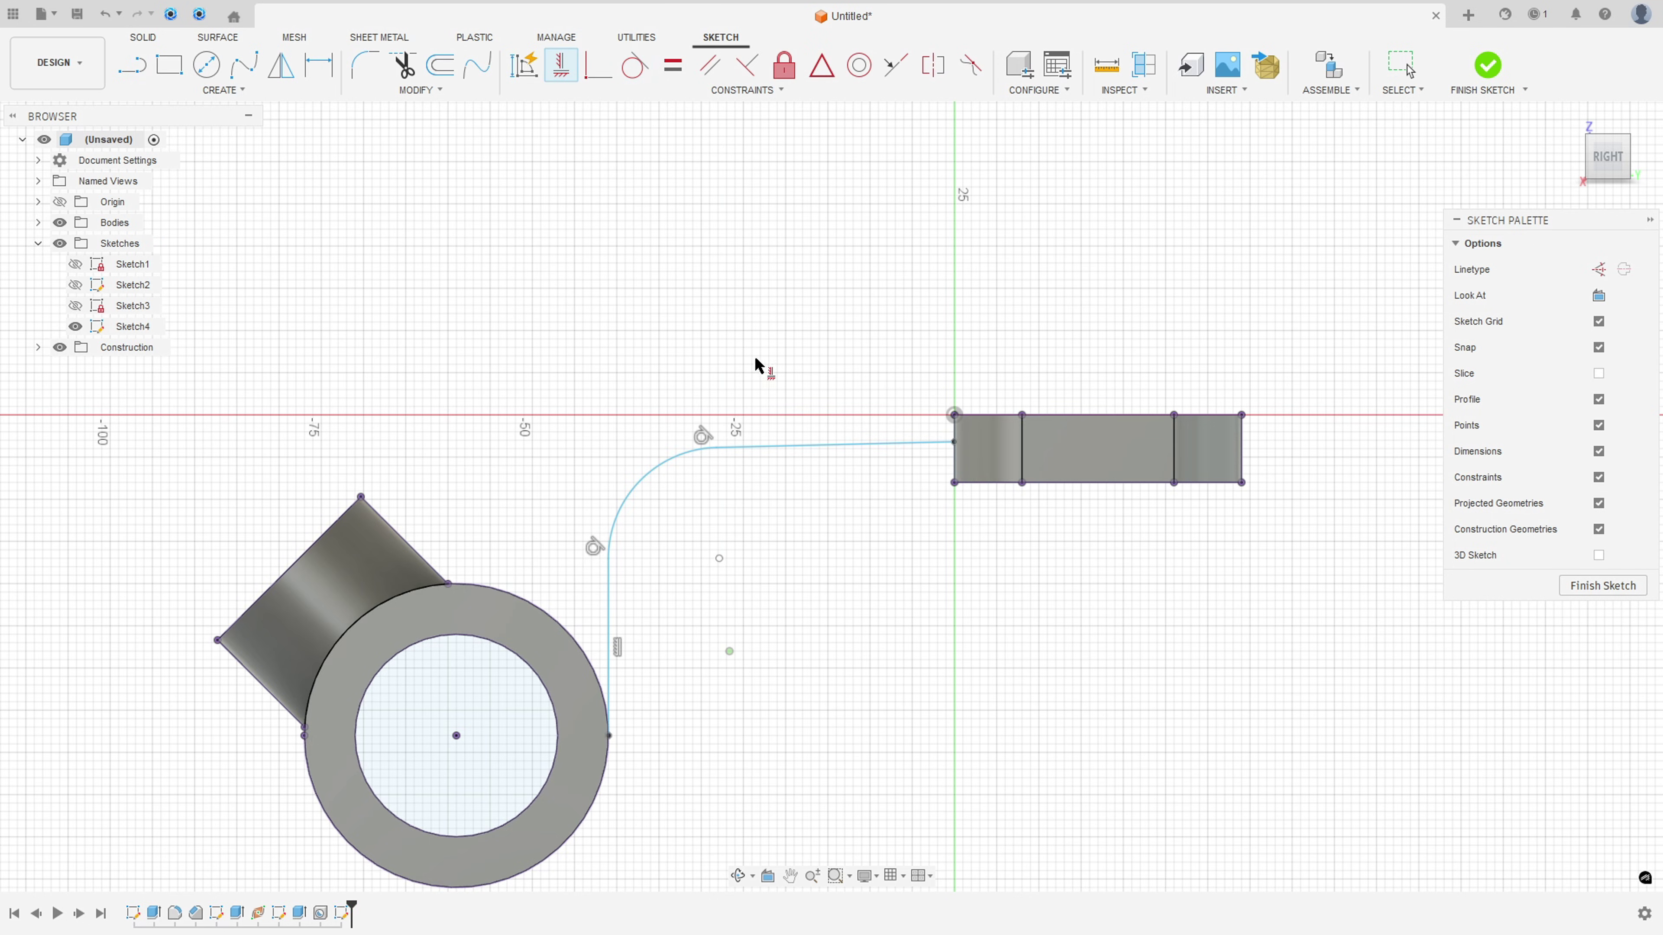
left_click(851, 446)
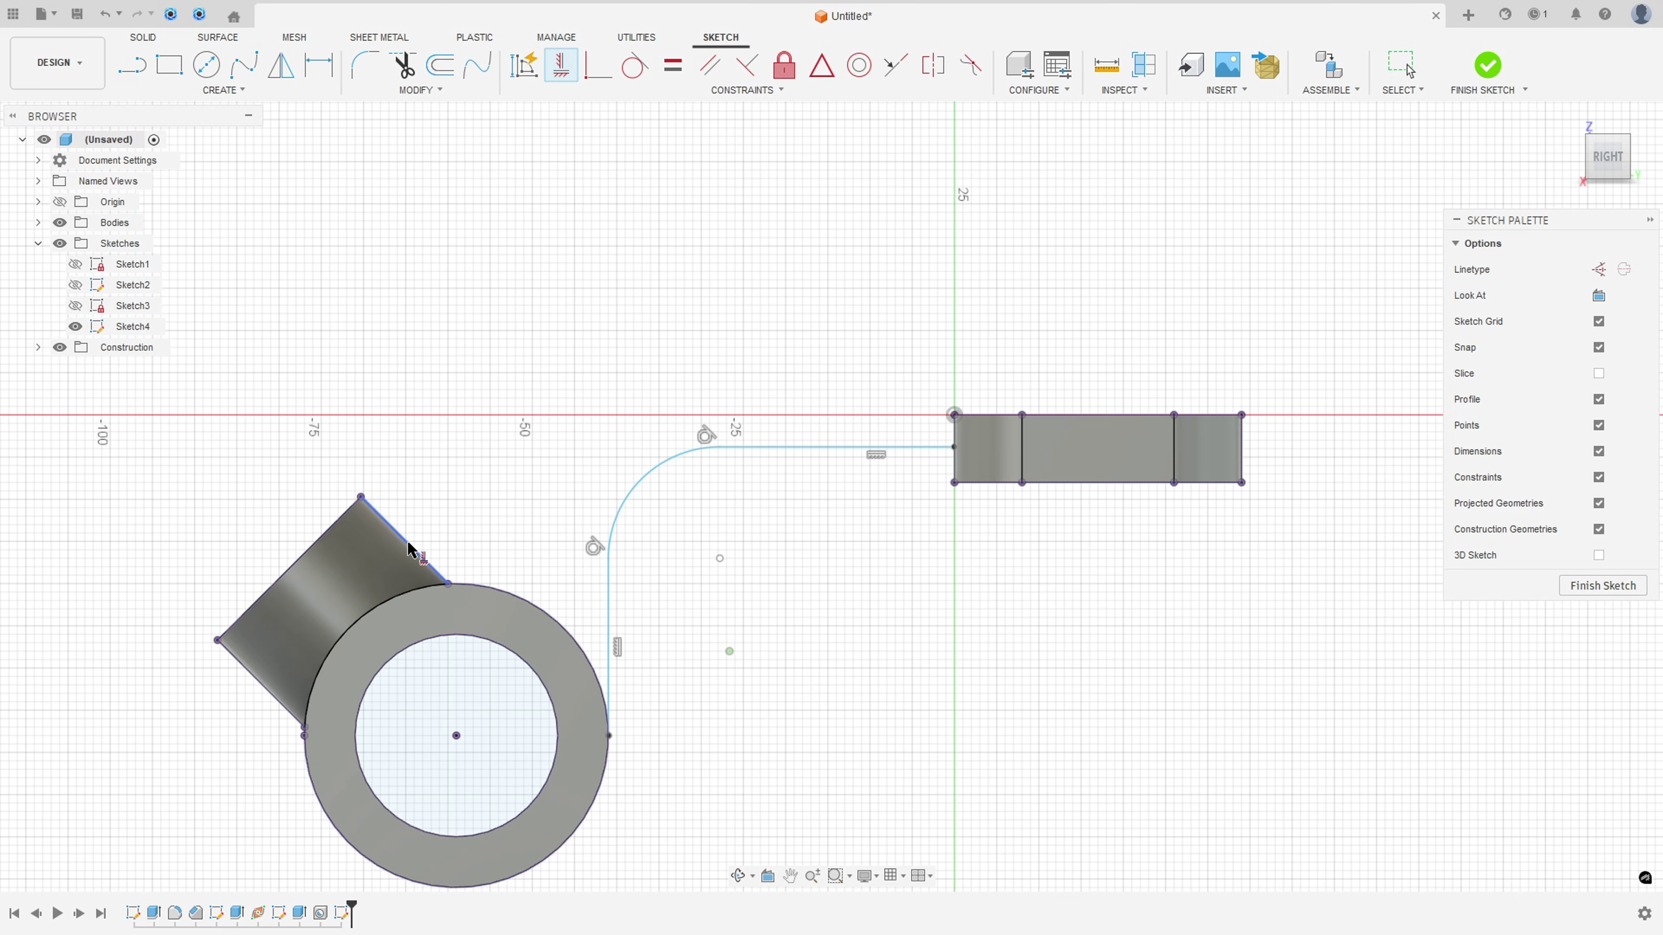
left_click(609, 737)
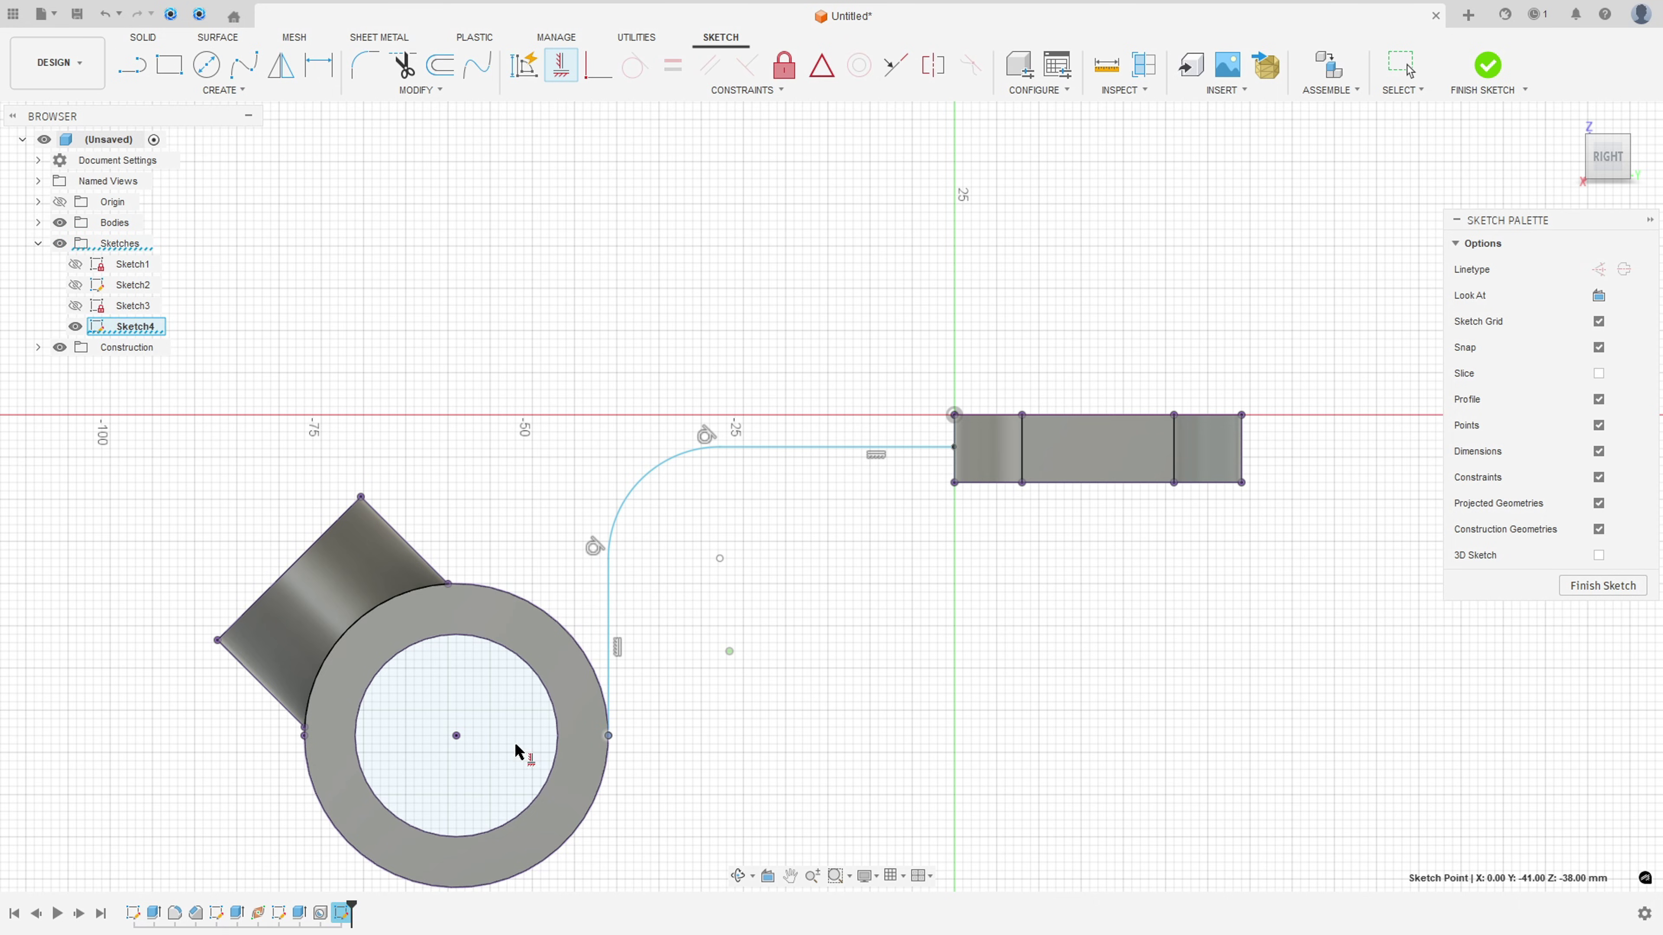
left_click(456, 736)
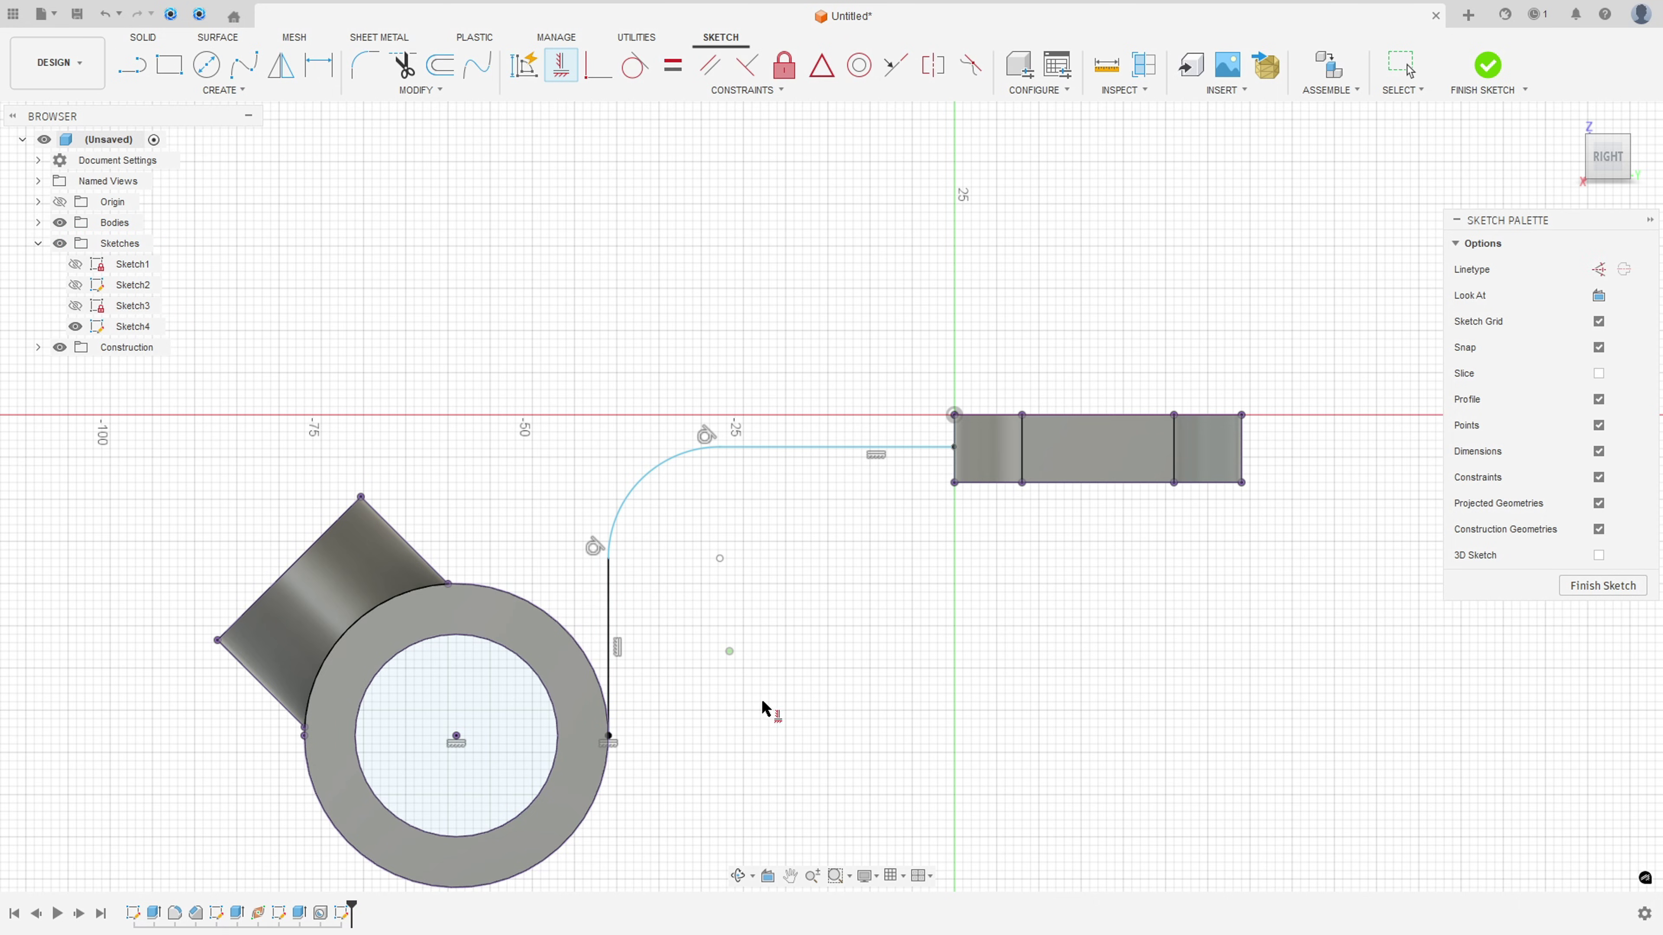
- Dimension the upper line 5 mm below the end plate's top corner
left_click(318, 65)
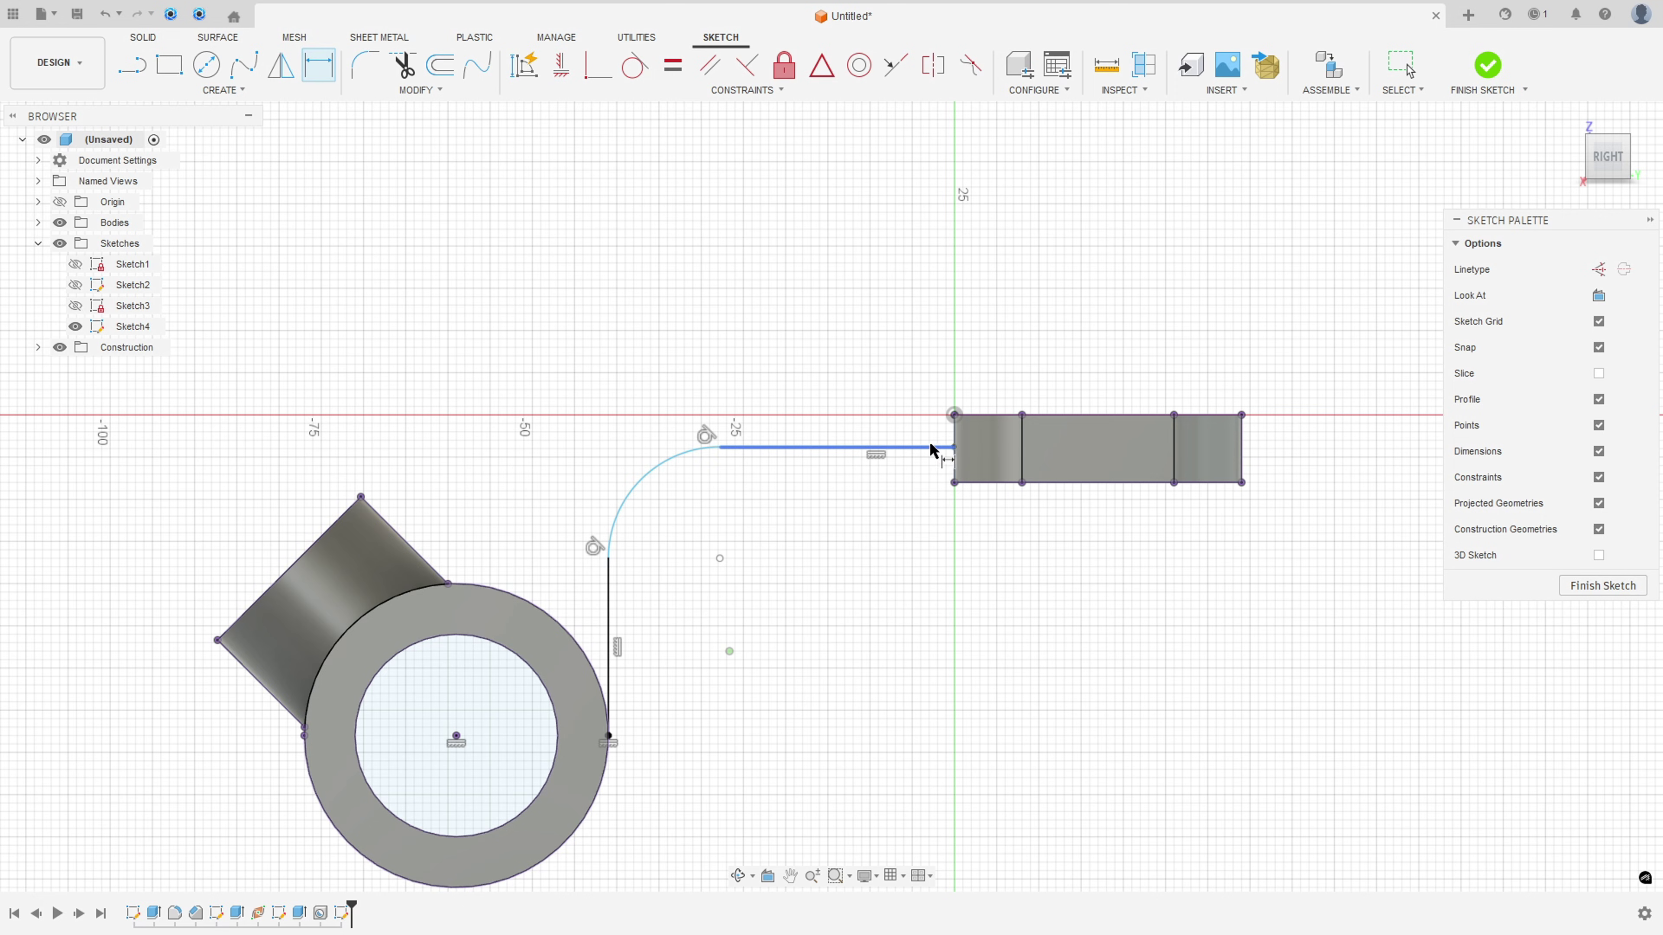
left_click(943, 447)
left_click(954, 414)
left_click(907, 369)
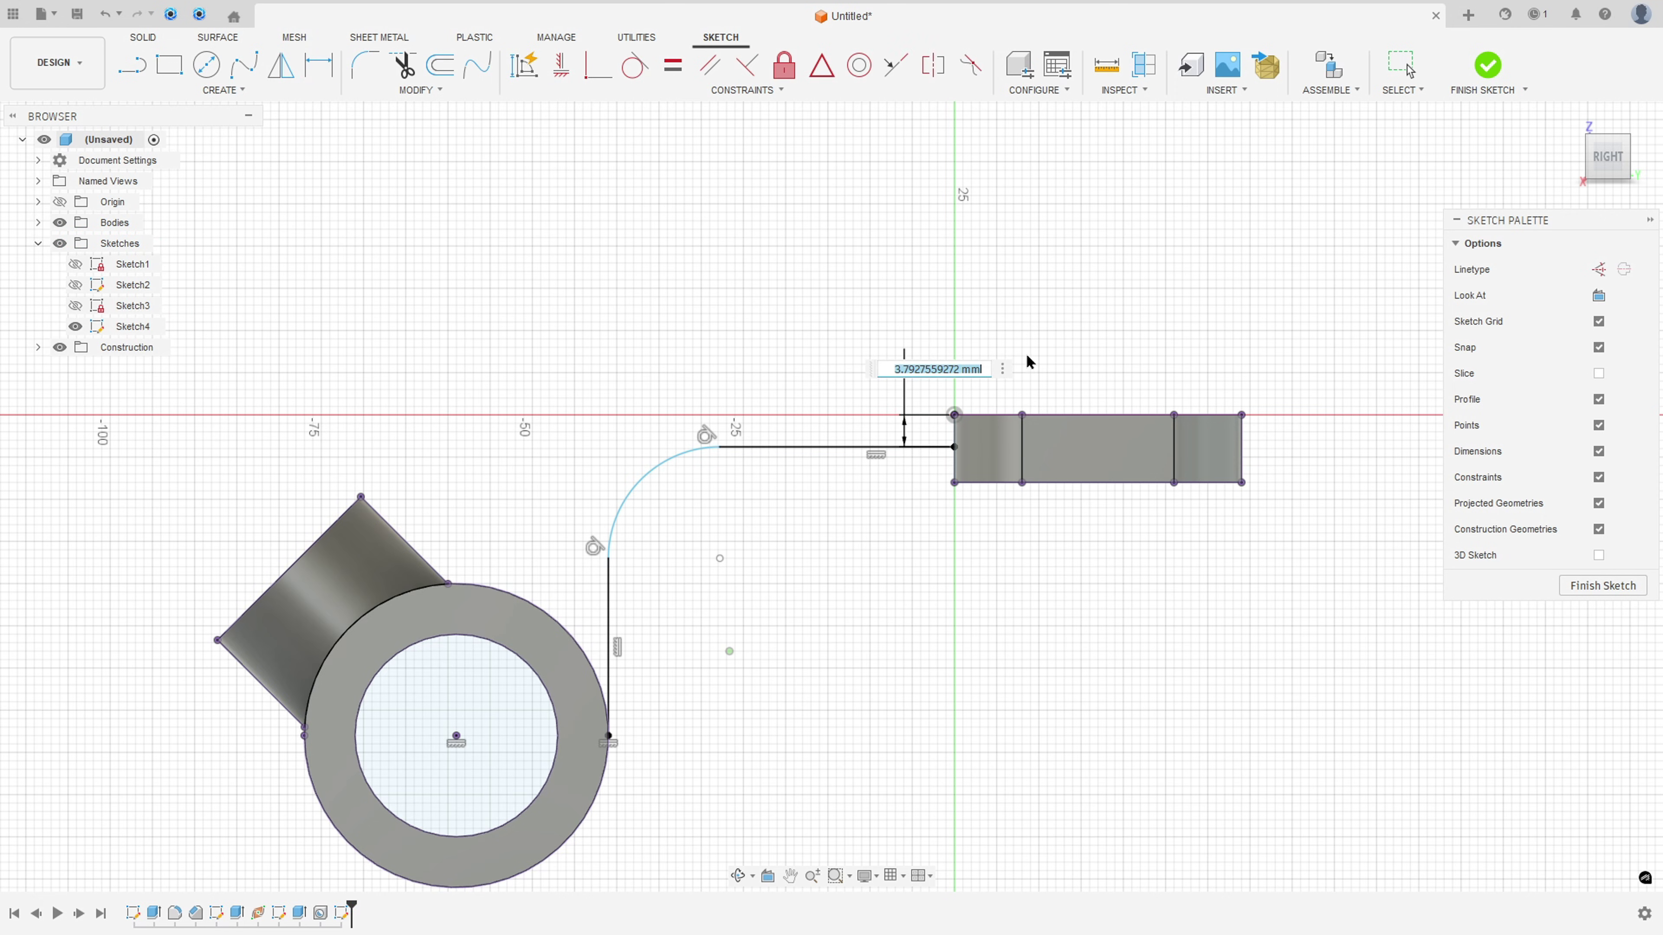
type("5")
key("Return")
- Dimension the path's arc with a 9 mm radius and finish the sketch
scroll(843, 327, "up", 2)
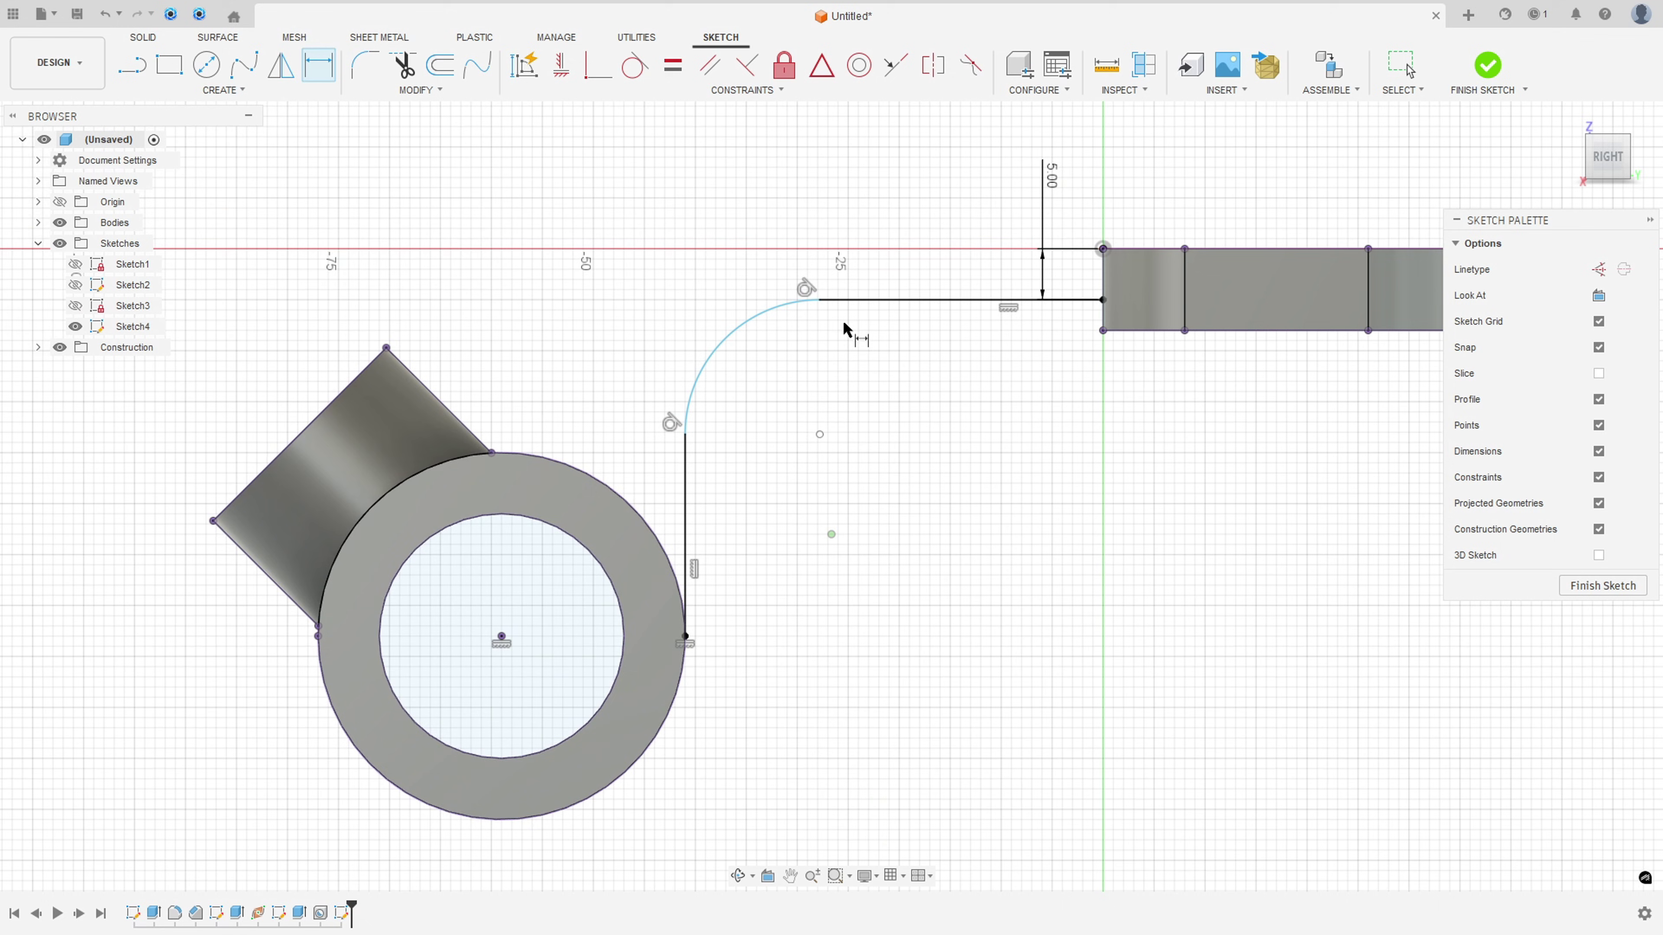
left_click(731, 340)
left_click(651, 253)
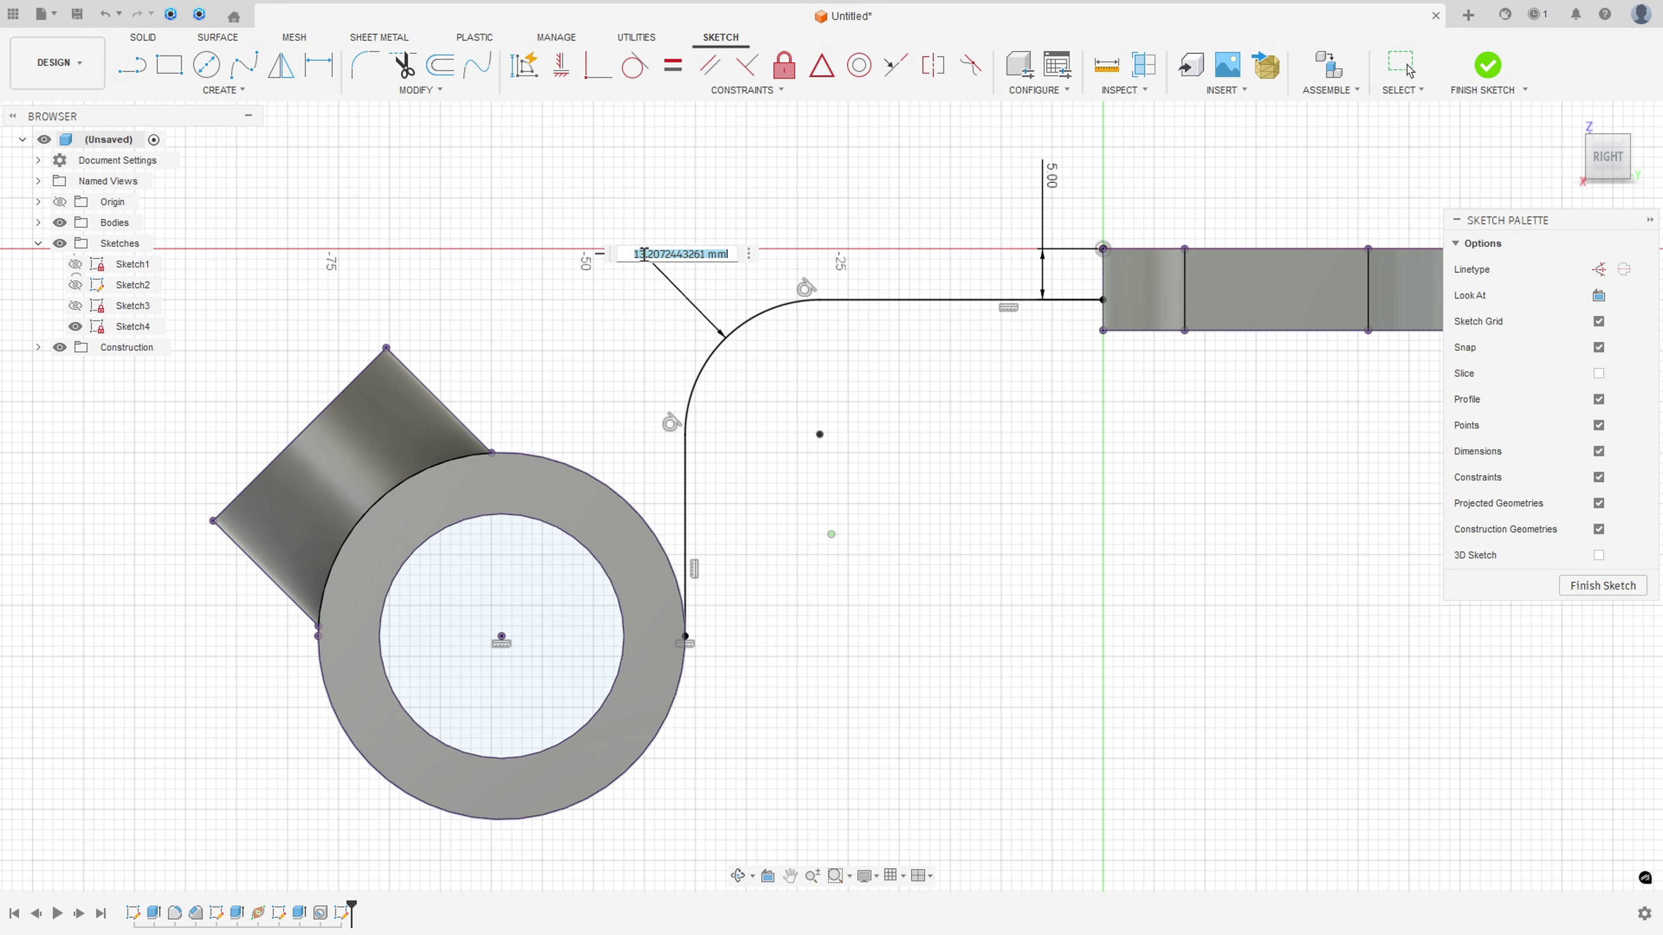
type("9")
key("Return")
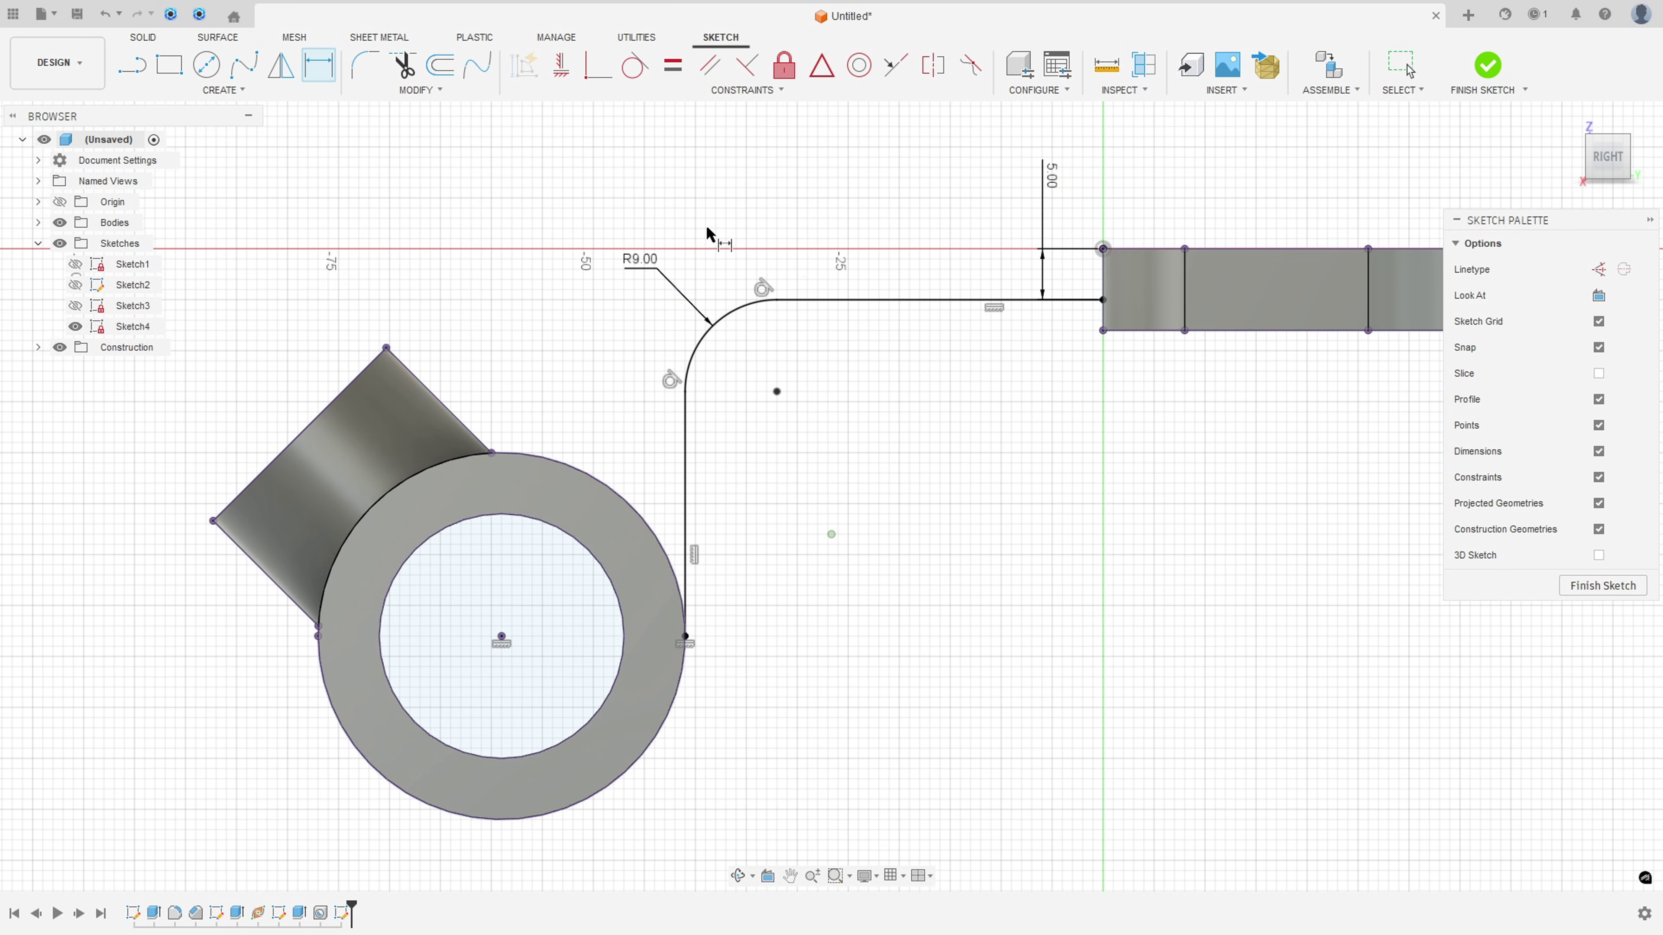
left_click(1481, 68)
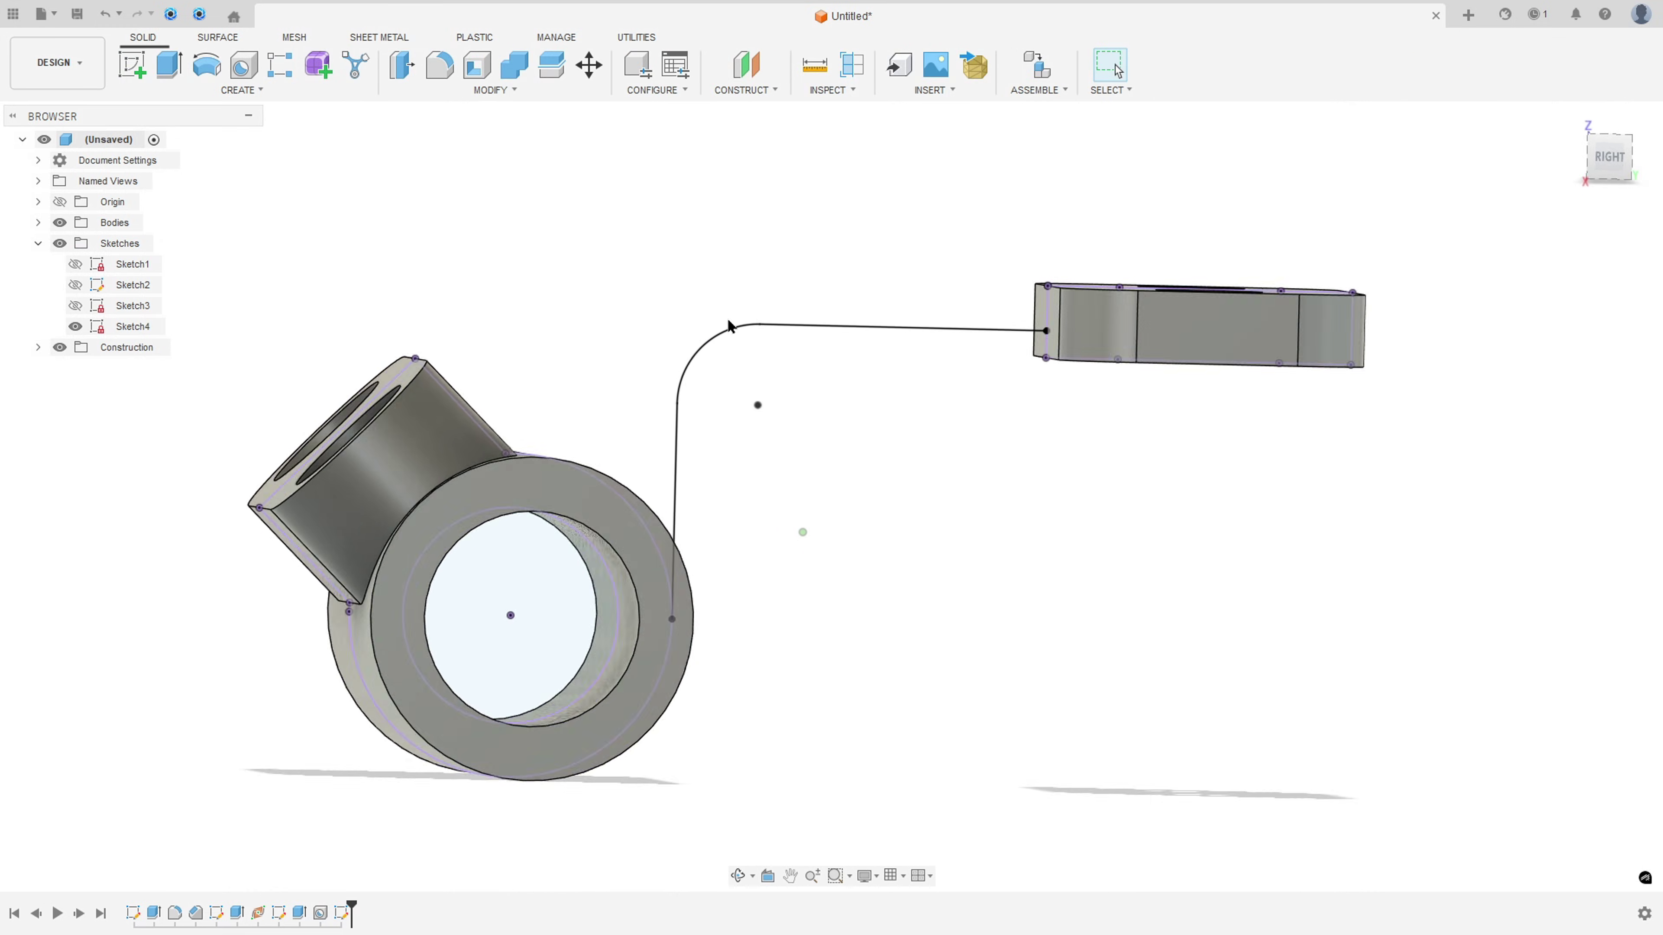
- Start a thin Extrude on the connecting arm's path and mark the arm's 24 mm width in the reference drawing
left_click(172, 66)
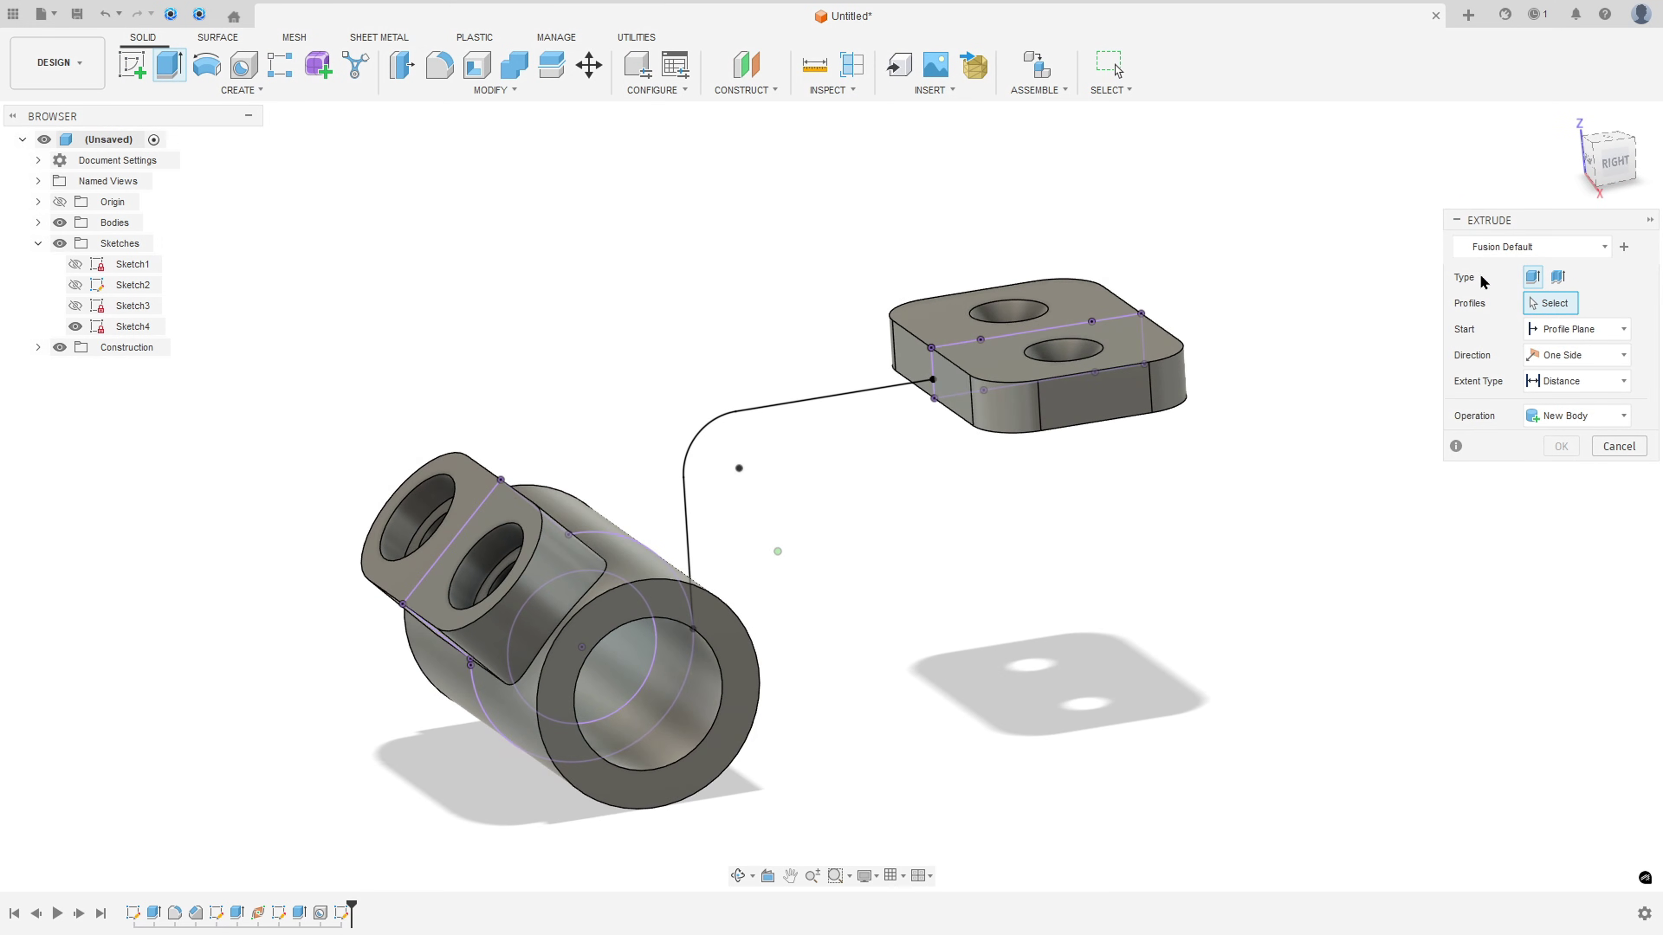
left_click(1558, 277)
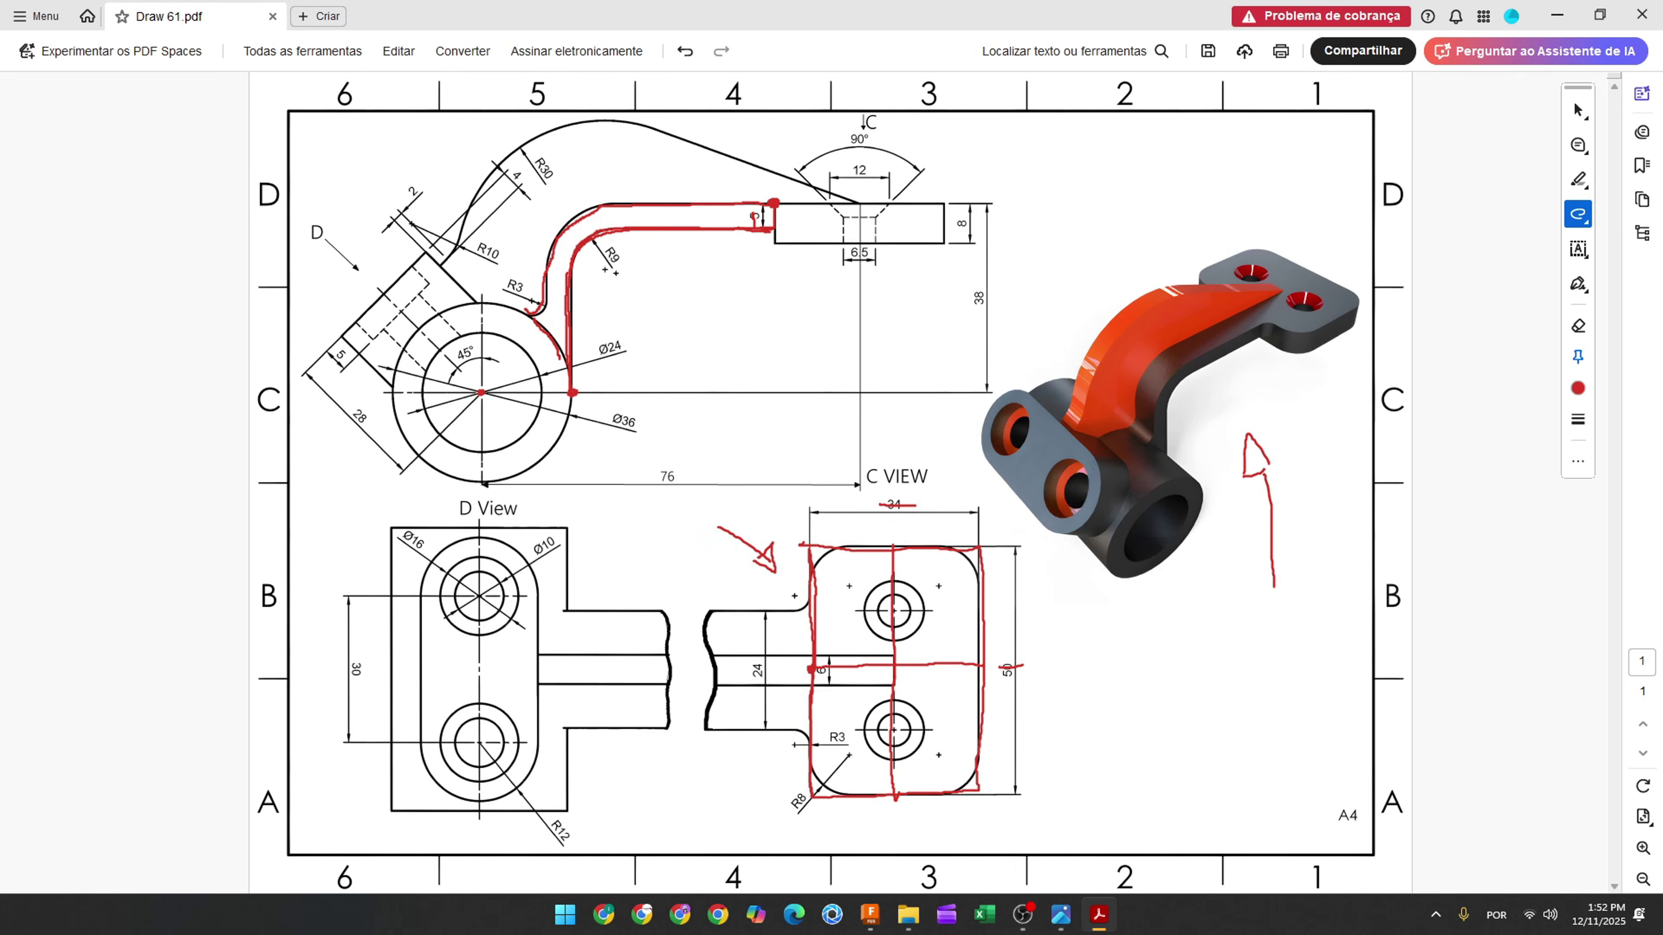
left_click_drag(757, 658, 757, 689)
left_click(874, 920)
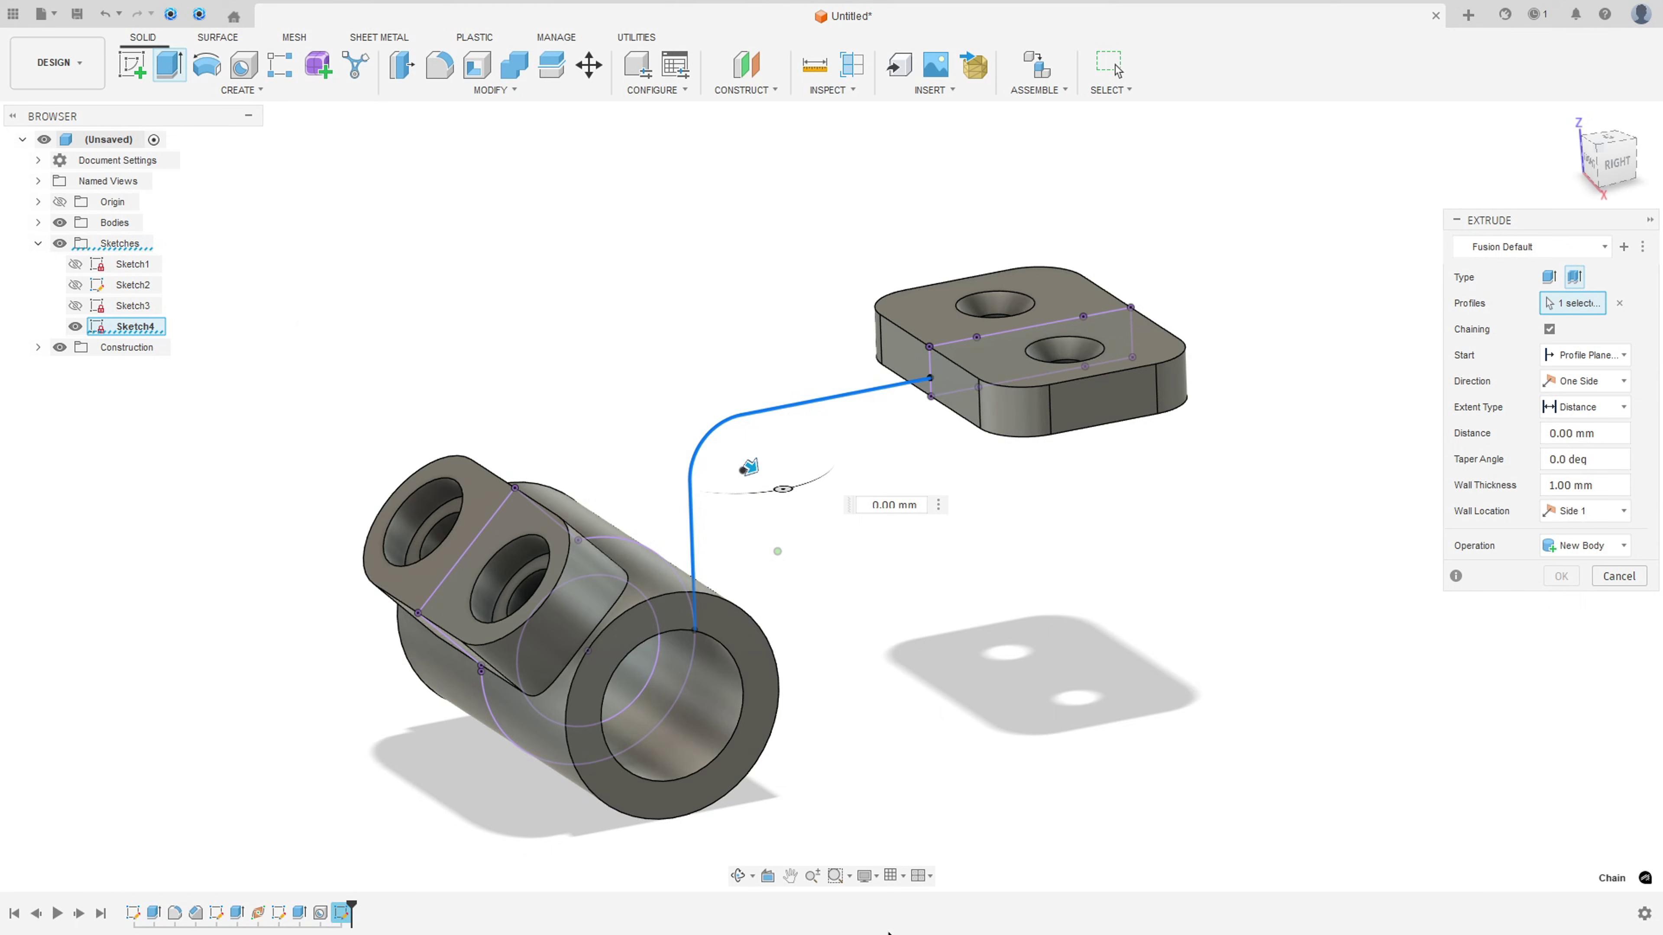
middle_click_drag(1096, 429, 1172, 425, "shift")
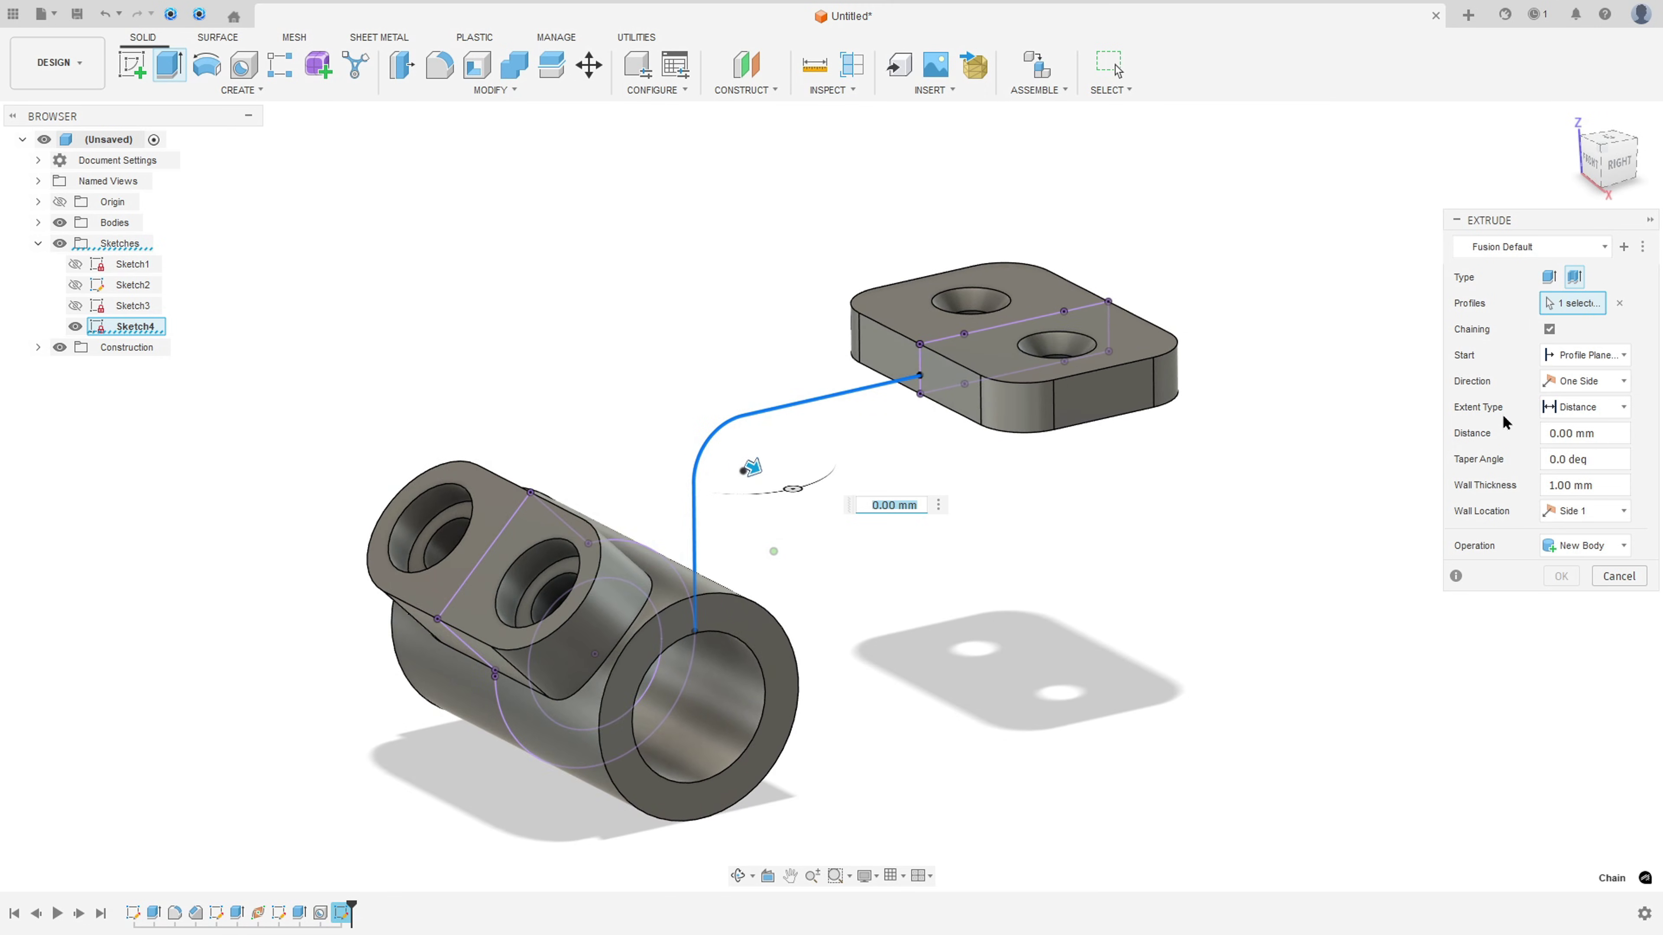
- Make the arm's thin extrusion symmetric with whole-length measurement and a total distance of 24 mm
left_click(1605, 409)
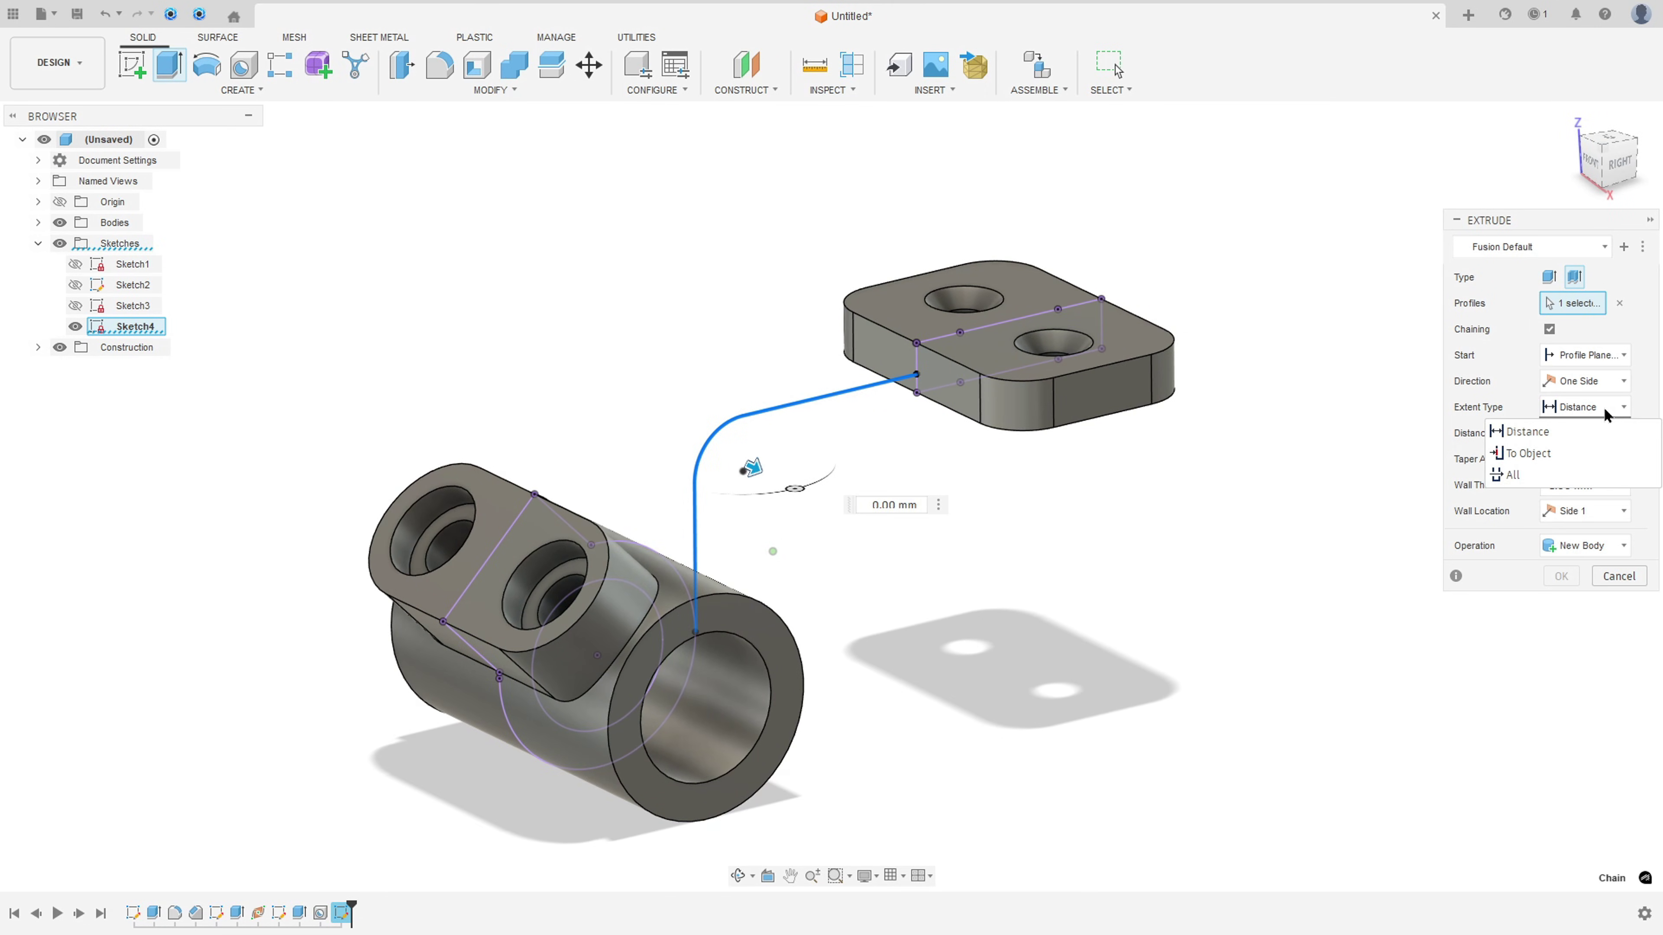
left_click(1609, 413)
left_click(1584, 381)
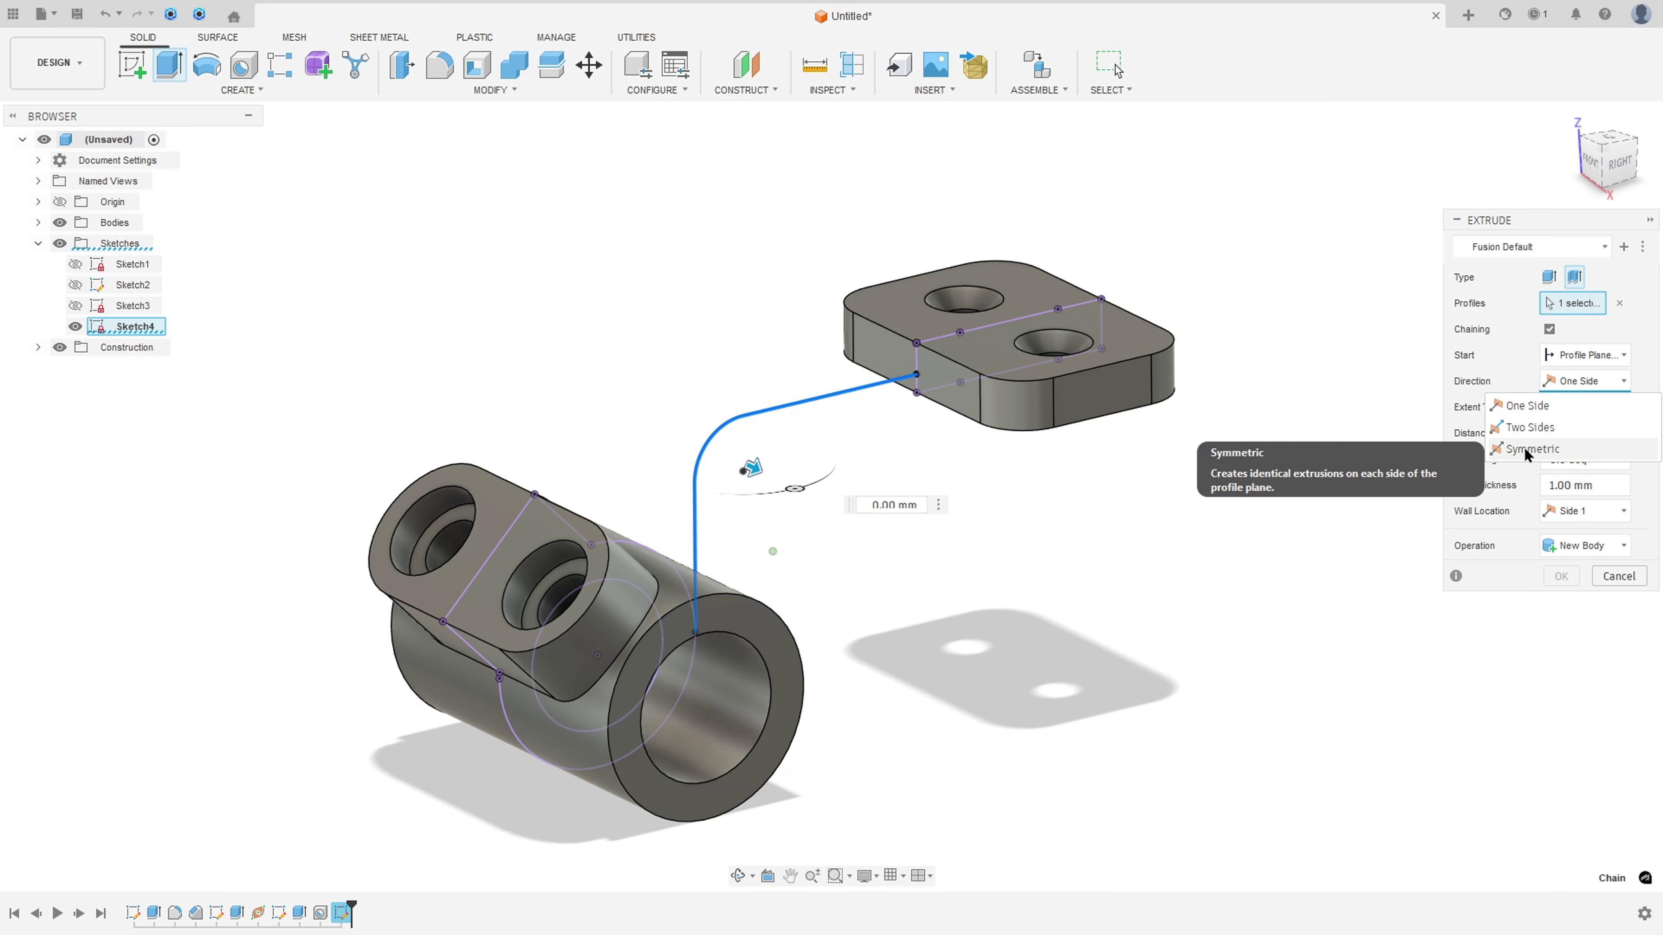
left_click(1512, 448)
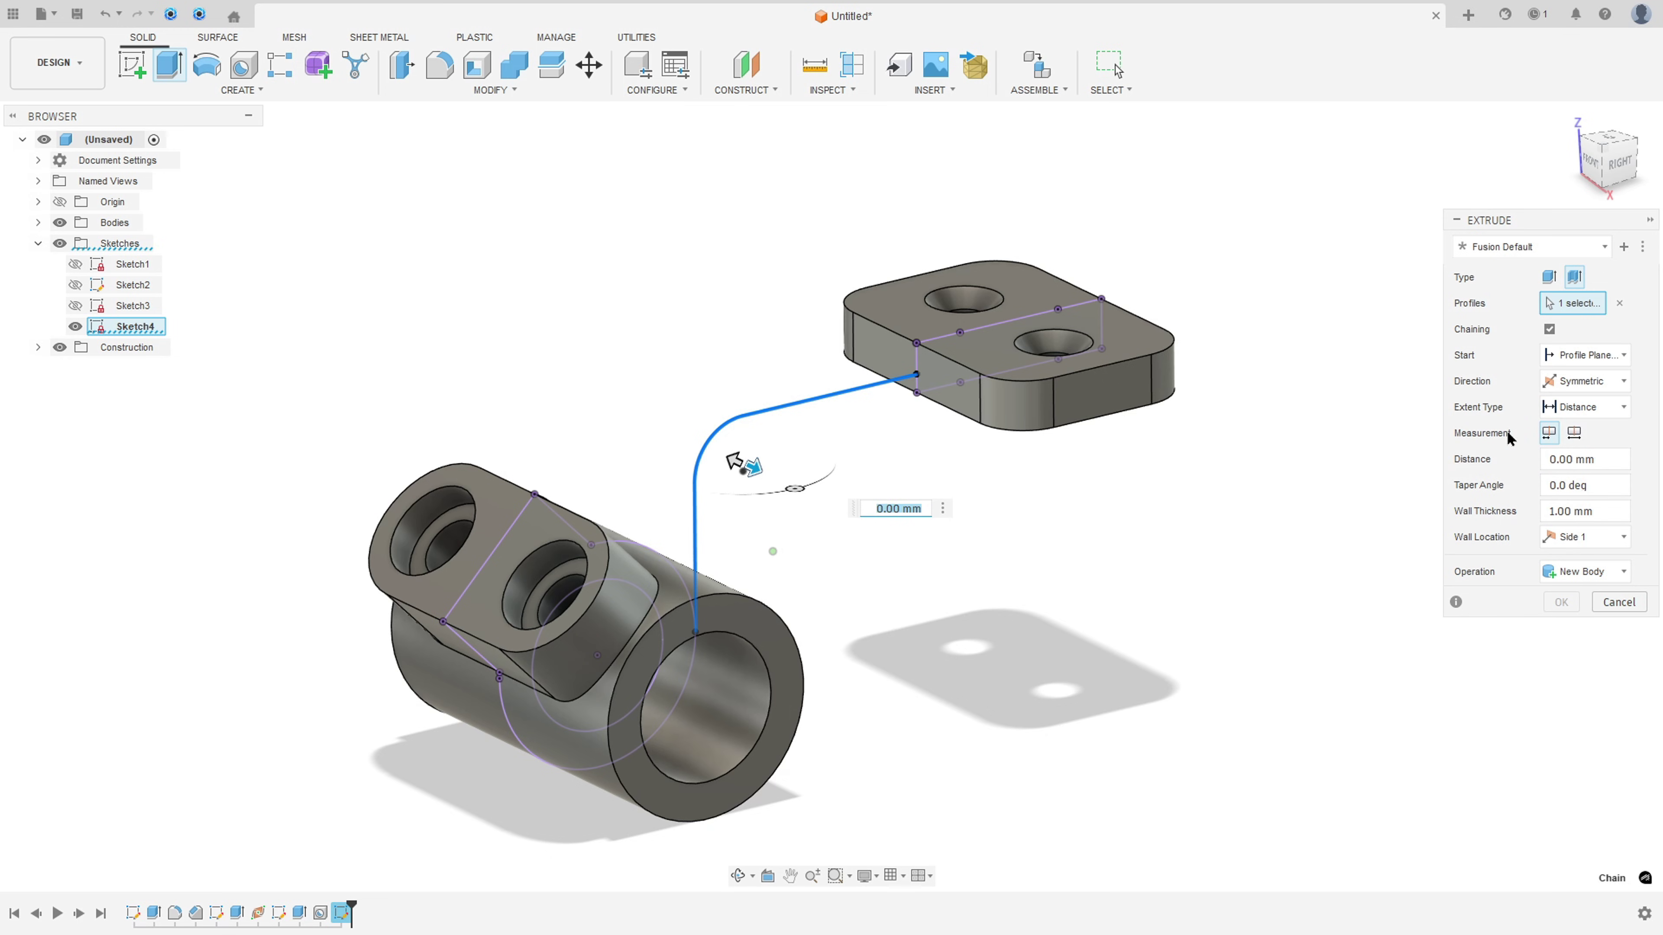
left_click(1574, 432)
left_click(1615, 461)
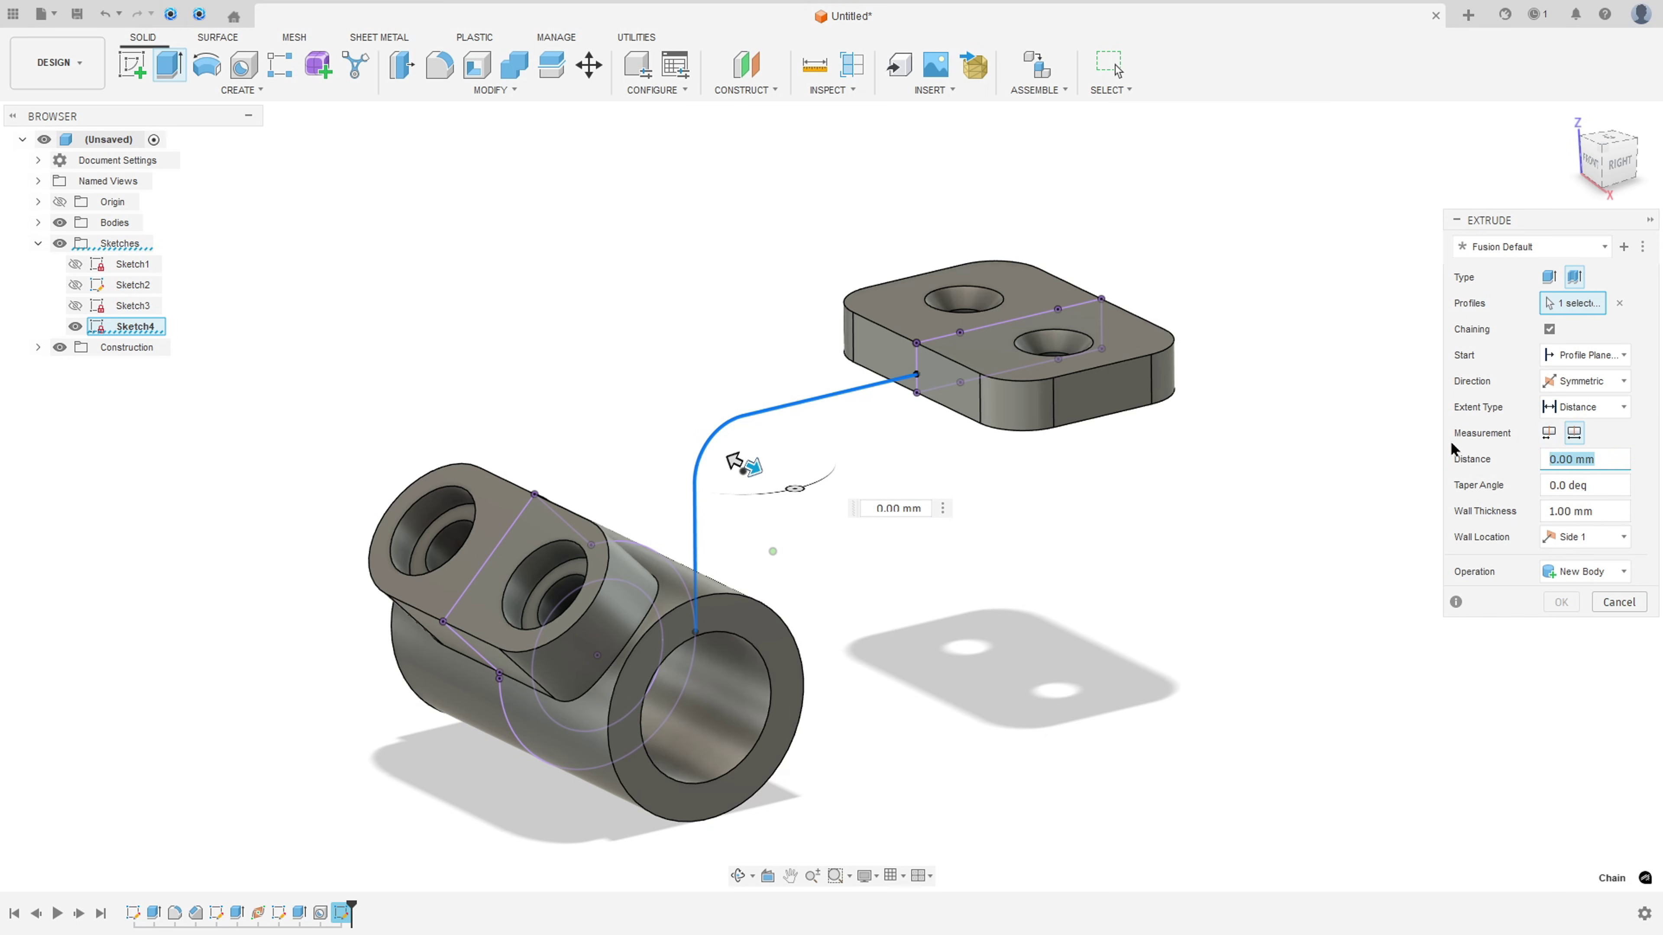
type("24")
key("ctrl+z")
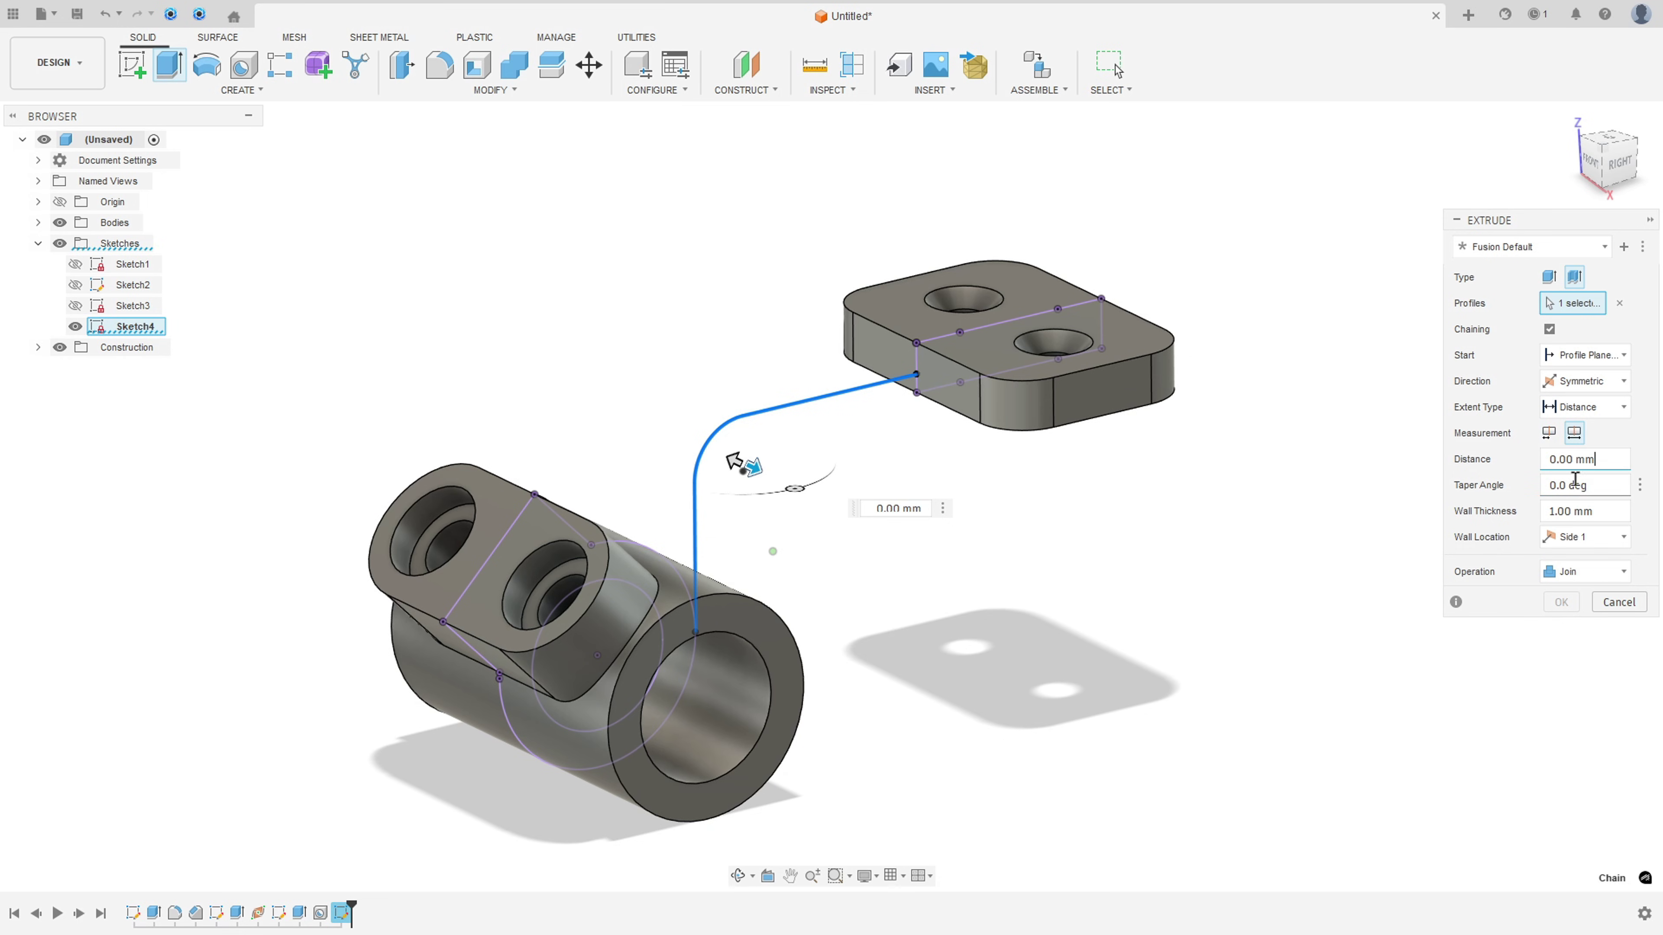
left_click_drag(1615, 461, 1500, 462)
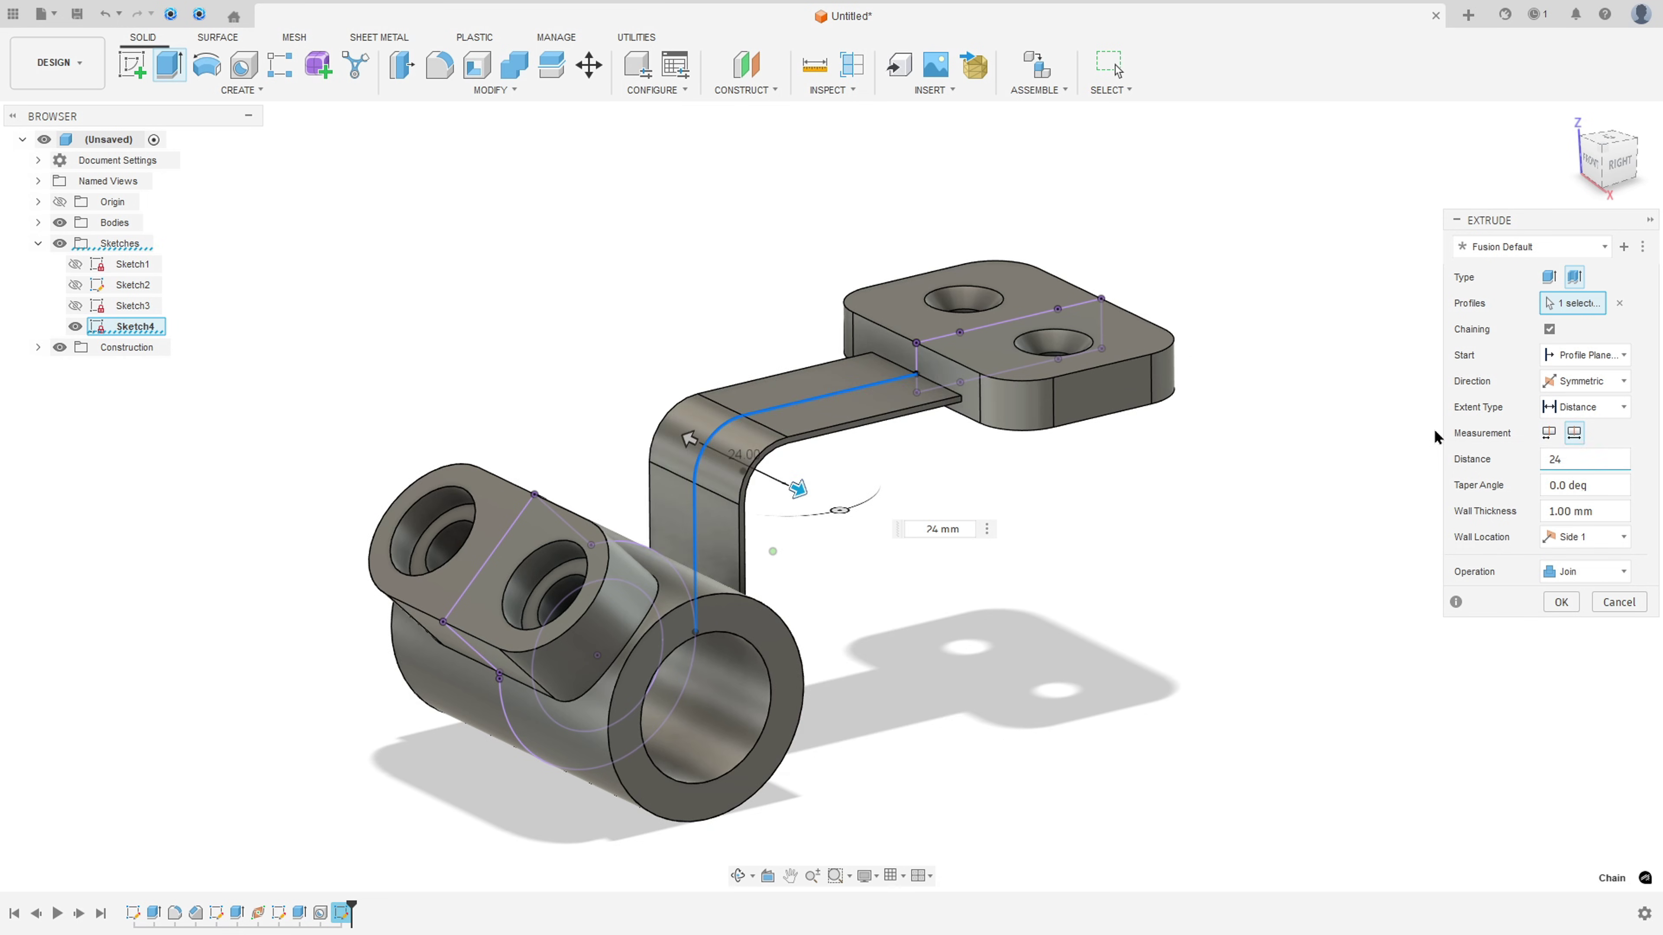
- Give the arm a 5 mm wall thickness on Side 2 of the path and join it to the body
left_click(1598, 514)
left_click(1597, 511)
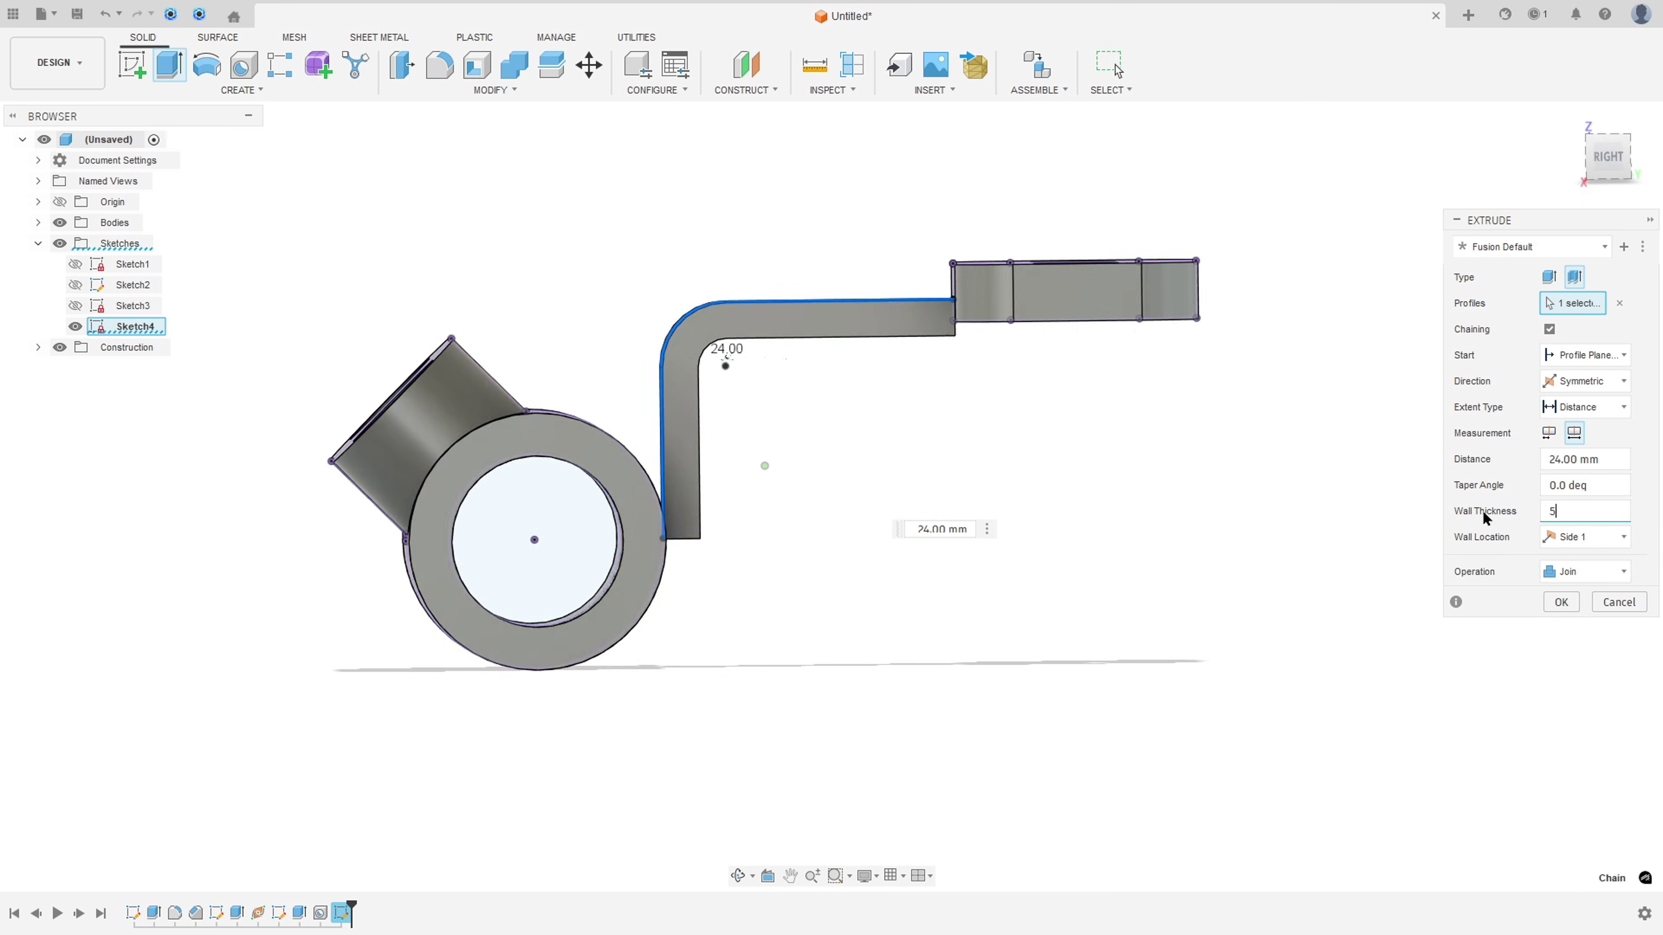
left_click(1588, 537)
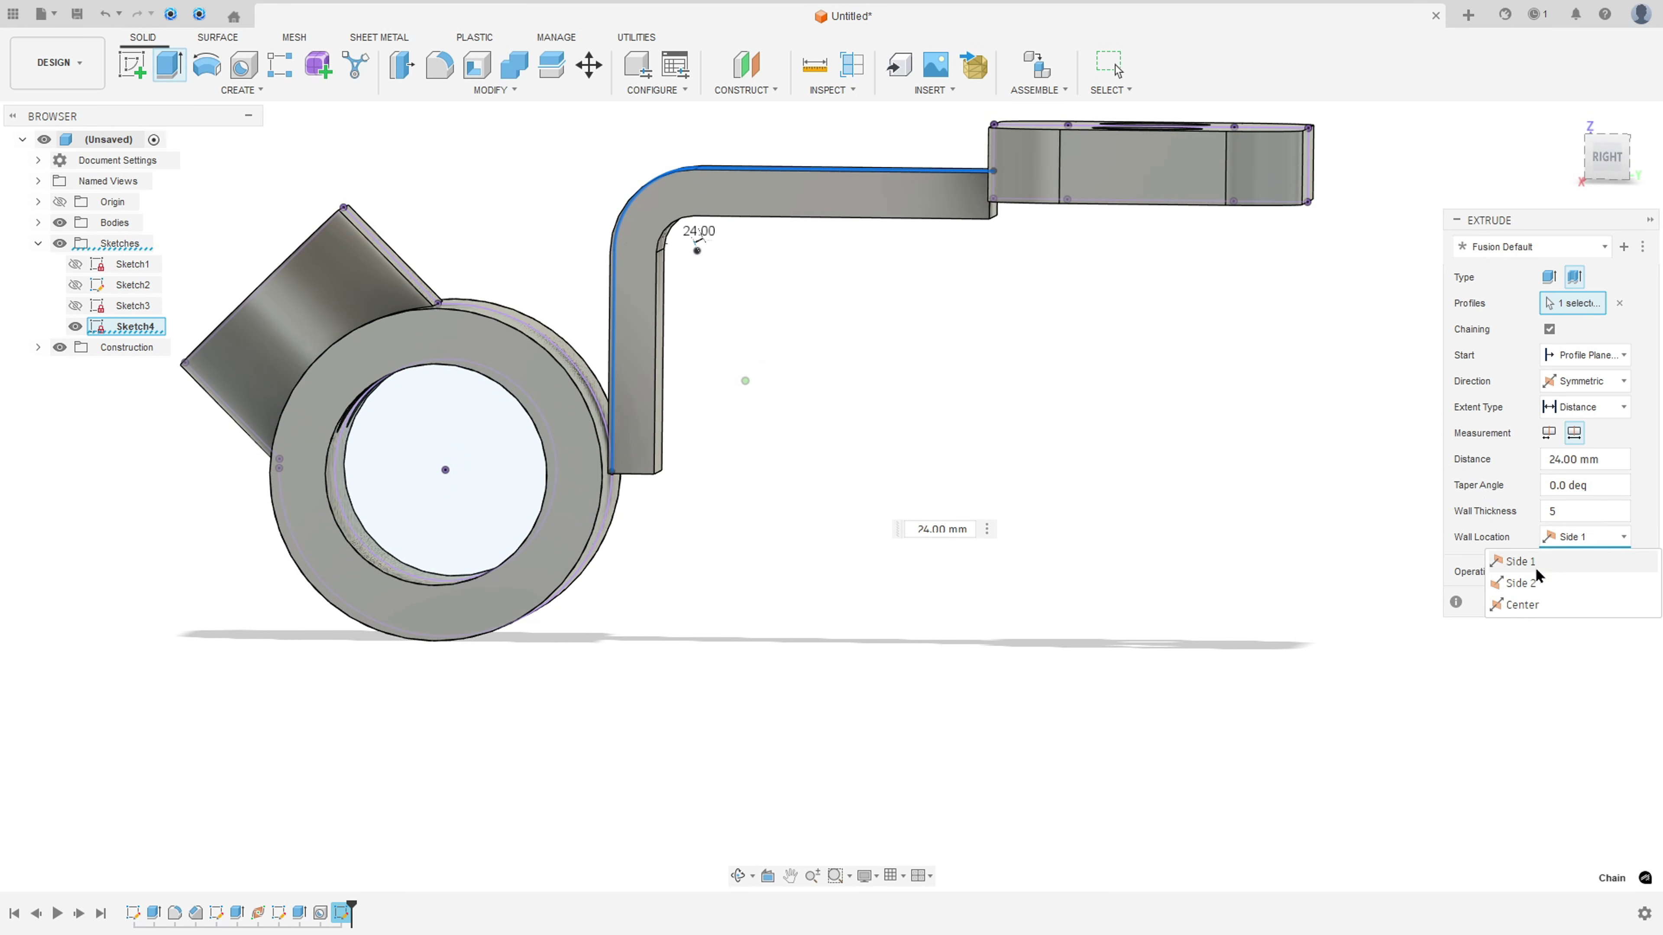
left_click(1529, 594)
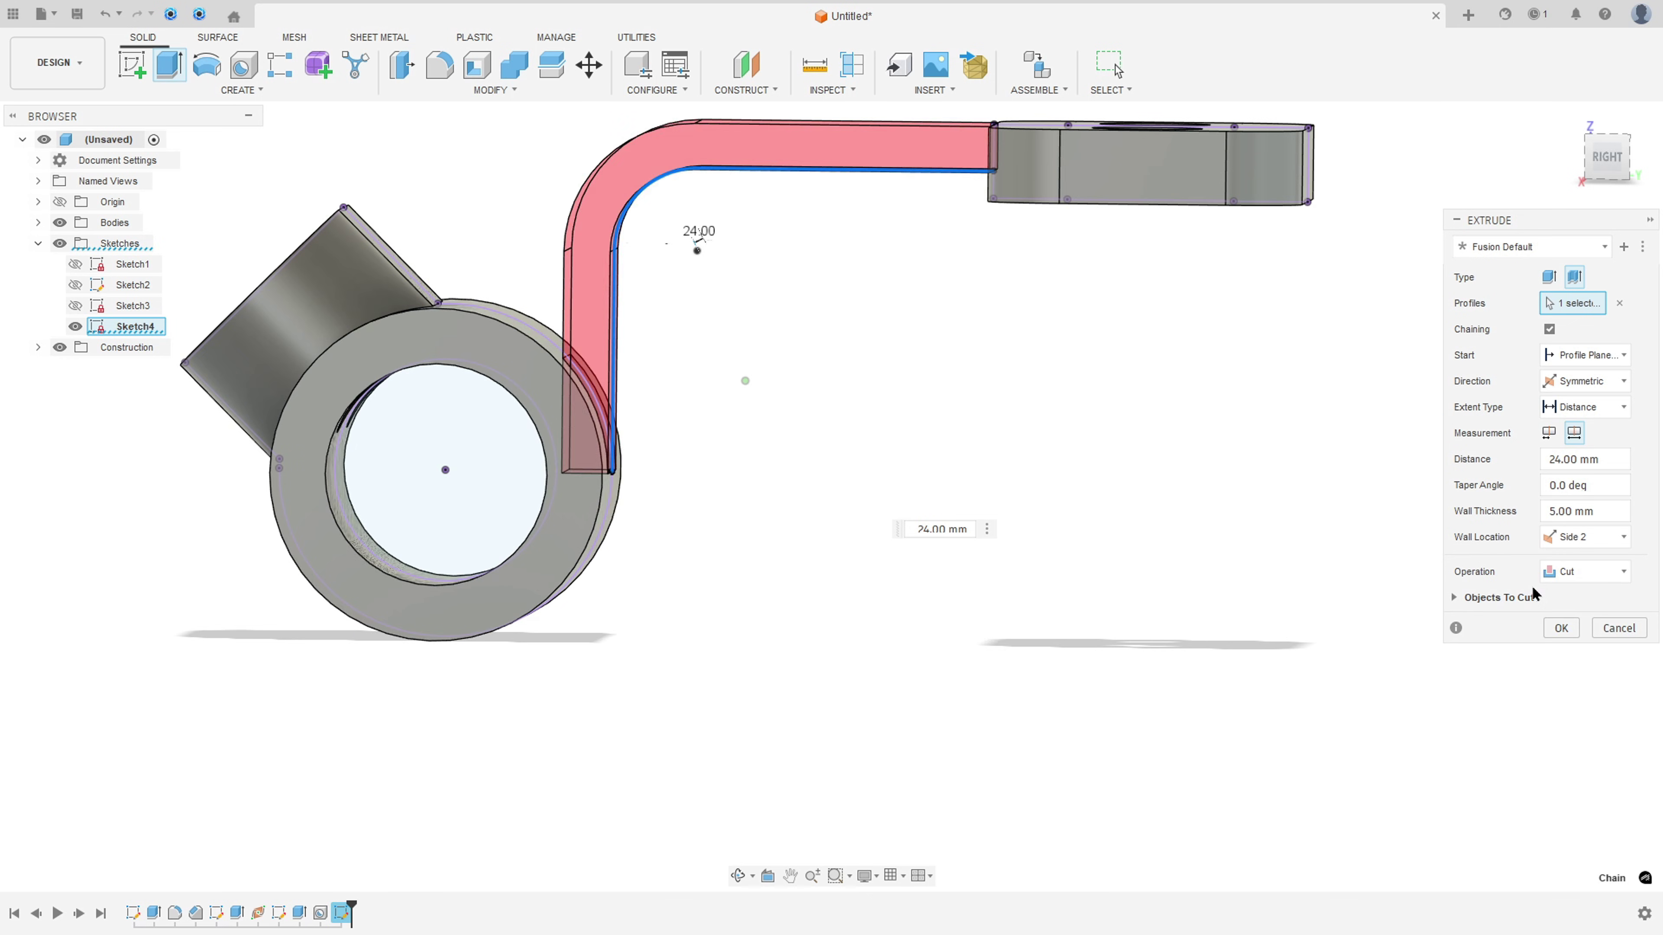
left_click(1577, 572)
left_click(1537, 596)
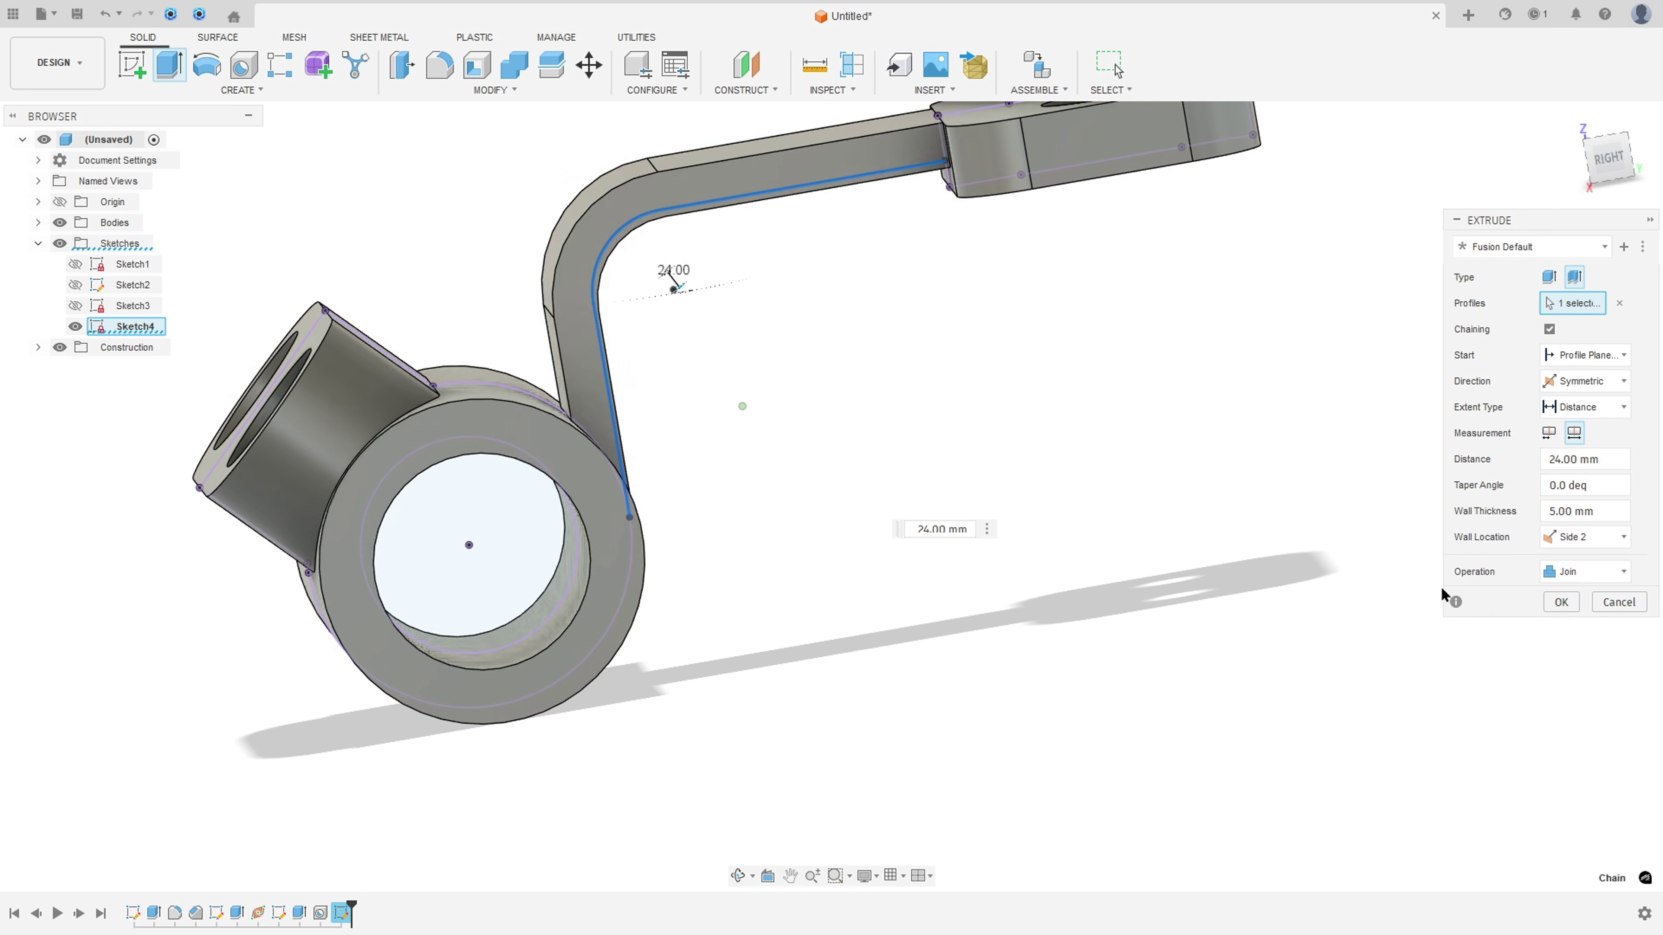
middle_click_drag(1234, 534, 1276, 532, "shift")
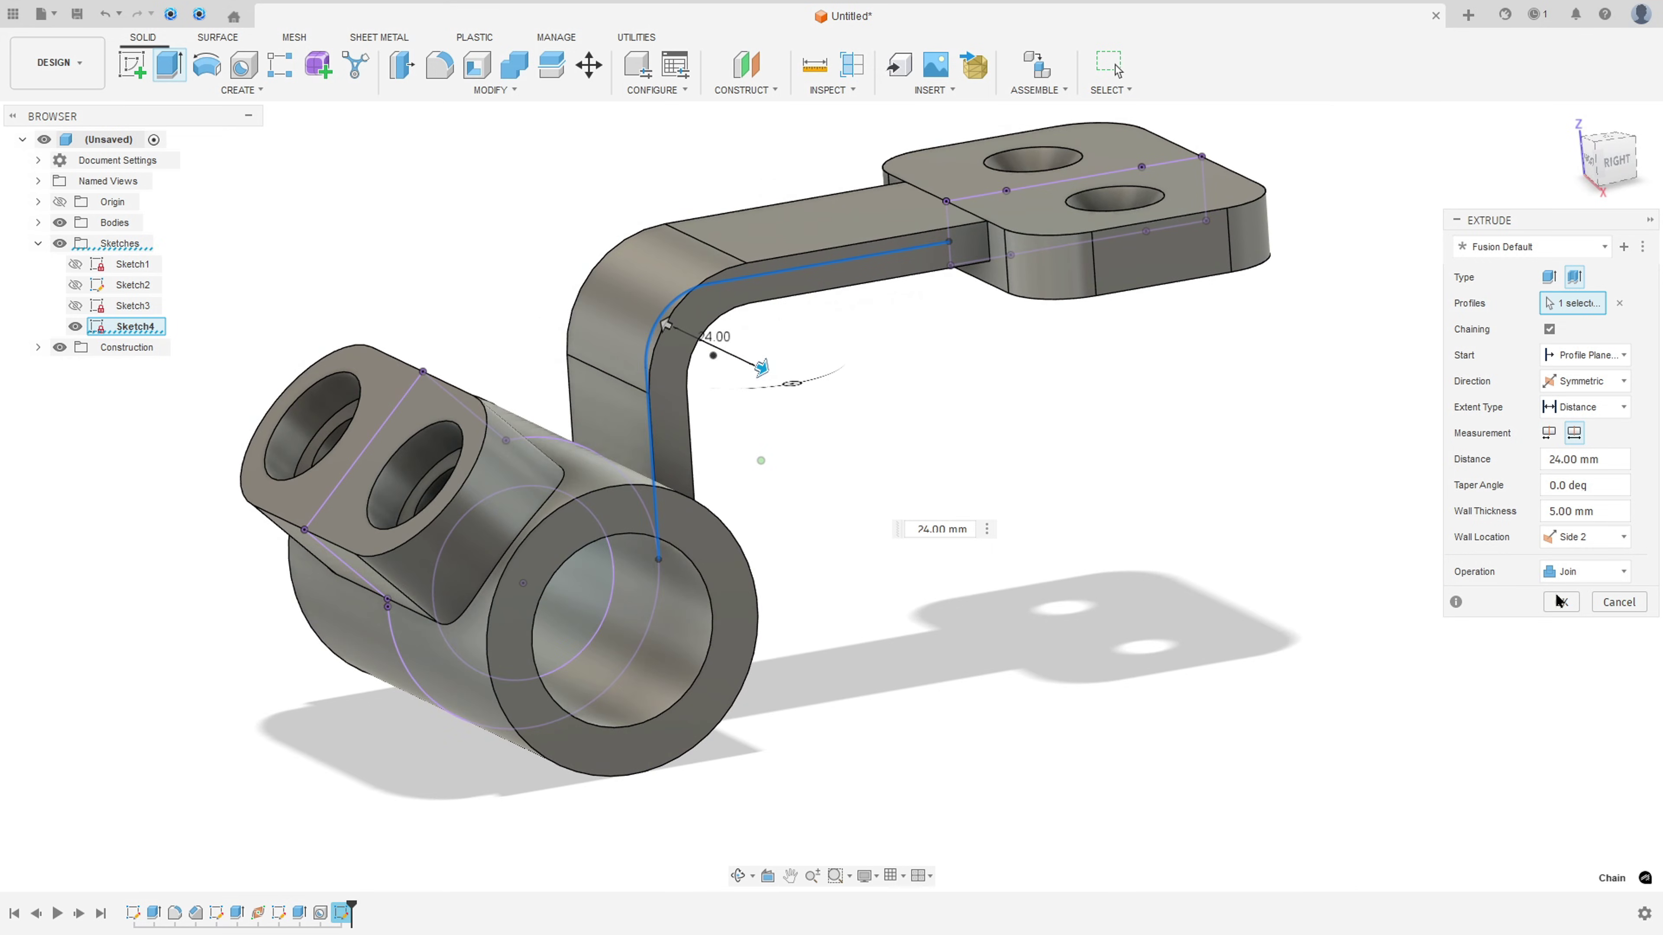
left_click(1560, 603)
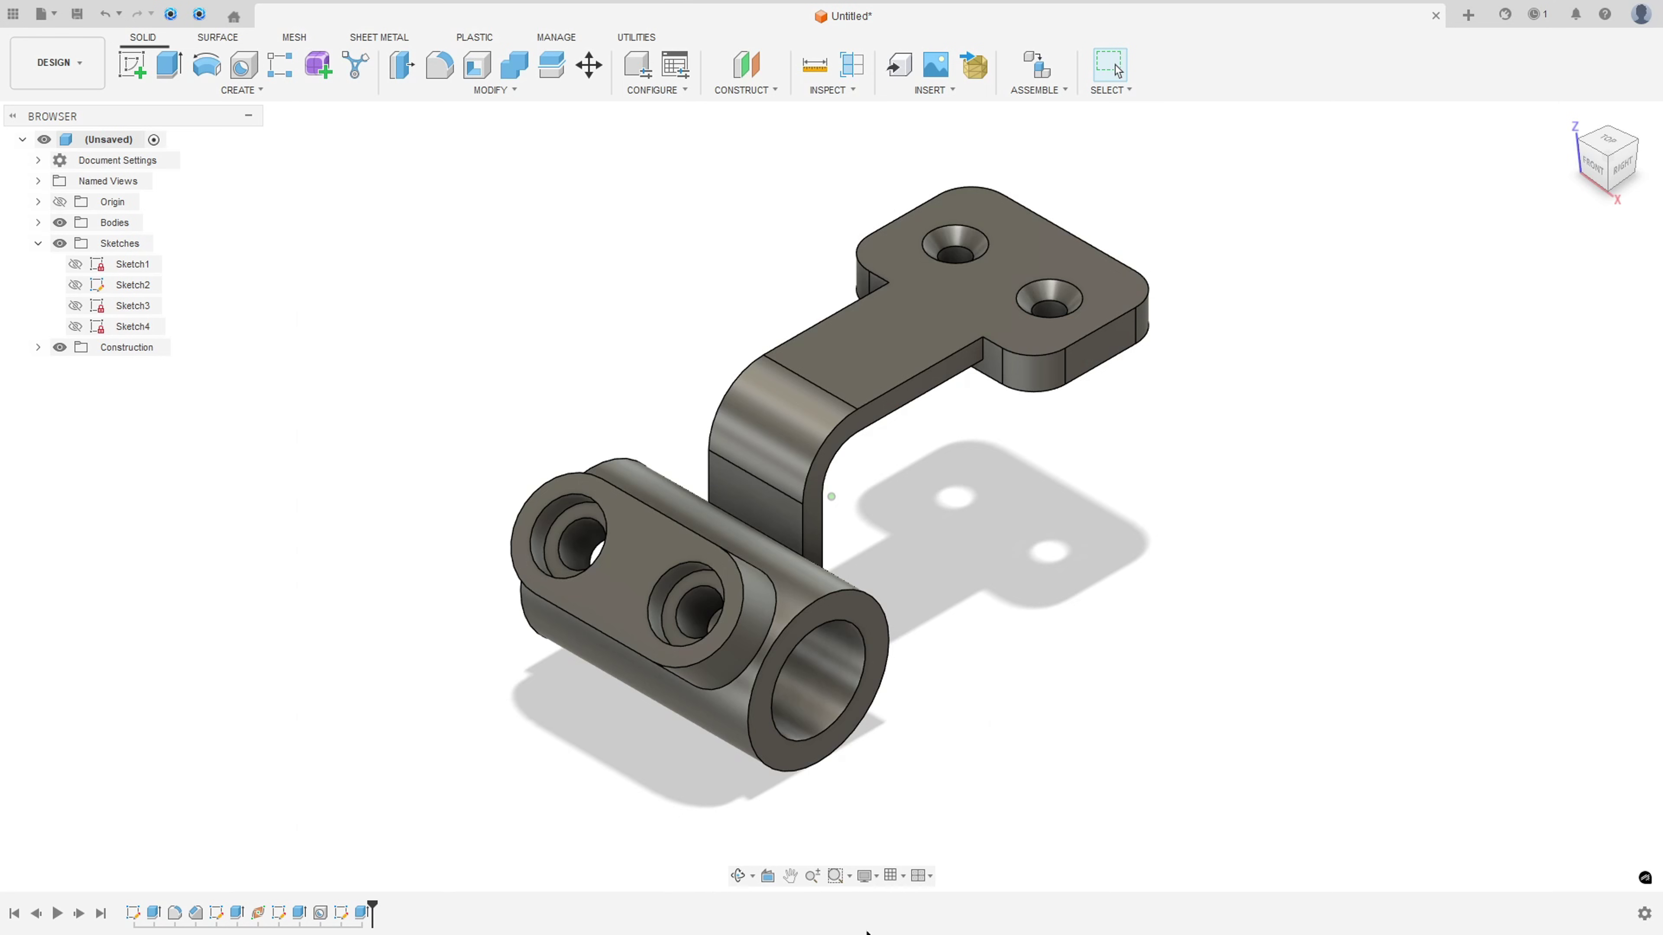
- Fillet the edge where the arm's outer face meets the tube with a 3 mm radius
left_click(443, 77)
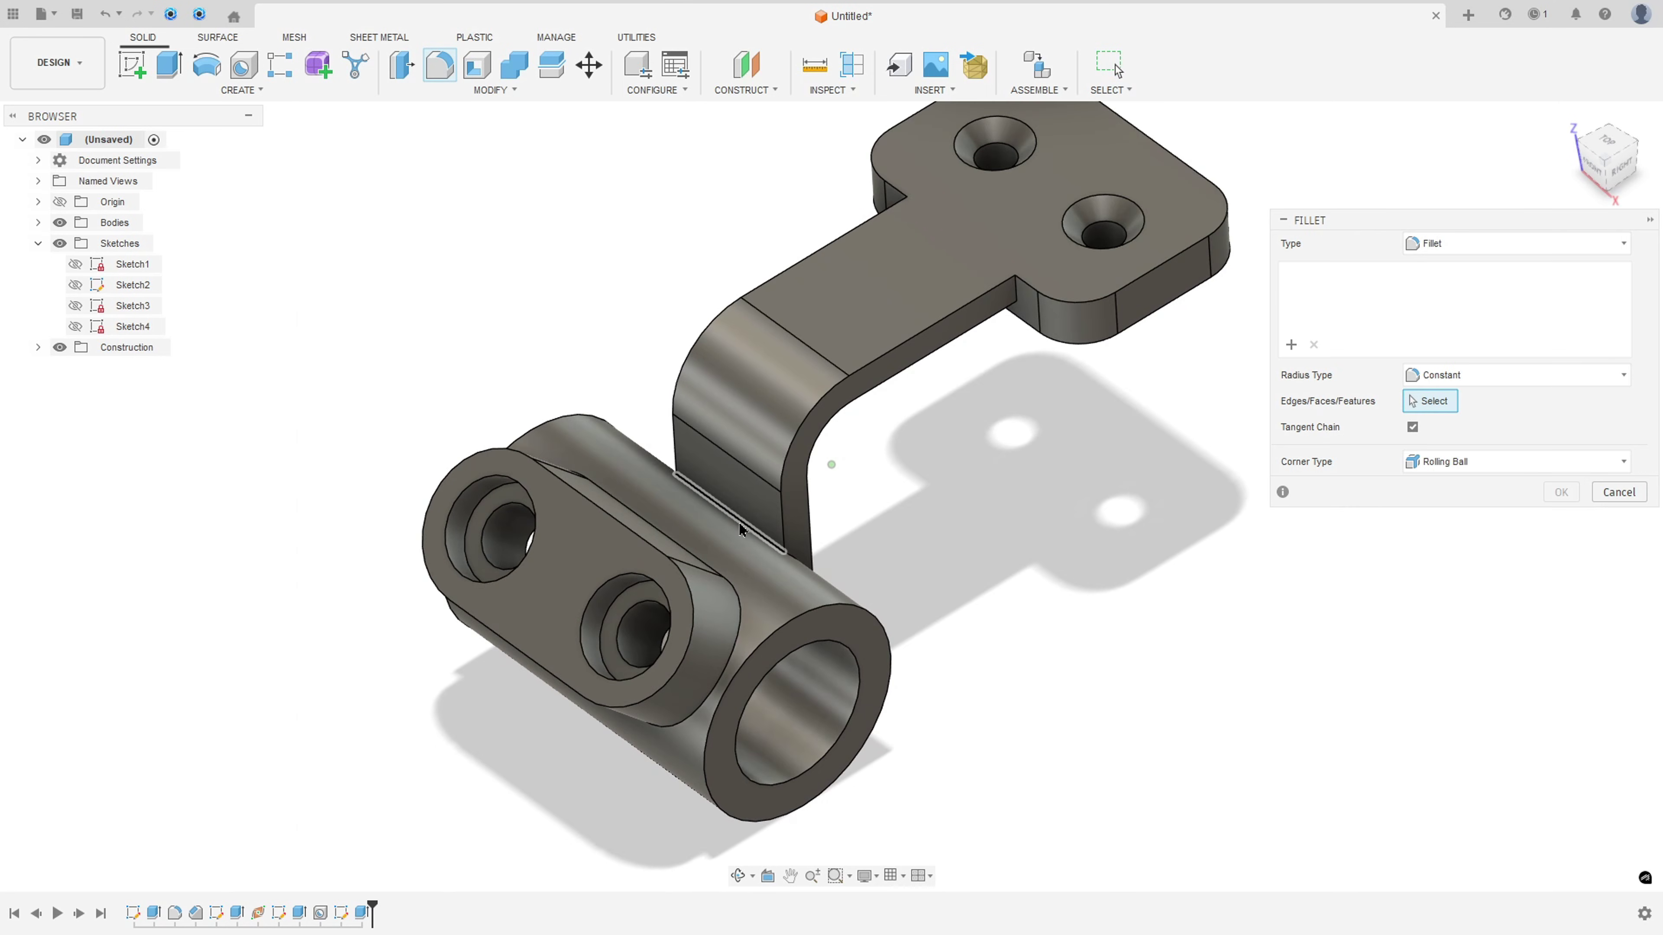
left_click(727, 507)
type("3")
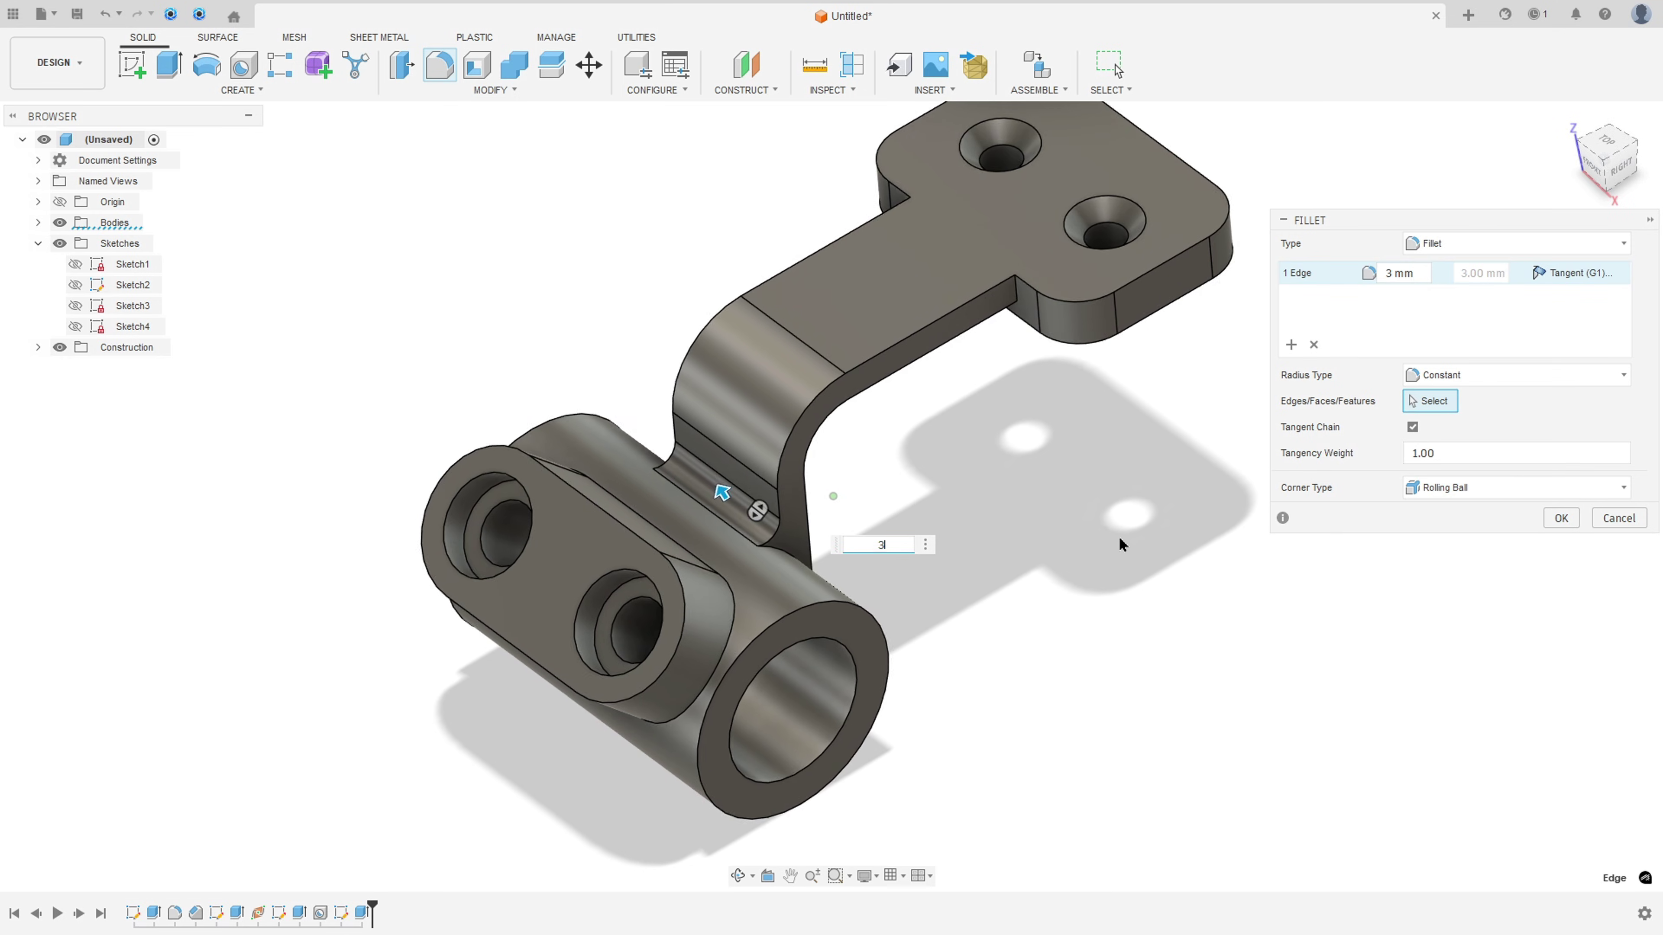
key("Return")
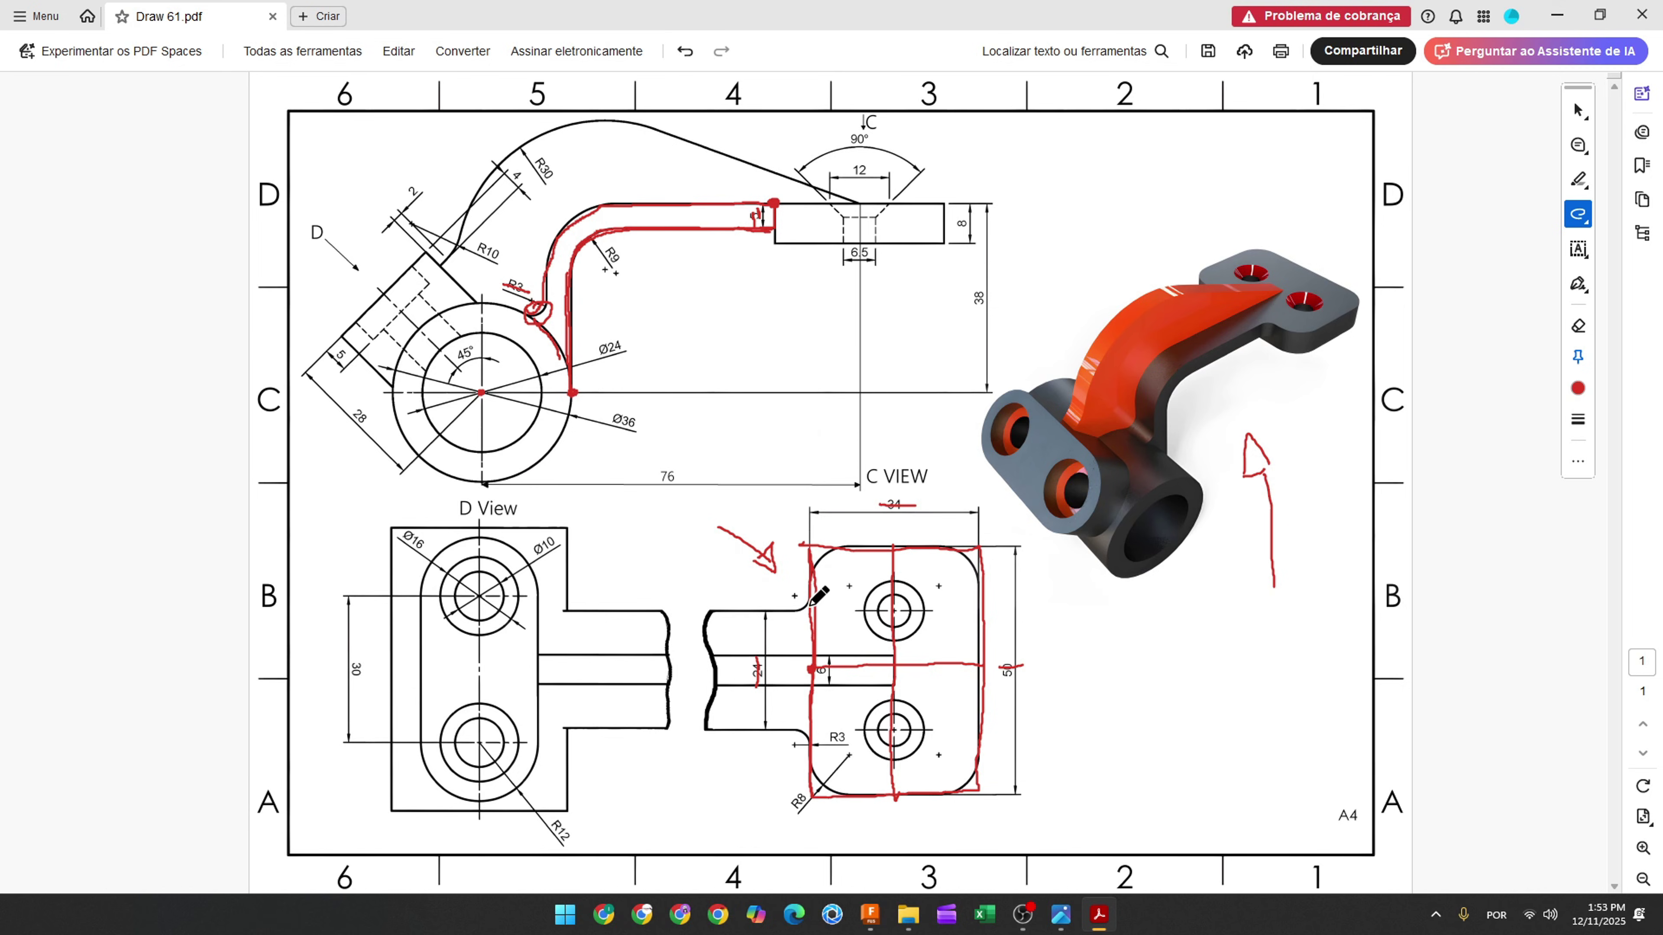
- Add 3 mm fillets to the two vertical inner corners between the arm and the end plate, and apply the fillets
left_click_drag(781, 591, 790, 593)
mouse_move(772, 714)
left_mouse_down()
mouse_move(796, 754)
mouse_move(818, 738)
left_mouse_up()
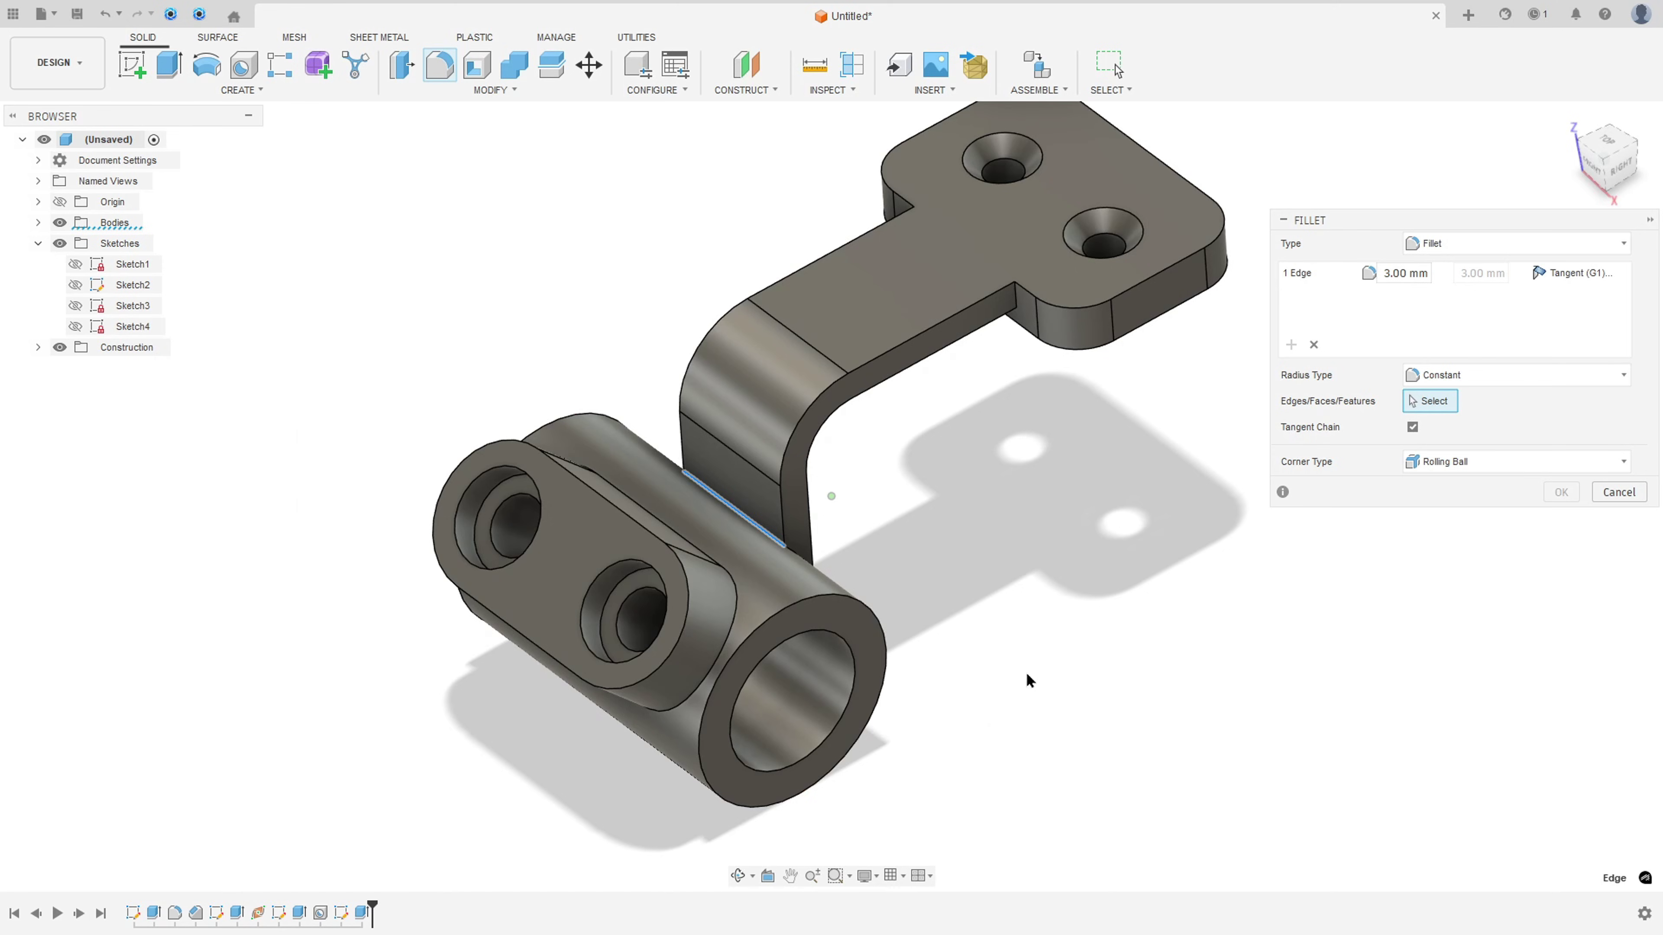
left_click(1016, 301)
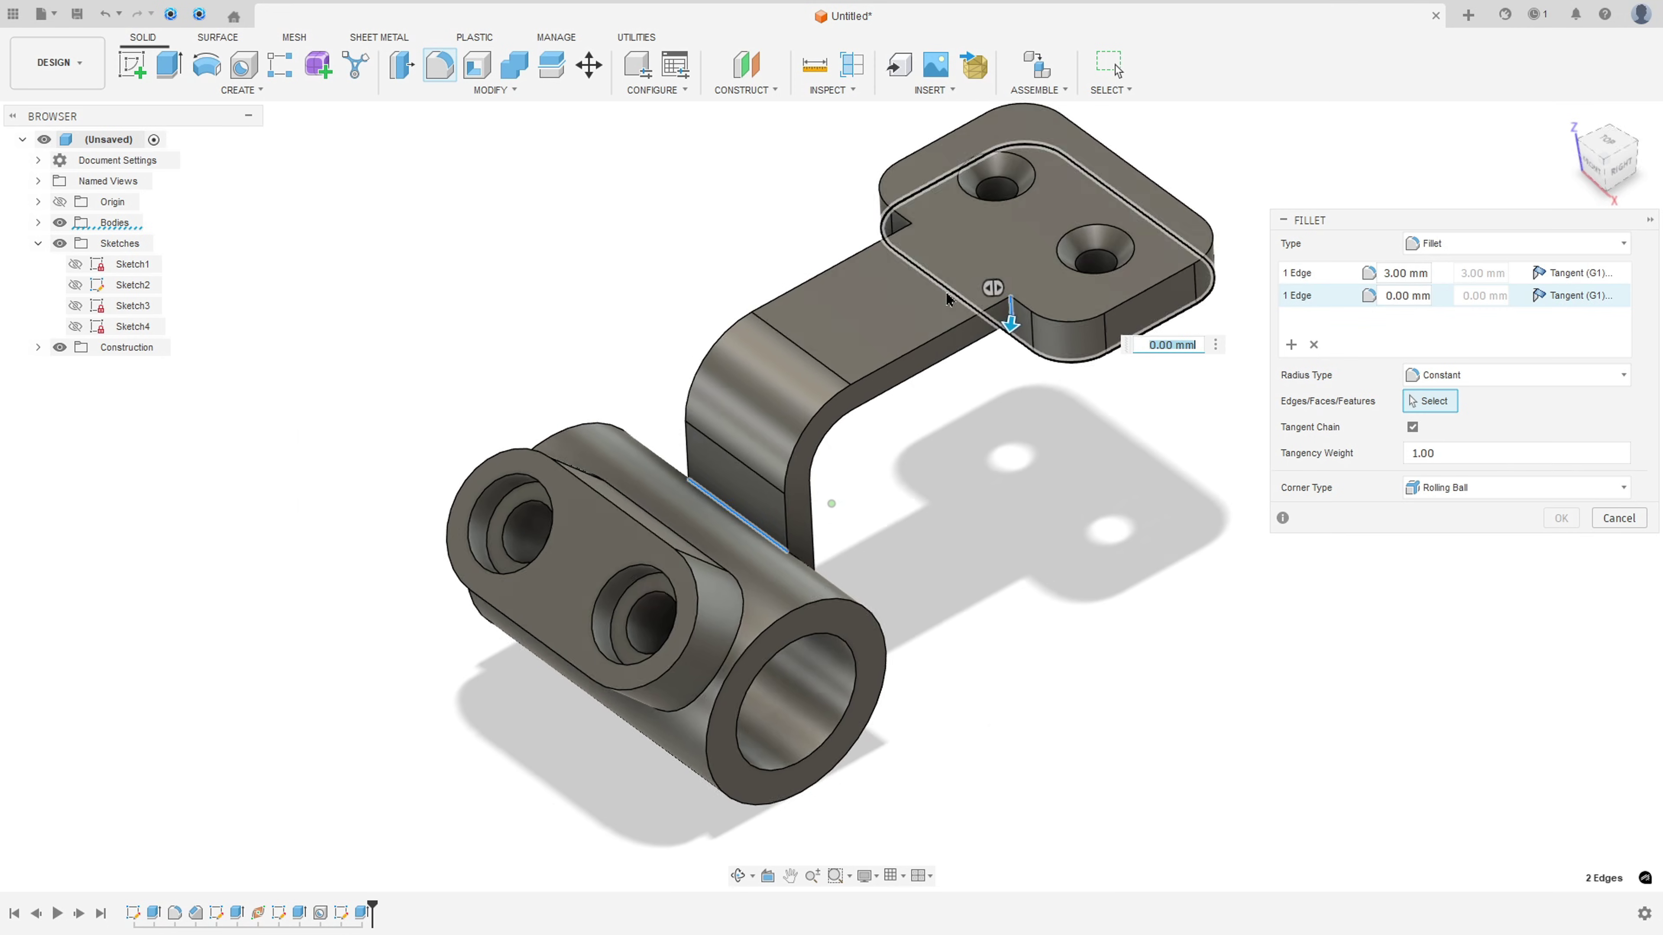
middle_click_drag(783, 326, 917, 327, "shift")
scroll(759, 387, "up", 5)
left_click(765, 386)
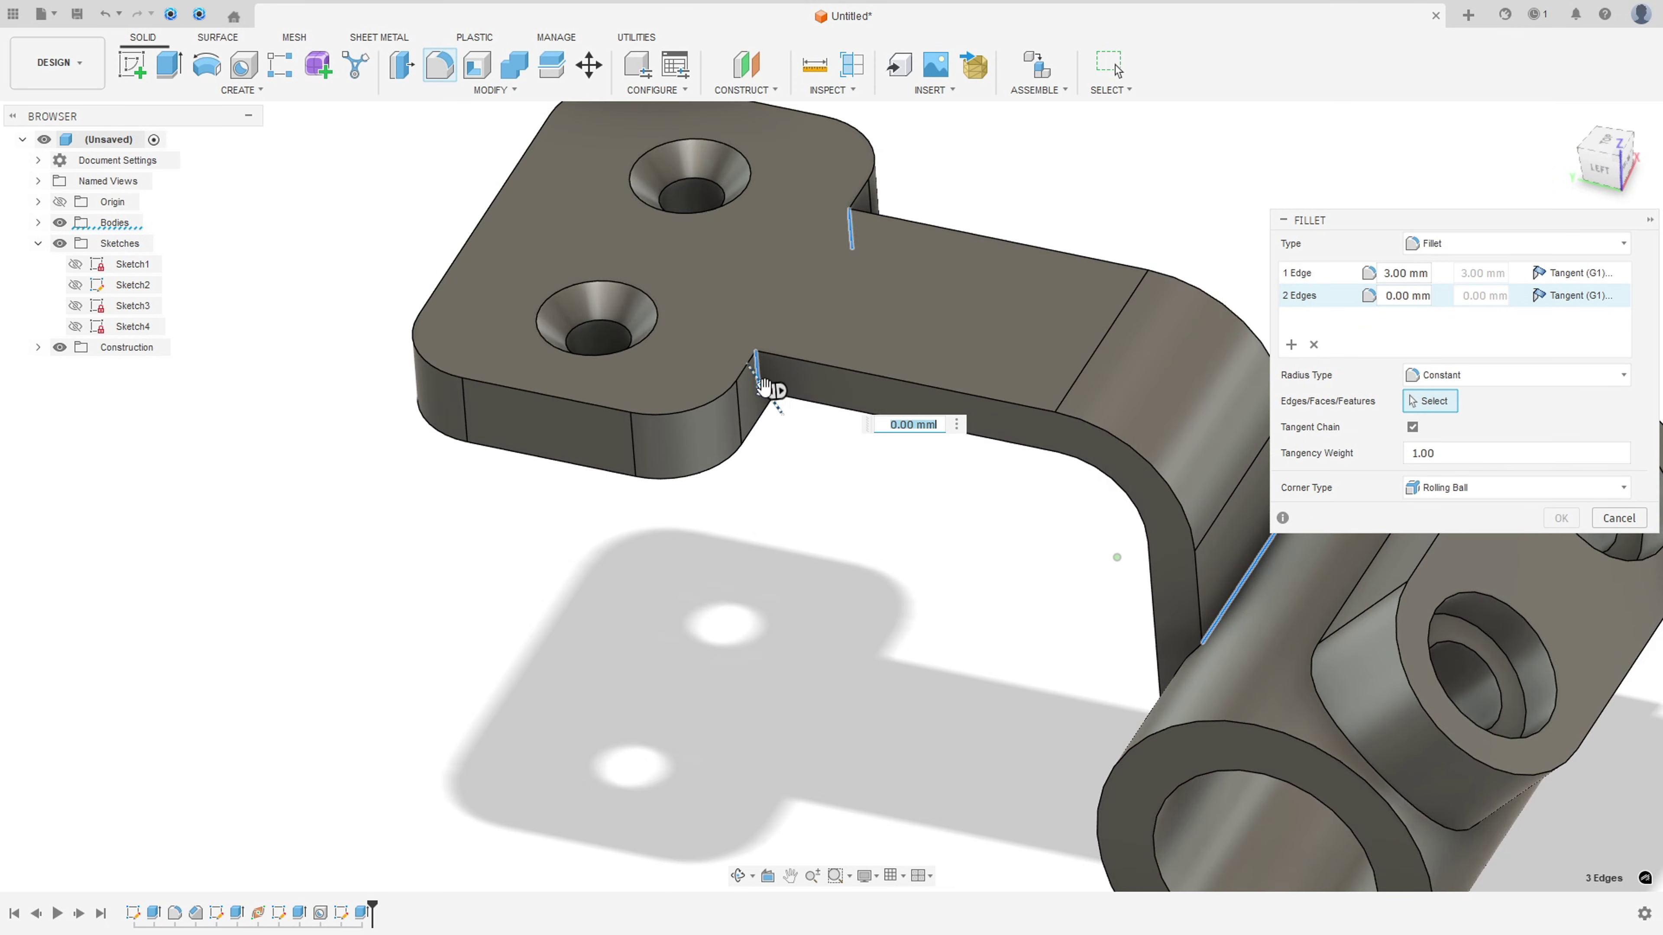
type("3")
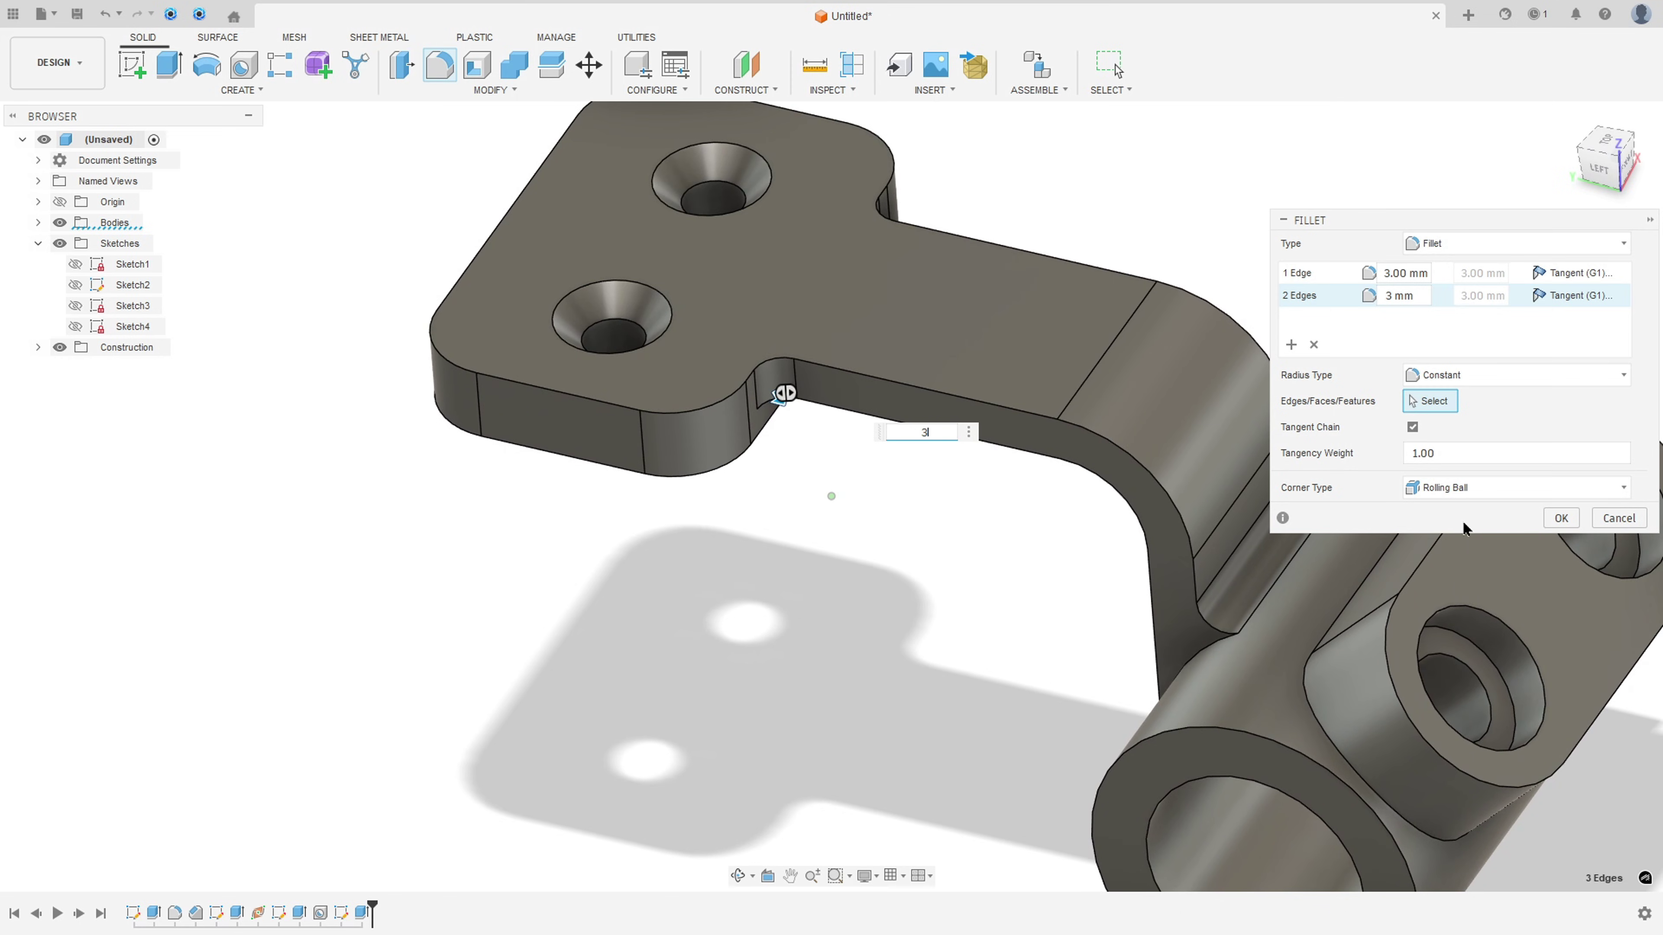
left_click(1560, 521)
key("F6")
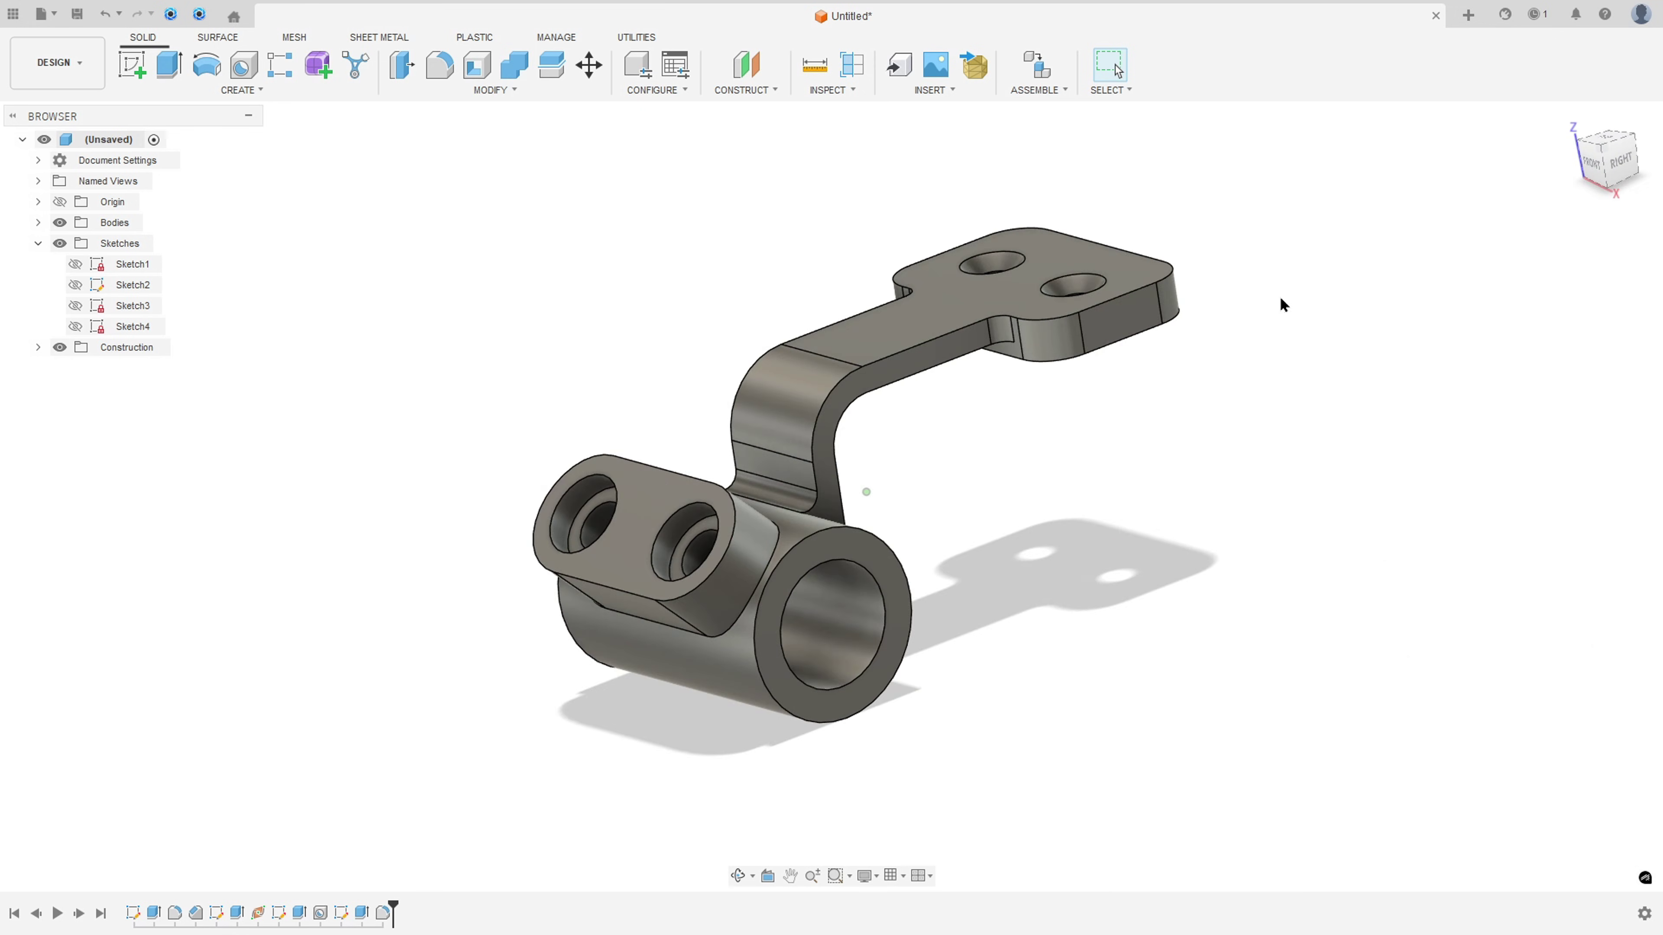
- Switch to the Draw 61.pdf drawing and trace the rib's curved outline from the 45° pad to the end plate in red
key("alt+Tab")
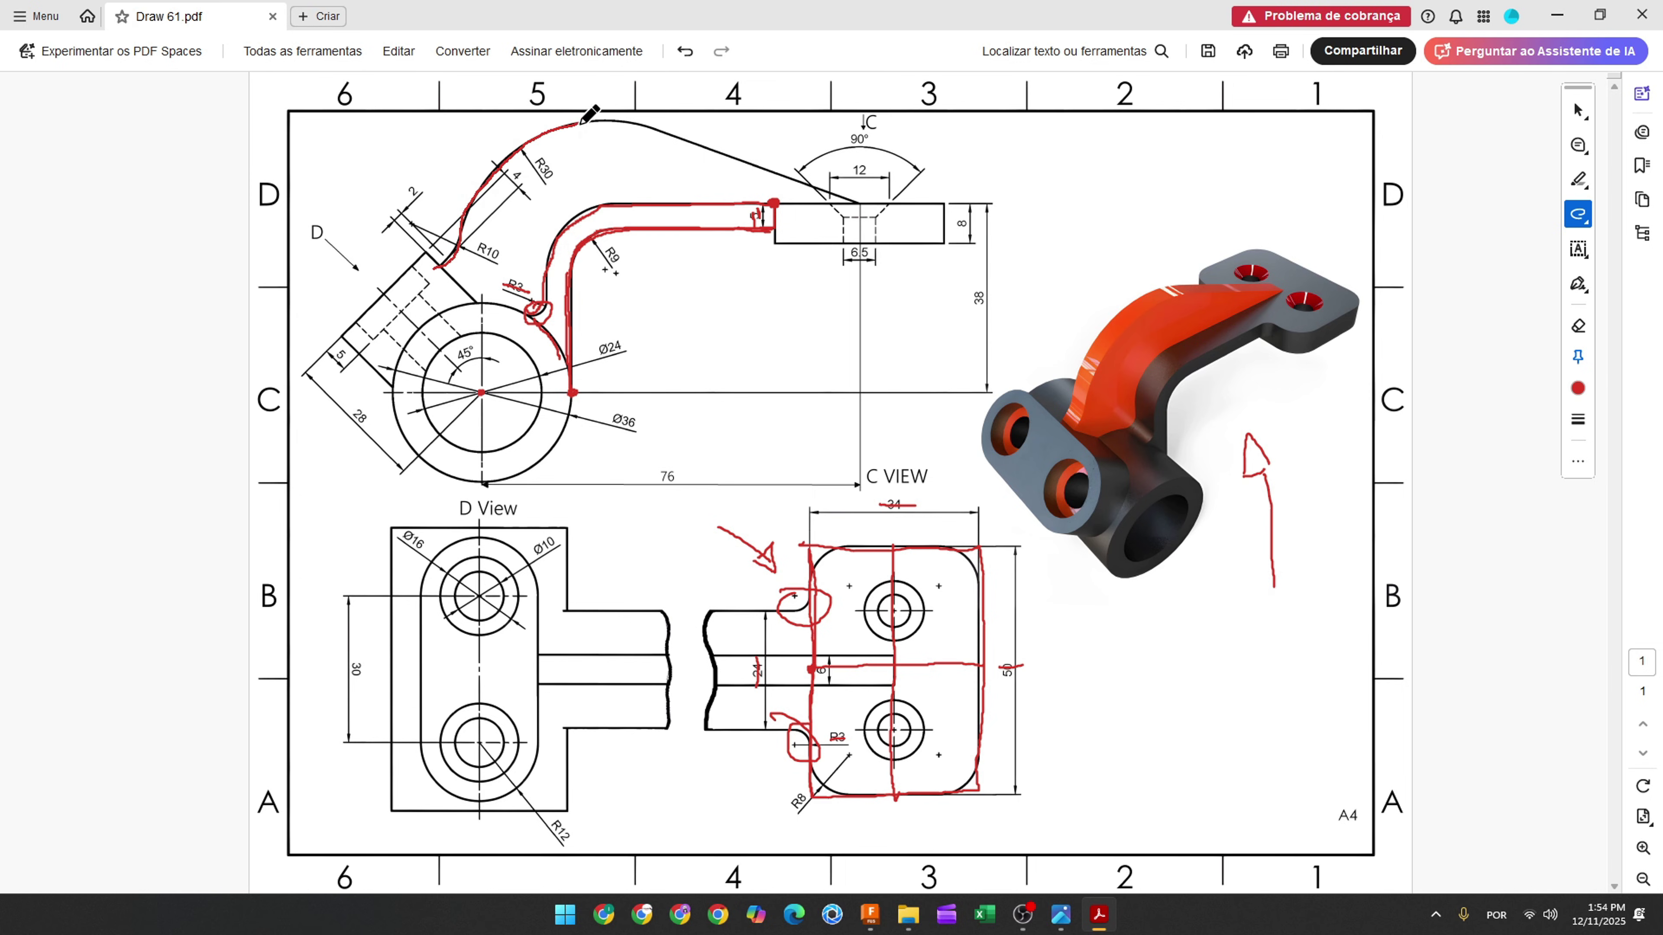
left_click_drag(578, 123, 726, 144)
left_click_drag(849, 199, 857, 202)
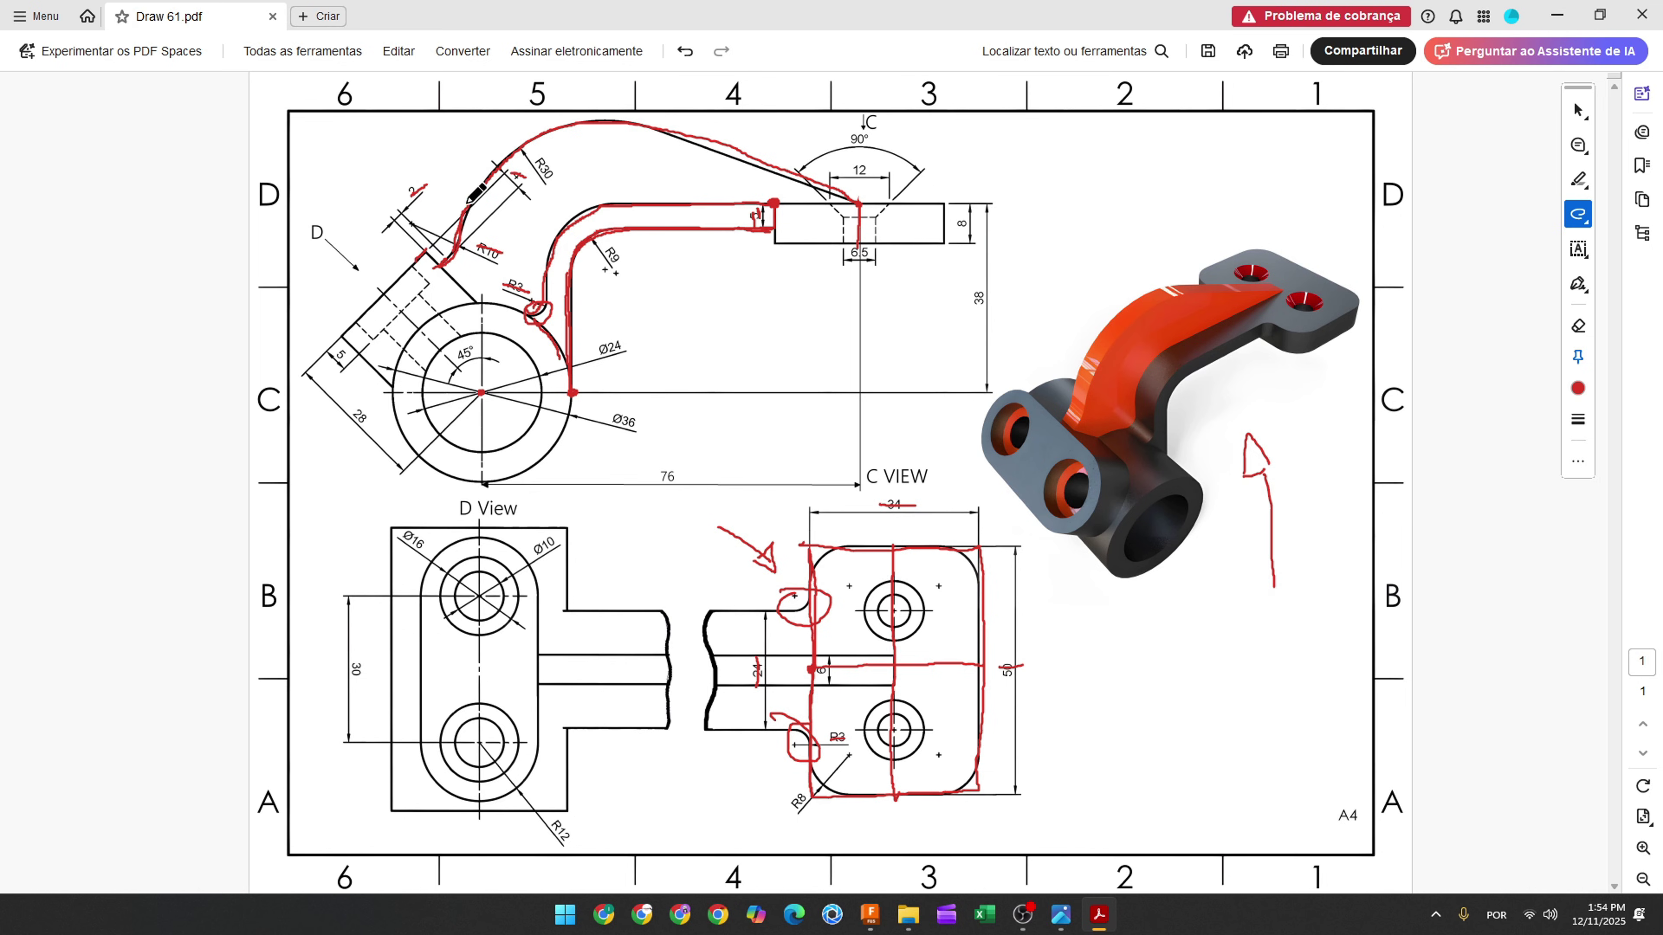
left_click_drag(577, 134, 608, 132)
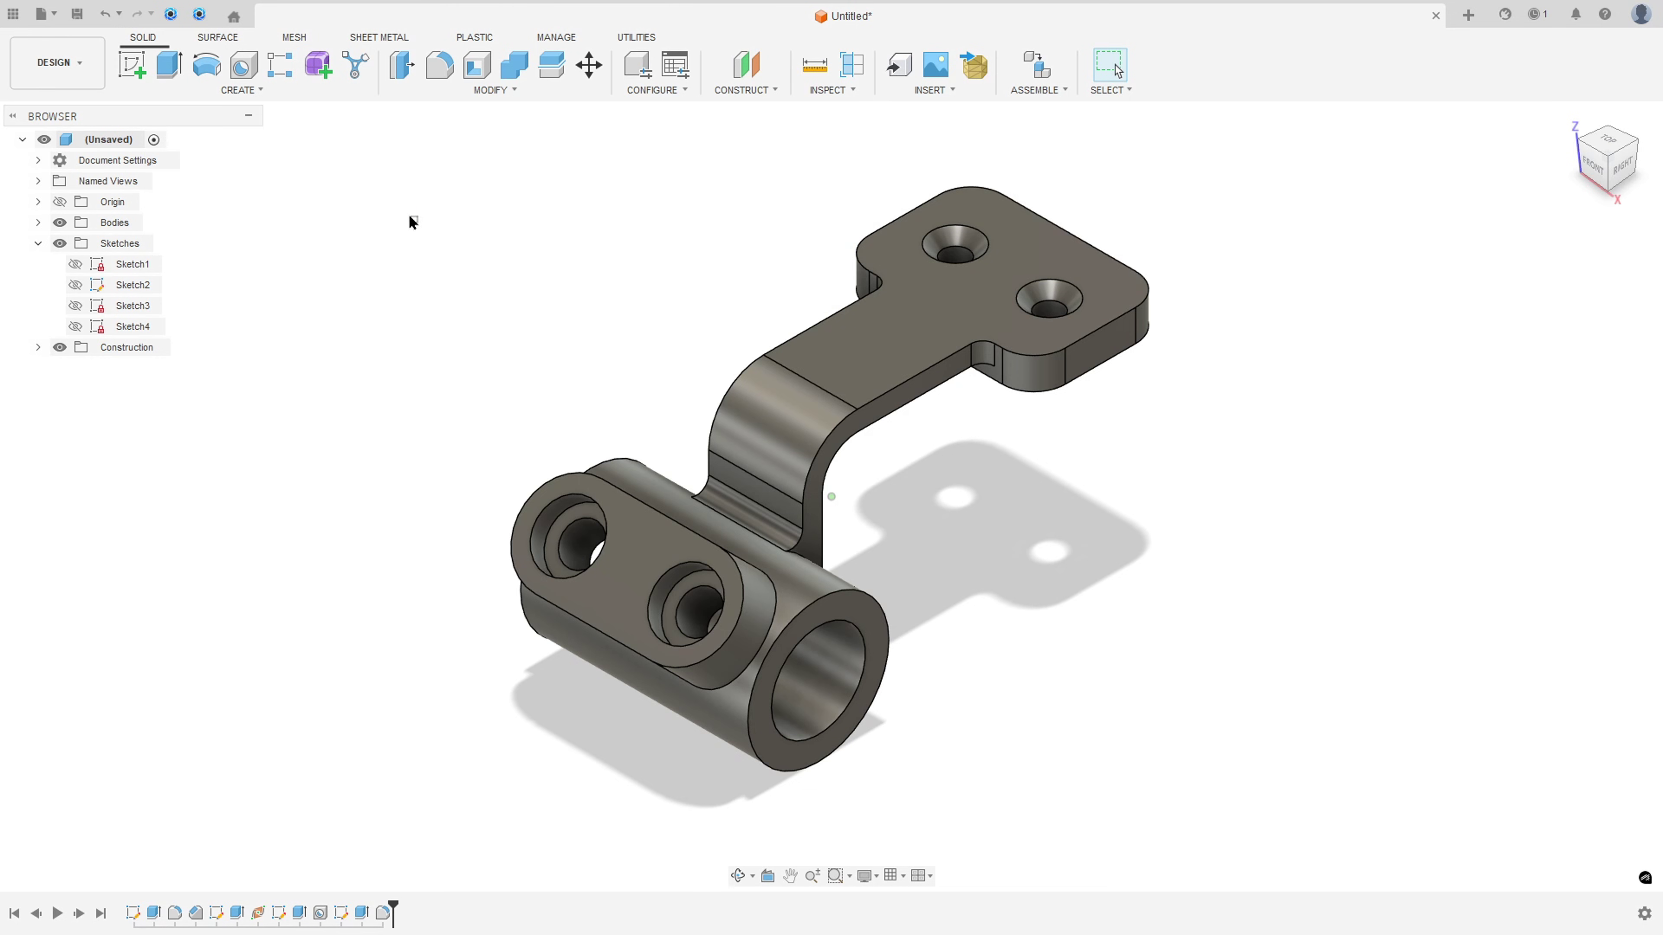
- Create a sketch on the bracket's vertical middle plane in Fusion and project the whole body into it
left_click(131, 65)
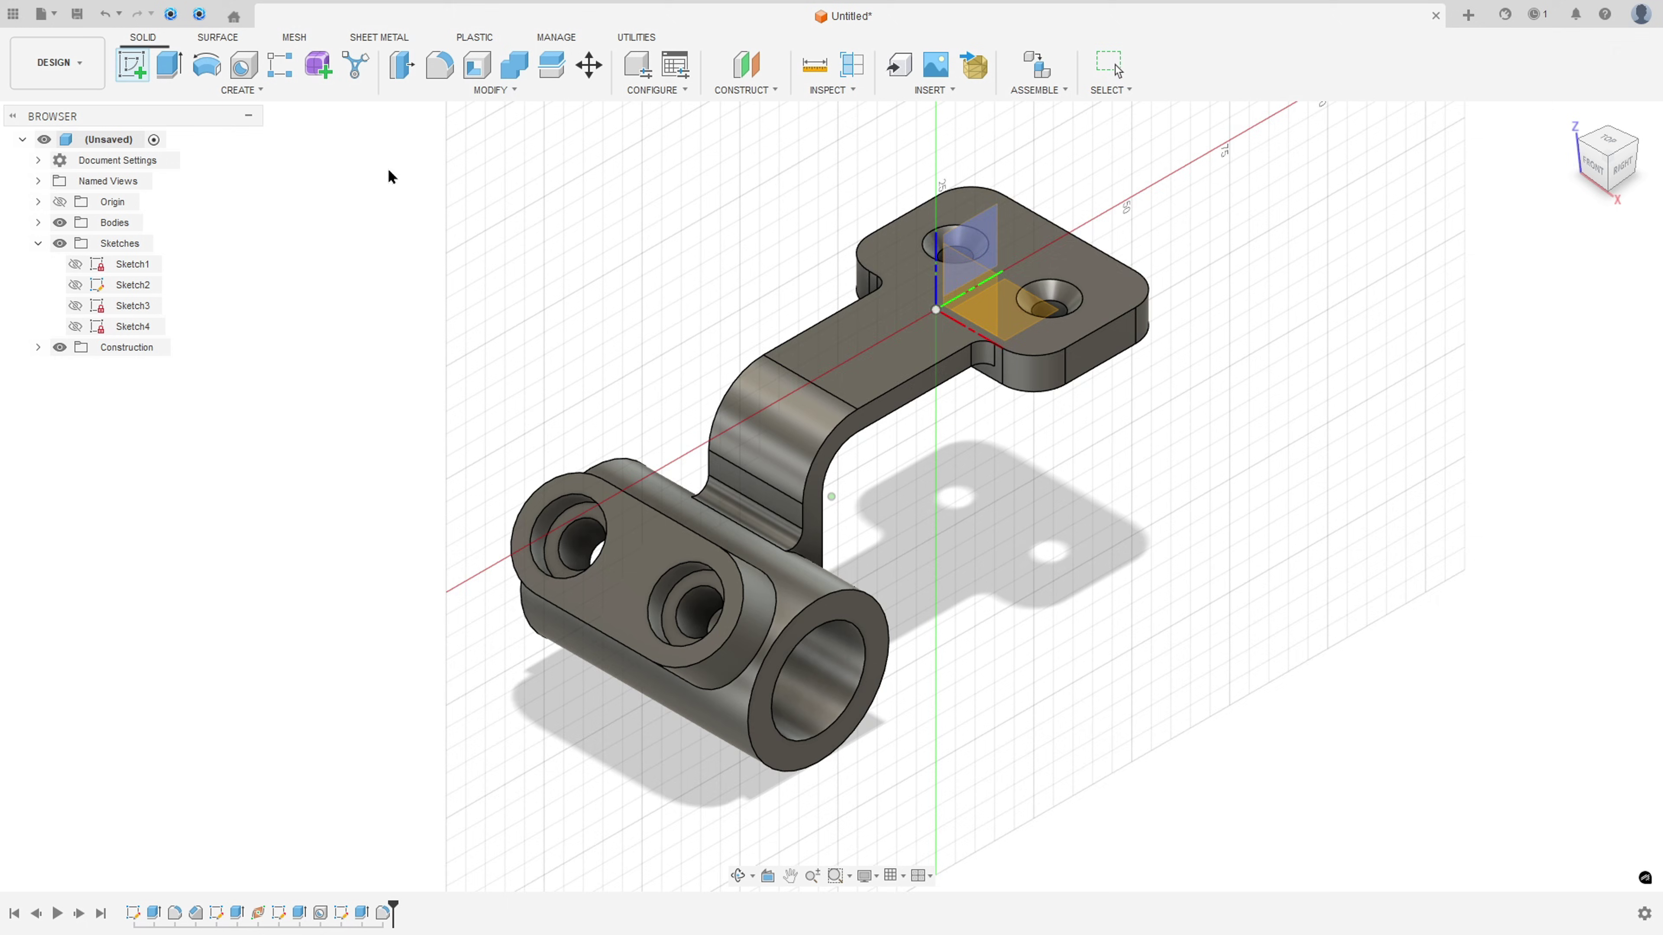
left_click(989, 222)
left_click(213, 90)
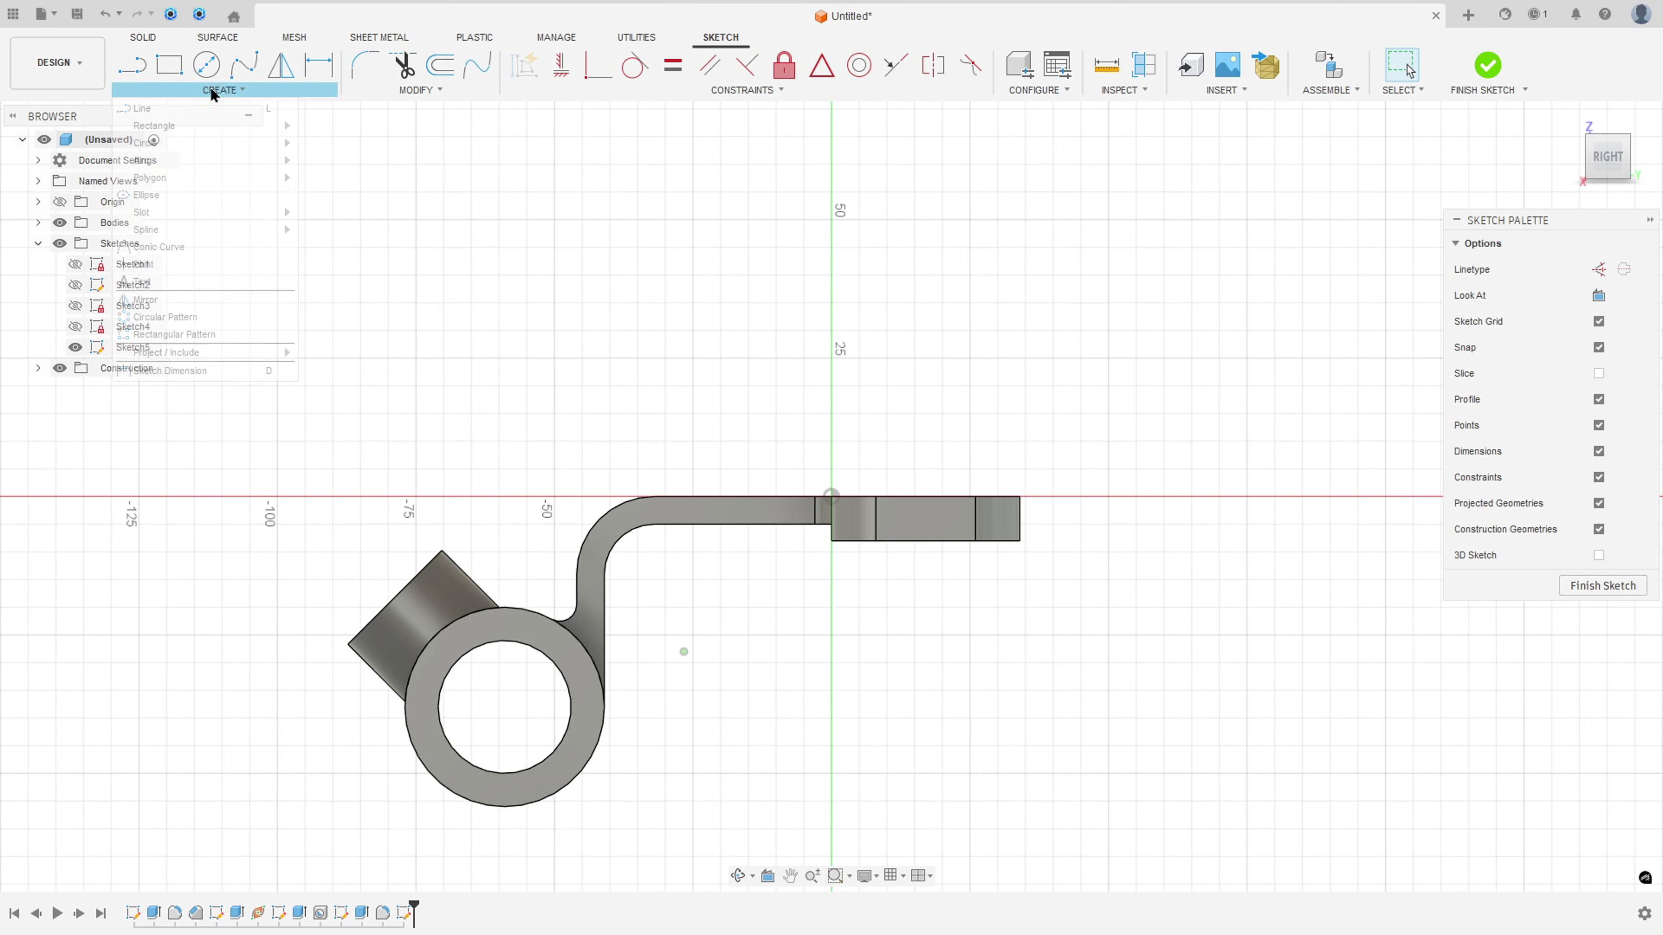
mouse_move(194, 357)
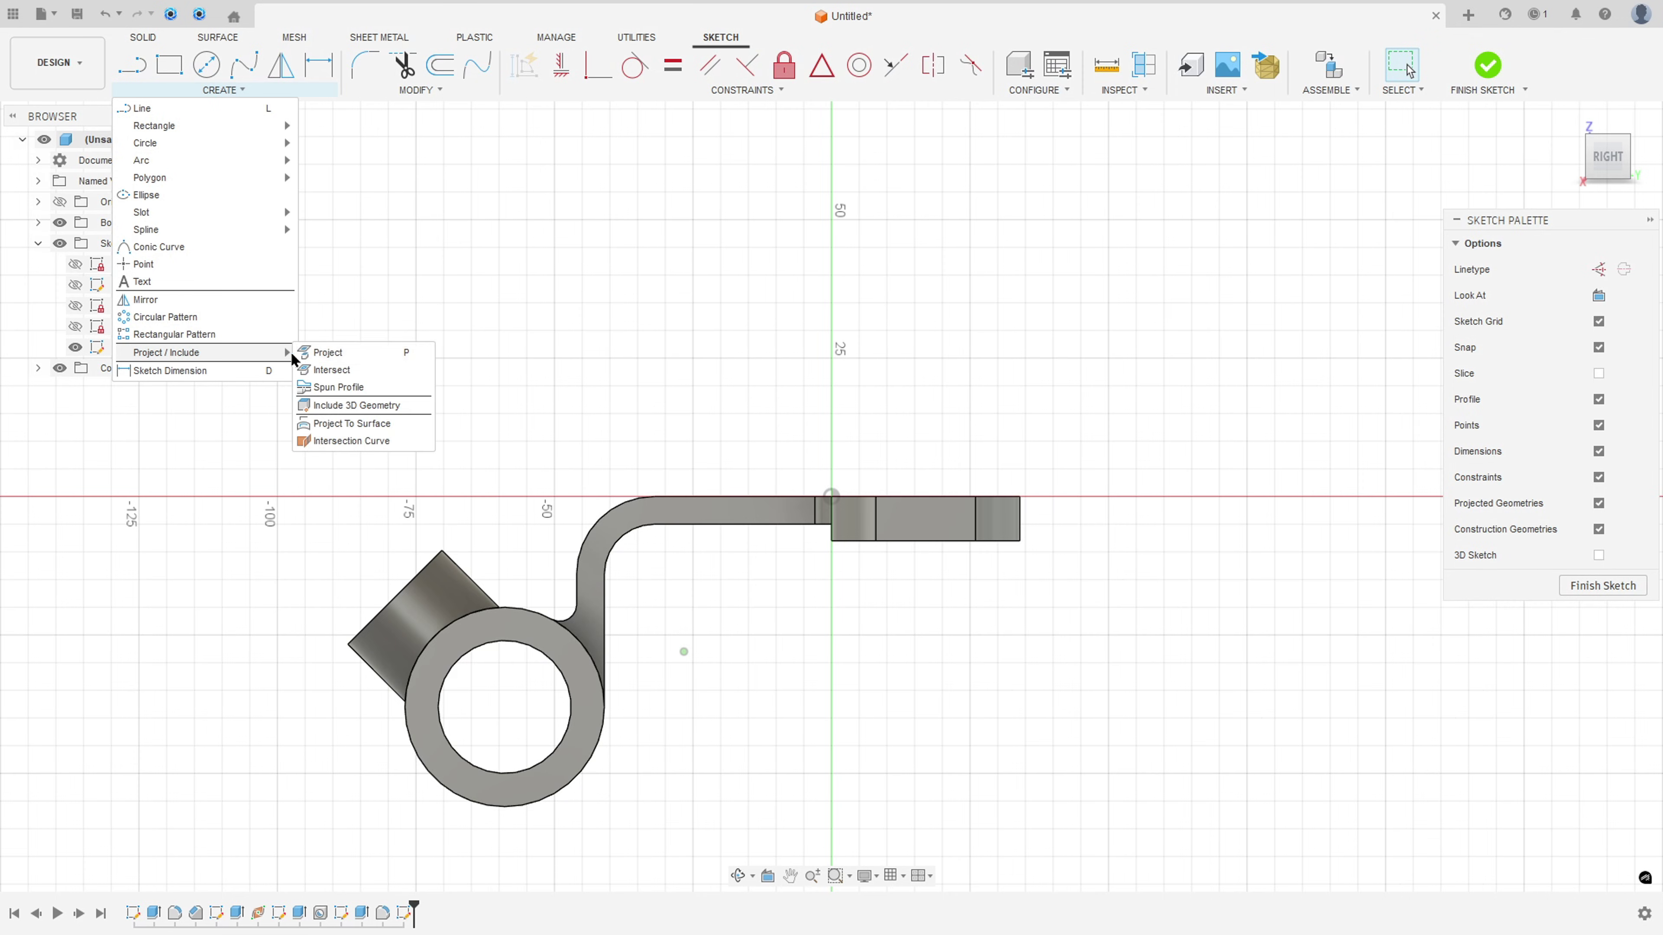
left_click(357, 355)
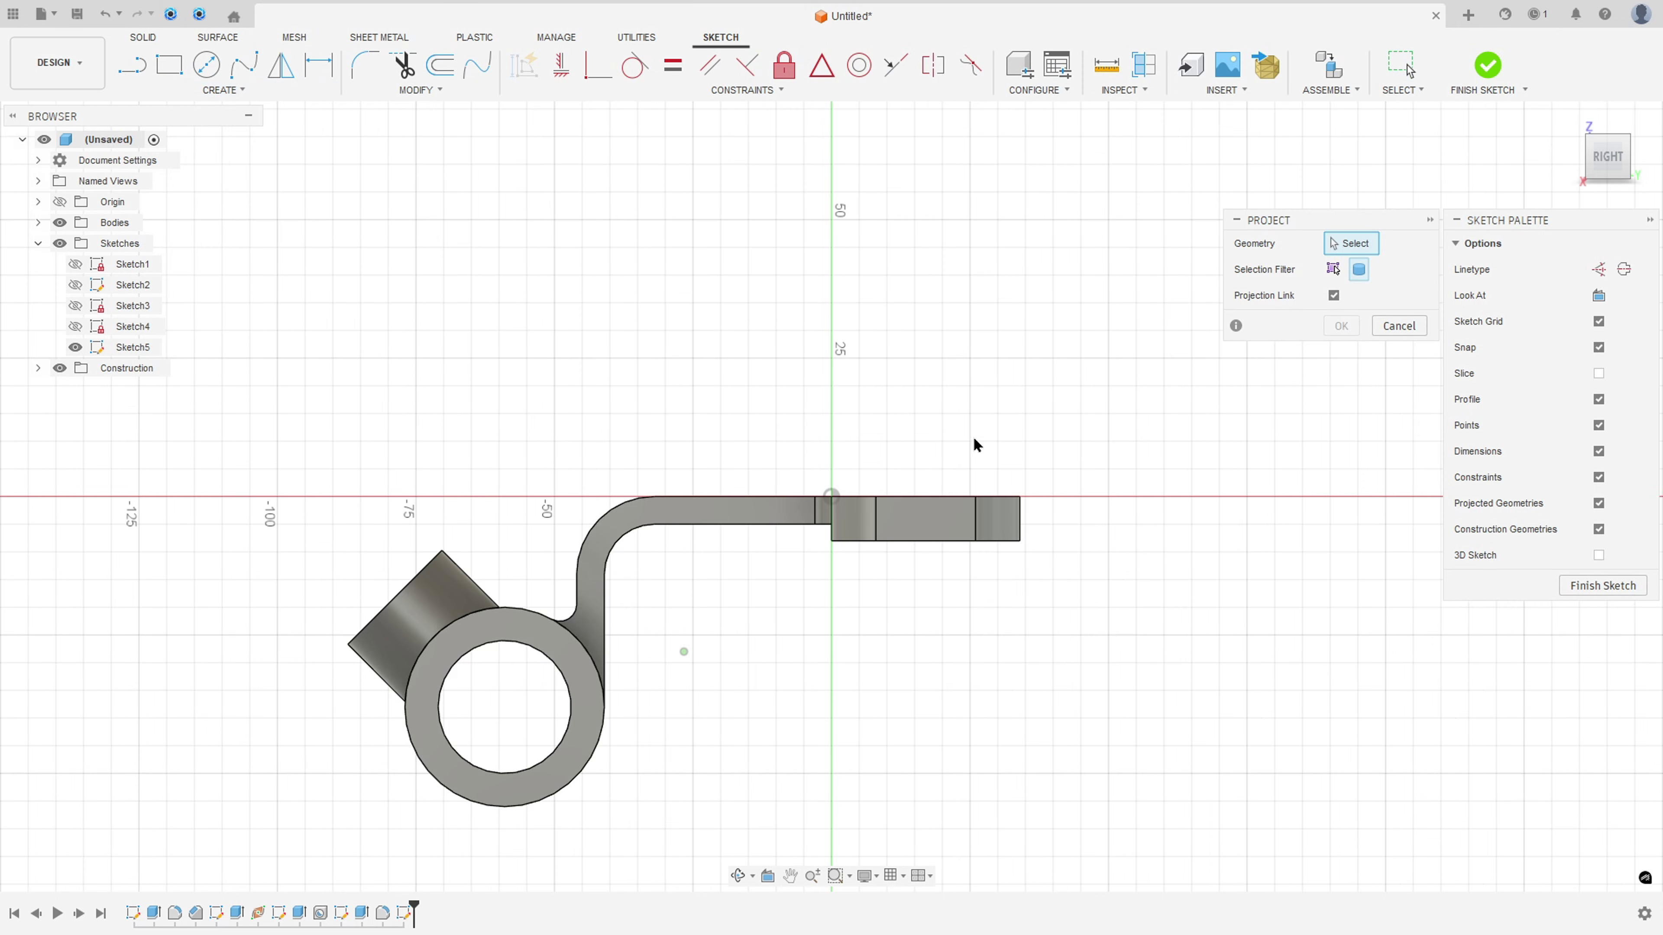
left_click(910, 528)
left_click(1338, 336)
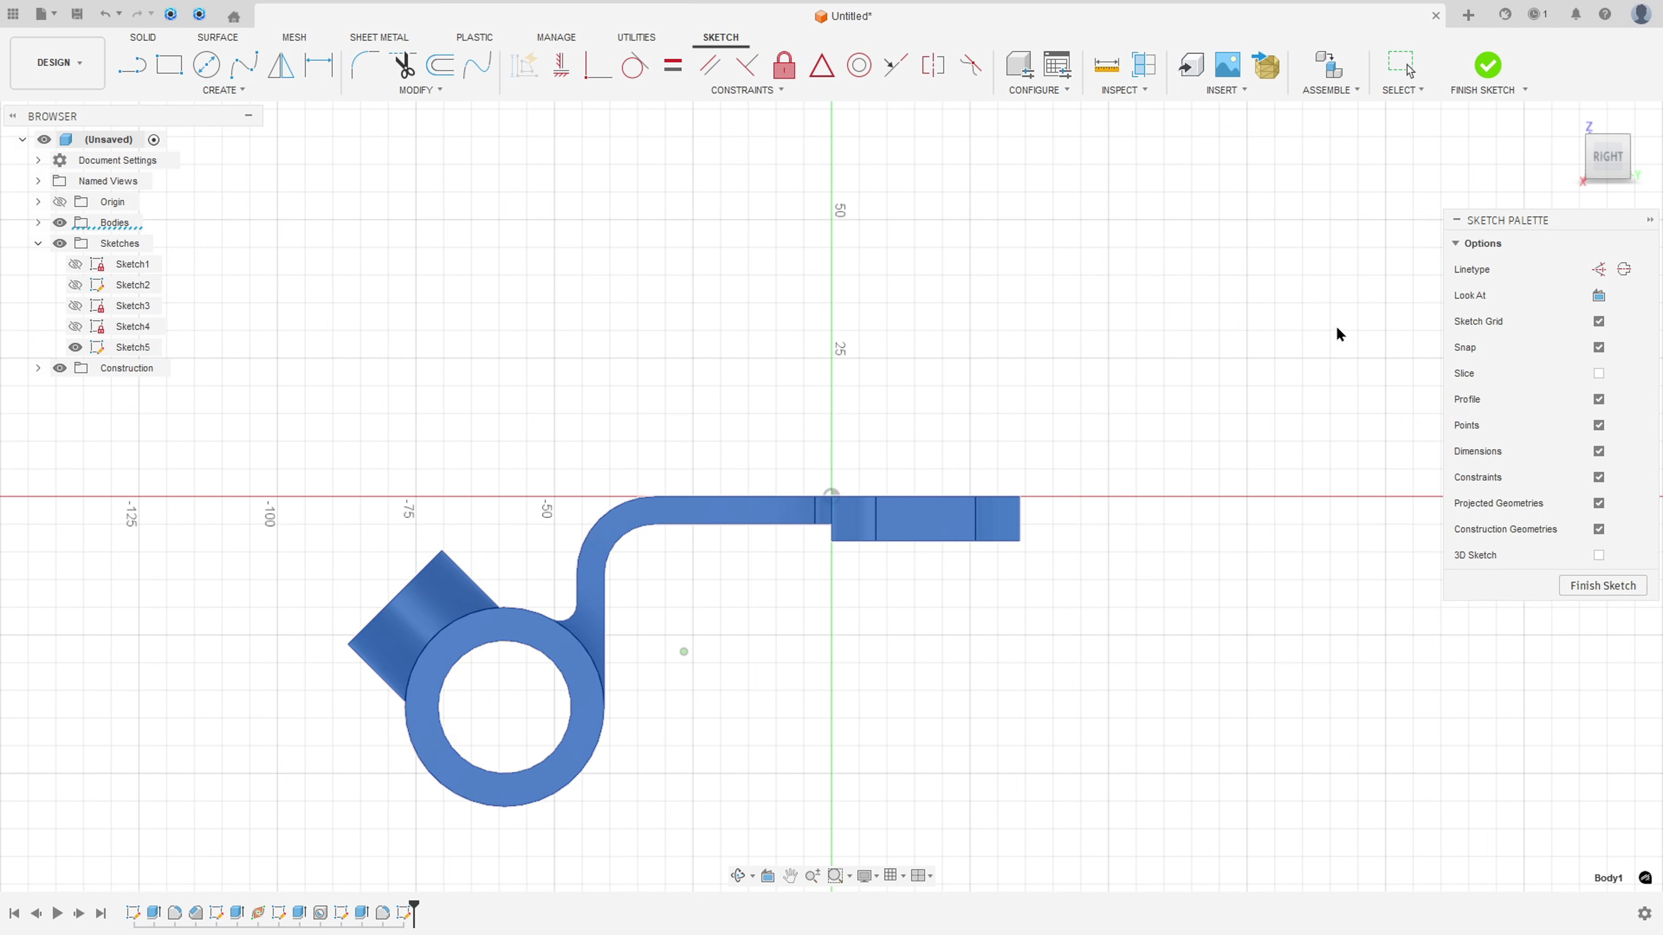
- Hide the bodies and draw a 2 mm line perpendicular to the 45° pad's side edge, starting near the pad's upper corner
left_click(137, 77)
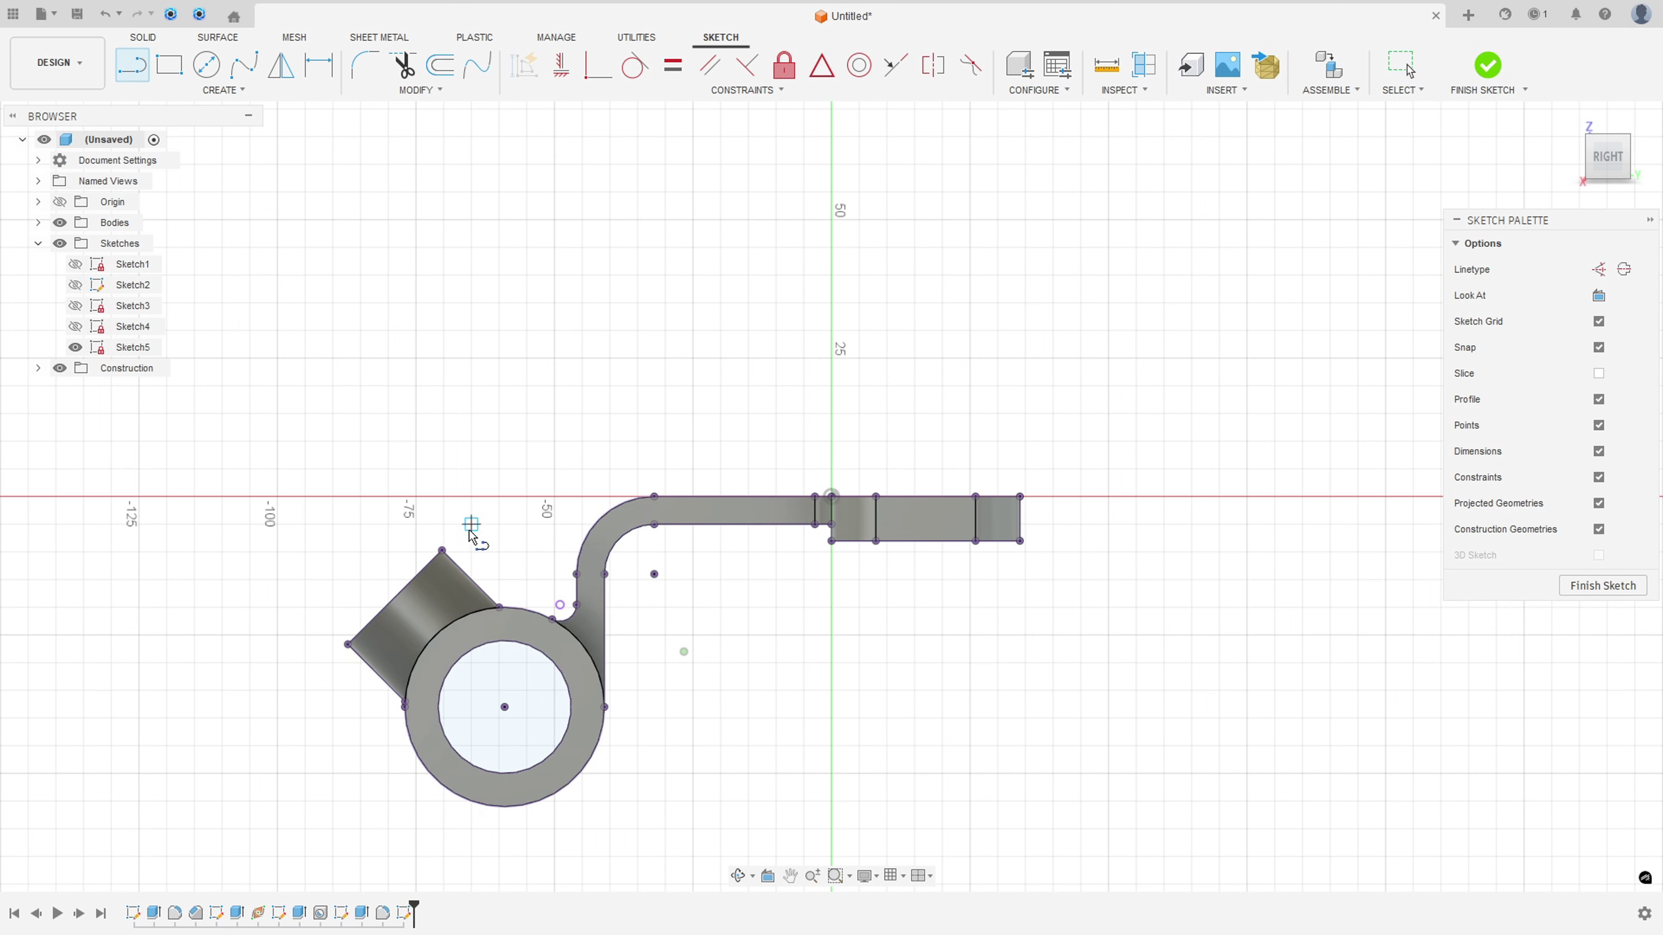
scroll(455, 557, "up", 5)
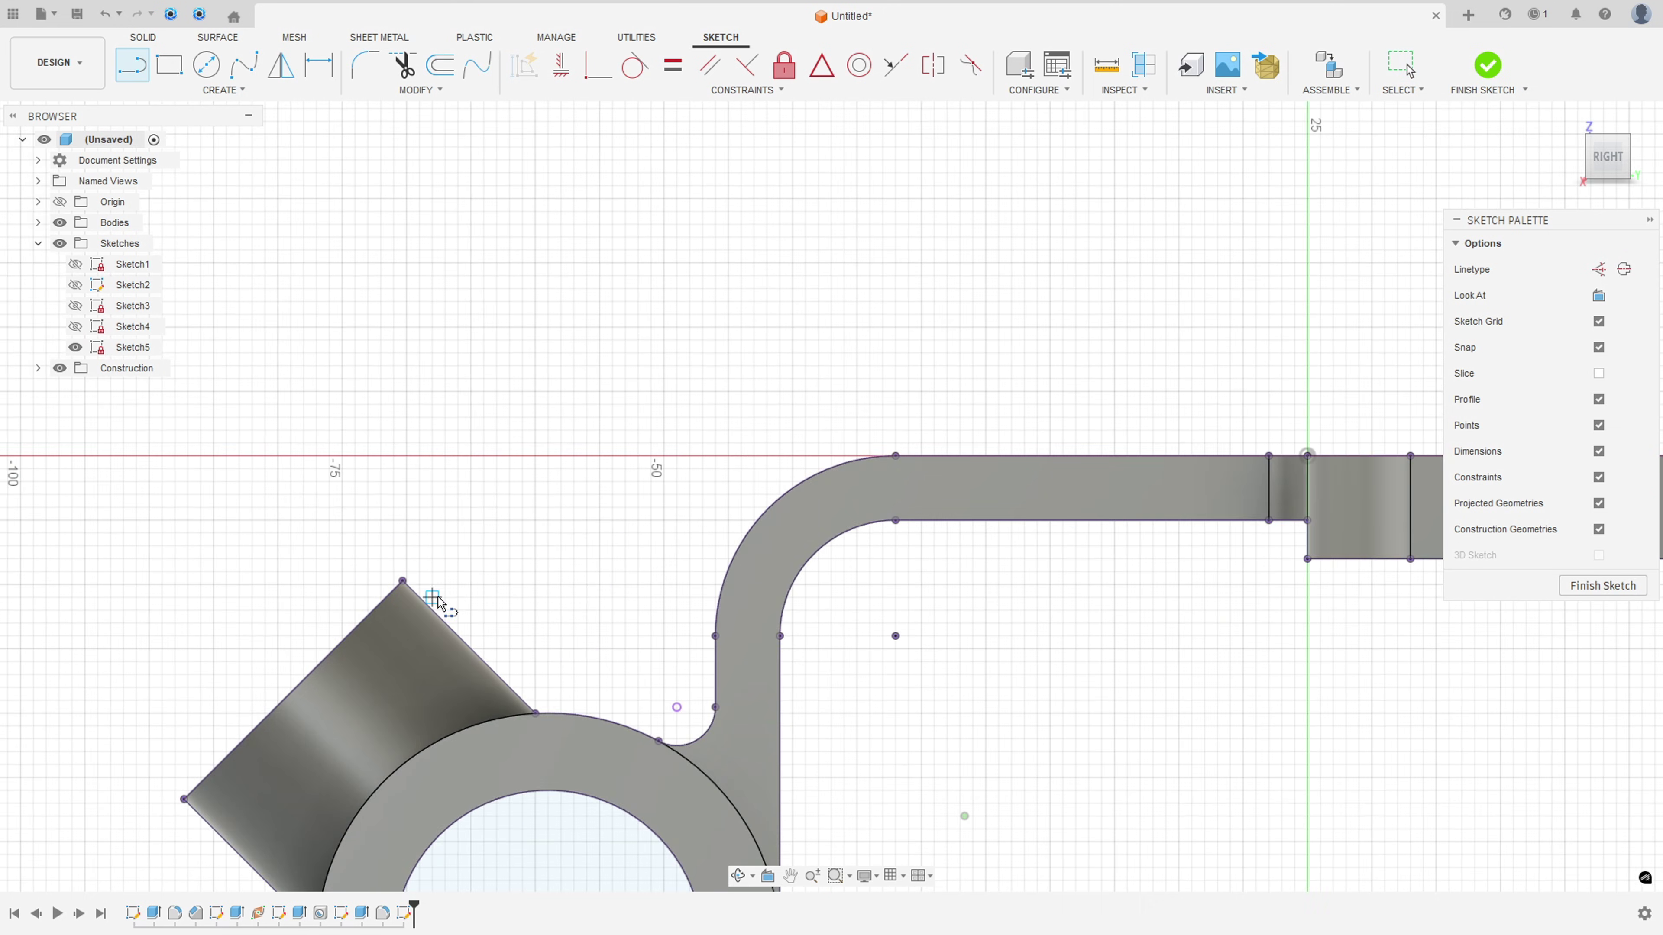
left_click(60, 224)
middle_click_drag(475, 494, 501, 409)
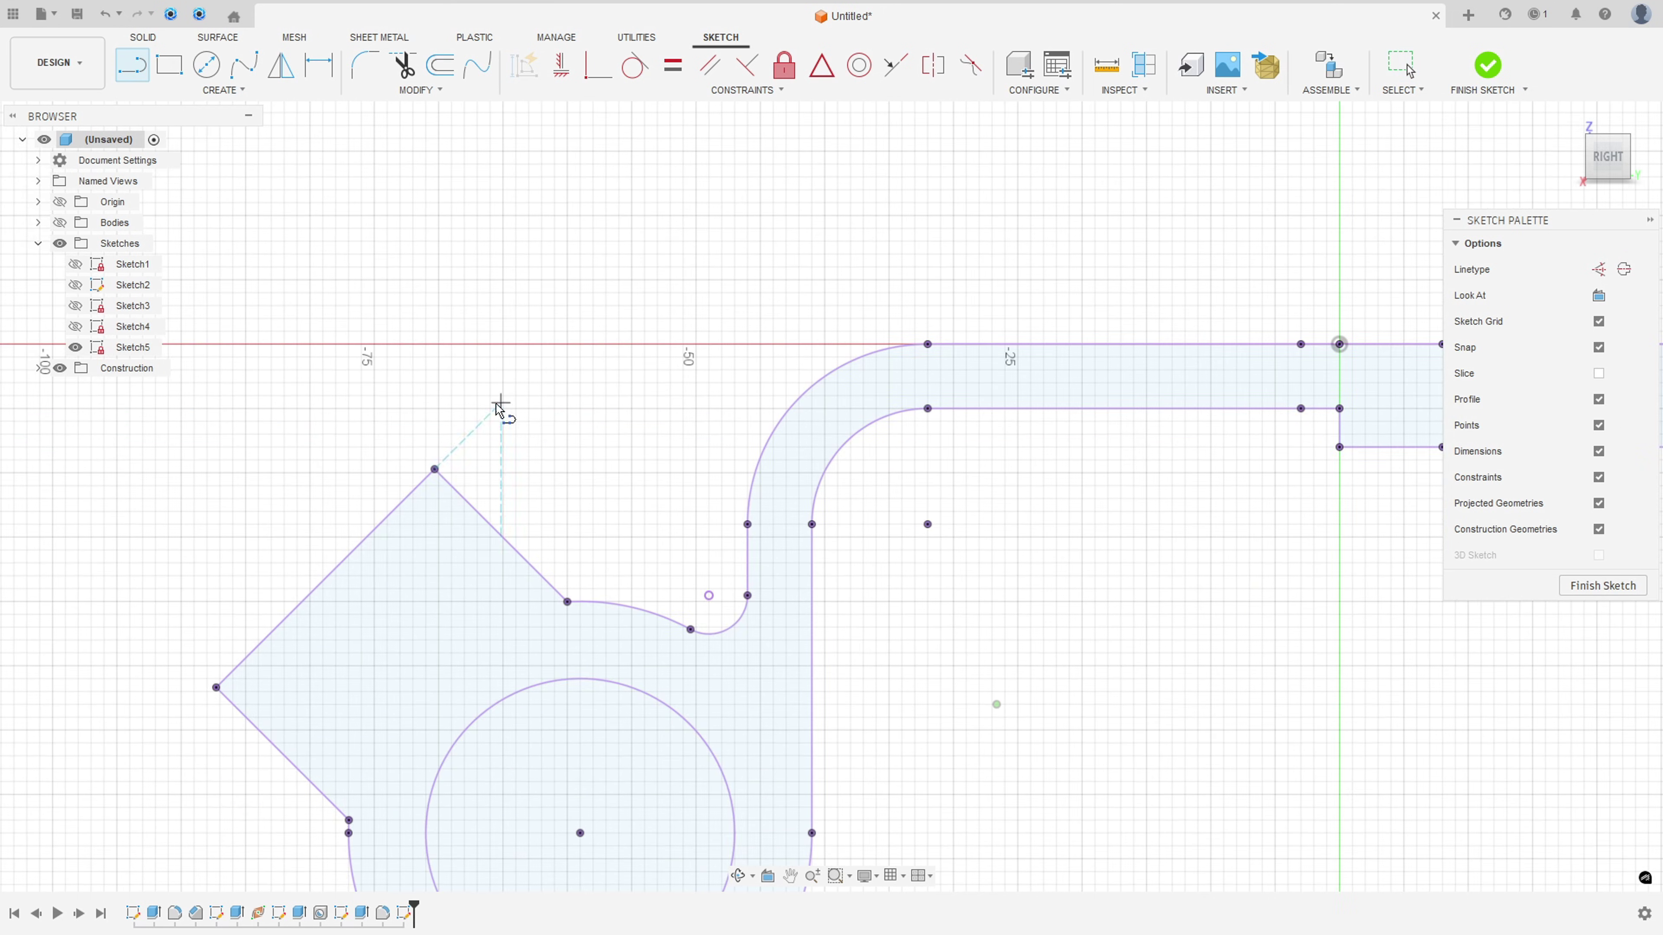
left_click(459, 494)
type("2")
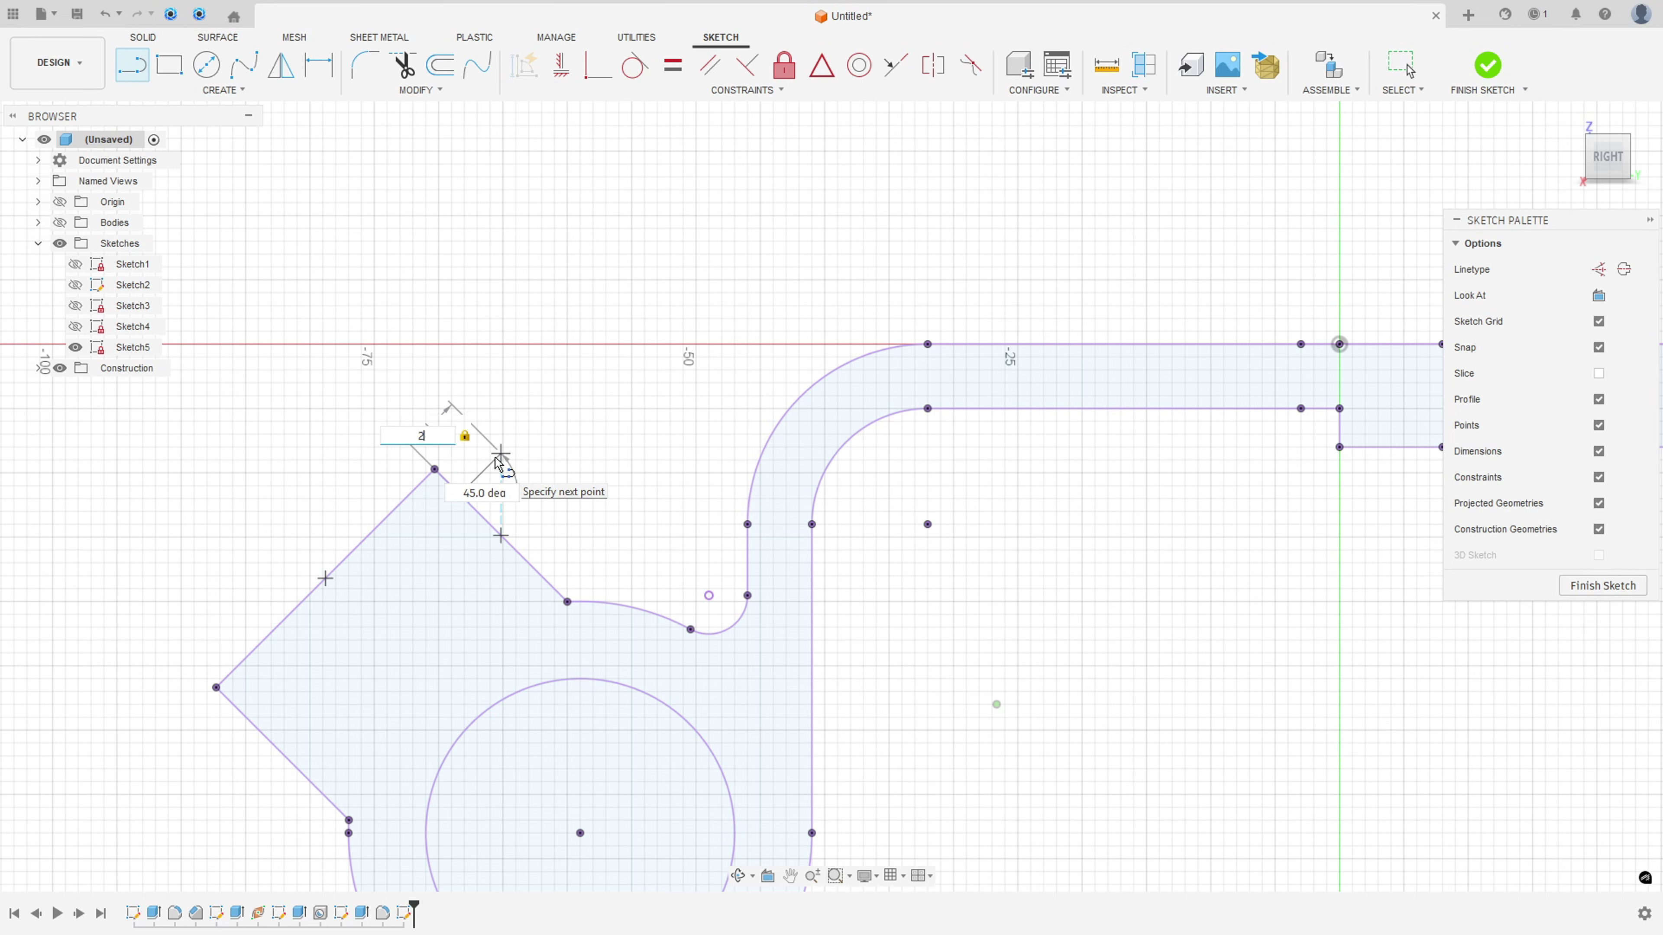
key("Return")
- Continue the rib outline with two opposing tangent arcs and a straight line about 70 mm long ending on the end plate's upper edge
left_click_drag(478, 476, 684, 117)
scroll(1090, 249, "down", 2)
middle_click_drag(1142, 260, 757, 228)
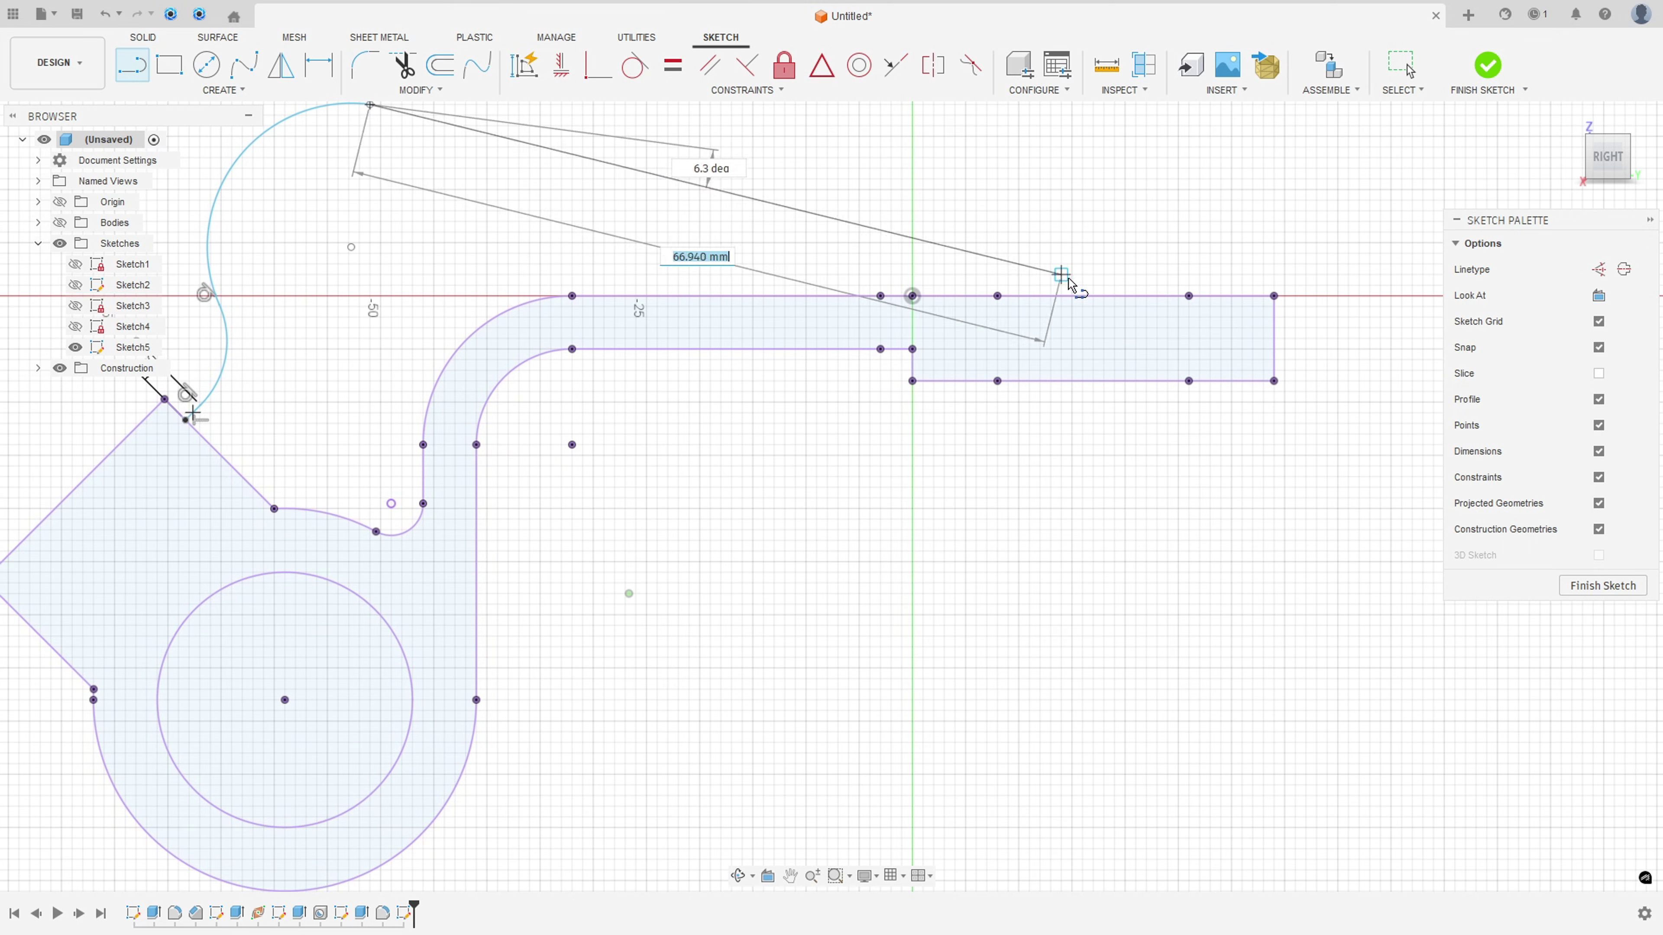
left_click(1097, 296)
scroll(687, 407, "down", 2)
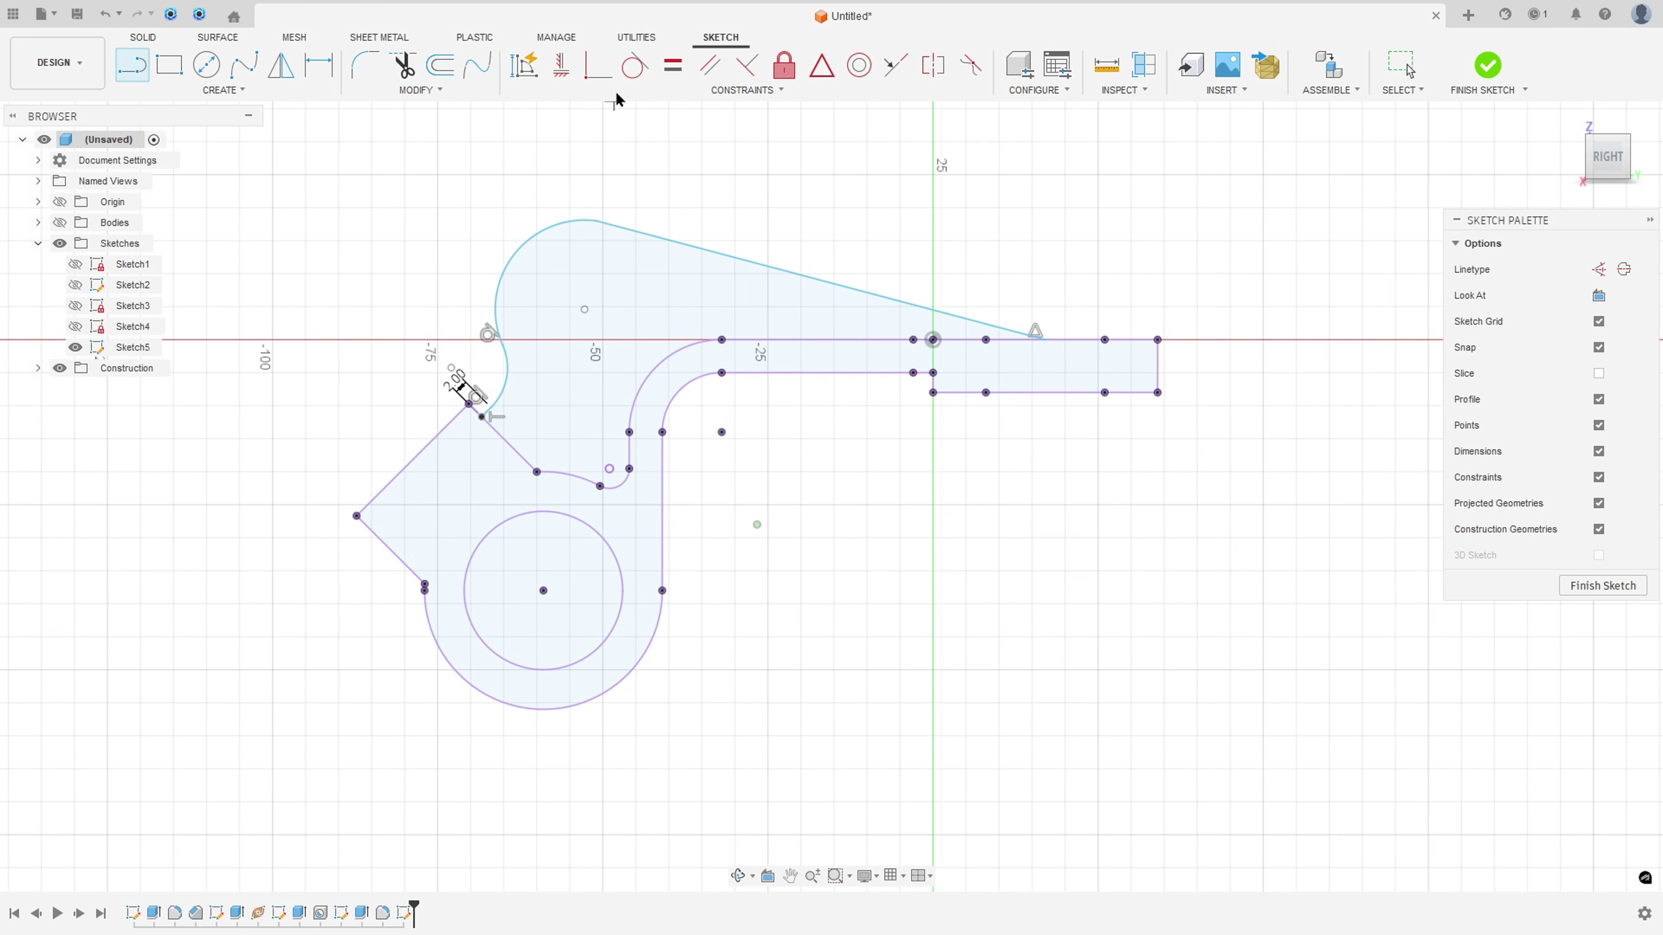
- Make the sloping line tangent to the large upper arc of the rib outline
left_click(634, 66)
scroll(592, 223, "up", 1)
left_click(620, 227)
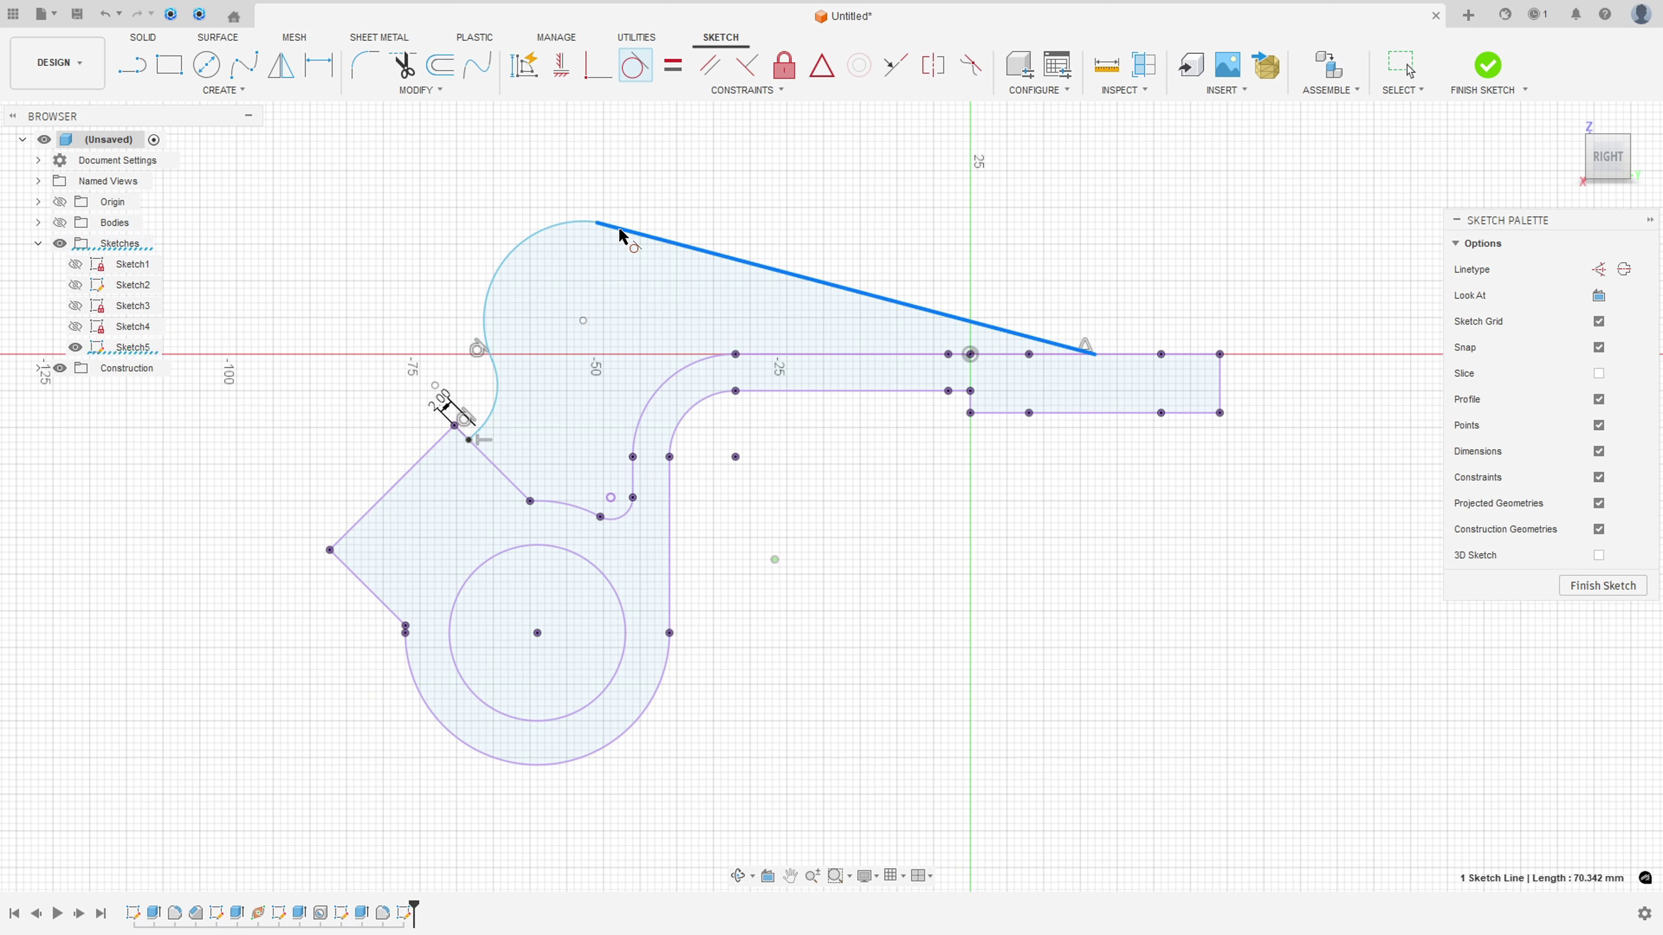
left_click(529, 240)
scroll(480, 437, "up", 3)
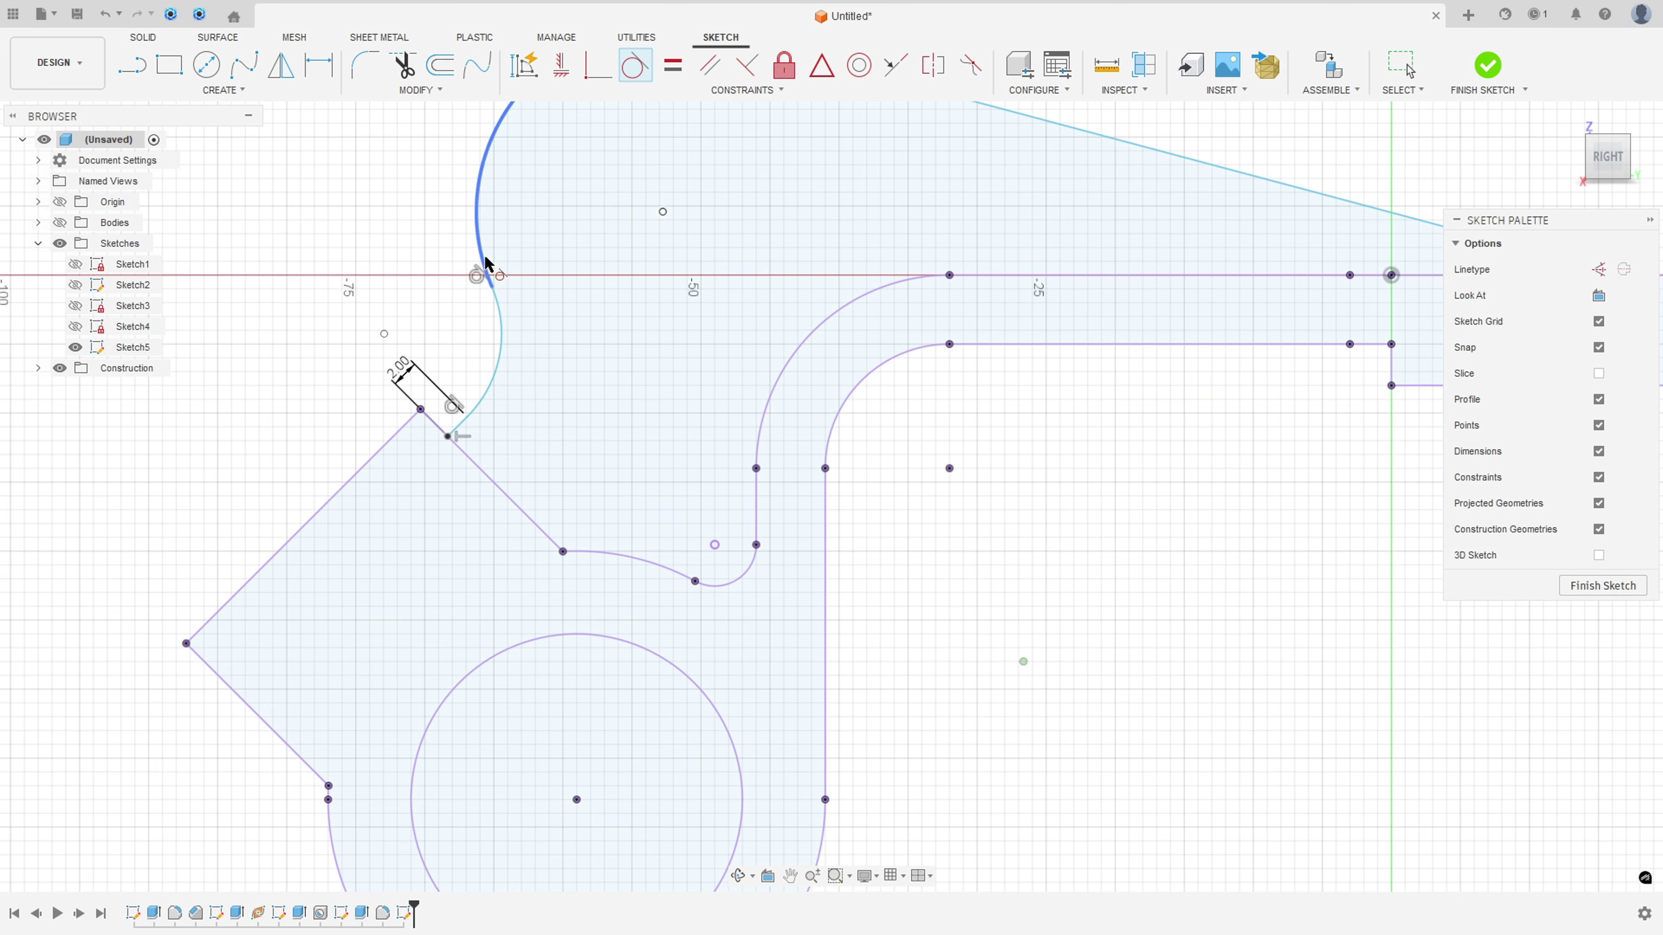
- Dimension the distance between the pad's outer face and the short 2 mm line as 4 mm
scroll(445, 477, "down", 1)
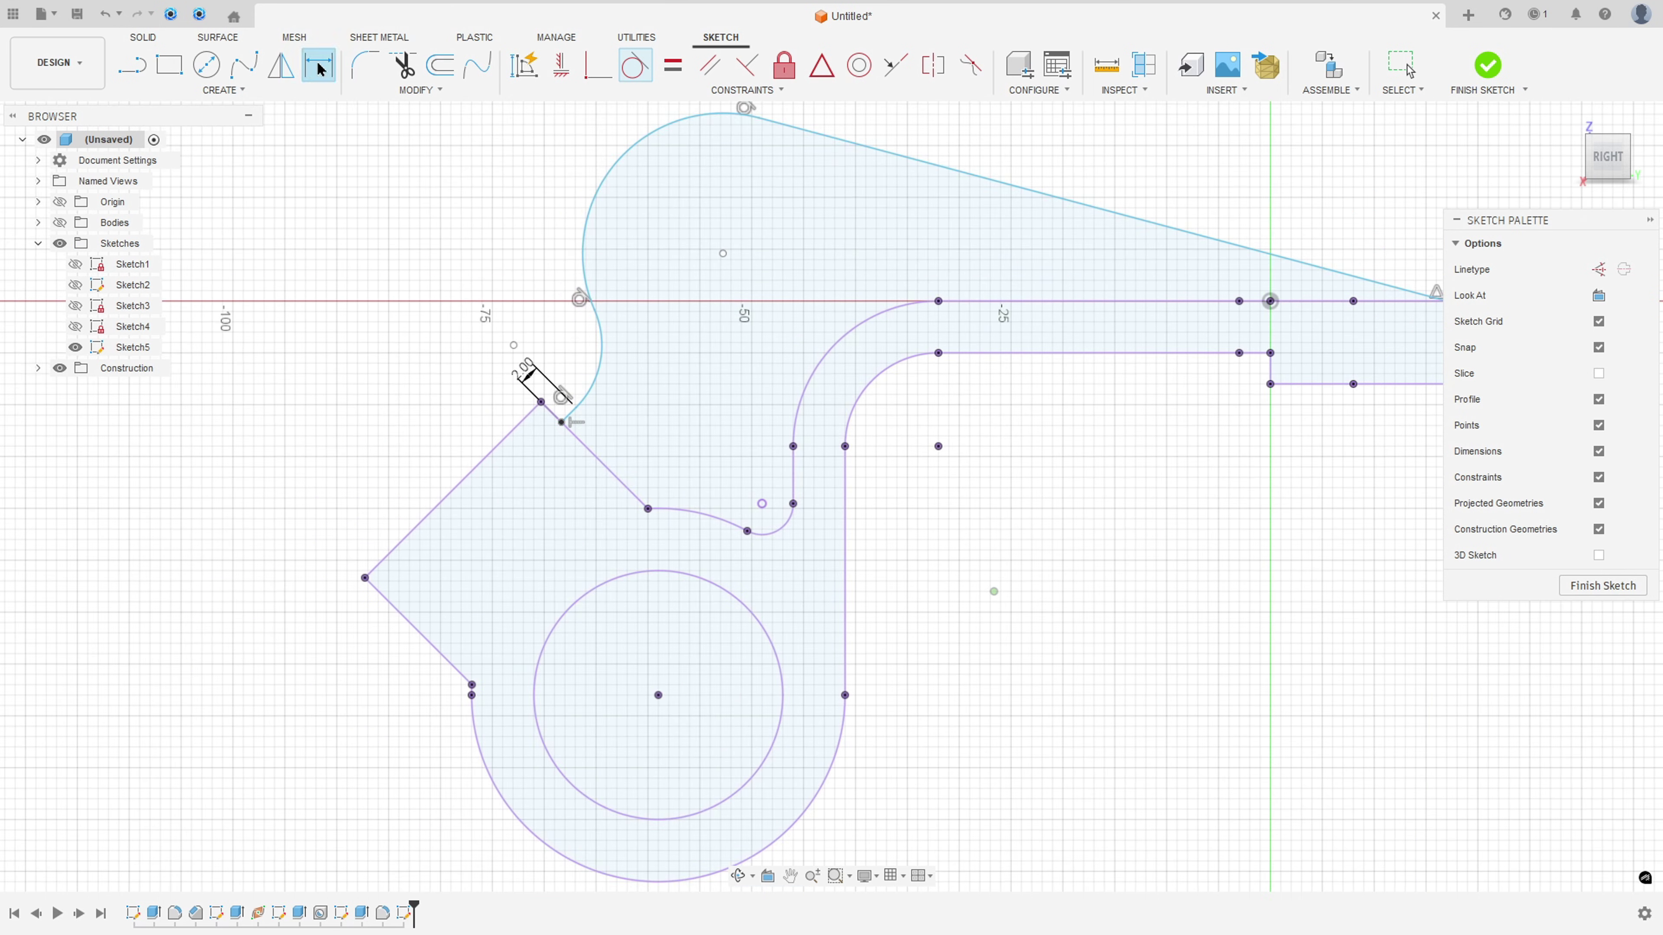
left_click(318, 66)
scroll(545, 382, "up", 2)
left_click(600, 443)
left_click(534, 436)
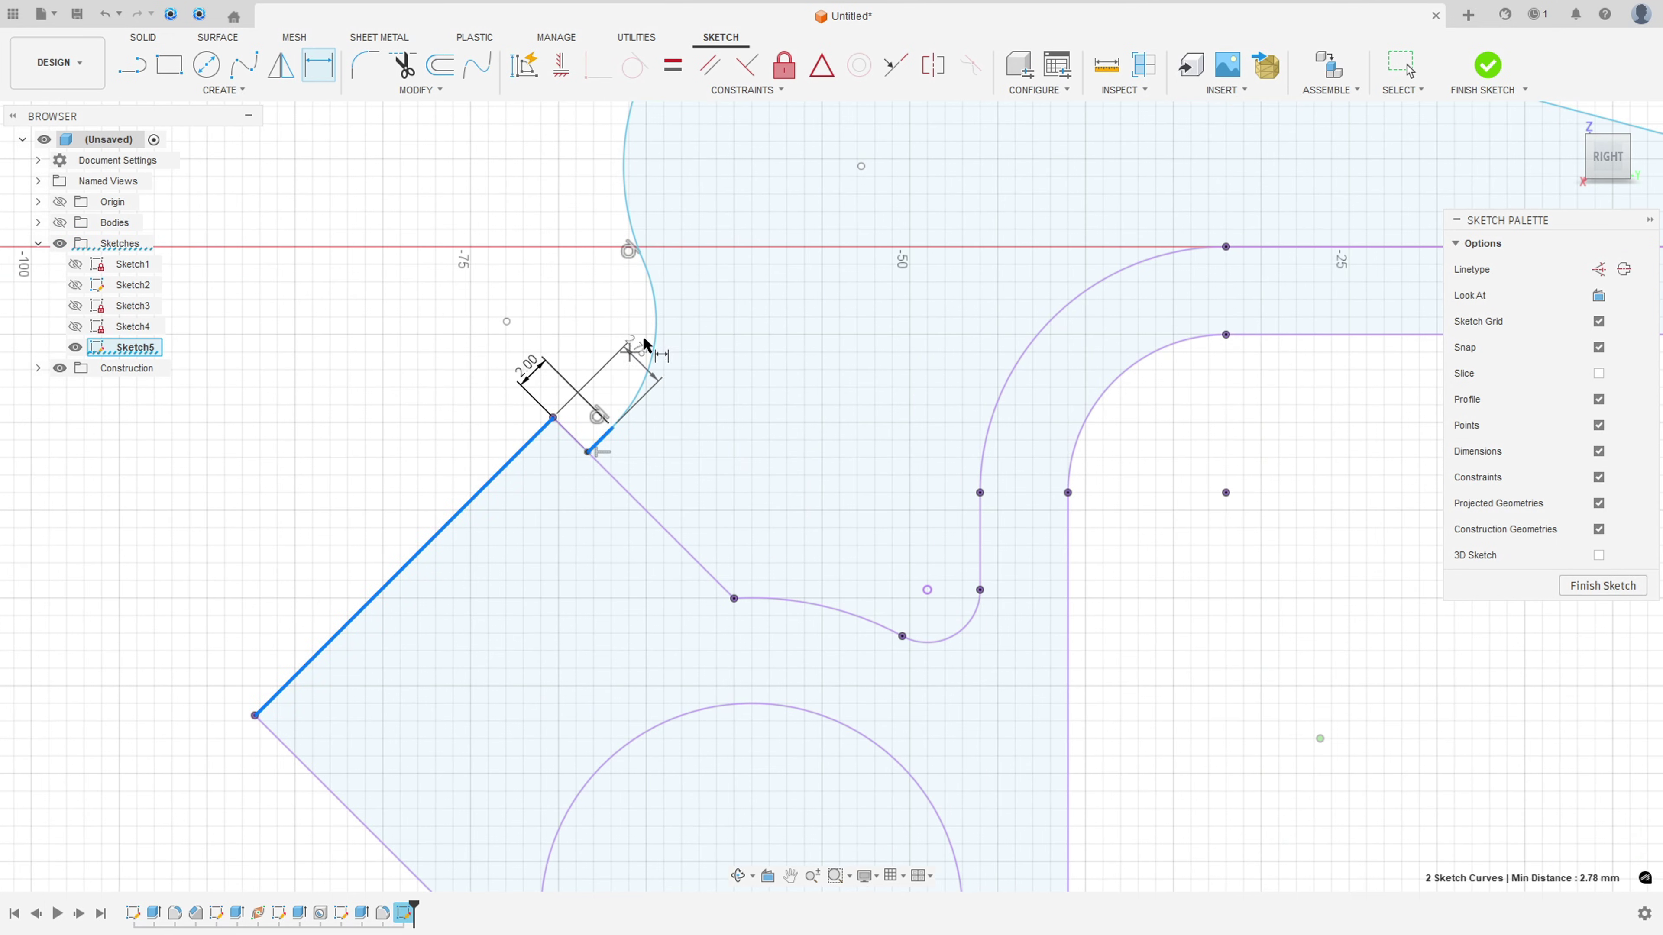
left_click(740, 288)
type("4")
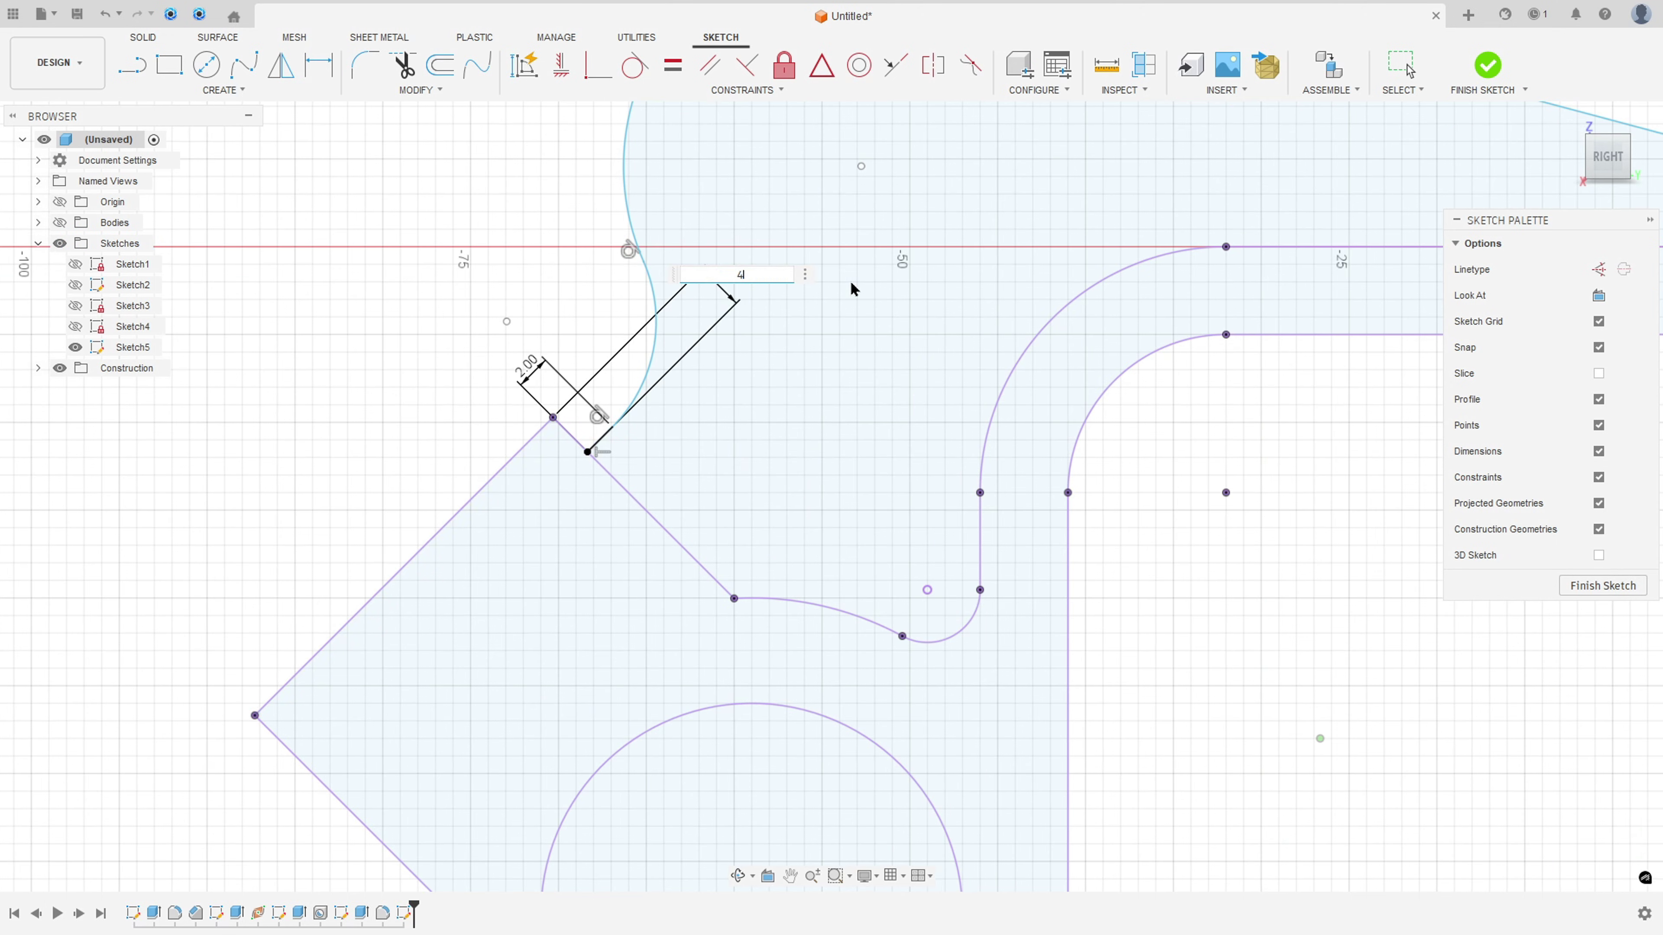
key("Return")
- Set the radius of the small lower arc next to the pad to 10 mm
left_click(671, 366)
left_click(726, 388)
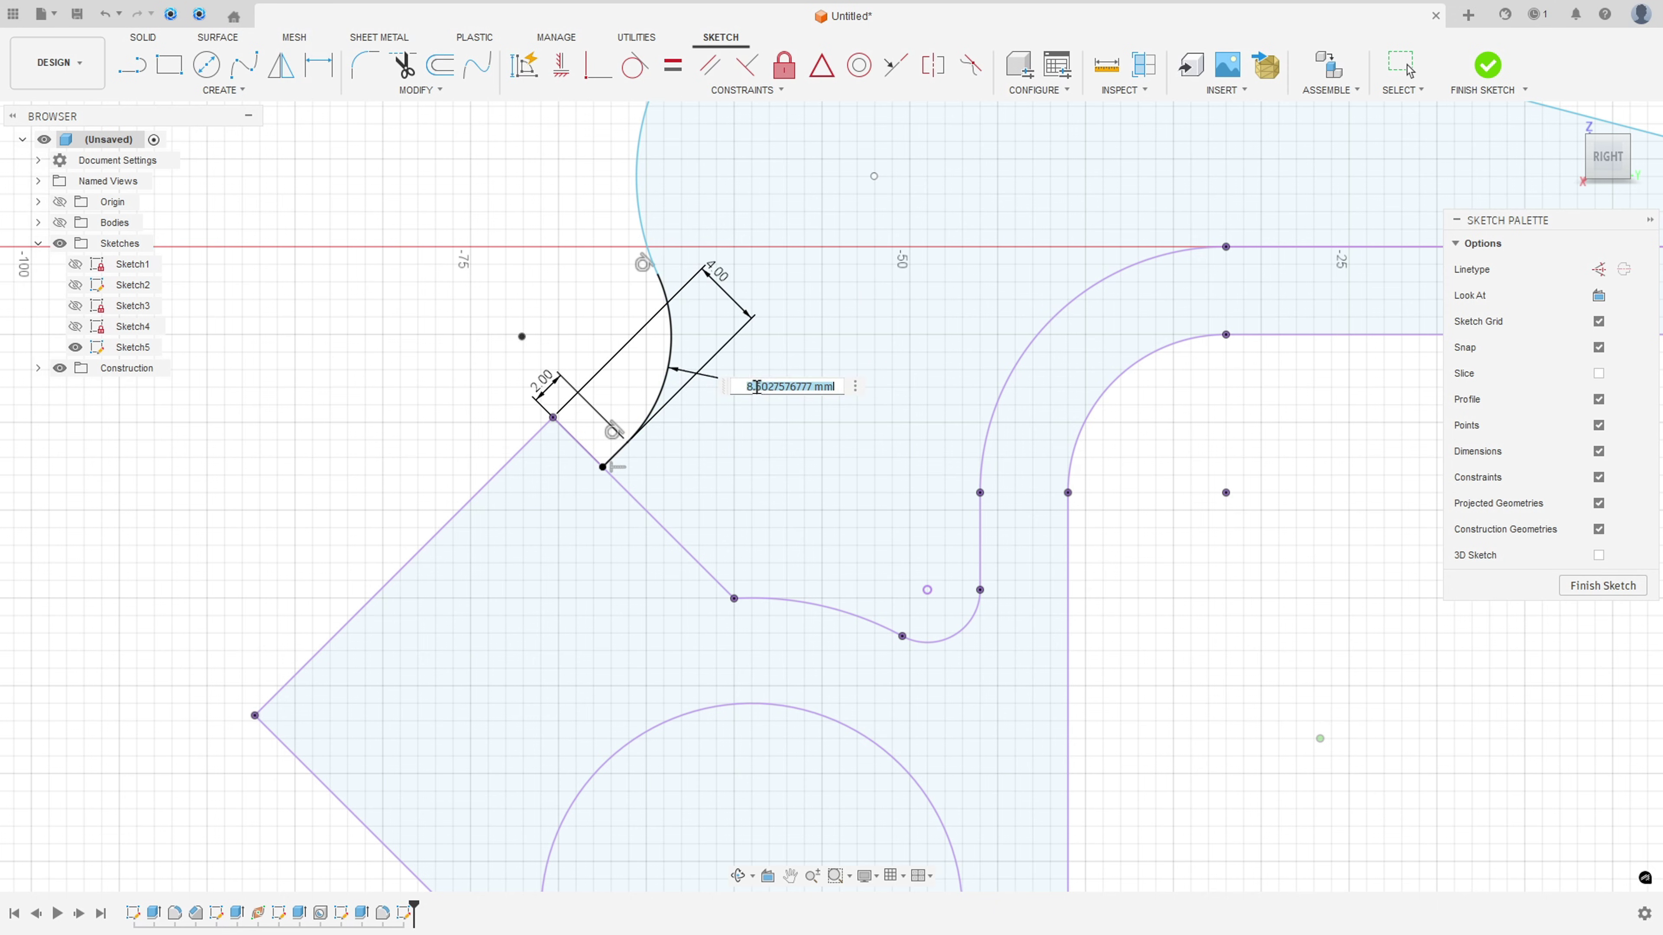
type("10")
key("Return")
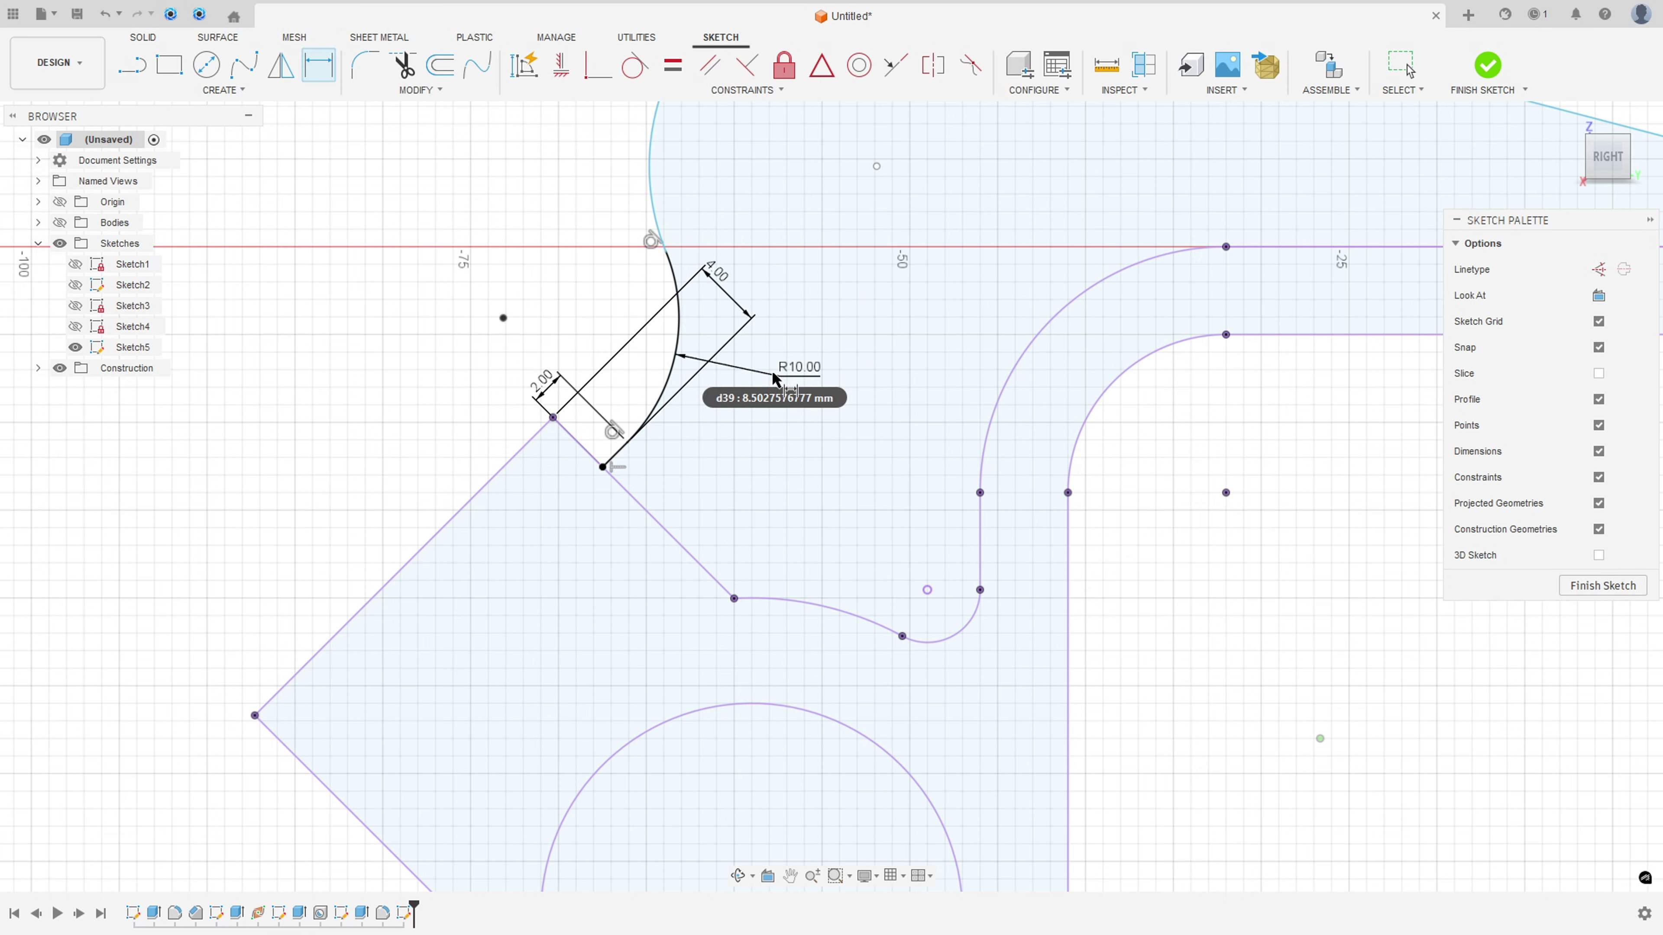
- Set the radius of the large upper arc in the rib outline to 30 mm
scroll(753, 256, "down", 2)
middle_click_drag(780, 249, 753, 541)
left_click(753, 287)
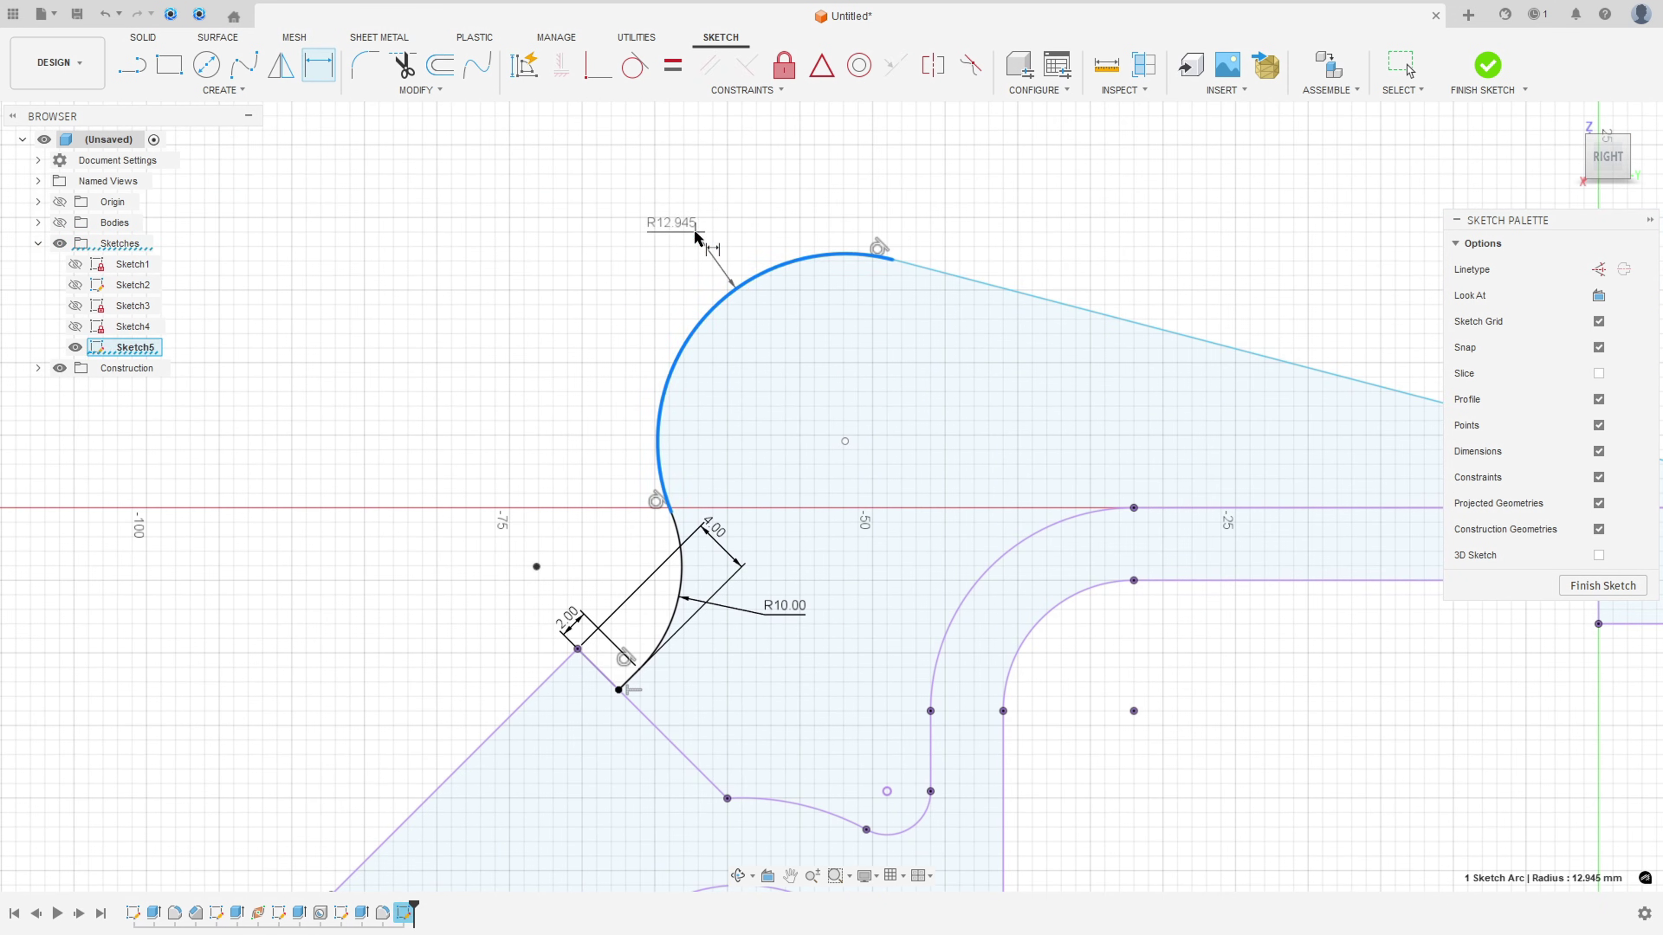
left_click(694, 232)
type("30")
key("Return")
- Set the angle between the sloping line and the arm's horizontal upper edge to 20°
scroll(917, 280, "down", 3)
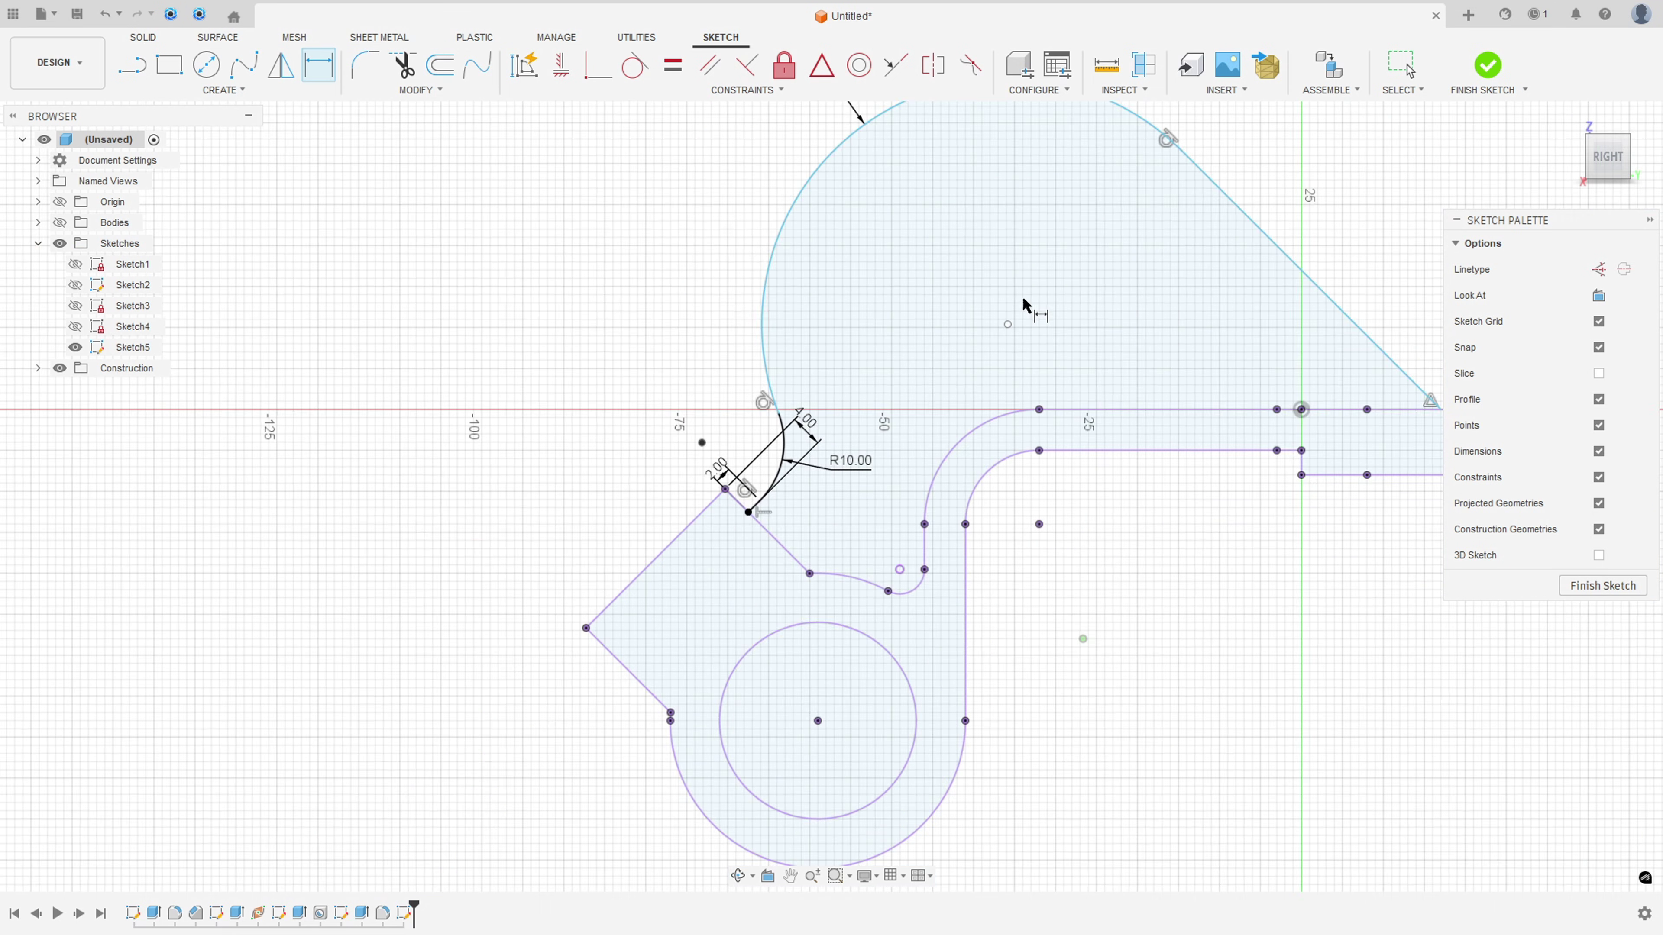
middle_click_drag(1103, 302, 784, 353)
left_click(1008, 367)
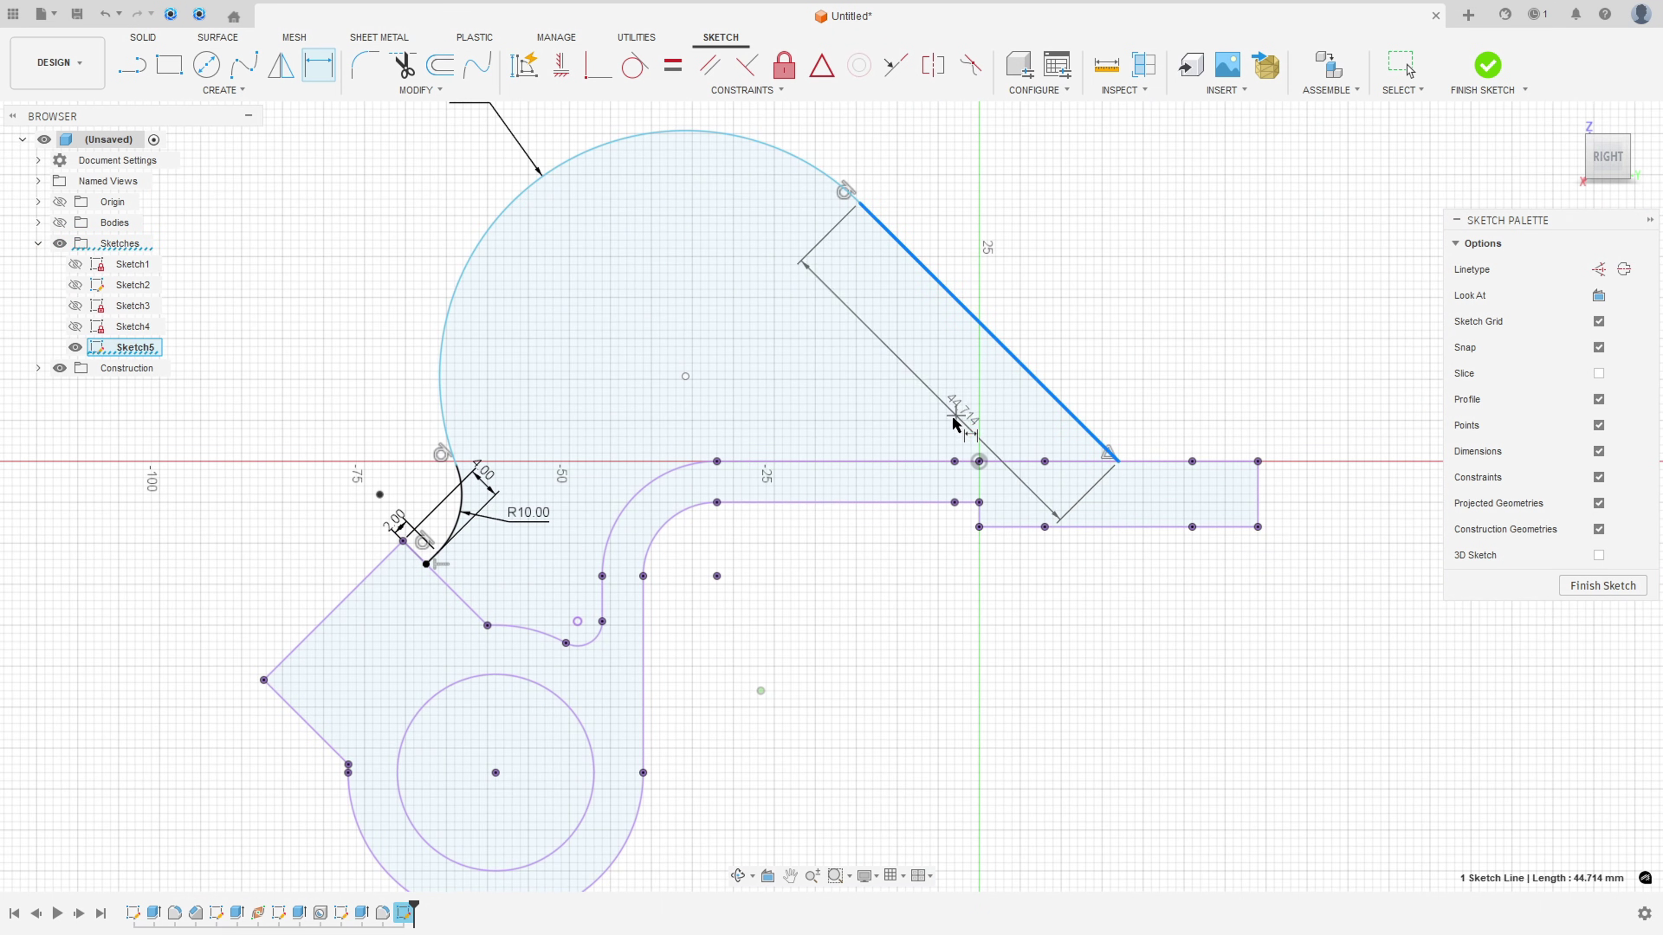
left_click(919, 460)
left_click(946, 406)
type("20")
key("Return")
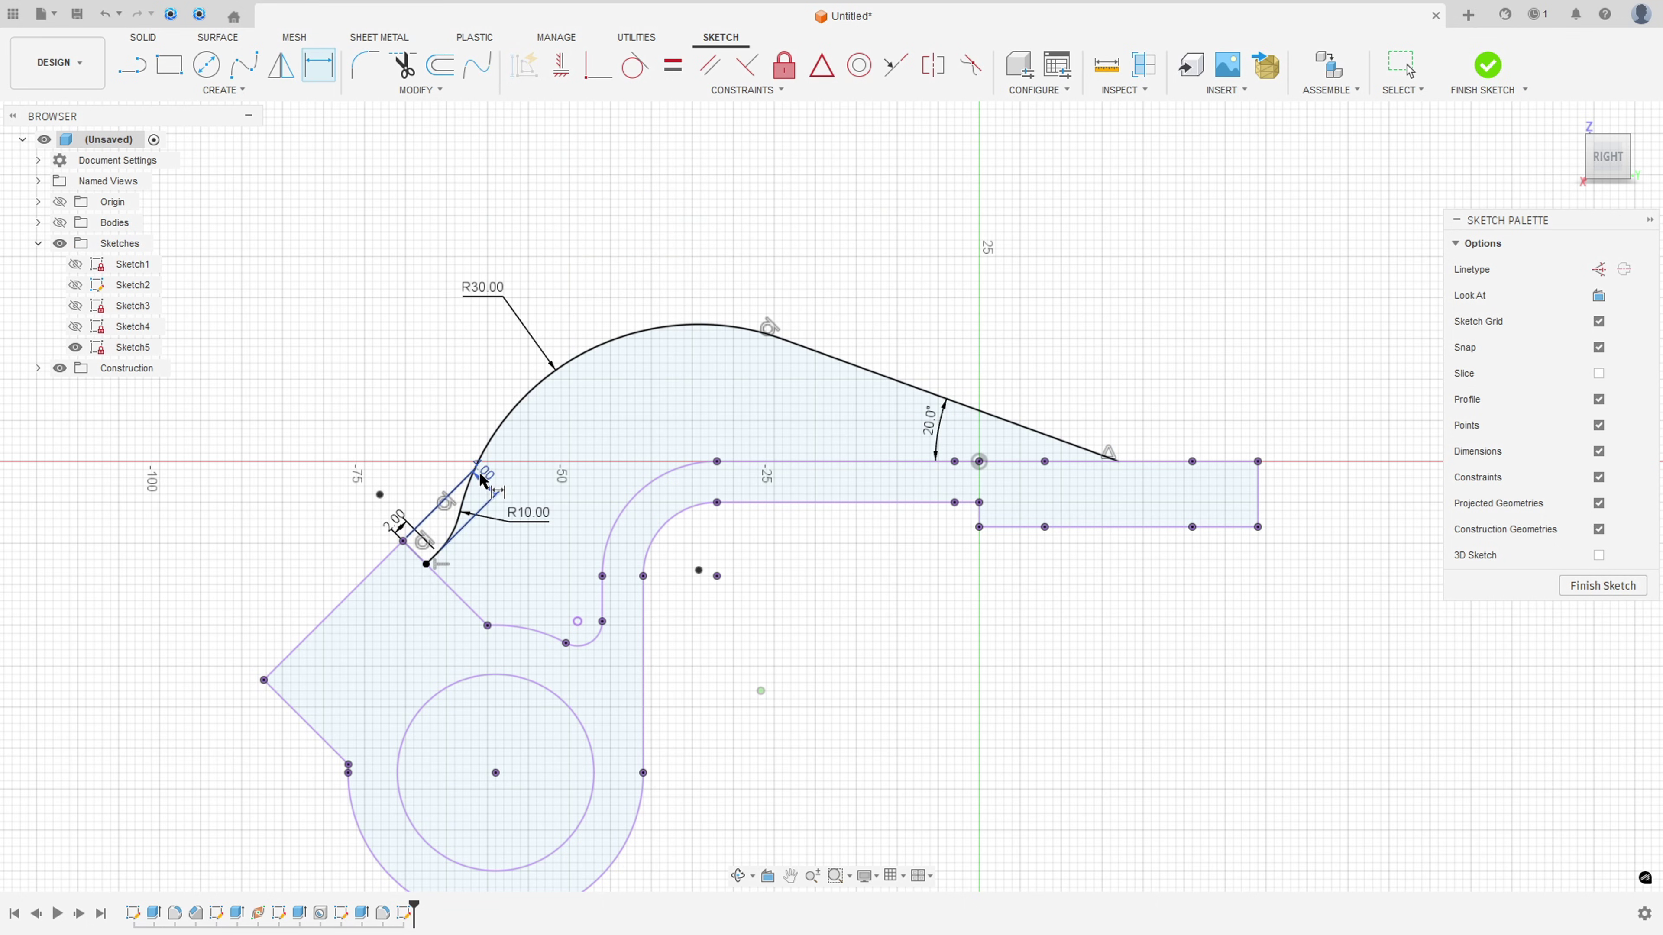
- Finish the rib sketch and show the bodies again
scroll(692, 551, "down", 2)
middle_click_drag(753, 539, 890, 468)
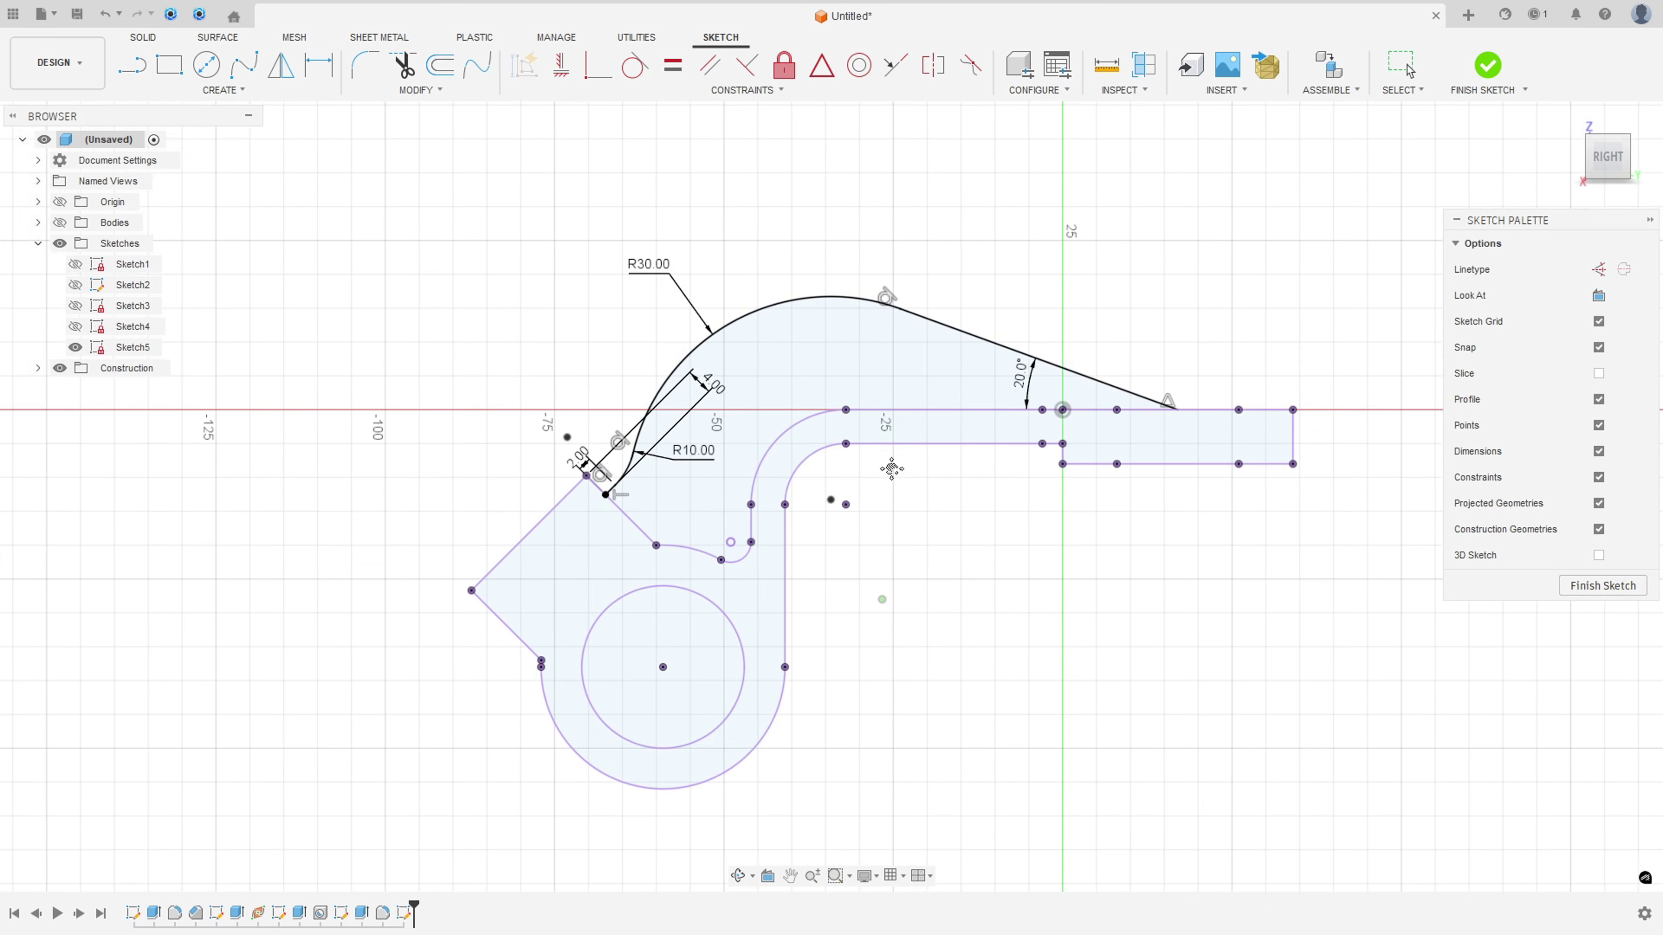
scroll(849, 466, "up", 2)
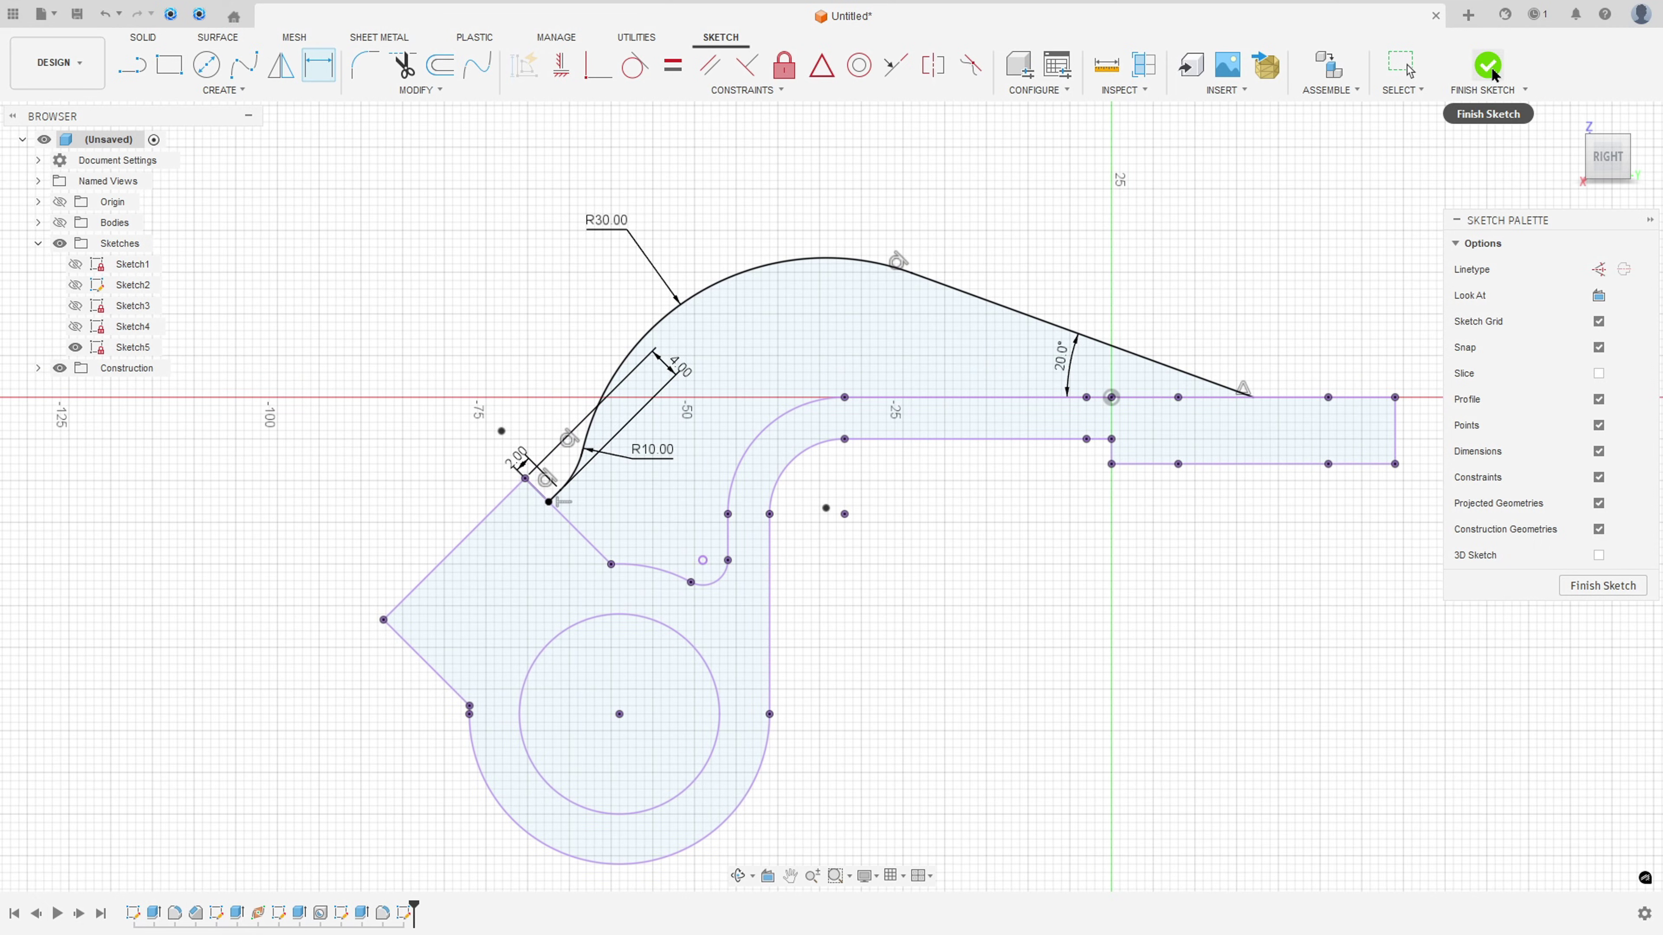
left_click(1488, 66)
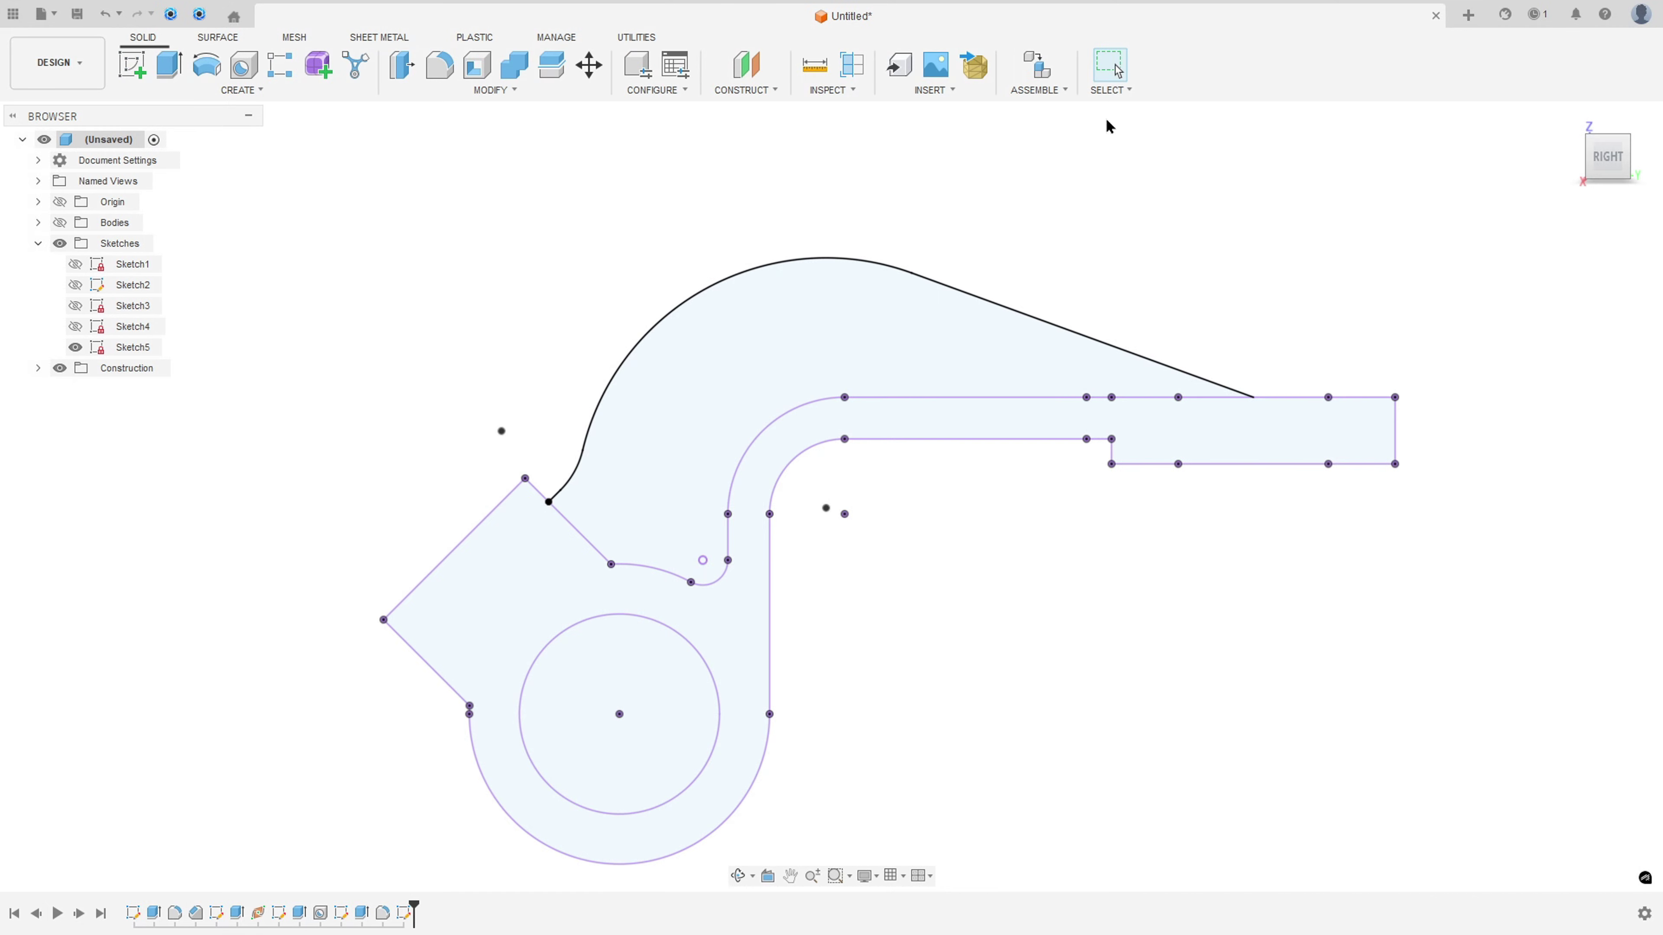
left_click(61, 225)
mouse_move(168, 235)
middle_mouse_down("shift")
mouse_move(534, 215)
mouse_move(563, 272)
middle_mouse_up("shift")
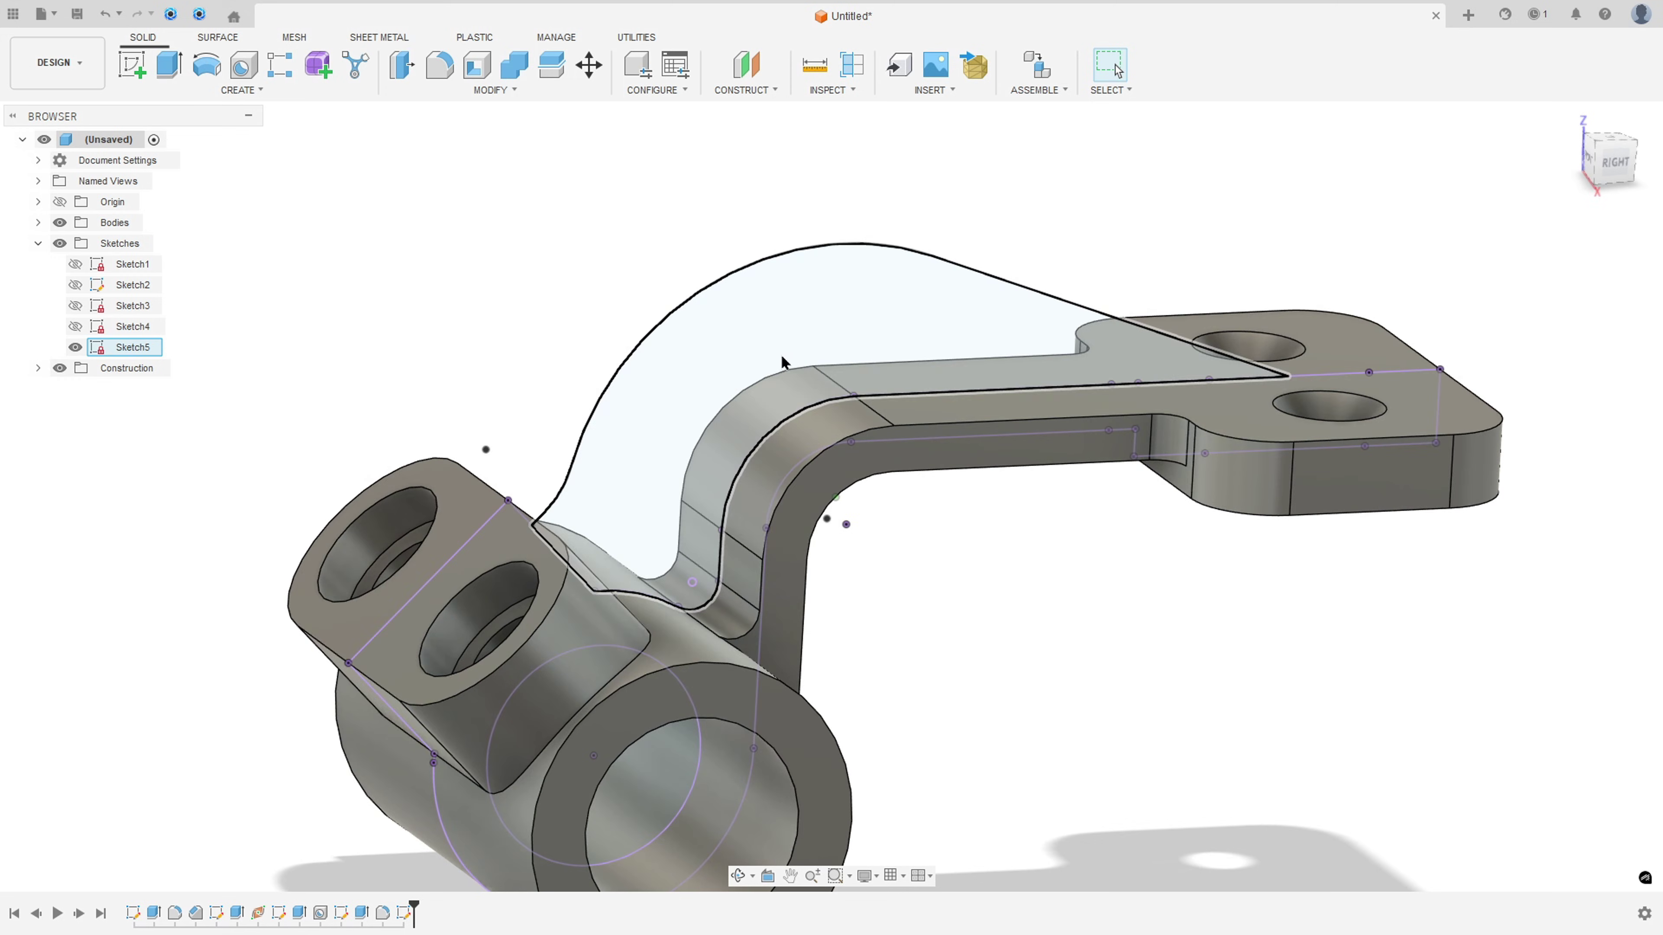
middle_click_drag(784, 362, 839, 327, "shift")
left_click(1102, 342)
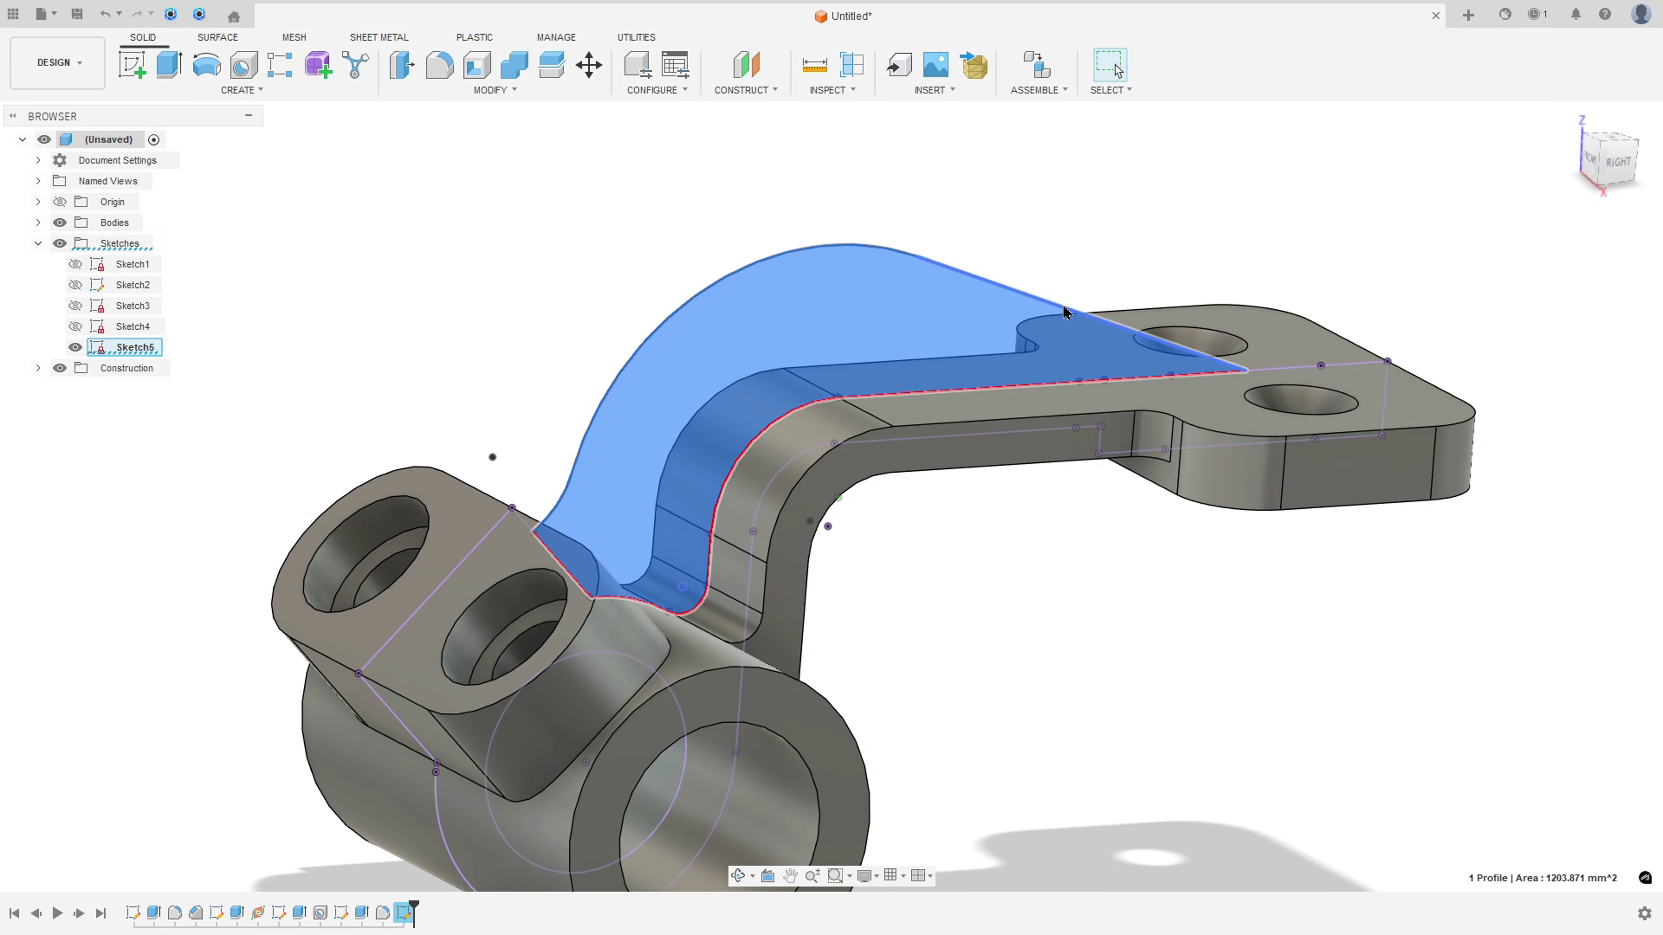
left_click(558, 233)
middle_click_drag(559, 233, 519, 231, "shift")
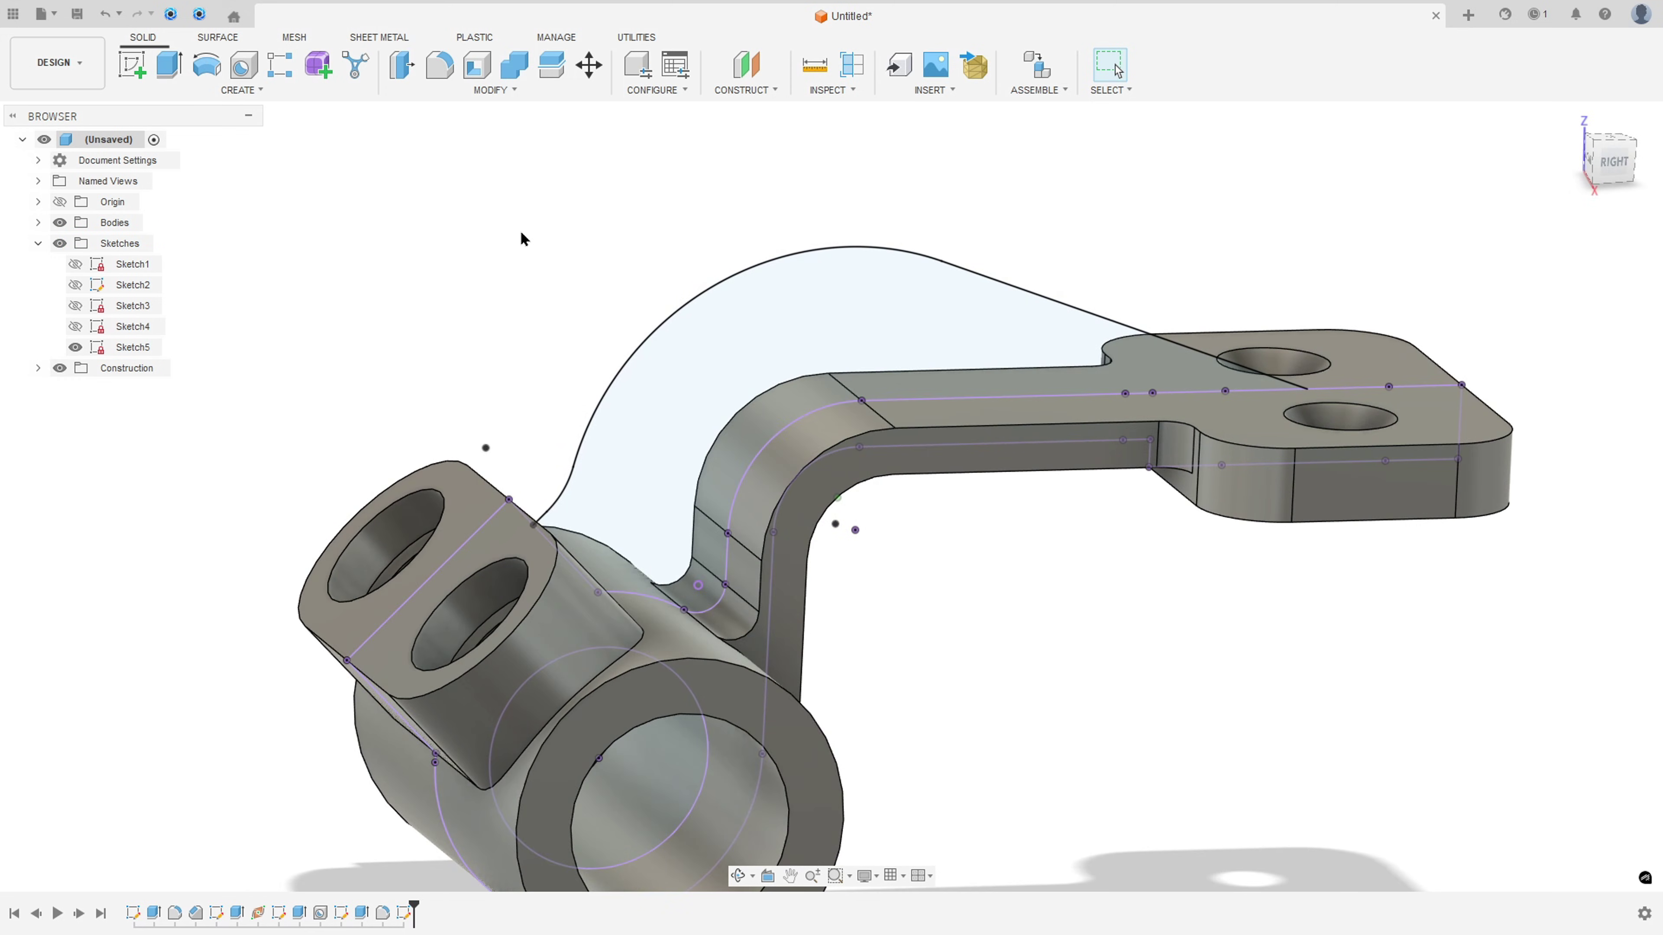
- Create a 6 mm thick symmetric rib from the open curved outline, extending to the next faces of the bracket
left_click(236, 93)
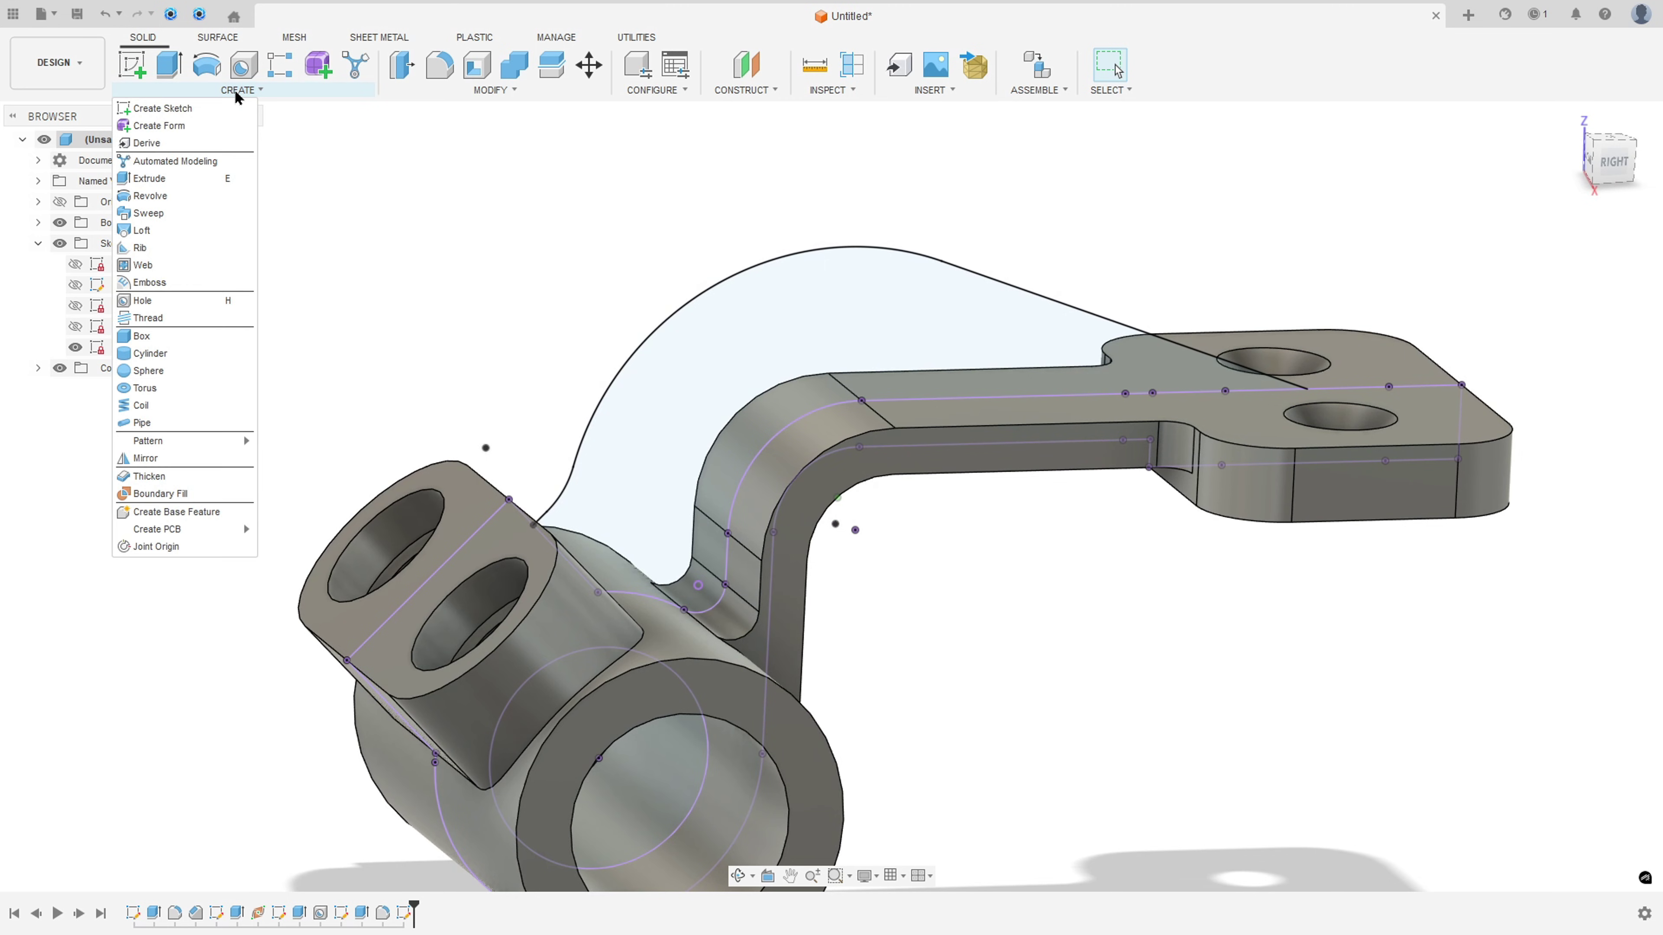
left_click(153, 247)
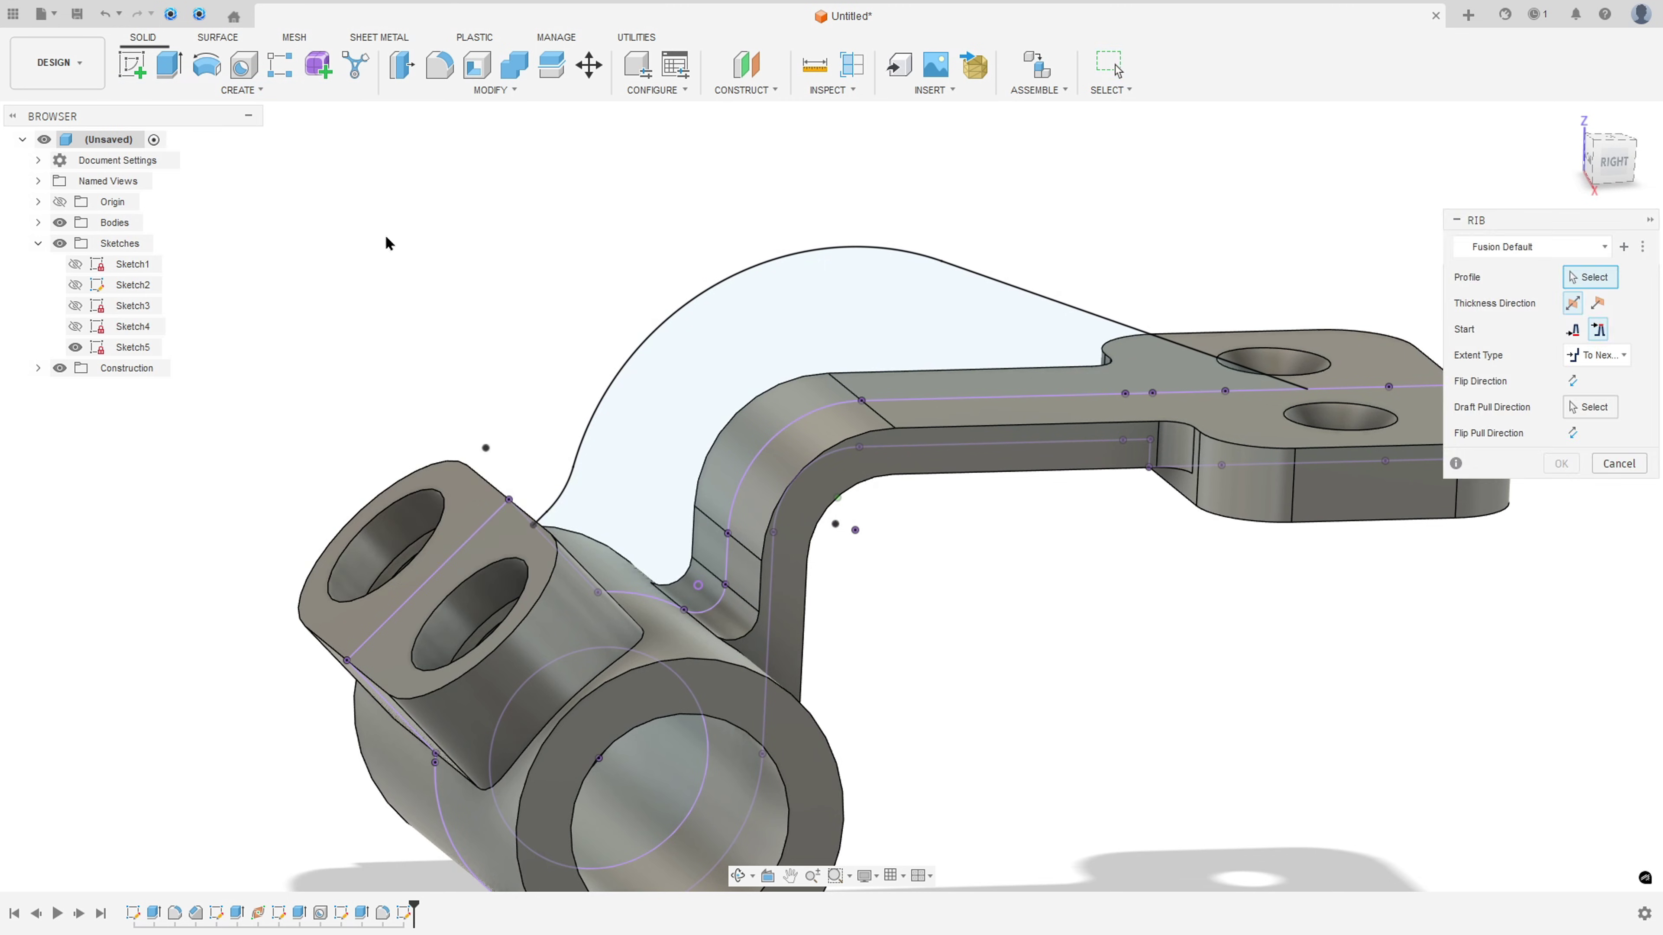
left_click(691, 306)
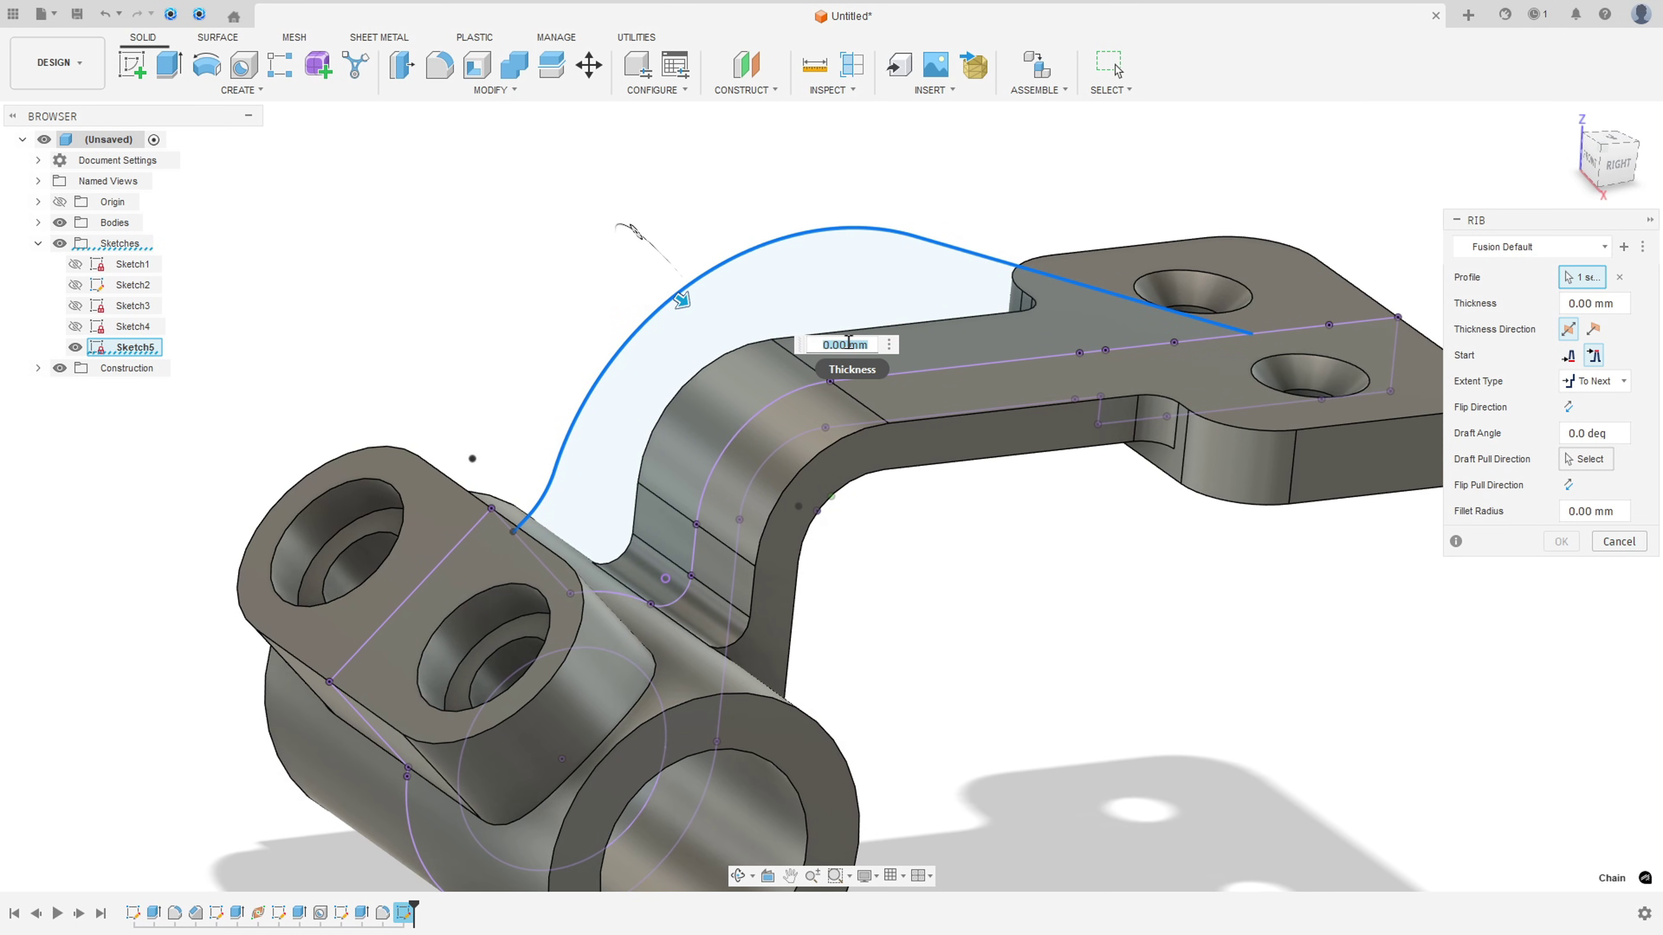
type("6")
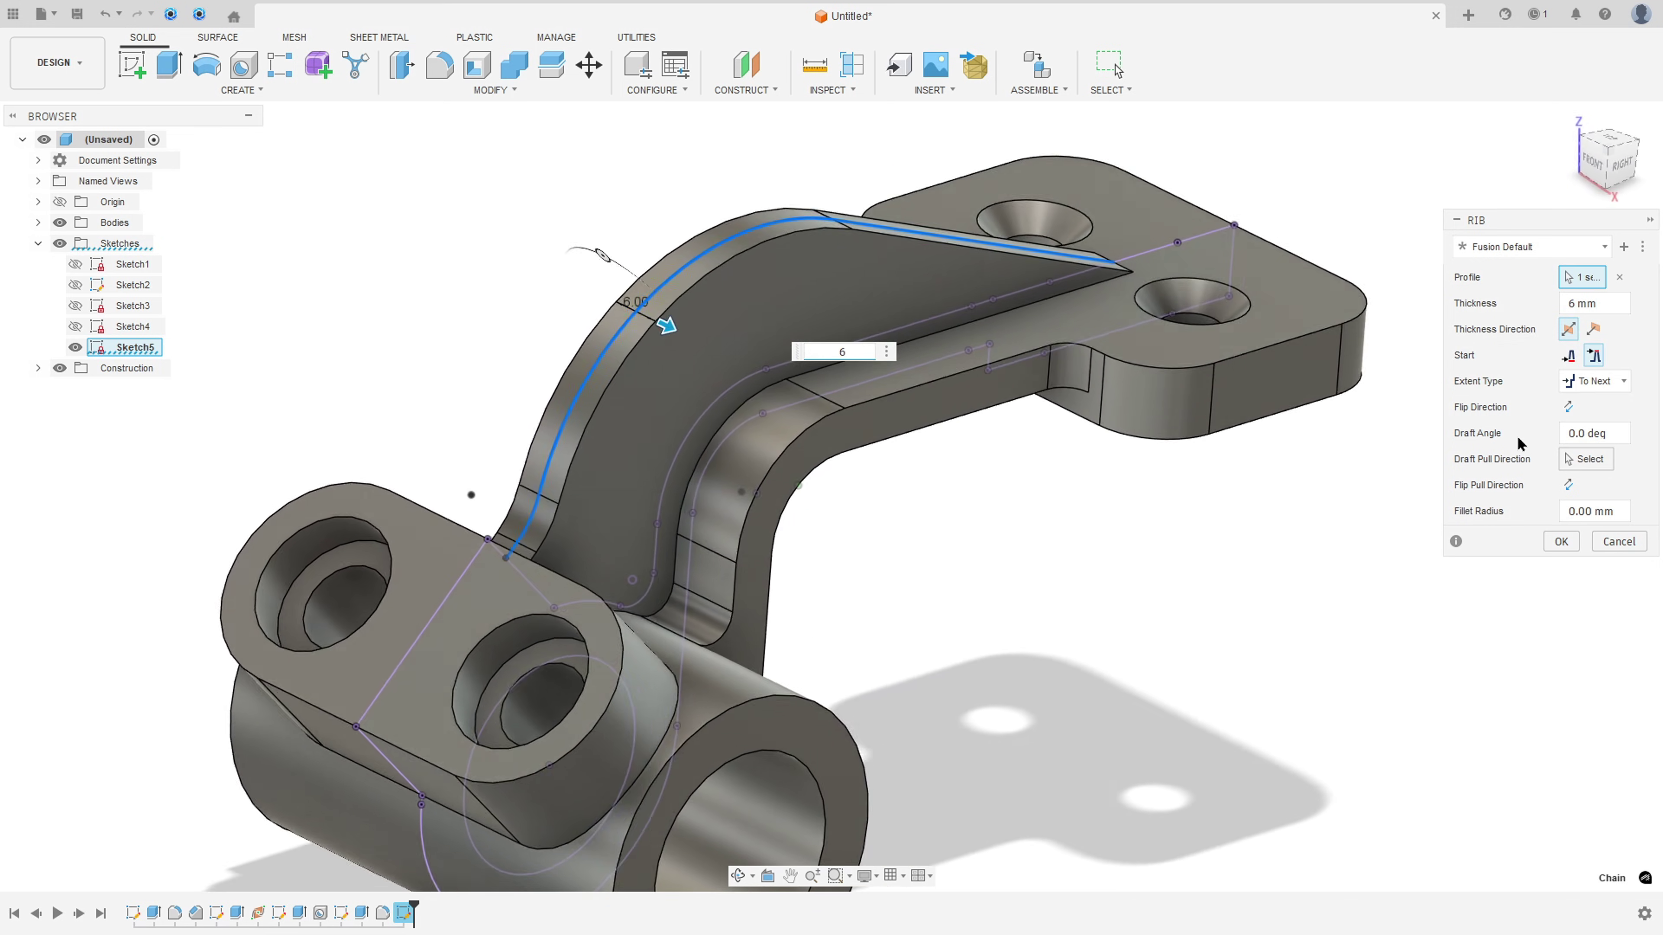
left_click(1561, 541)
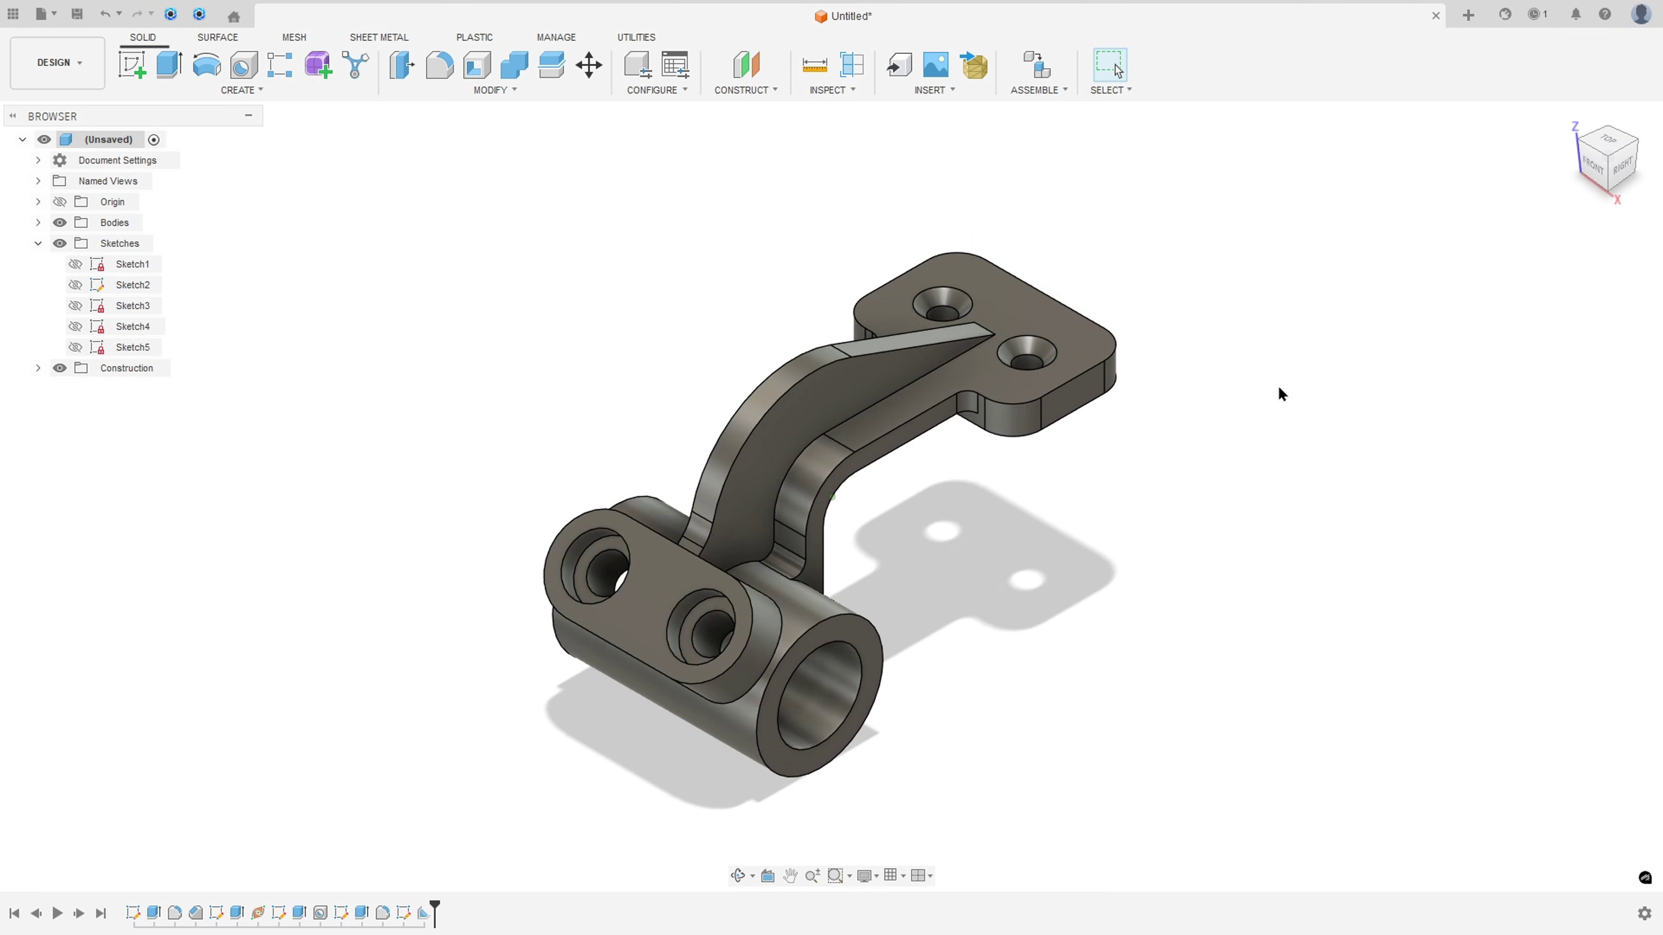
- Apply the Paint - Enamel Glossy (Red) appearance to the end plate's countersink faces, the pad's counterbore floors and all exposed rib faces
key("a")
scroll(1069, 416, "up", 3)
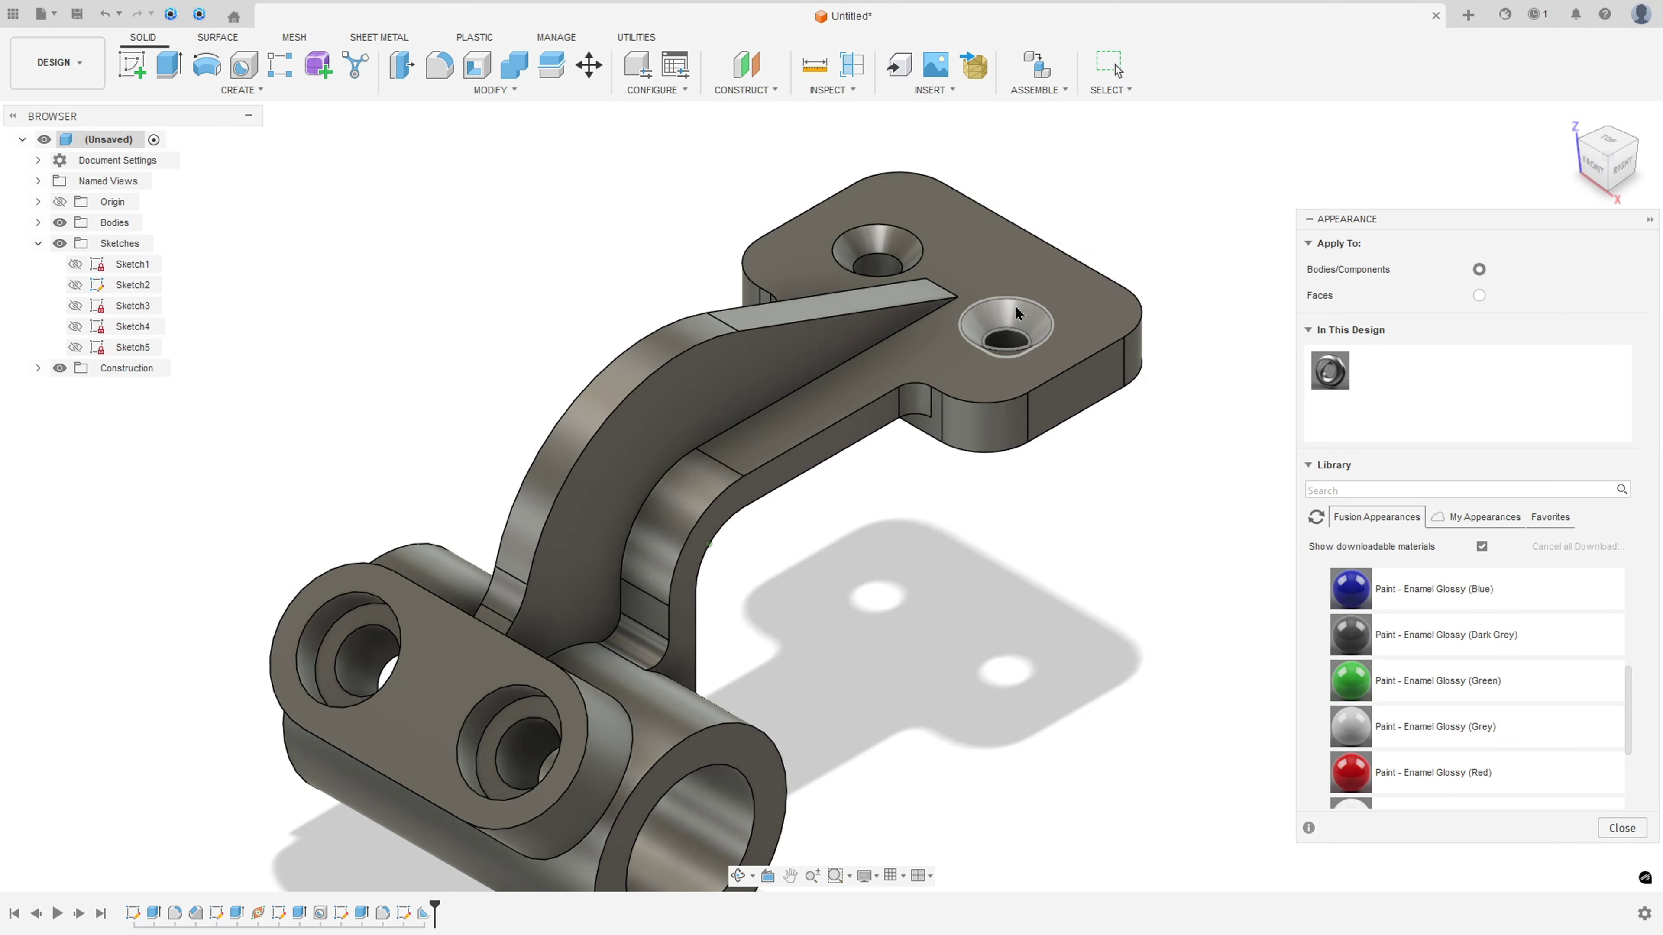
left_click(1016, 313)
left_click(877, 244, "ctrl")
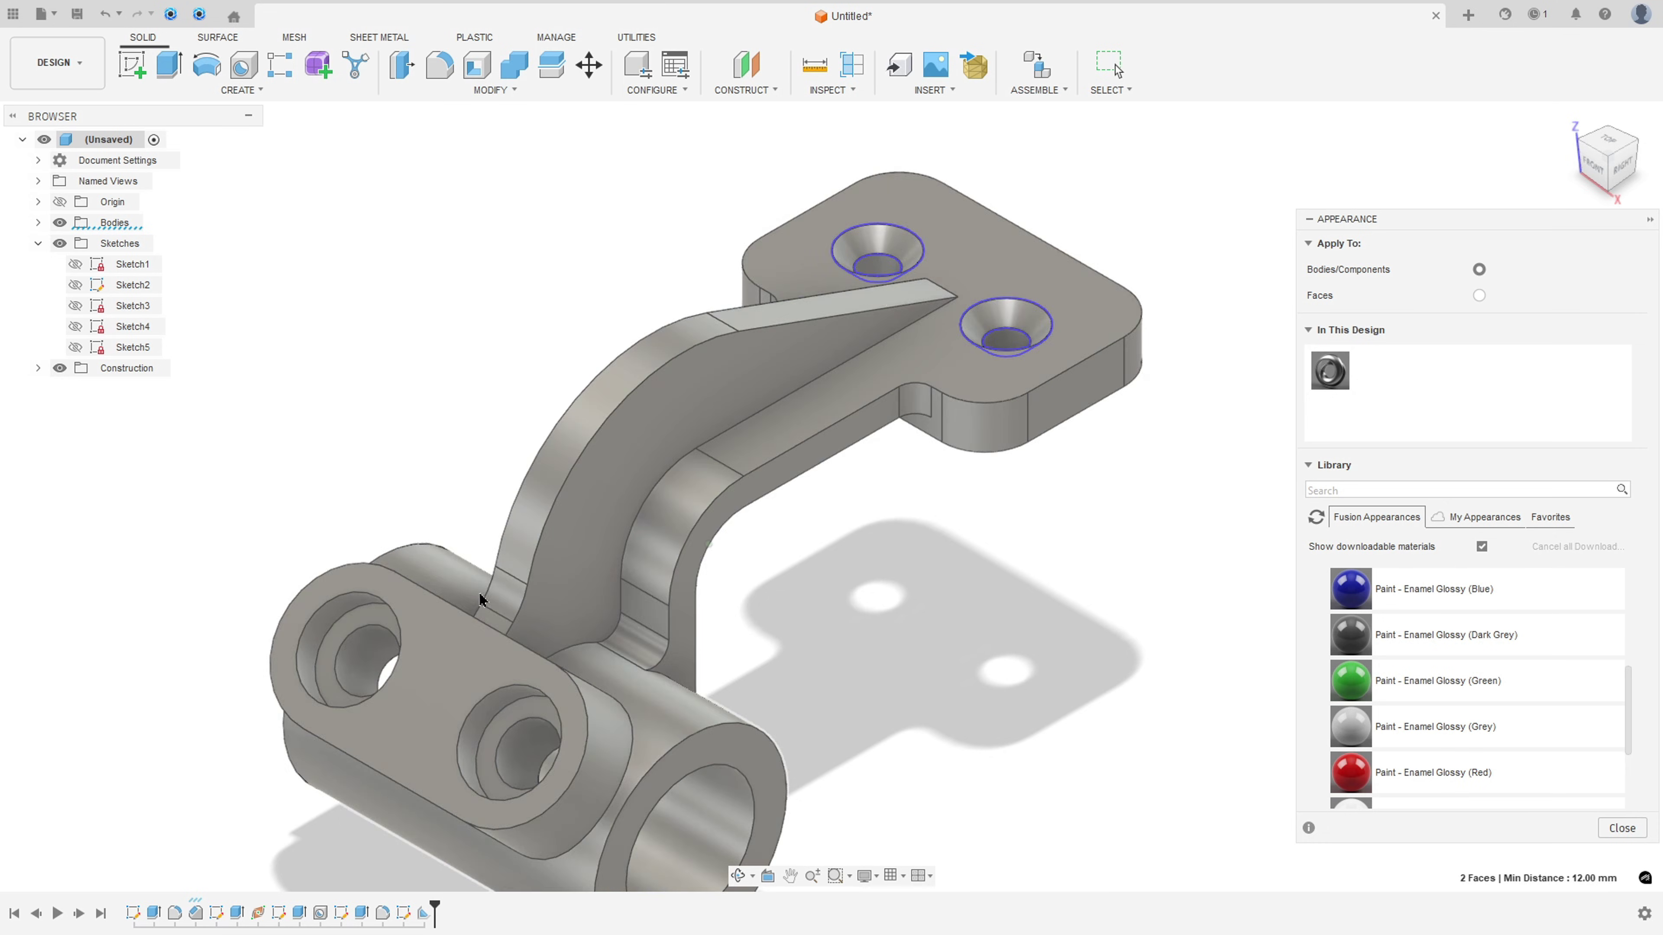
left_click(334, 652, "ctrl")
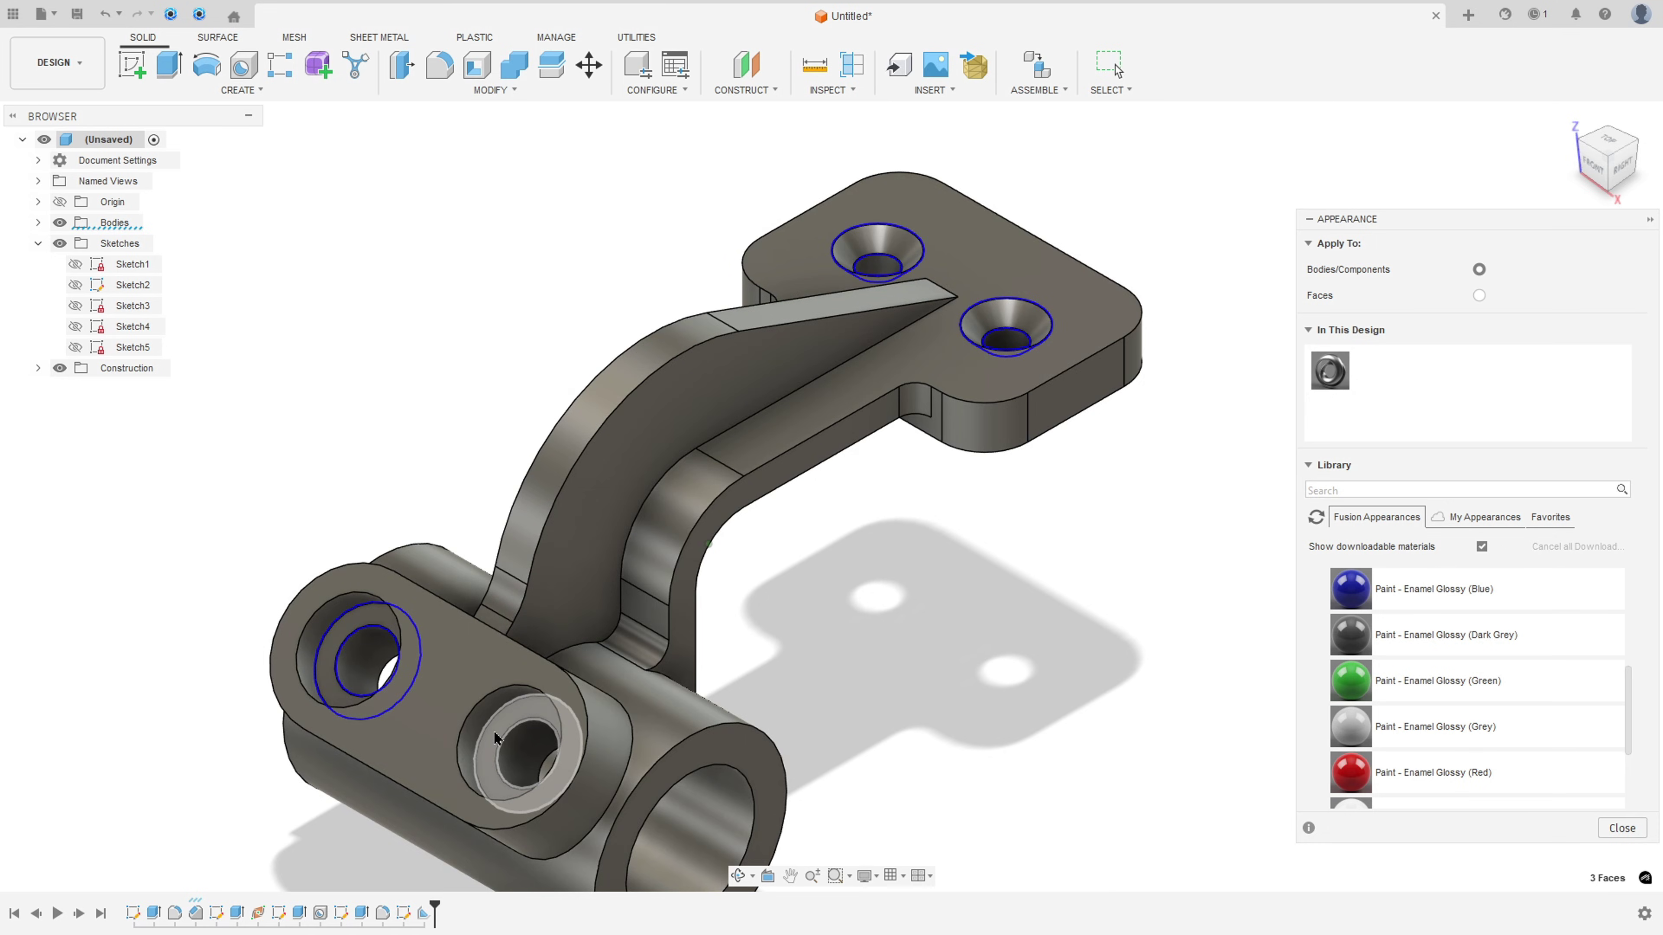
left_click(495, 738, "ctrl")
left_click(742, 369, "ctrl")
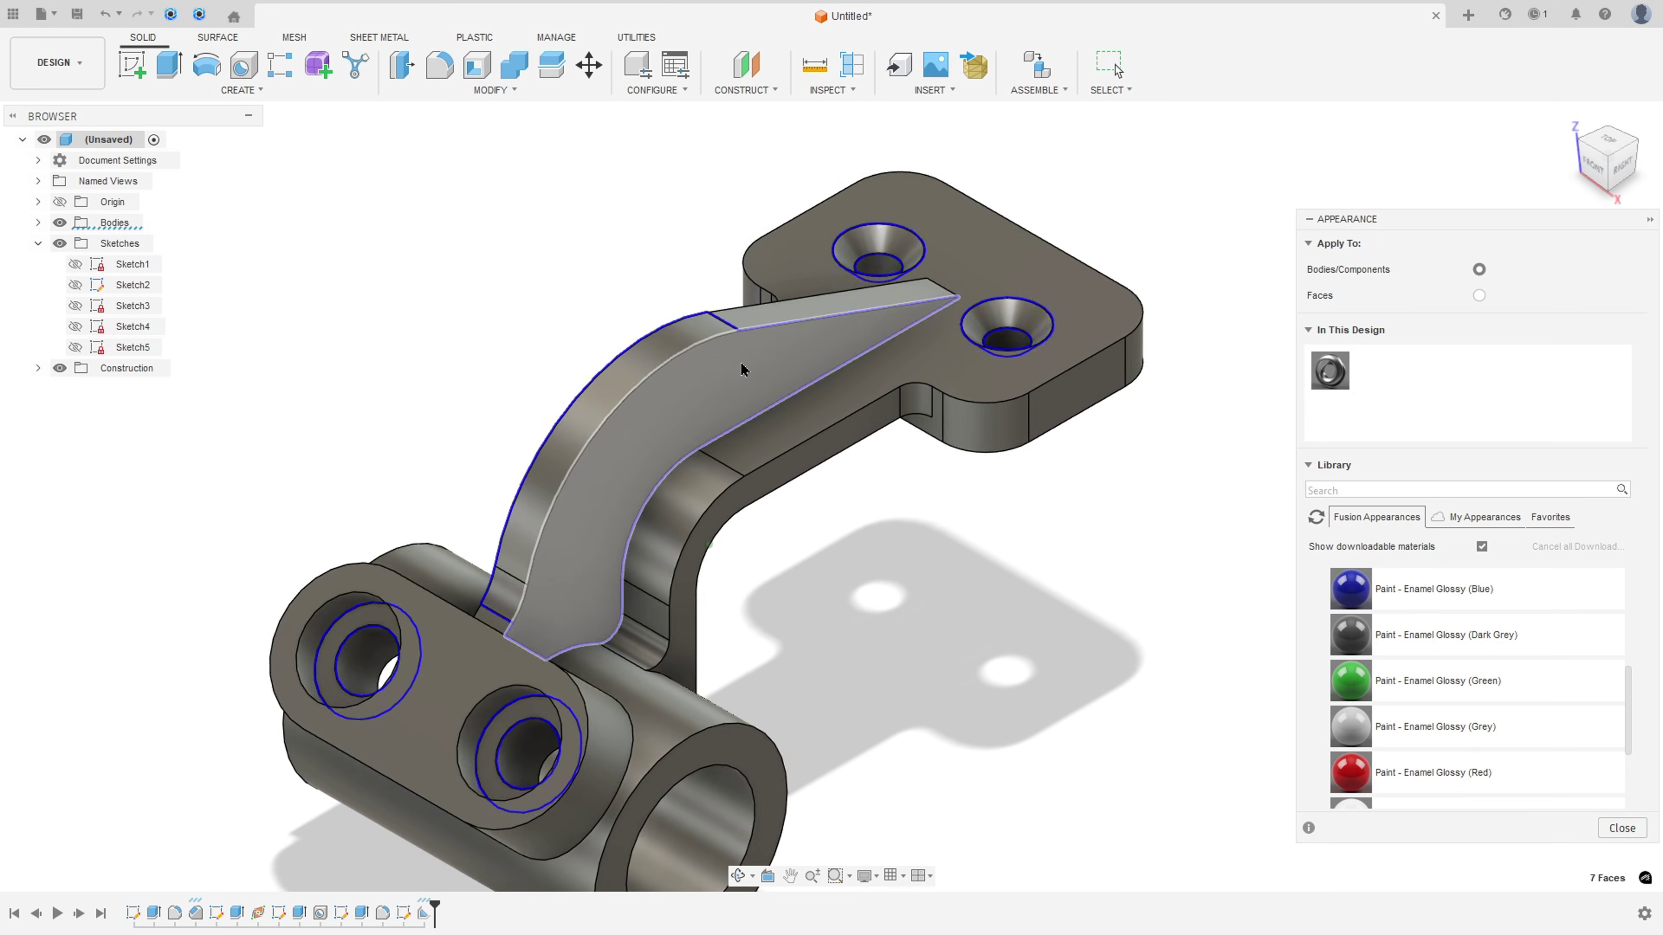
scroll(482, 542, "up", 5)
left_click(478, 513, "ctrl")
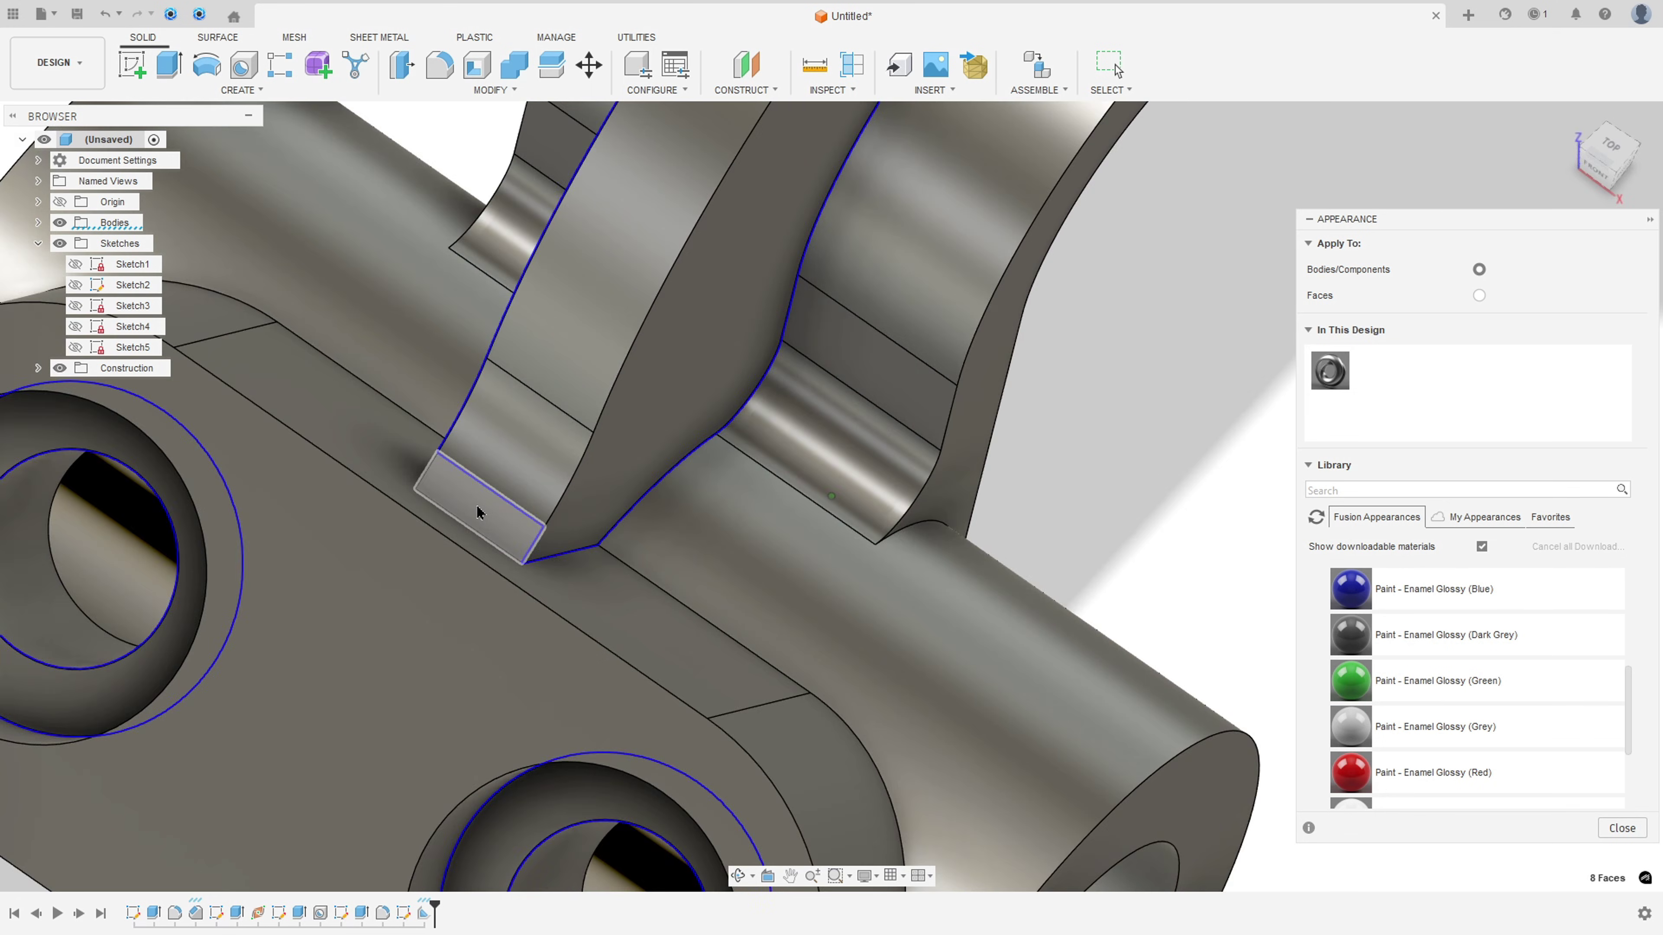
left_click(478, 512, "ctrl")
middle_click_drag(478, 512, 979, 363, "shift")
left_click(987, 453, "ctrl")
scroll(987, 453, "down", 4)
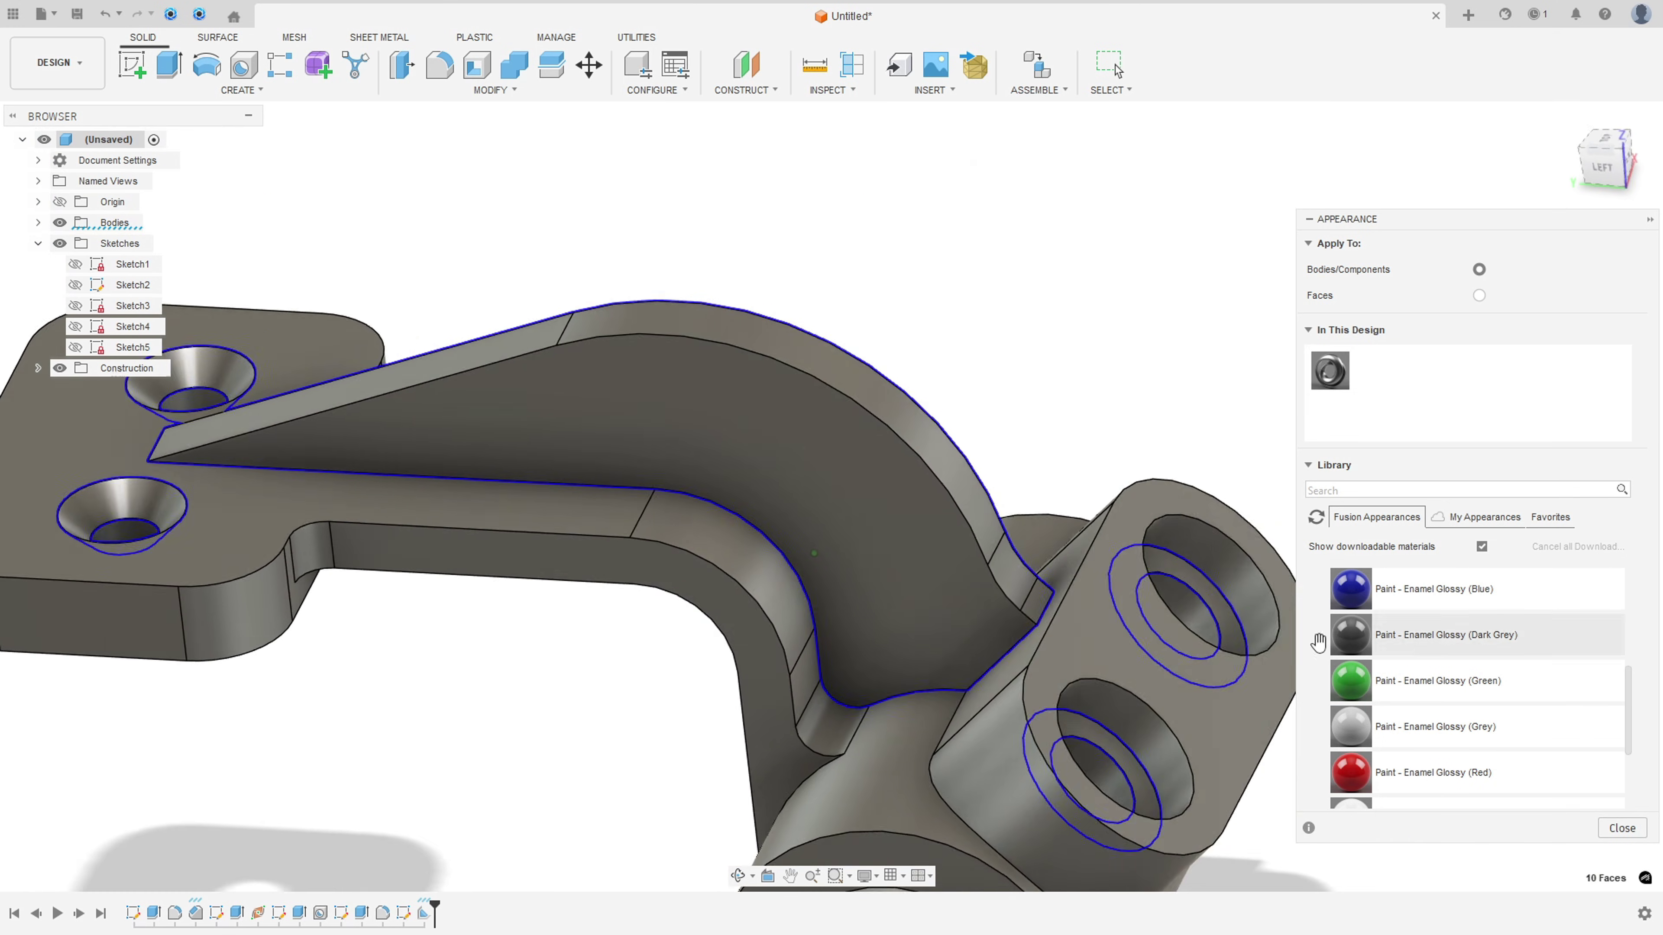
left_click_drag(1351, 772, 913, 580)
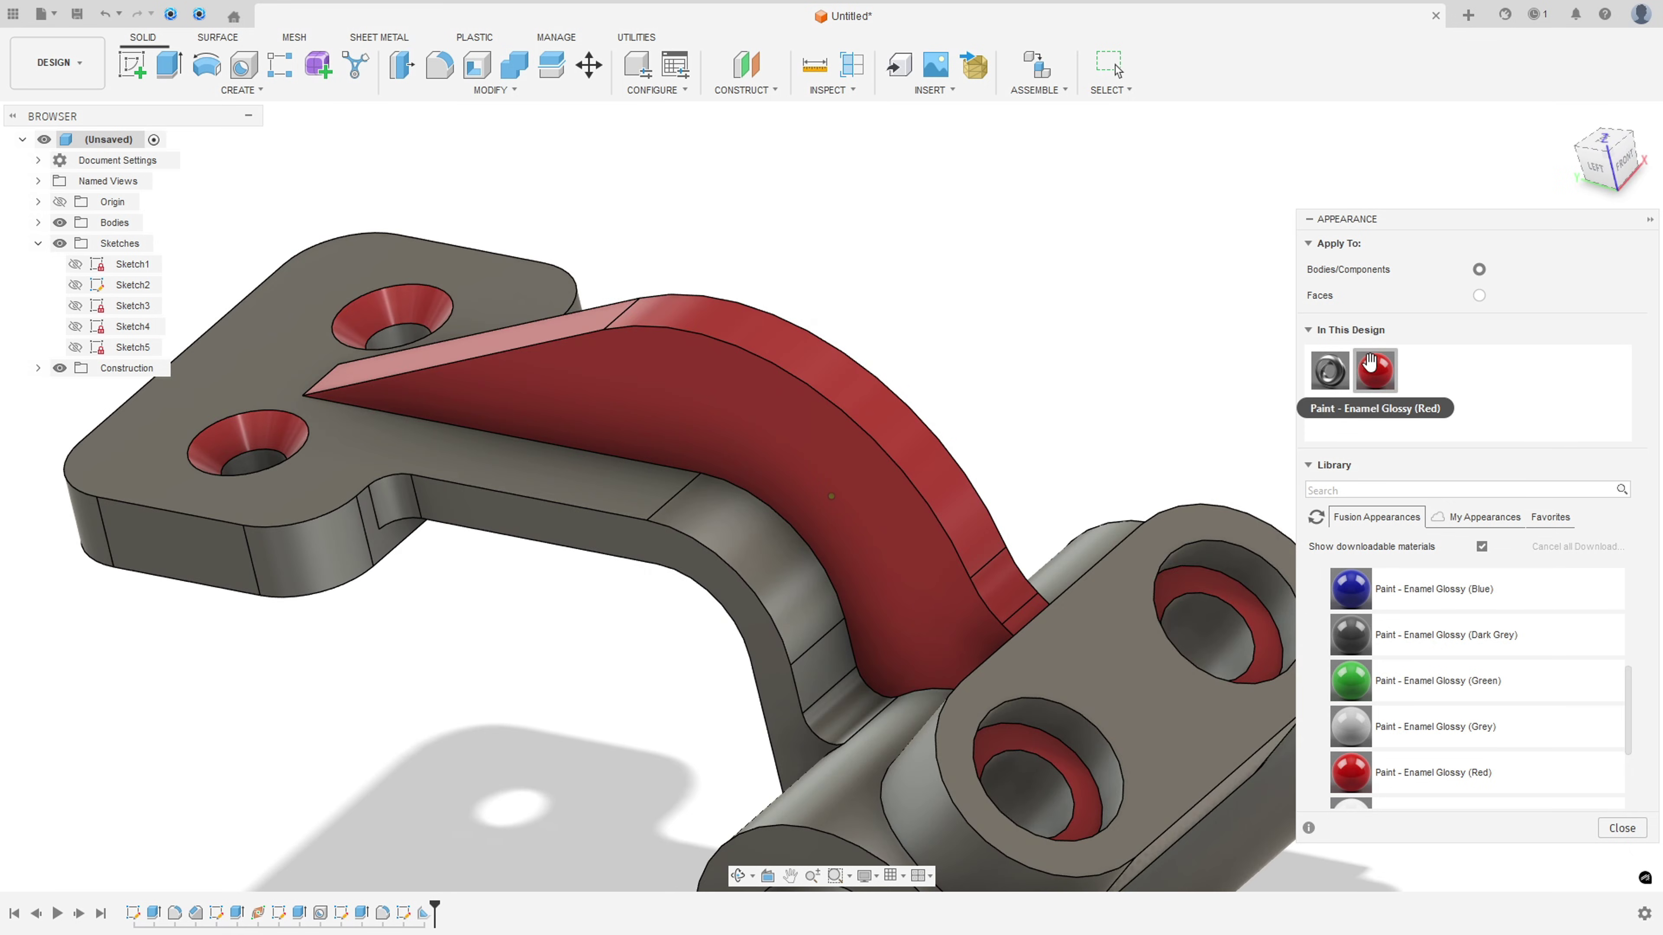
- Shift the hue of the Paint - Enamel Glossy (Red) appearance slightly towards orange
double_click(1371, 362)
left_click_drag(1279, 303, 1271, 304)
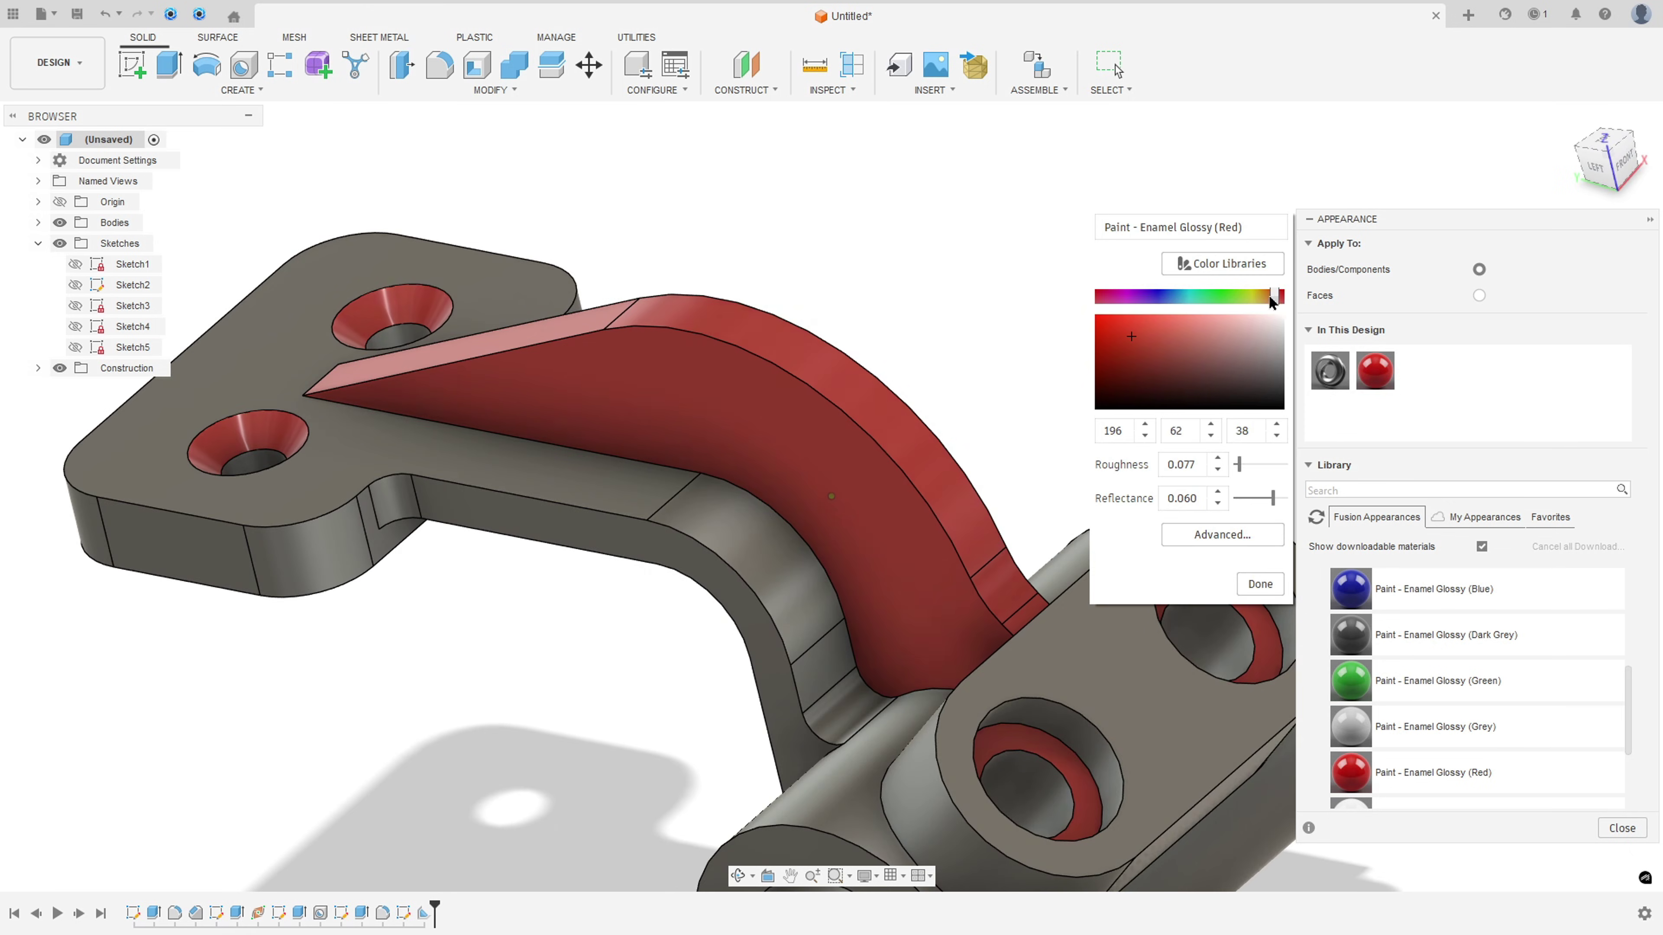
middle_click_drag(951, 332, 1254, 451, "shift")
- Darken the Steel - Satin appearance to RGB 105, 105, 105 and close the appearance settings
double_click(1329, 372)
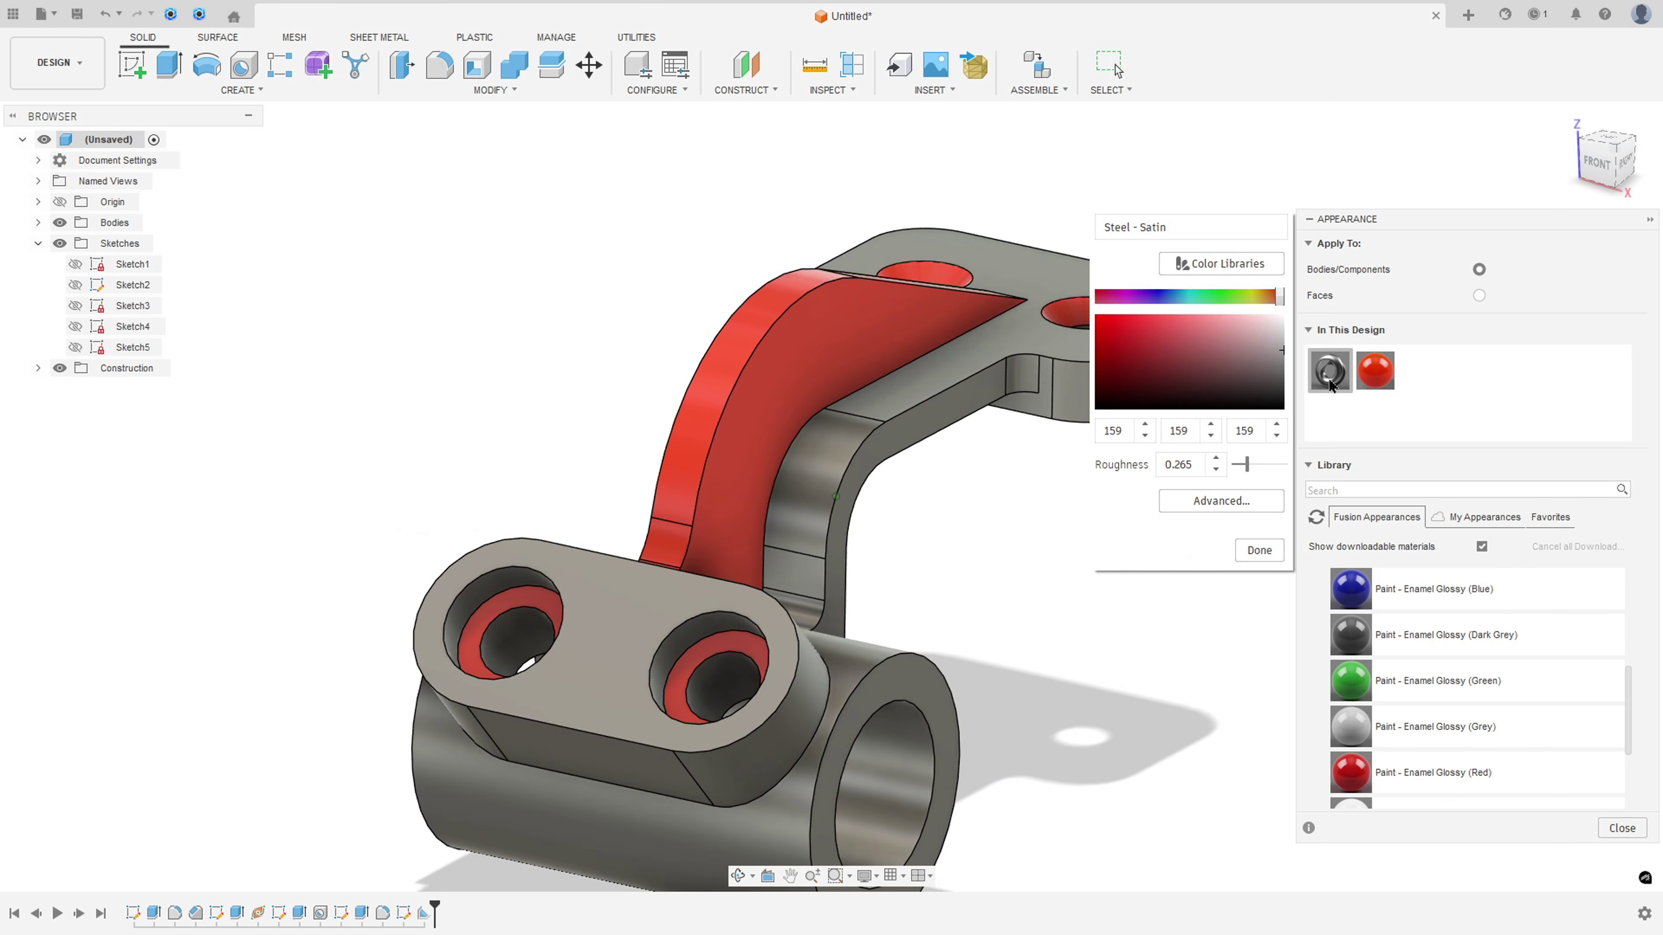
left_click_drag(1285, 355, 1285, 374)
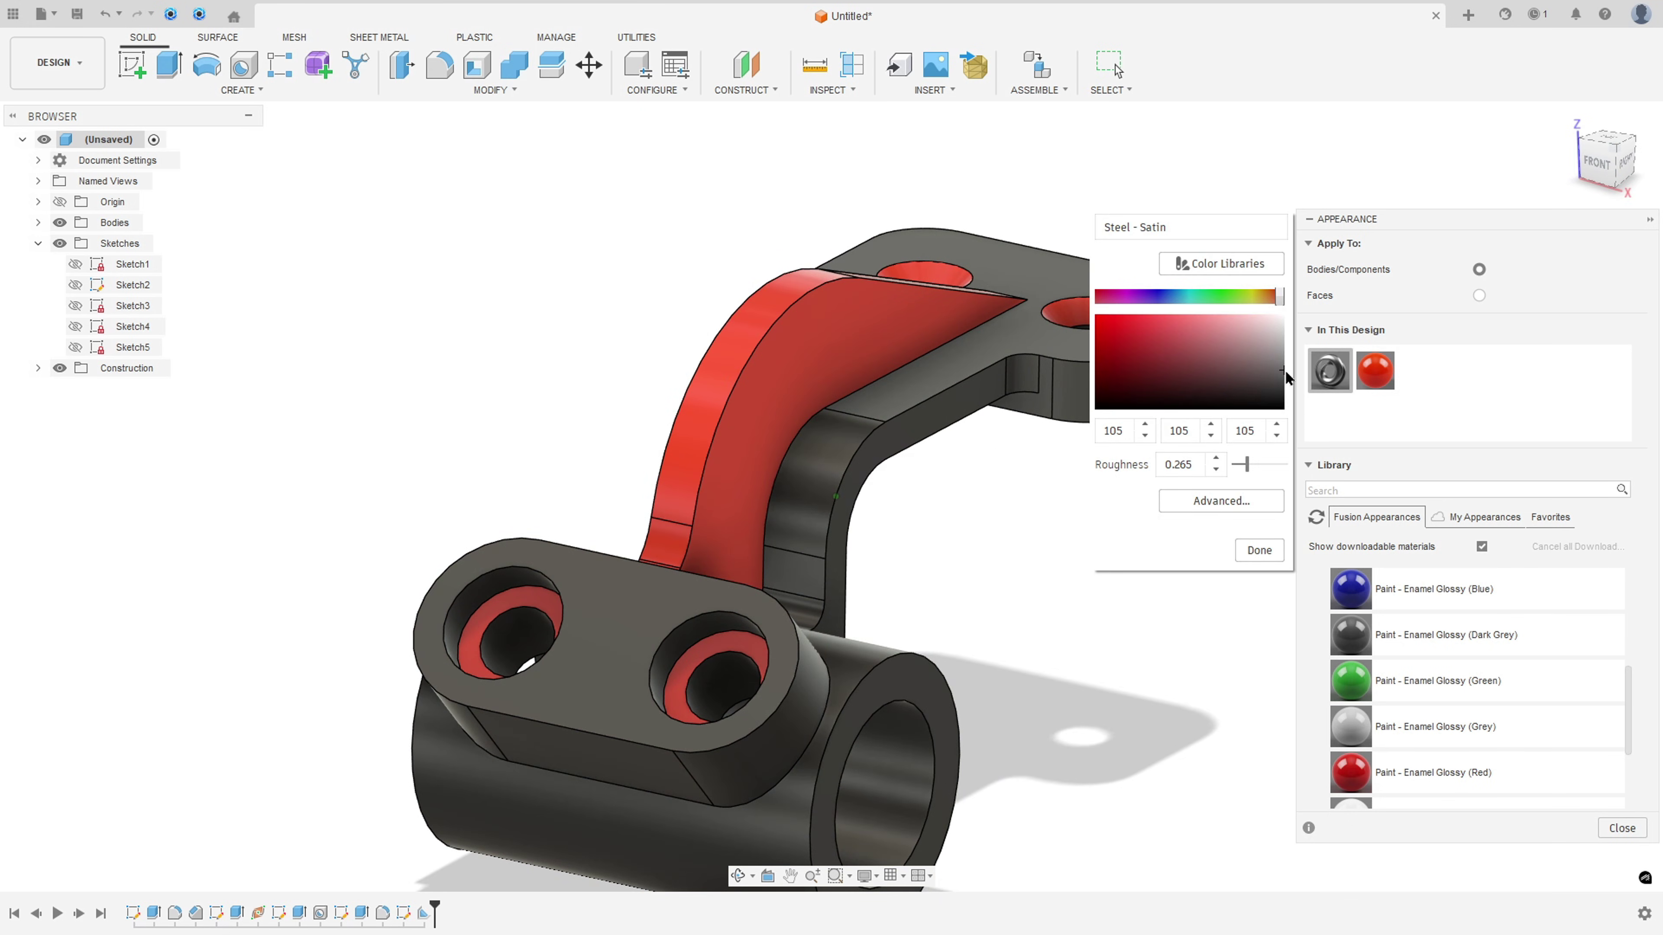
left_click(1258, 550)
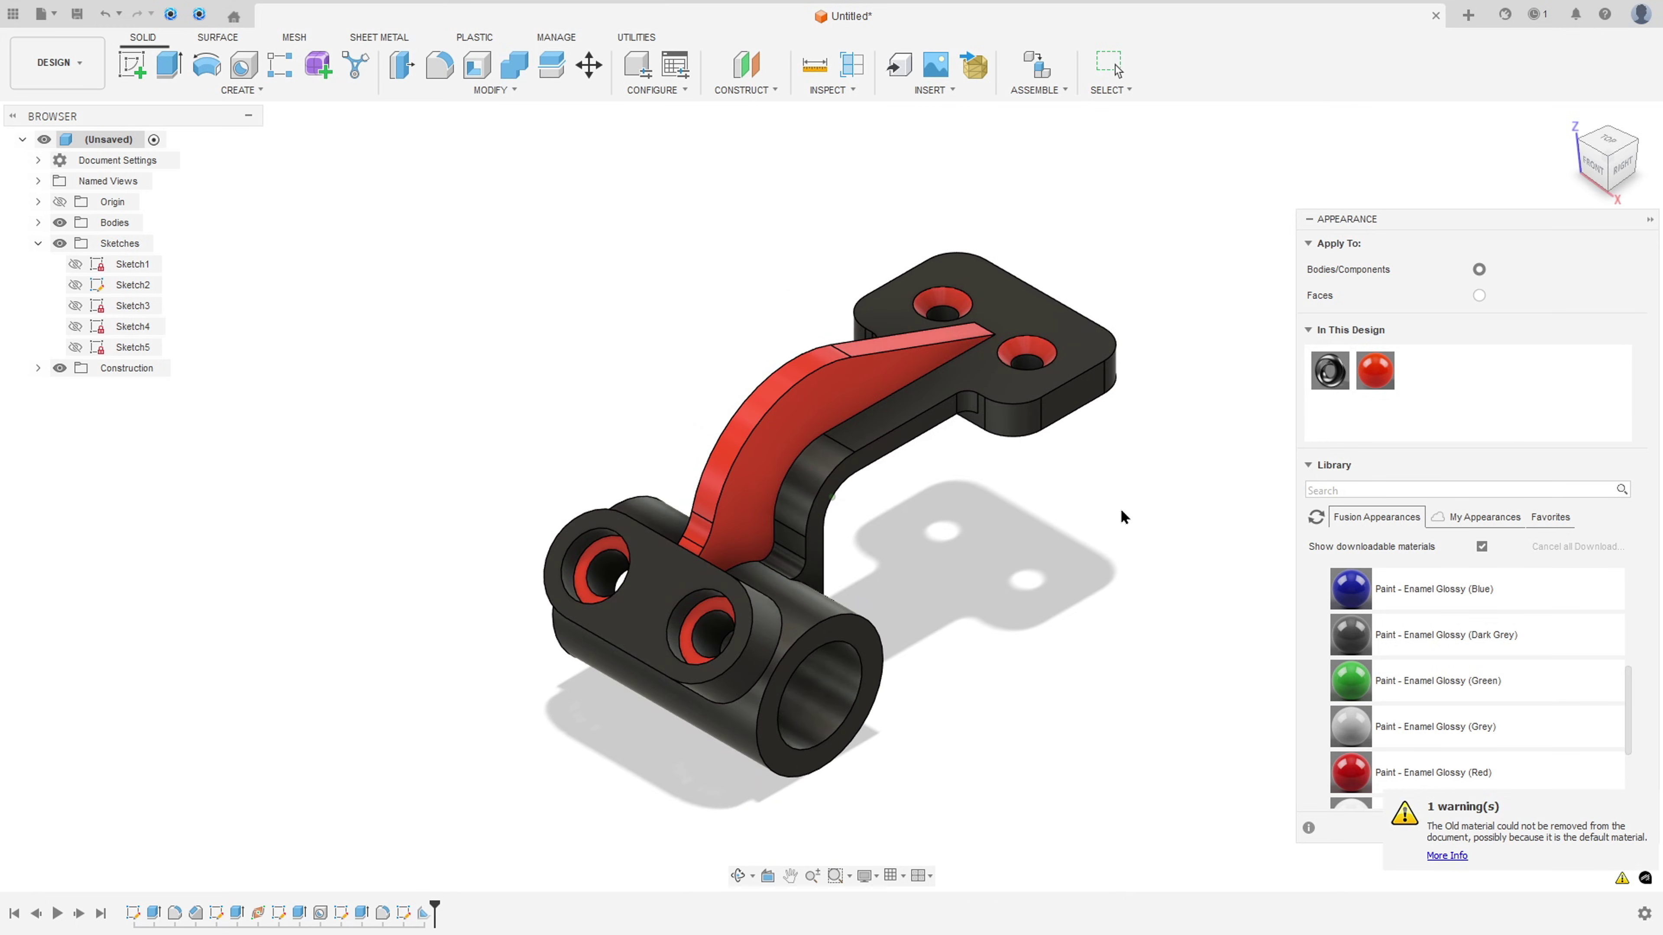
key("Escape")
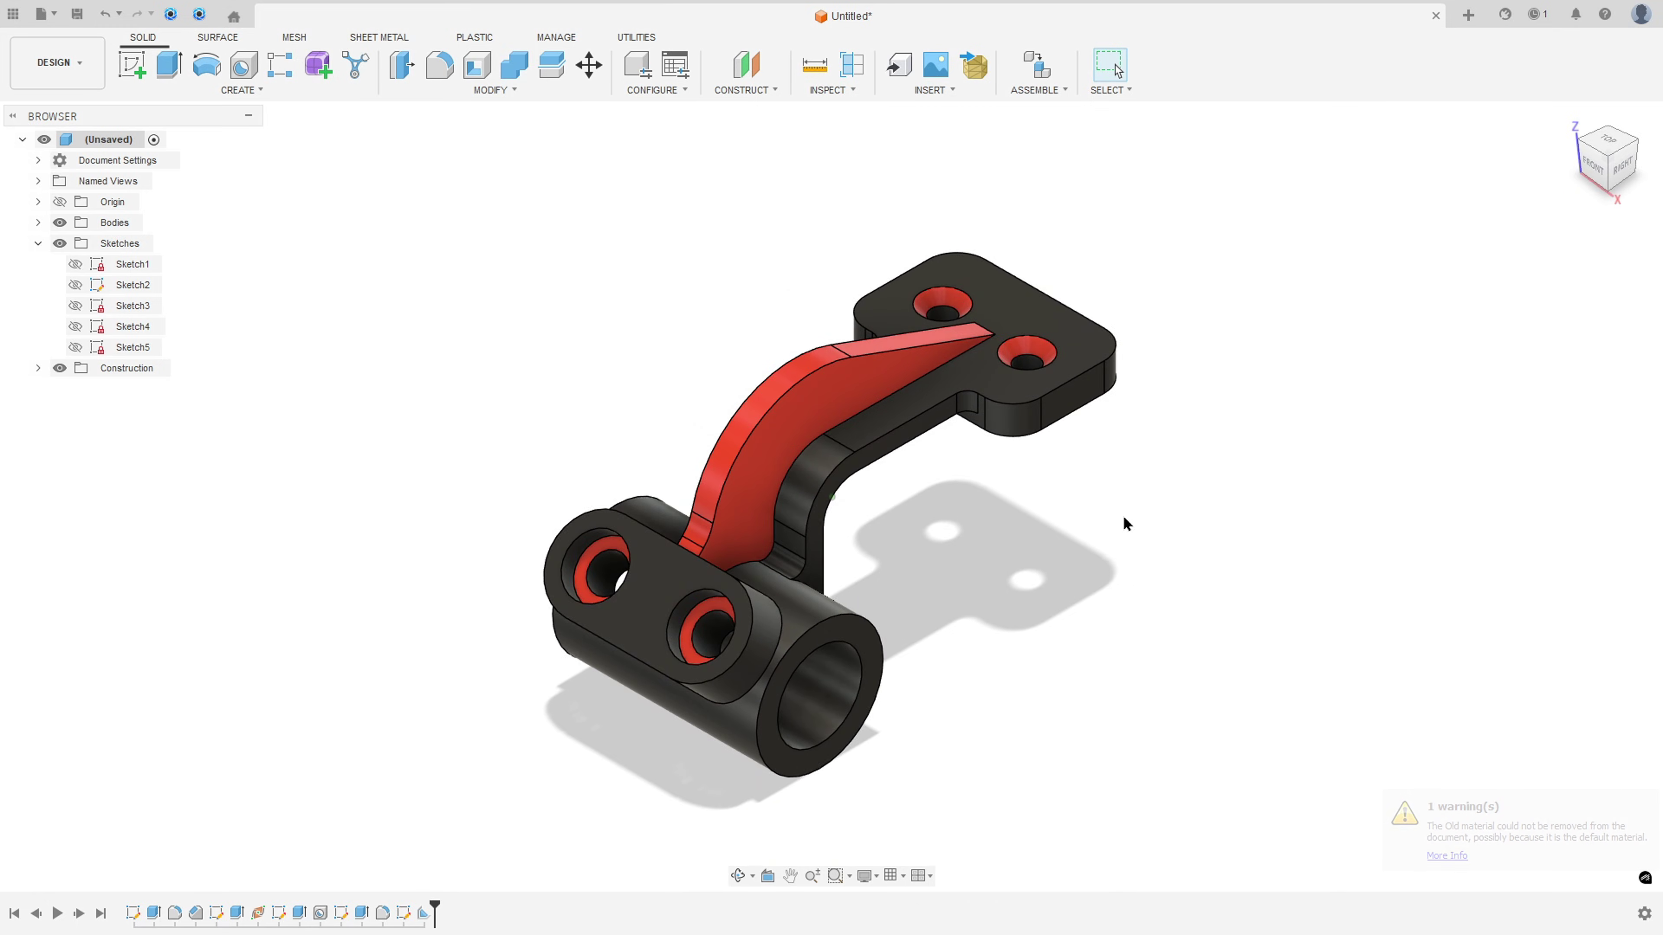